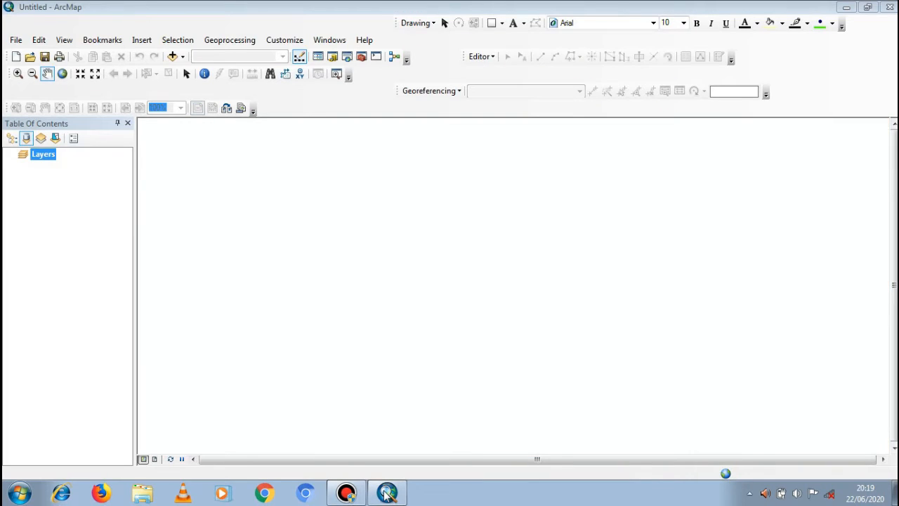
Step: Create a new map document from the Blank Map template
left_click(258, 154)
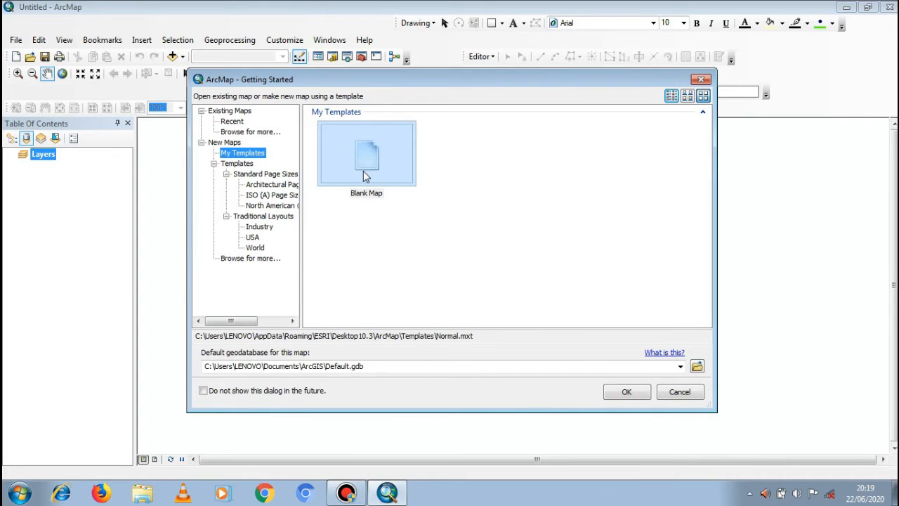
double_click(363, 170)
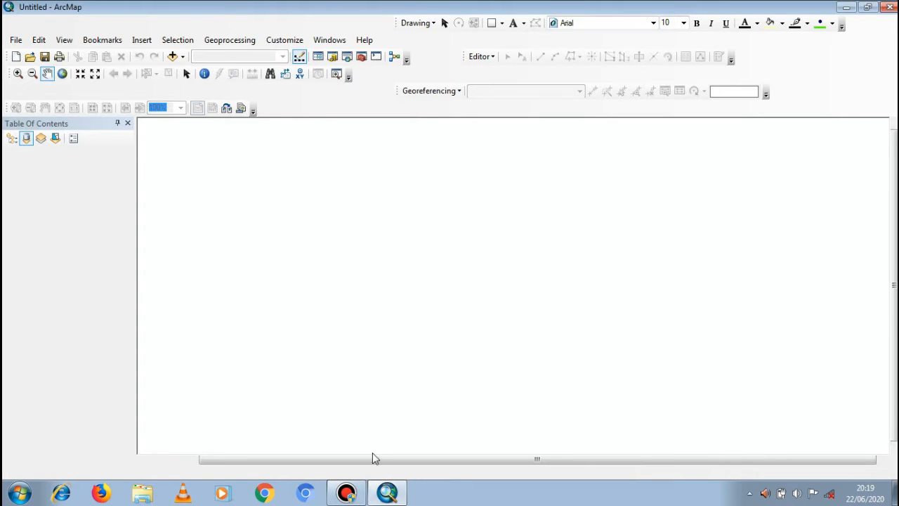
left_click(346, 492)
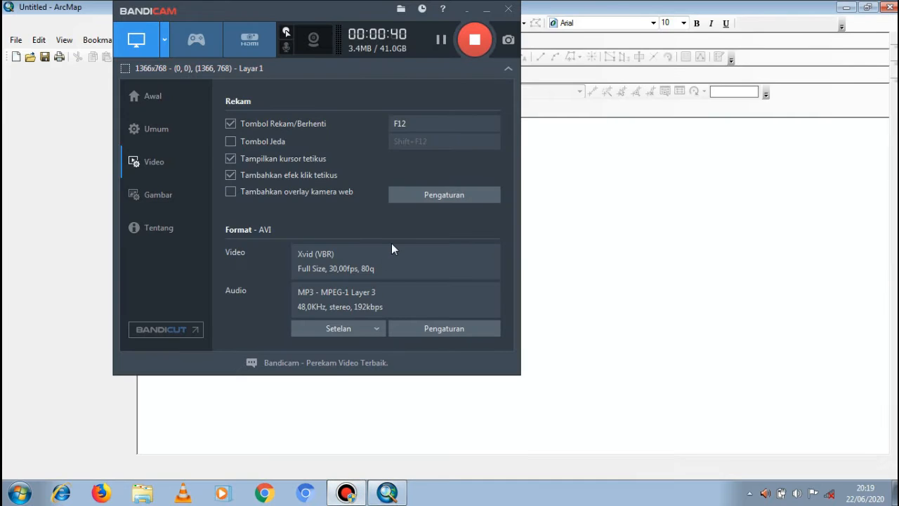
left_click(487, 10)
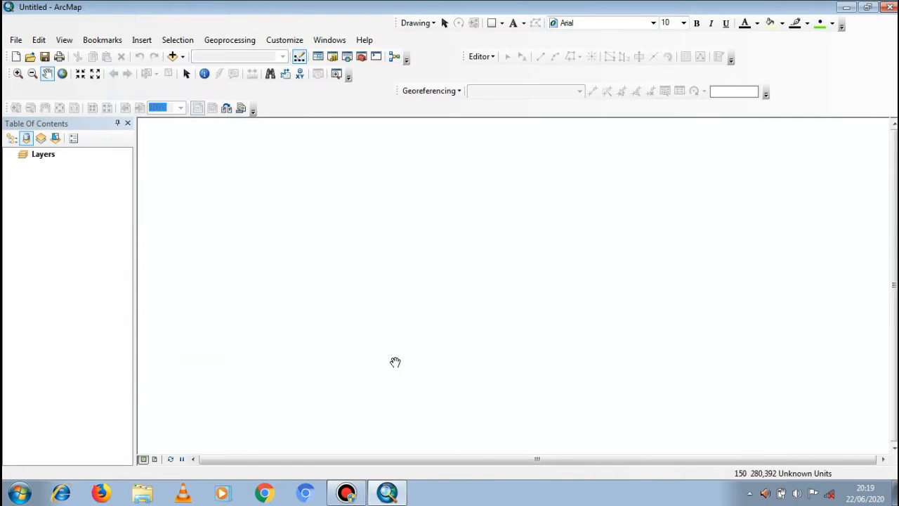
left_click(346, 492)
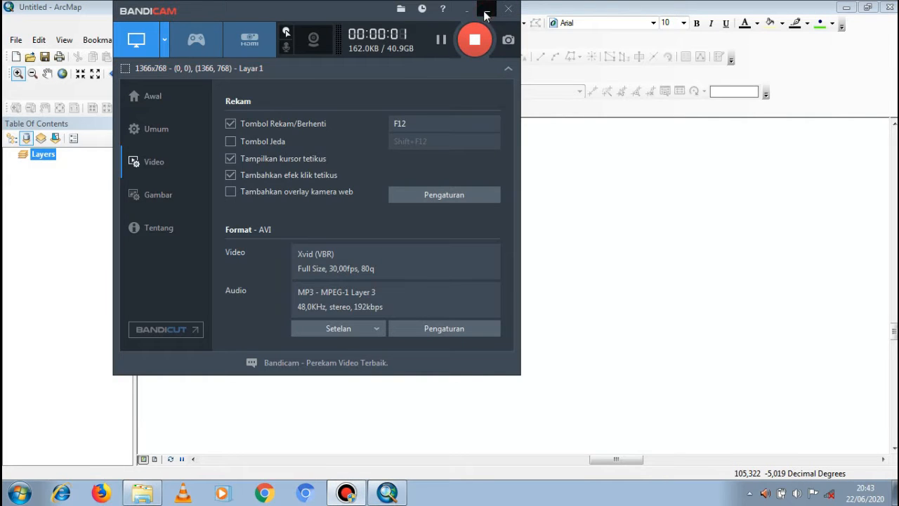
left_click(486, 11)
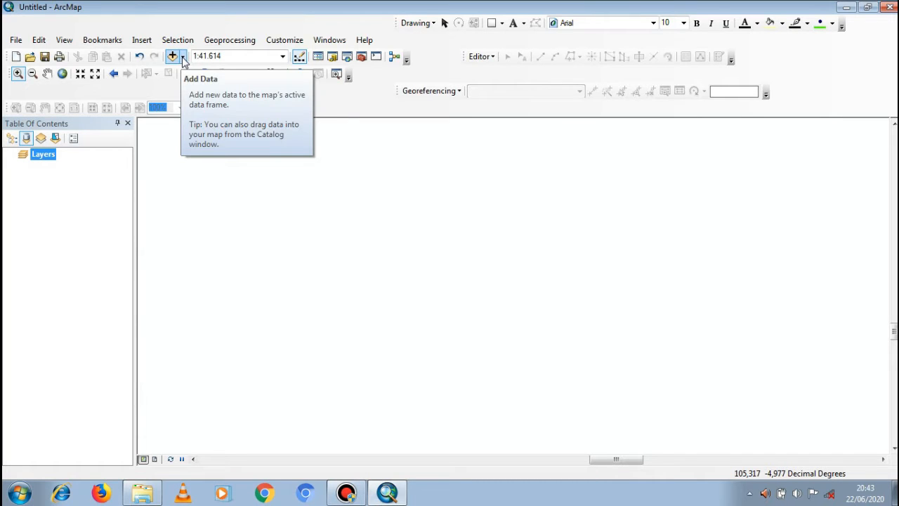
Step: Add the ADMINISTRASIKECAMATAN_AR_50K.shp shapefile from the SHP LAMTENG folder to the map
left_click(183, 59)
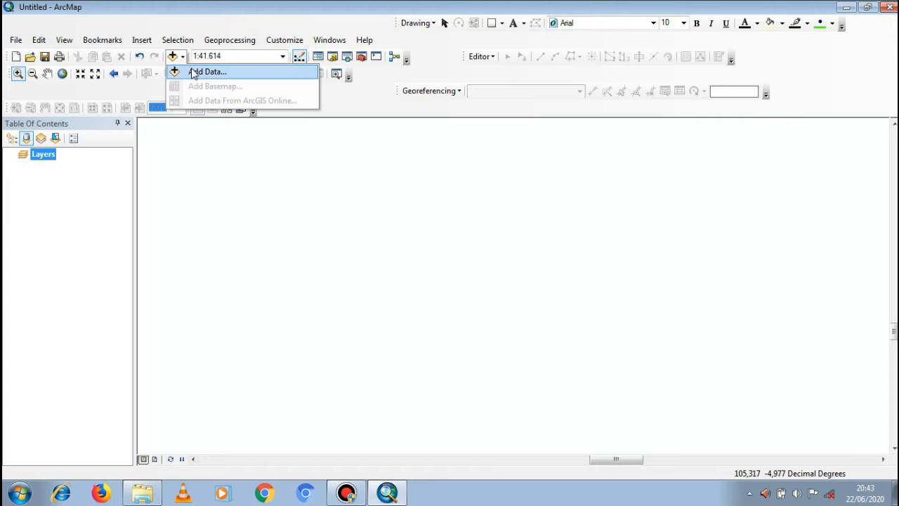
left_click(197, 72)
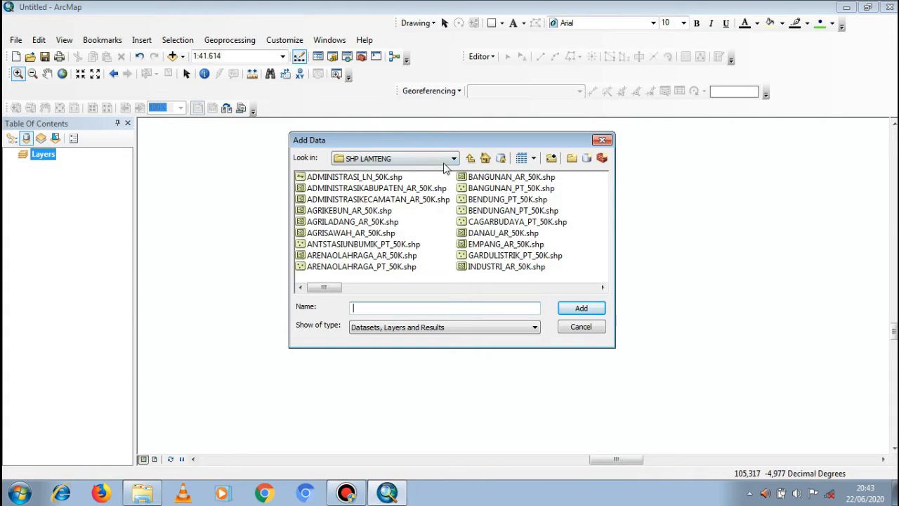
left_click(446, 160)
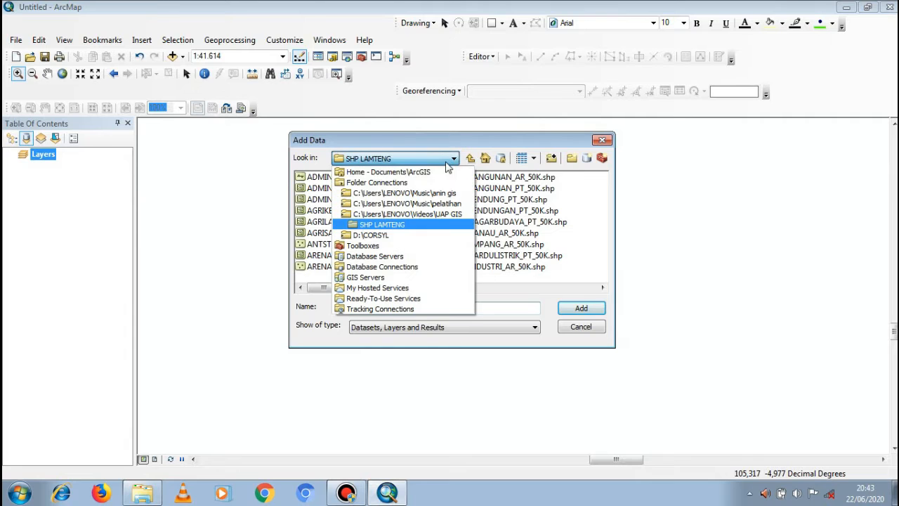
left_click(423, 216)
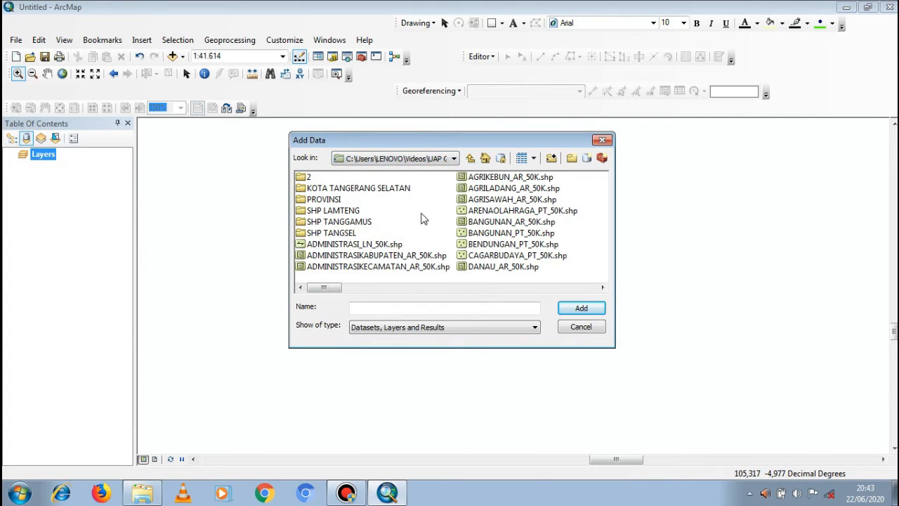
double_click(335, 216)
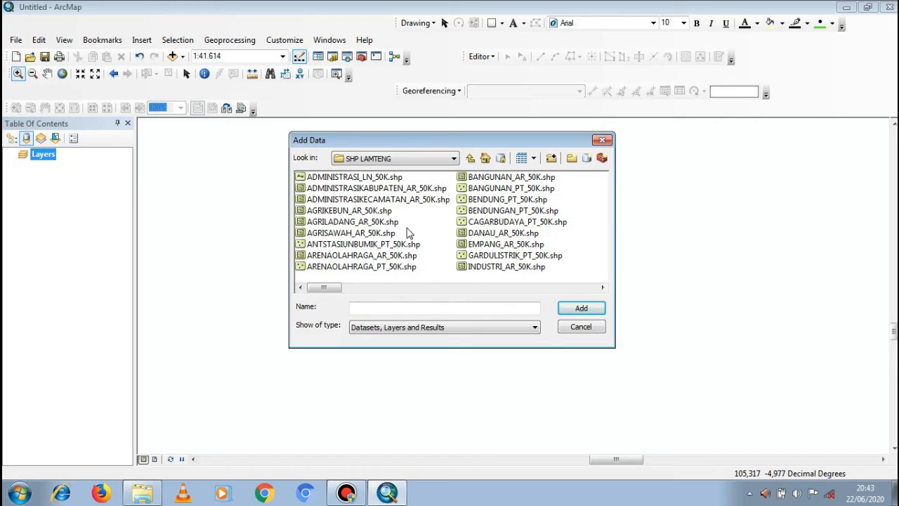
left_click(361, 201)
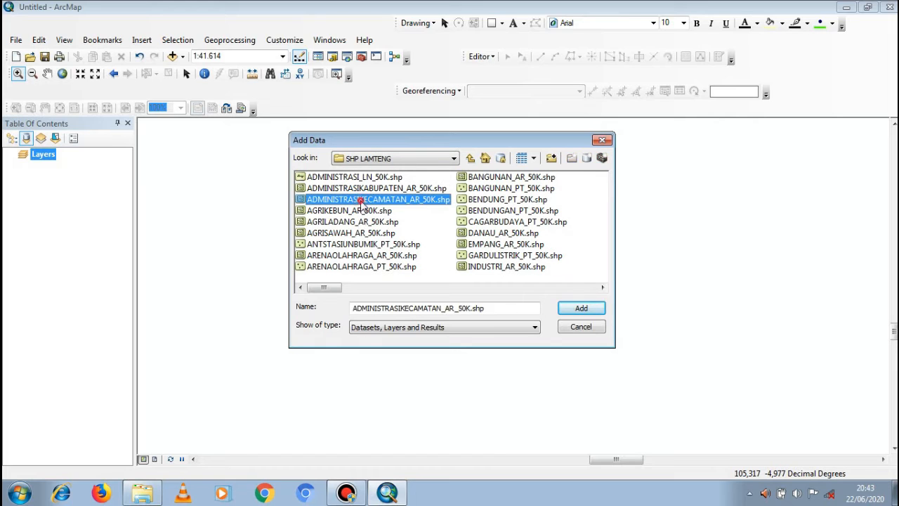
left_click(583, 309)
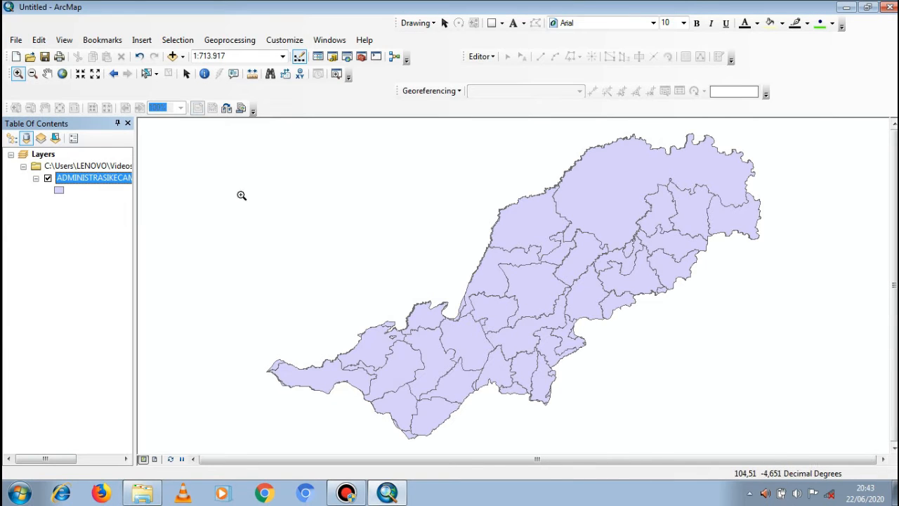
Step: Add XY data from Sheet1$ of TITIK KOORDINAT SIG.xlsx as a point layer, with x and y as the coordinate fields
left_click(16, 39)
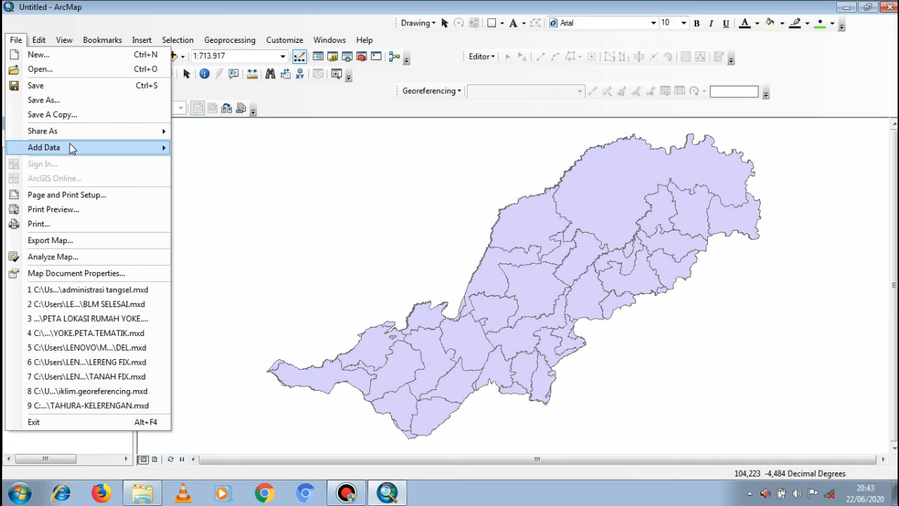
mouse_move(73, 148)
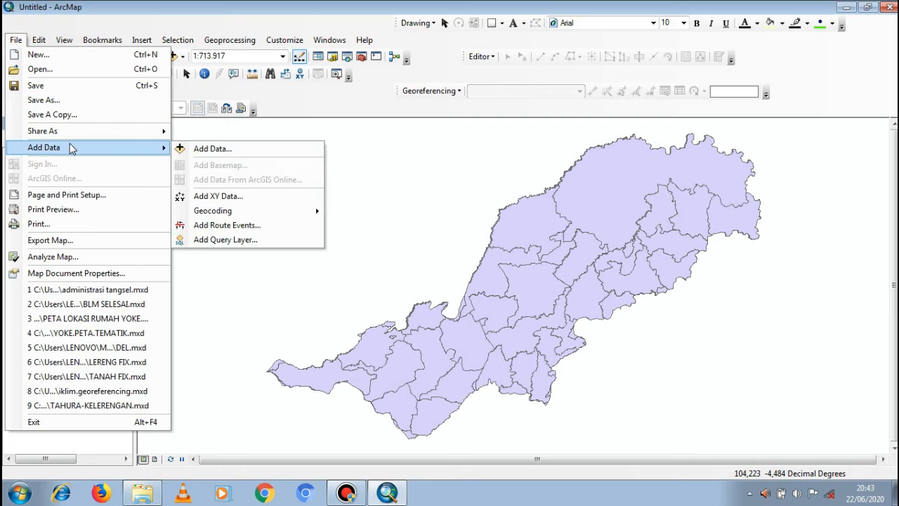
left_click(199, 197)
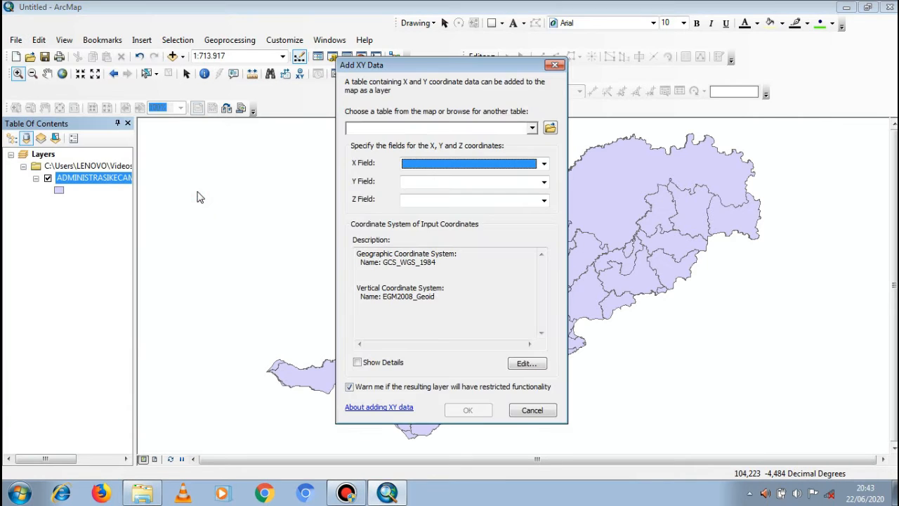
left_click(549, 127)
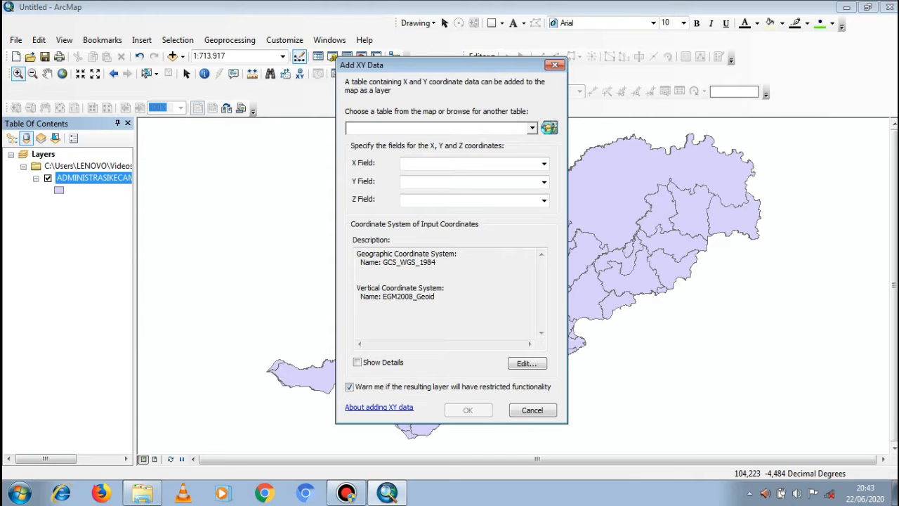
left_click(453, 158)
left_click(443, 215)
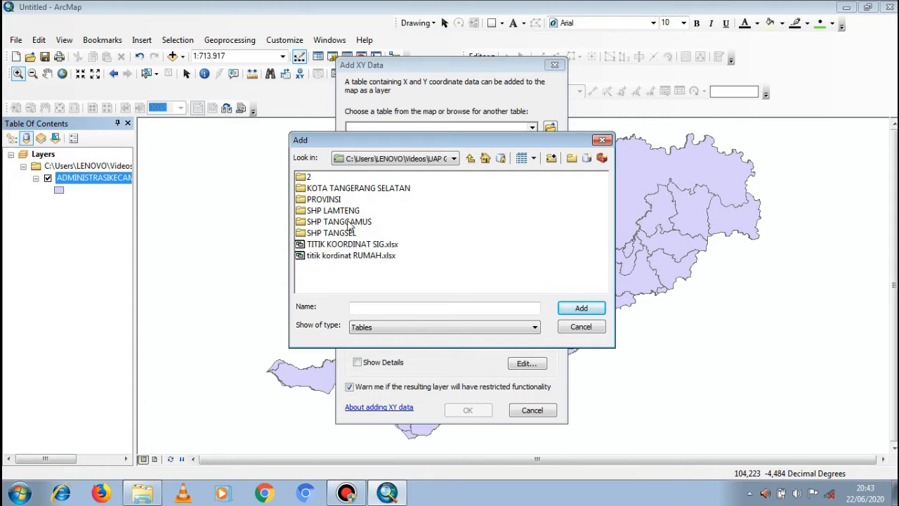
left_click(342, 246)
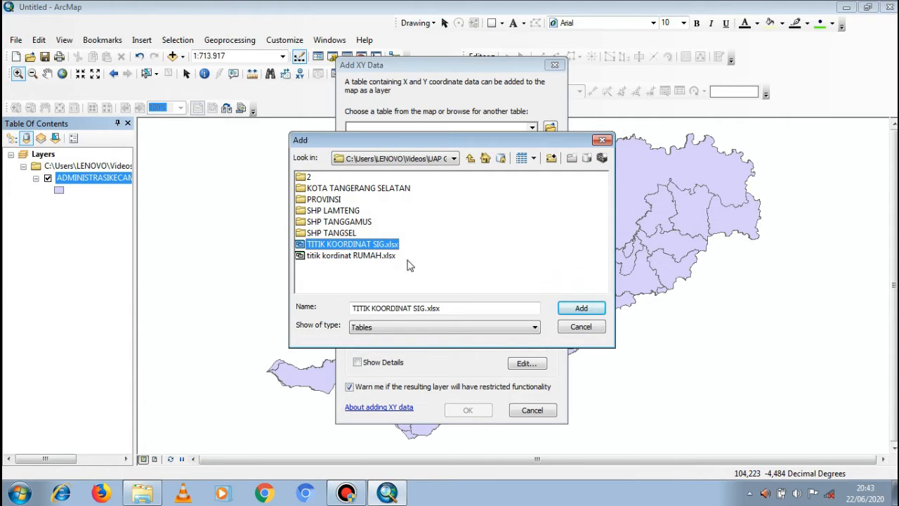
double_click(353, 246)
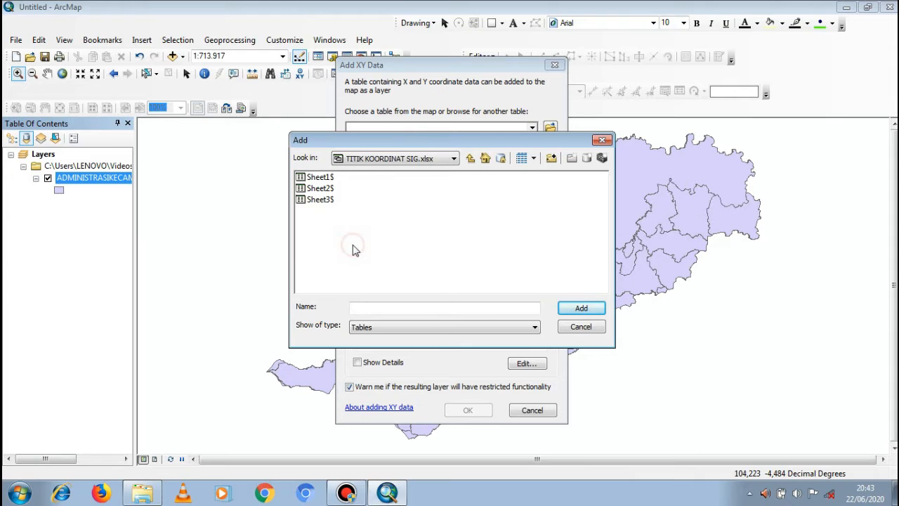
left_click(320, 177)
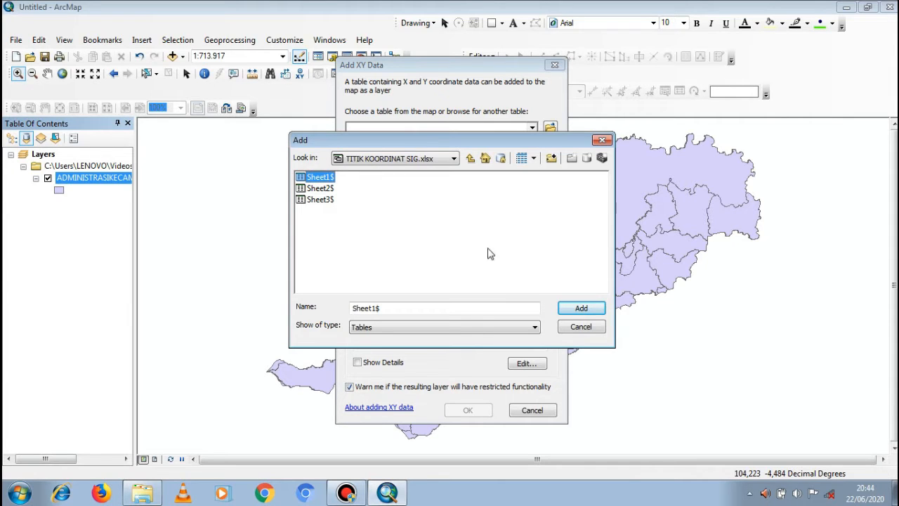
left_click(582, 310)
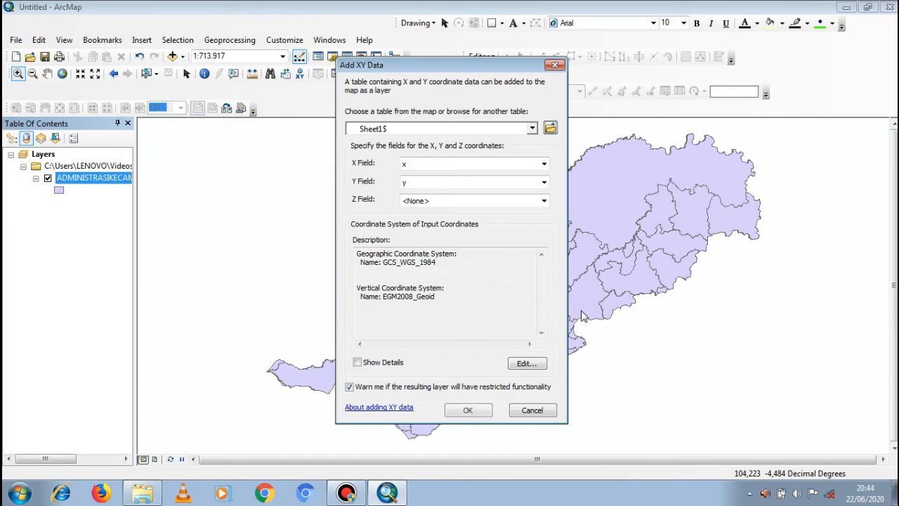
left_click(469, 410)
left_click(507, 308)
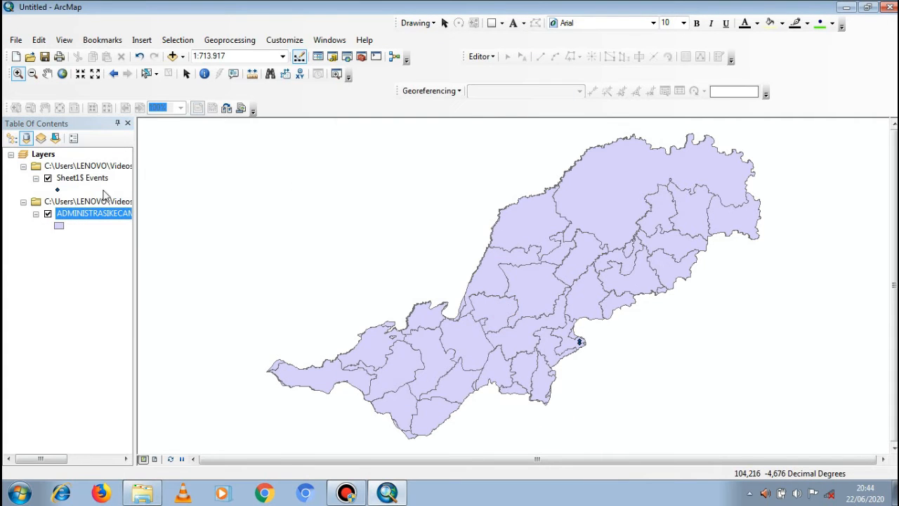
Step: Export all features of the Sheet1$ Events layer with the layer's source coordinate system and add the exported data to the map
left_click(73, 178)
right_click(73, 178)
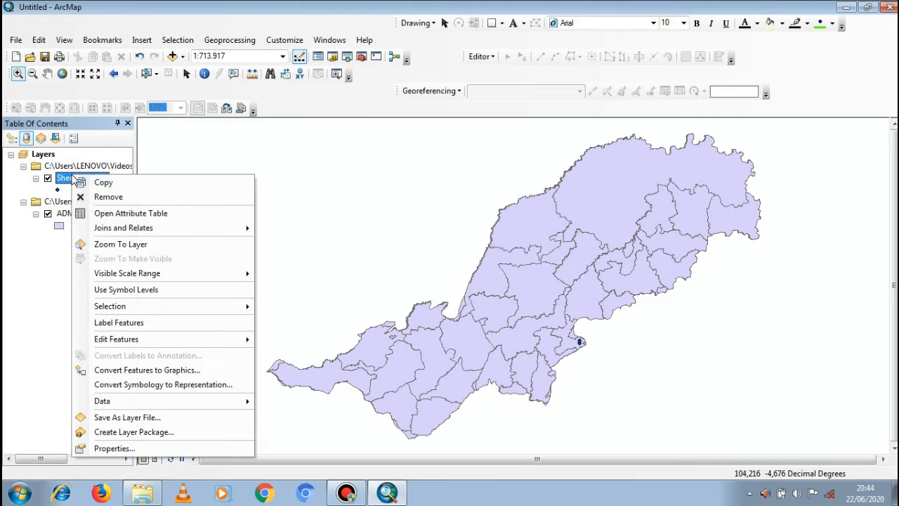
mouse_move(129, 400)
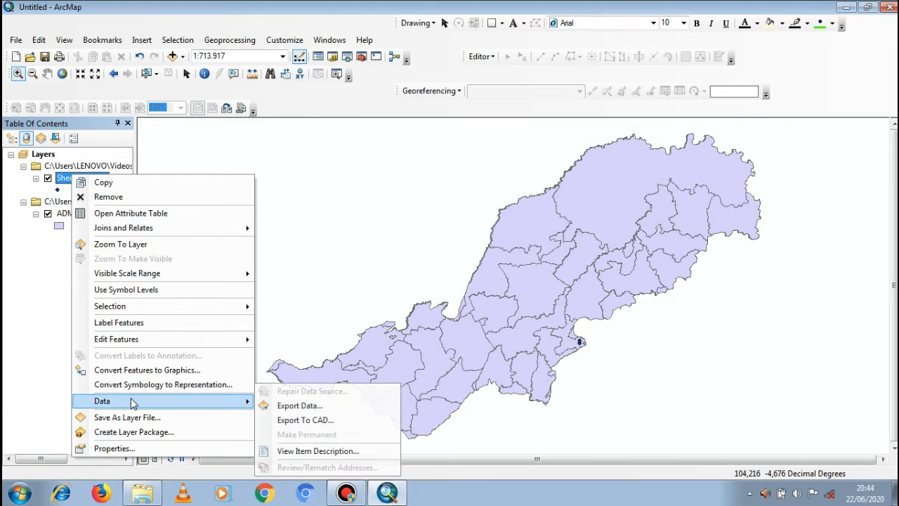
left_click(270, 407)
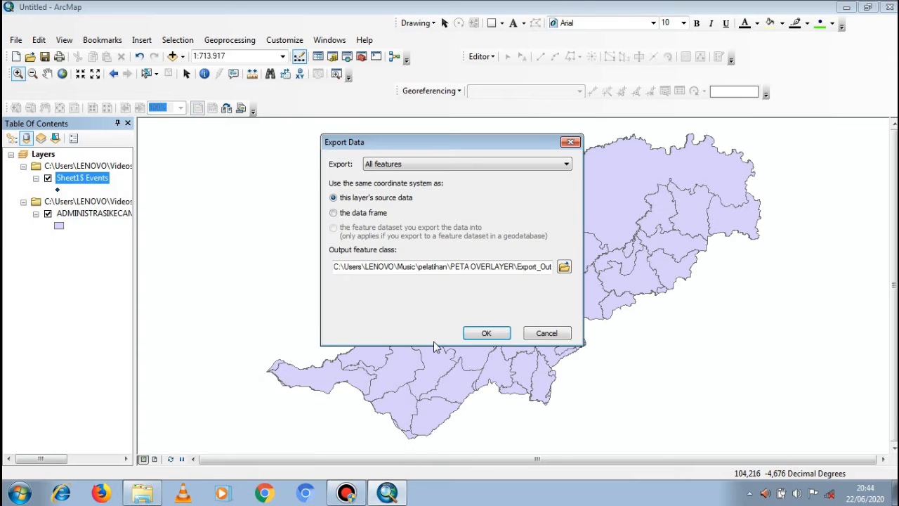
left_click(480, 332)
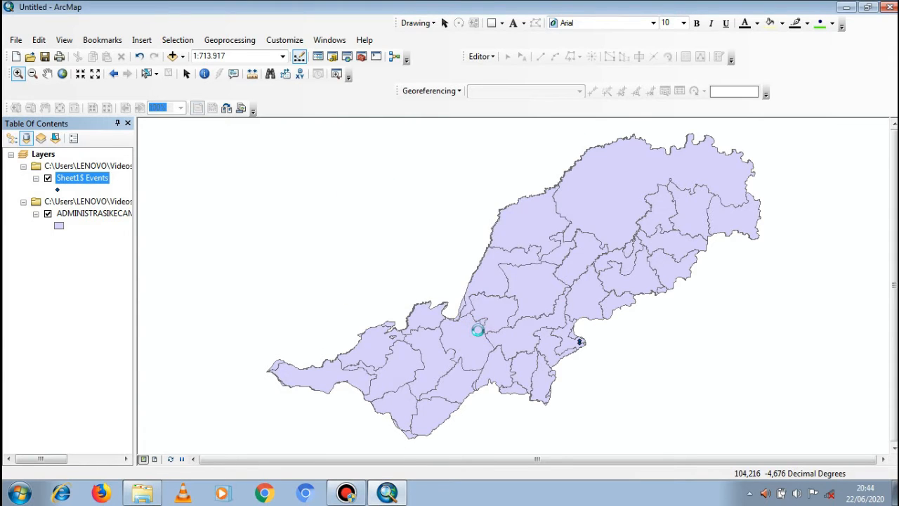
left_click(485, 292)
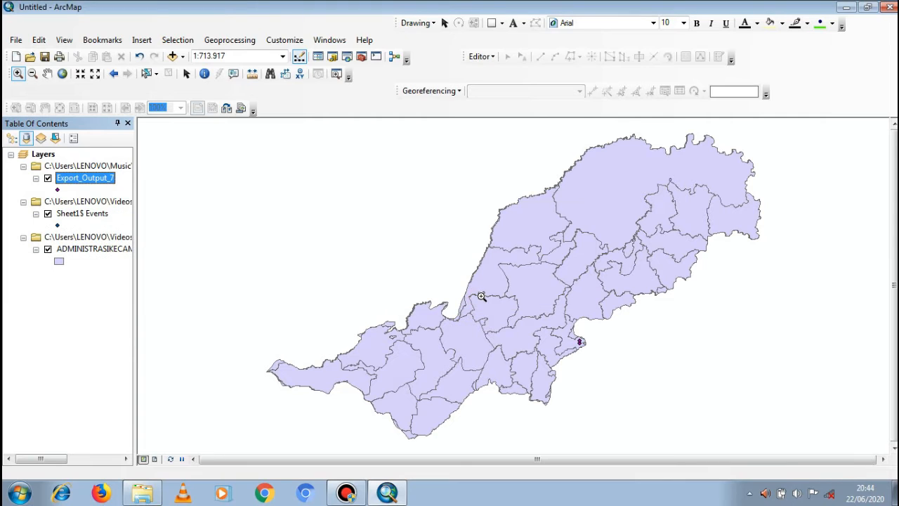
Step: Remove the data source group containing the Sheet1$ Events layer from the map
left_click(74, 201)
right_click(75, 203)
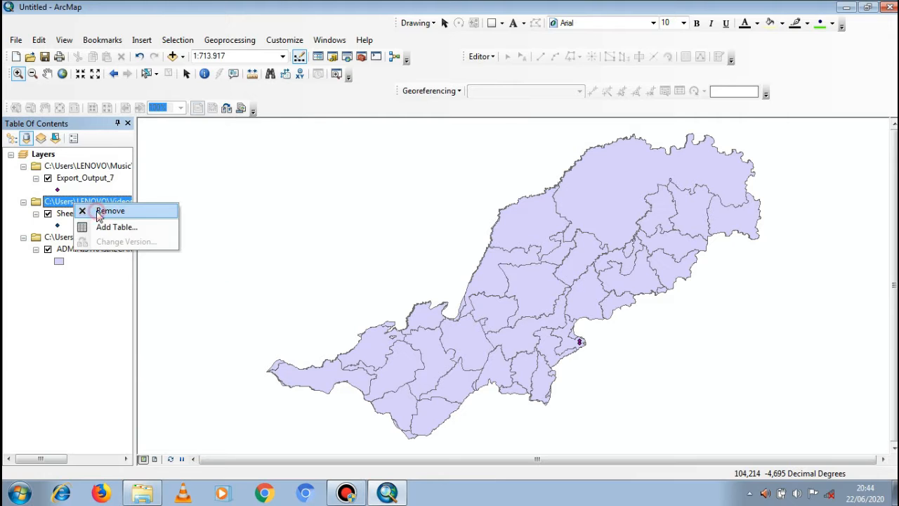
left_click(97, 212)
Step: Symbolize the exported point layer by unique values of field F1, adding all values and excluding all other values
left_click(72, 179)
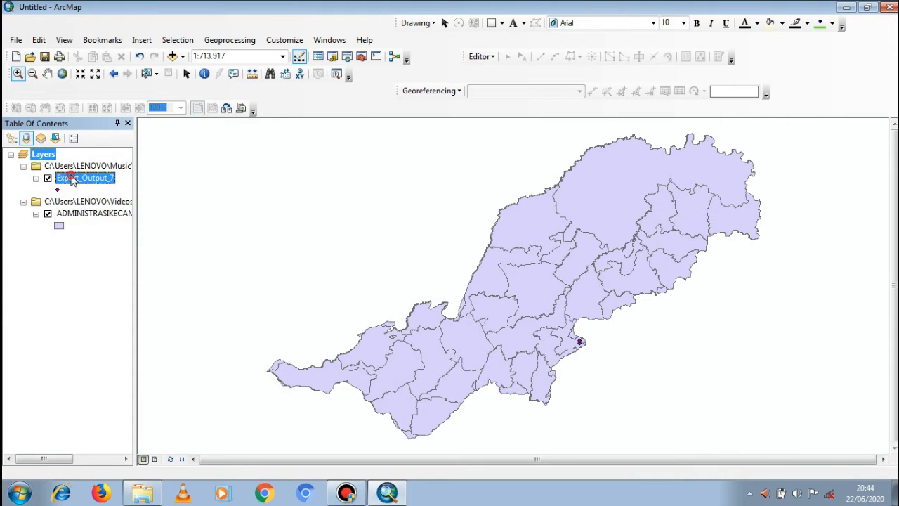
right_click(71, 180)
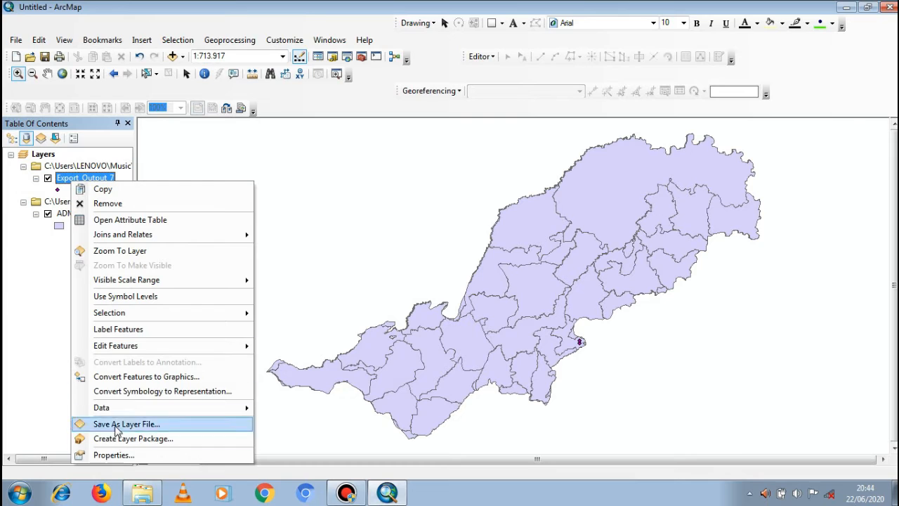
left_click(115, 455)
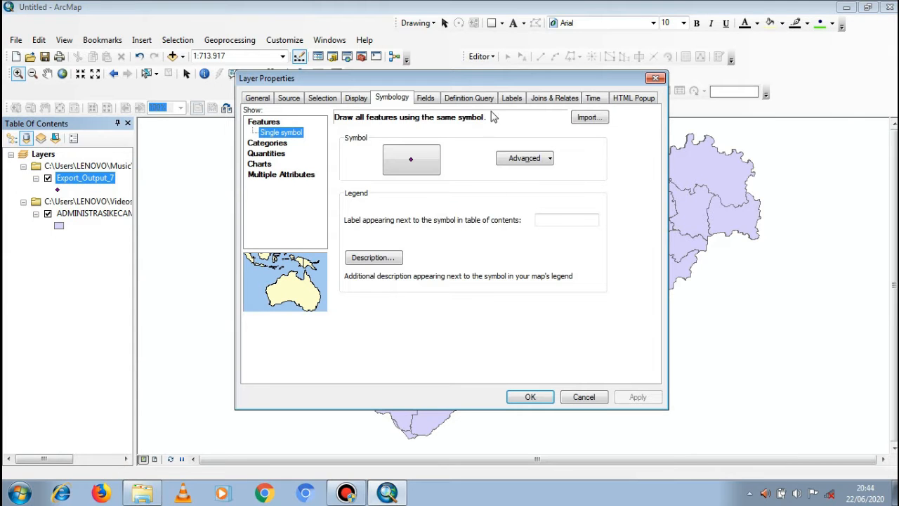
left_click(276, 144)
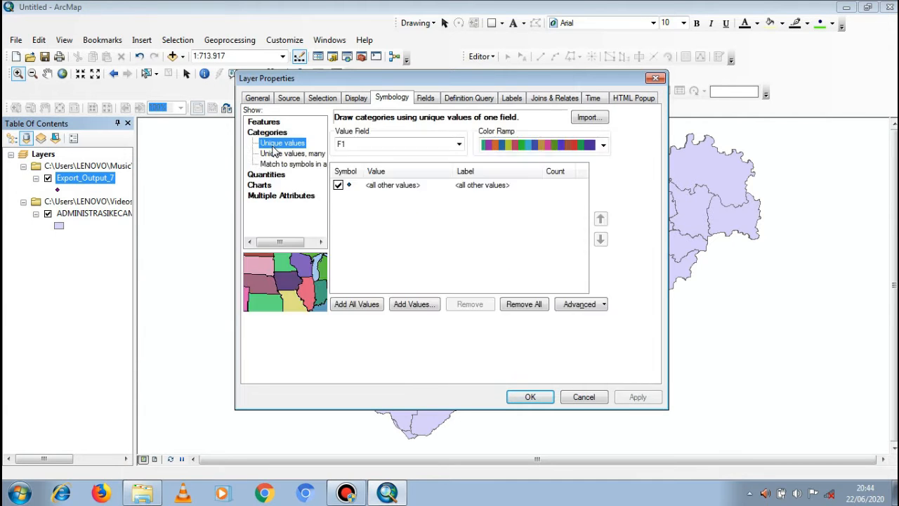
left_click(338, 185)
left_click(361, 309)
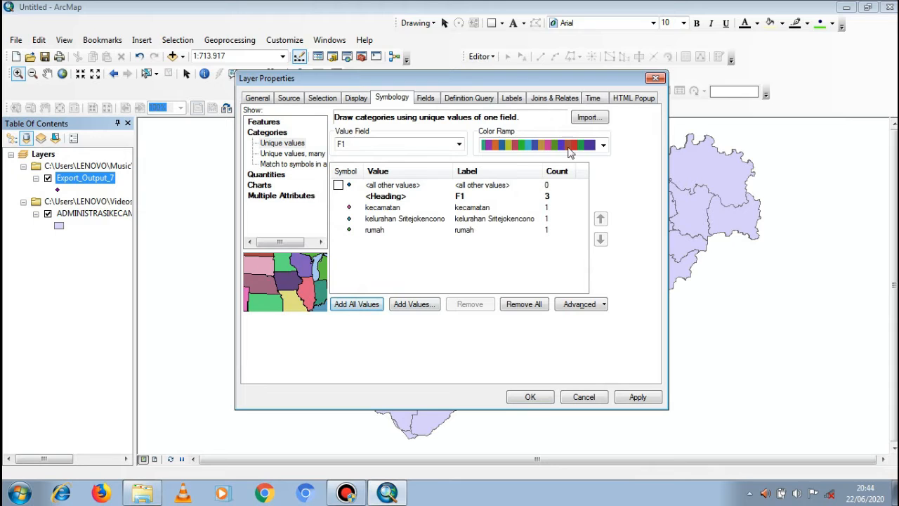
Step: Set the exported point layer's F1 labels to 12-point Times New Roman and turn on labelling for the layer
left_click(512, 99)
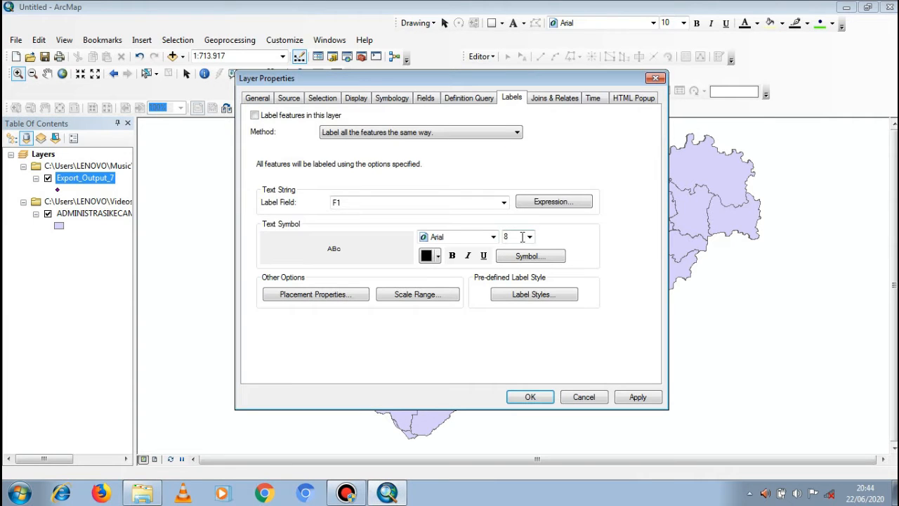
left_click(529, 237)
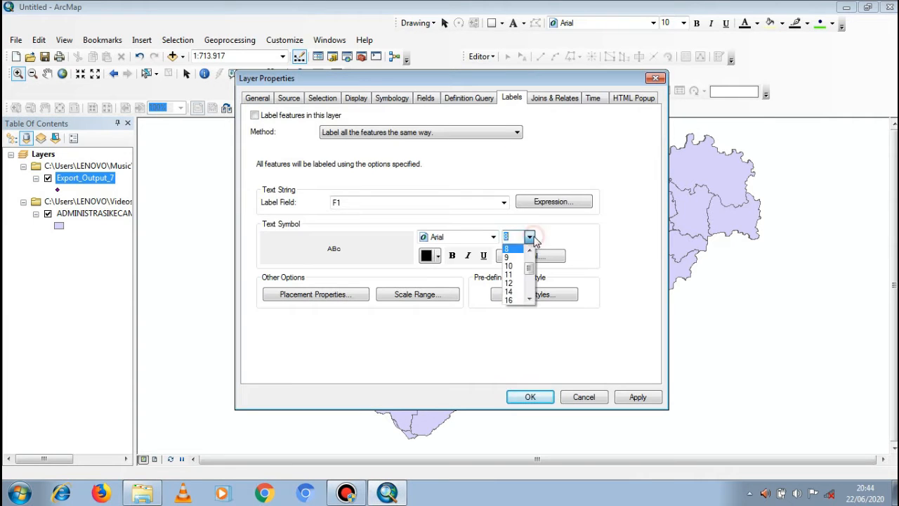
left_click(512, 284)
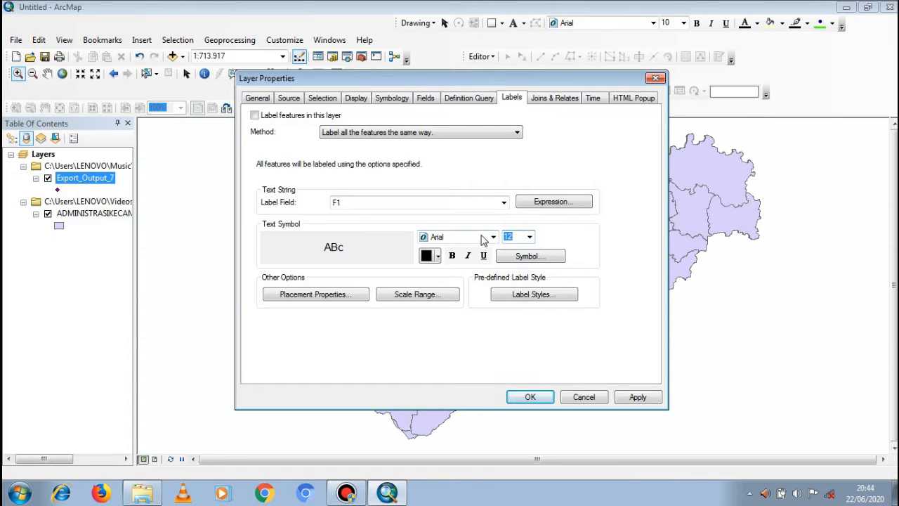
left_click(484, 237)
type("Times New Roma")
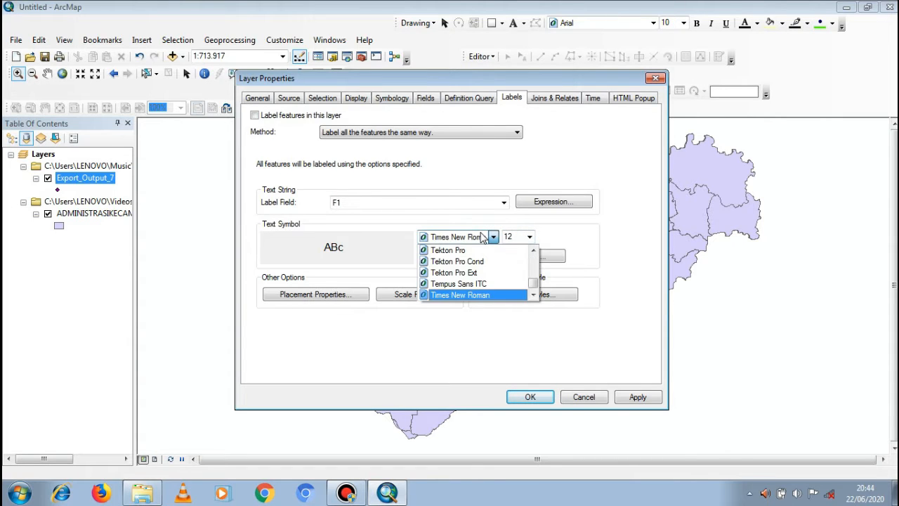
left_click(531, 398)
left_click(530, 397)
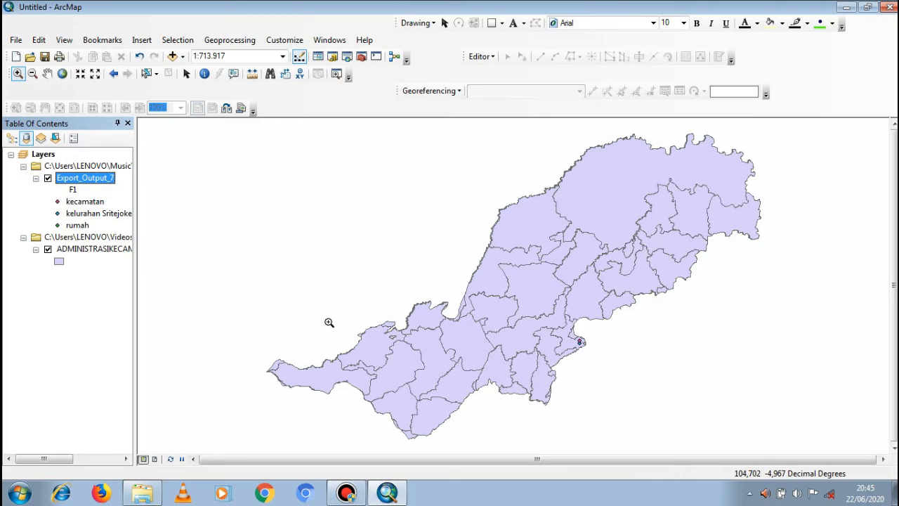
right_click(79, 179)
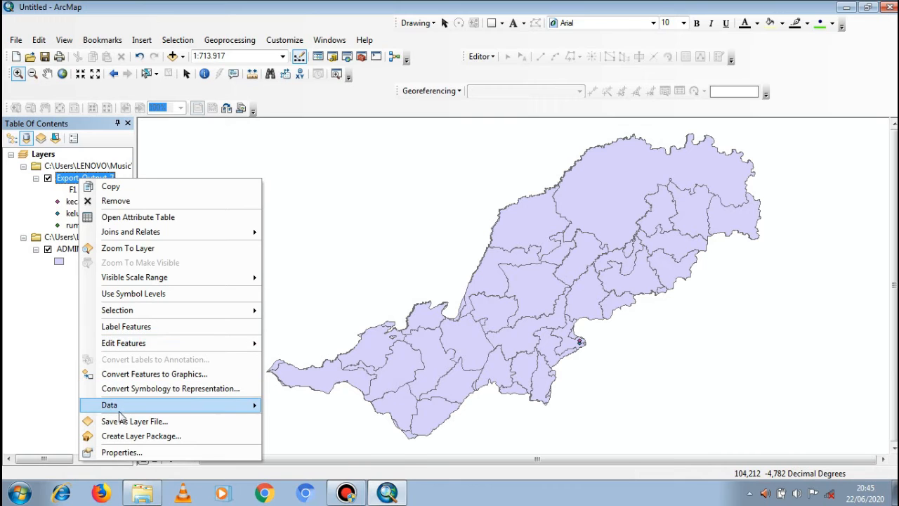
left_click(117, 330)
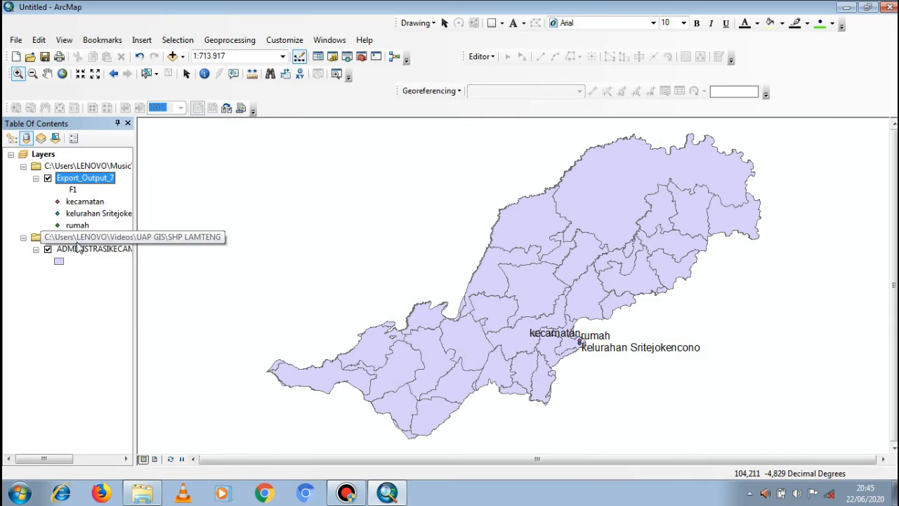
left_click(346, 492)
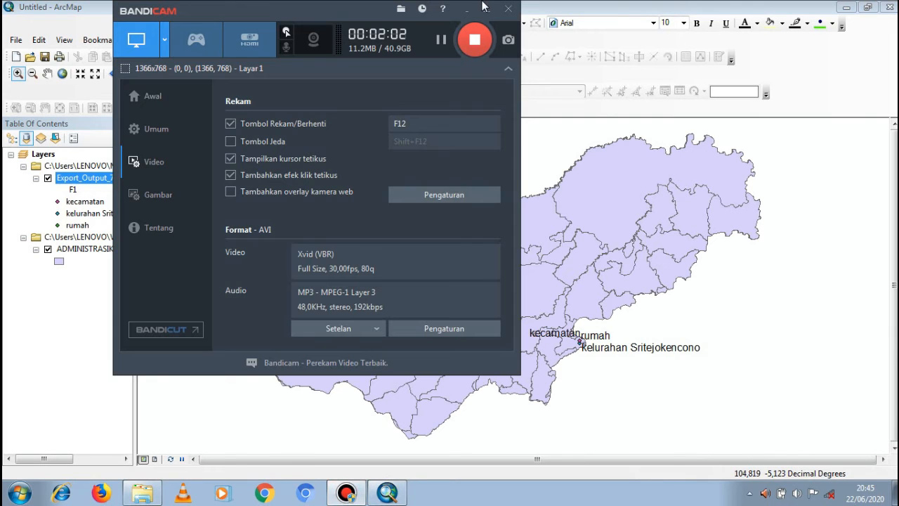
left_click(475, 40)
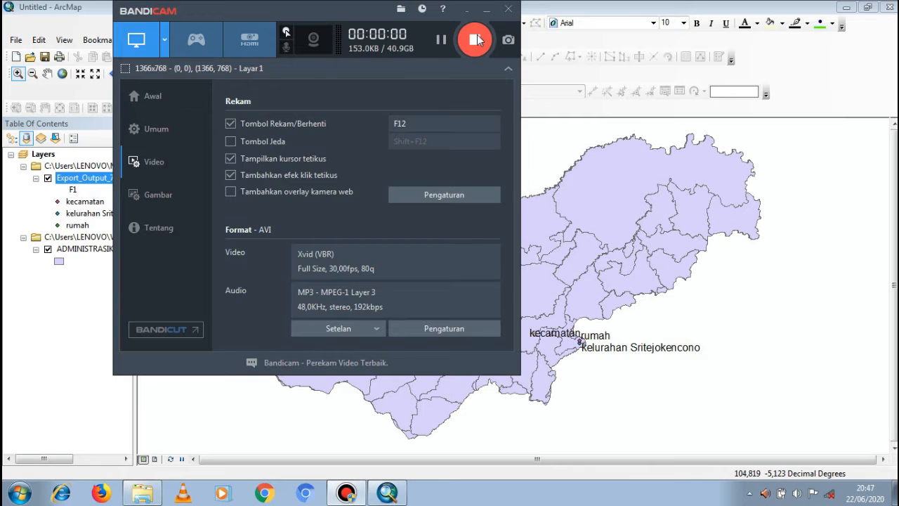
left_click(487, 10)
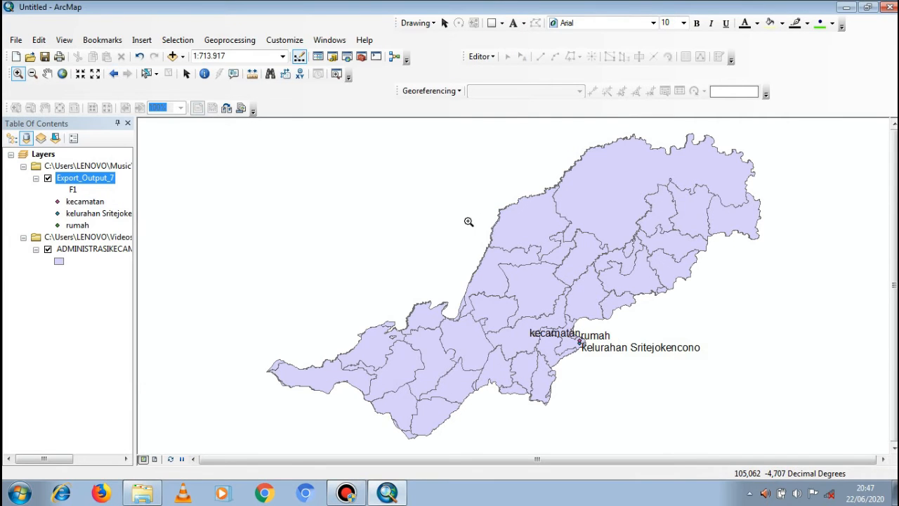
Step: Set the ADMINISTRASIKECAMATAN_AR_50K layer's label field to NAMOBJ and its label text to 14-point Times New Roman
left_click(91, 251)
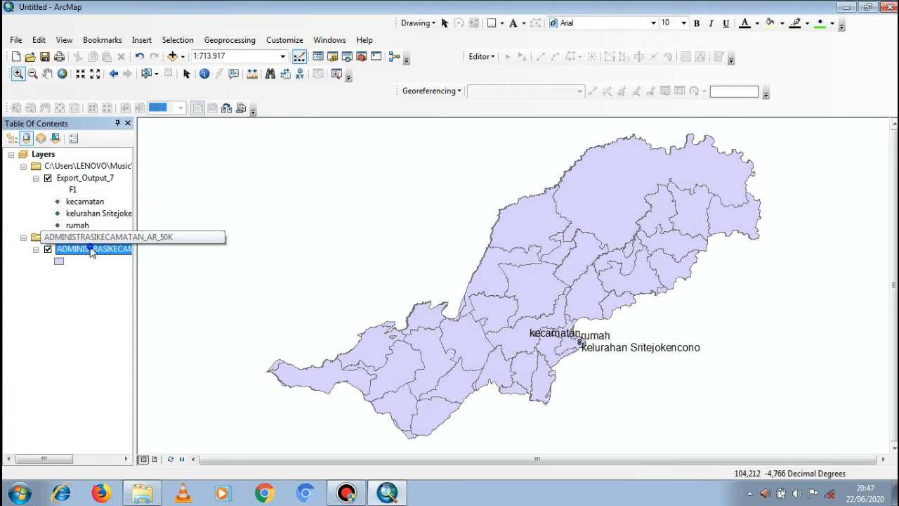
right_click(91, 252)
left_click(114, 279)
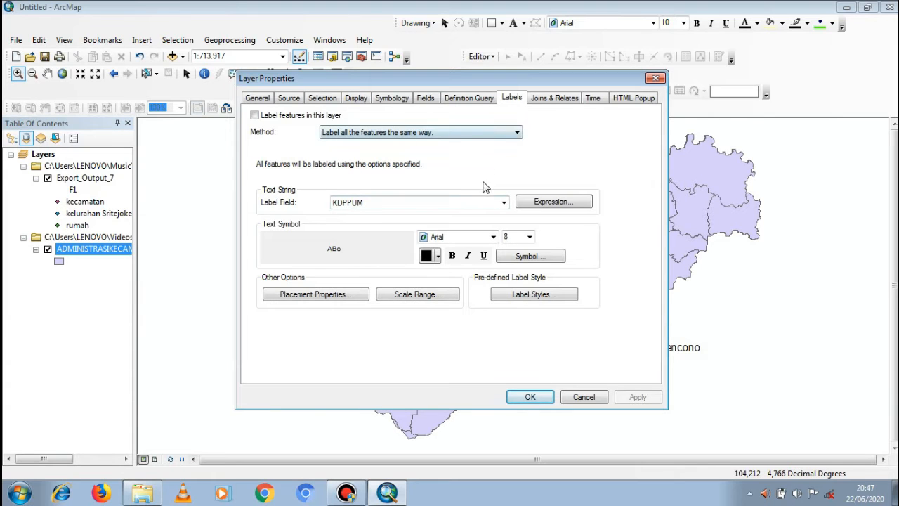
left_click(504, 202)
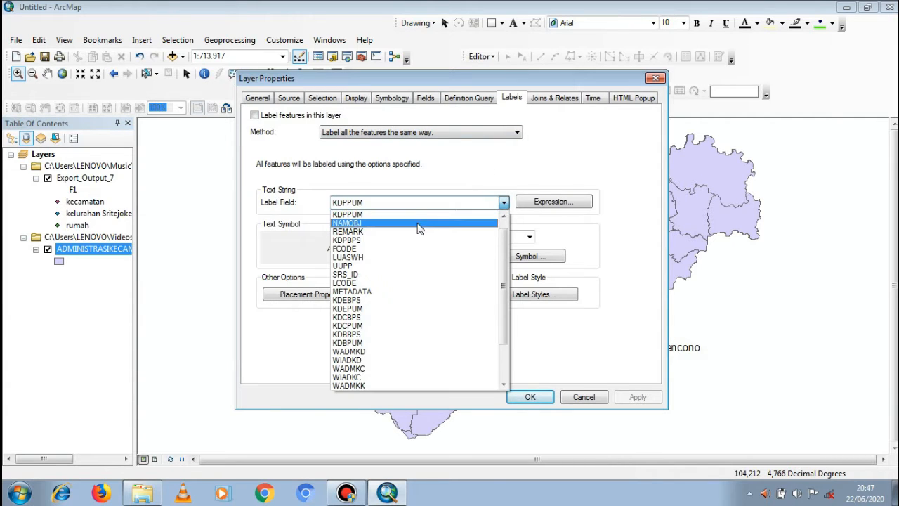
left_click(417, 224)
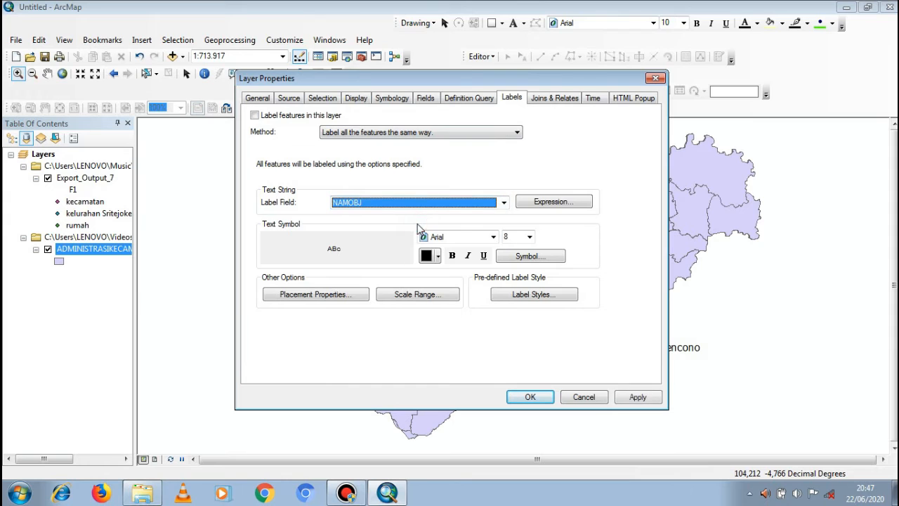
left_click(529, 238)
left_click(513, 293)
left_click(474, 237)
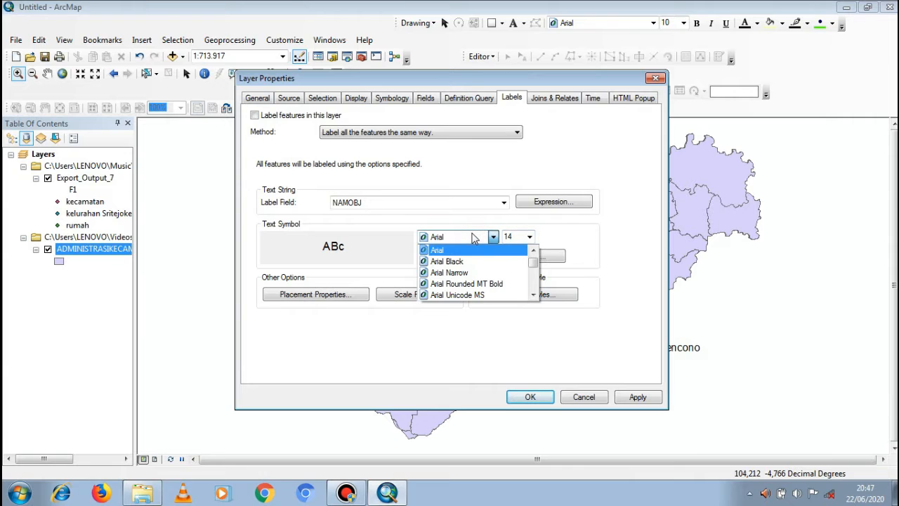
type("ti")
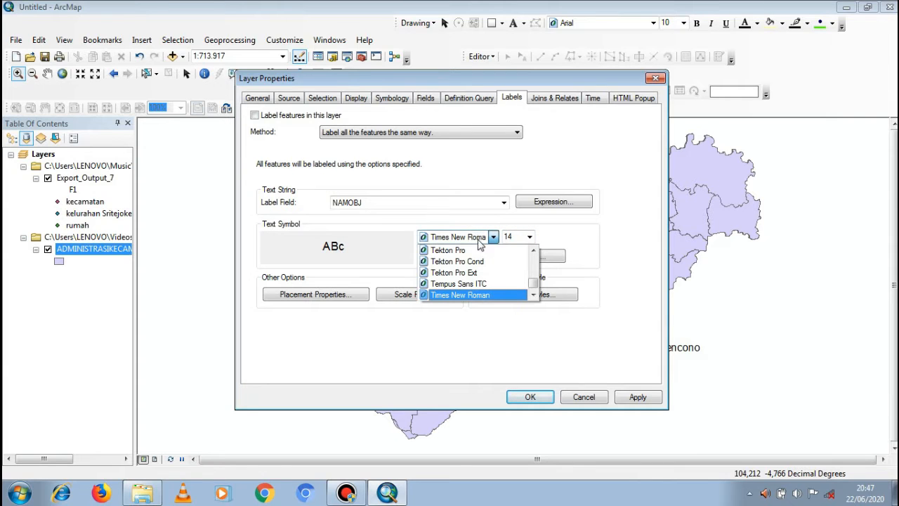
Step: Symbolize the district layer by all unique NAMOBJ values with a muted pink, orange and green ramp, exclude other values, and turn on its labels
left_click(383, 101)
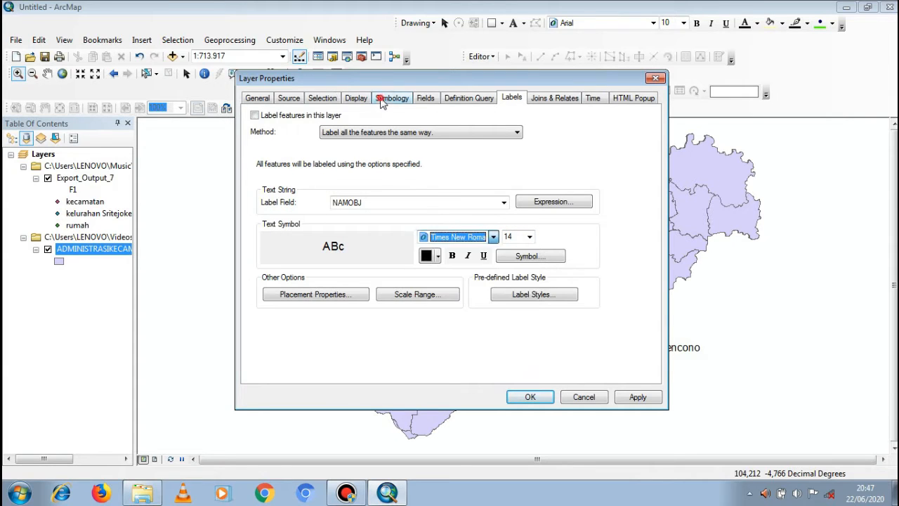
left_click(383, 99)
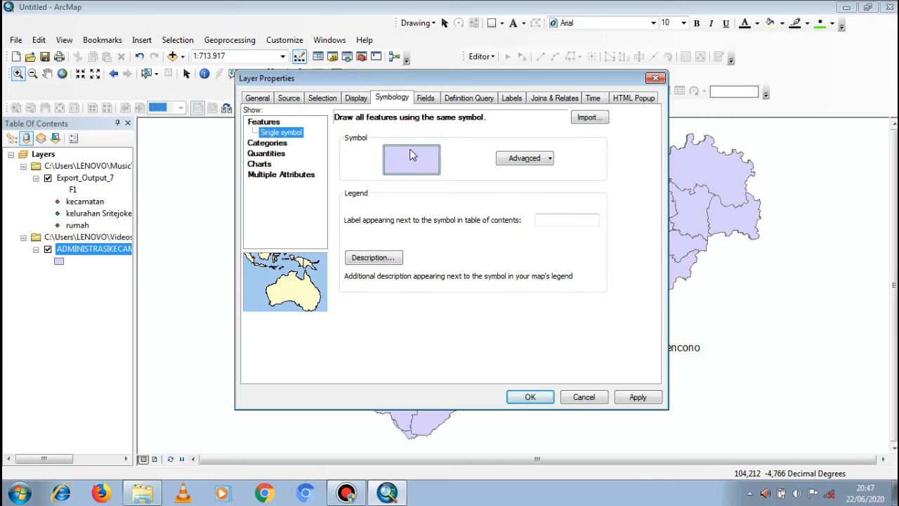
left_click(268, 144)
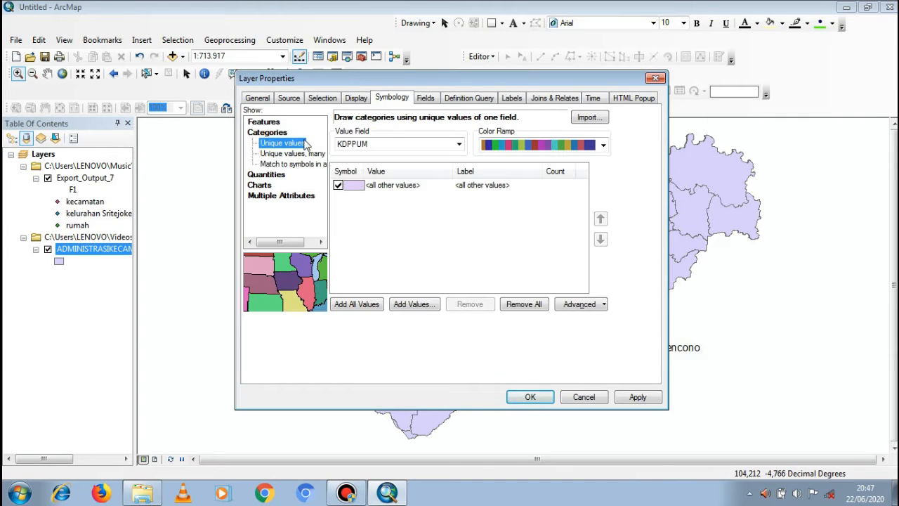
left_click(389, 146)
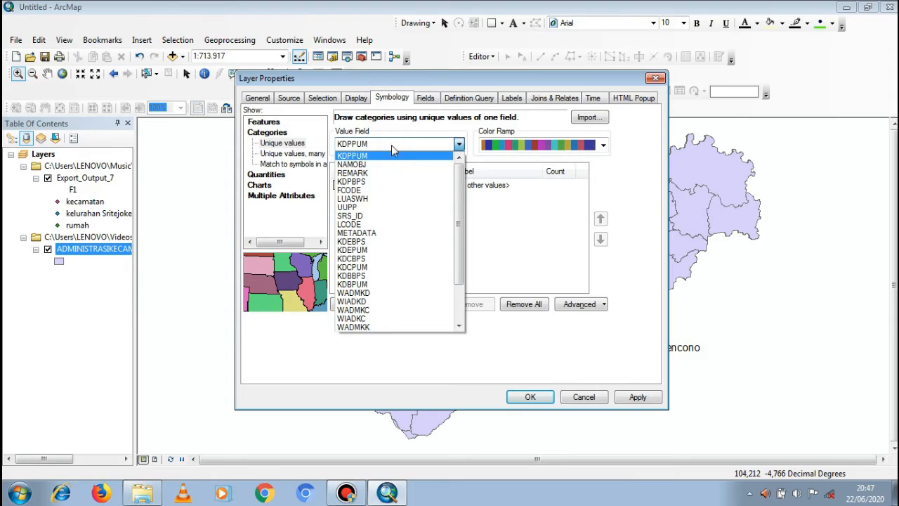
left_click(390, 167)
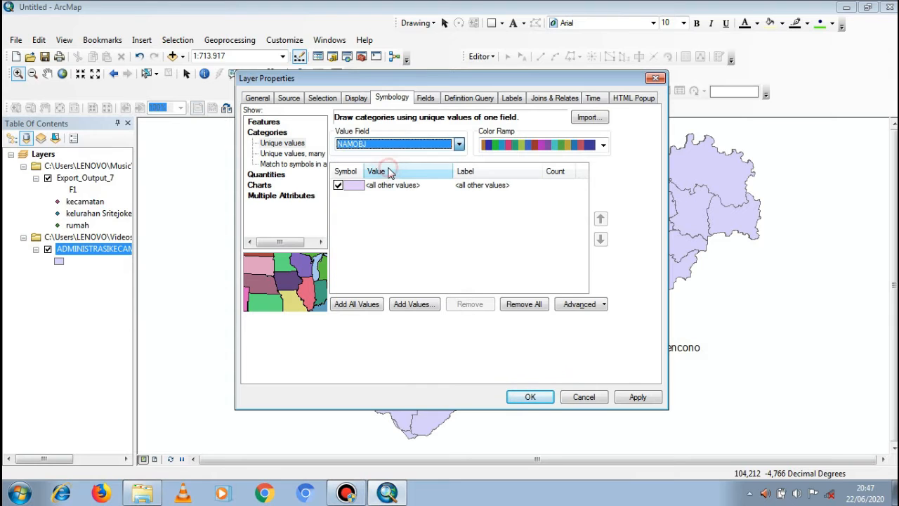
left_click(337, 185)
left_click(354, 311)
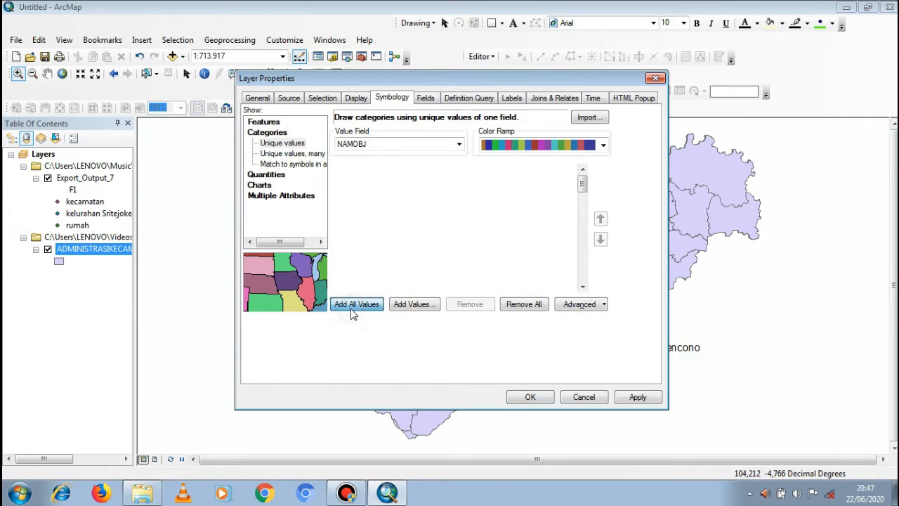
left_click(602, 146)
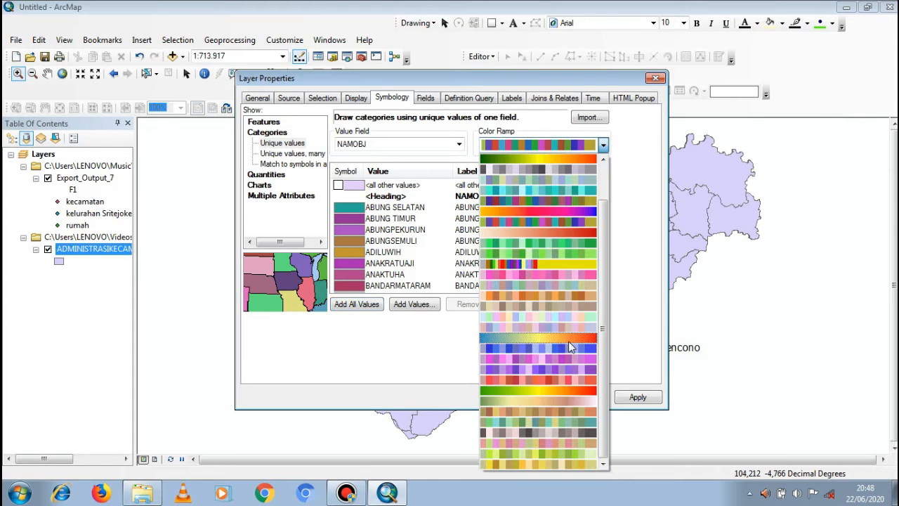
left_click(555, 445)
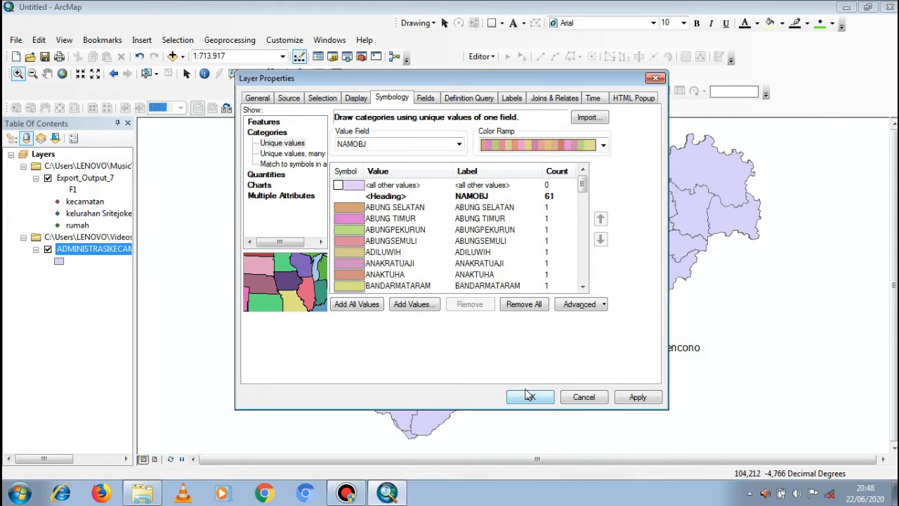
left_click(530, 396)
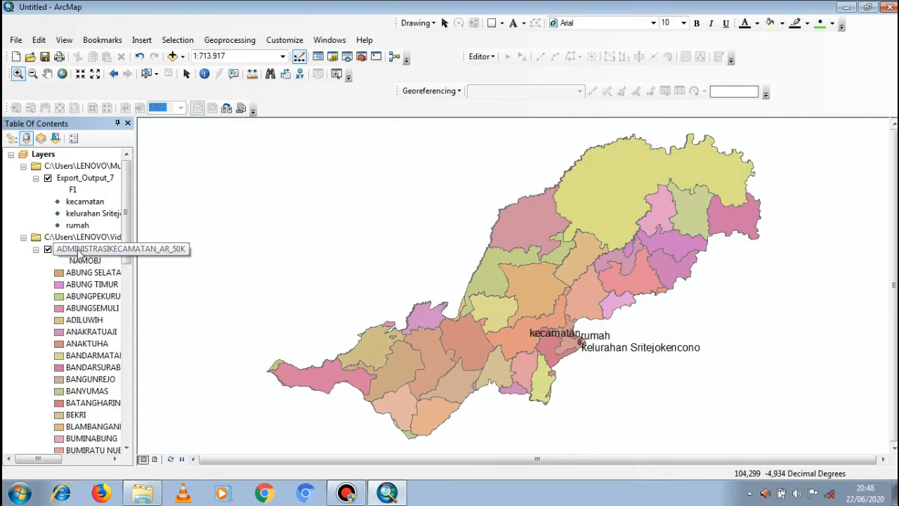
right_click(77, 250)
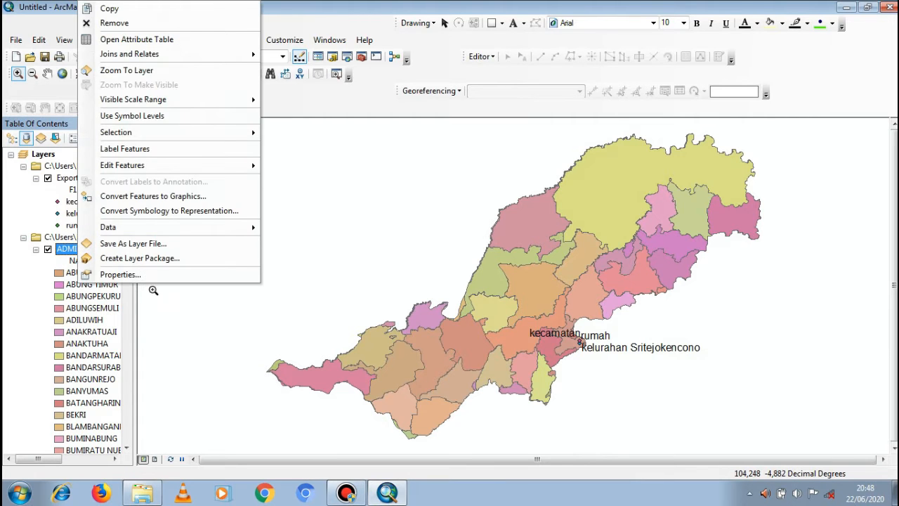
left_click(119, 149)
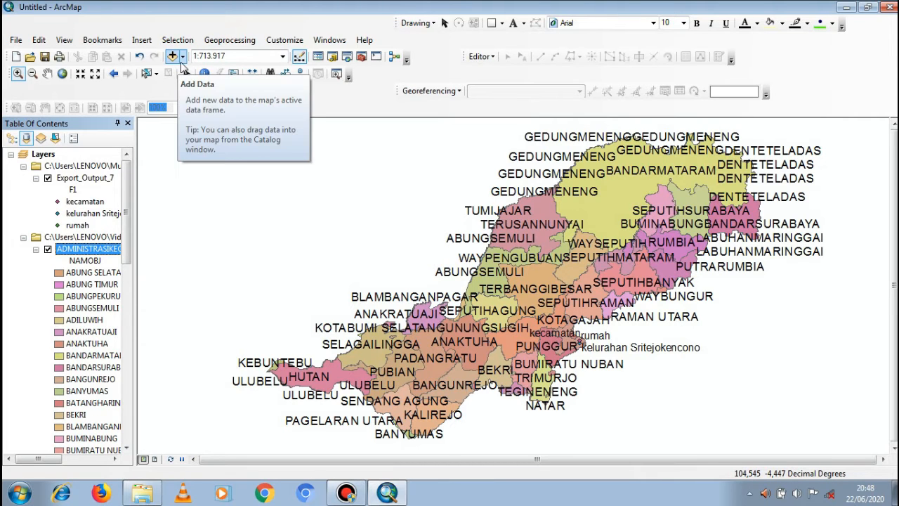
Step: Add the road shapefile JALAN_LN_50K.shp from the SHP LAMTENG folder to the map
left_click(182, 57)
left_click(184, 71)
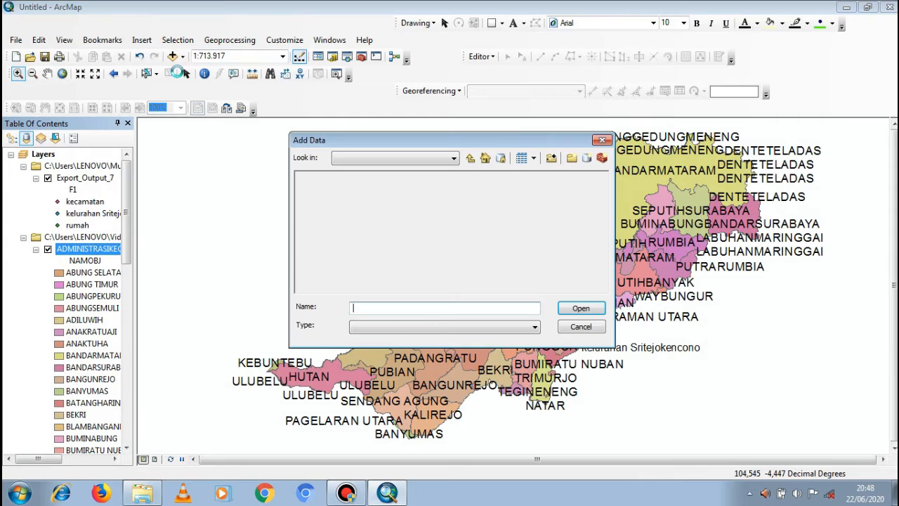
left_click(432, 158)
left_click(422, 214)
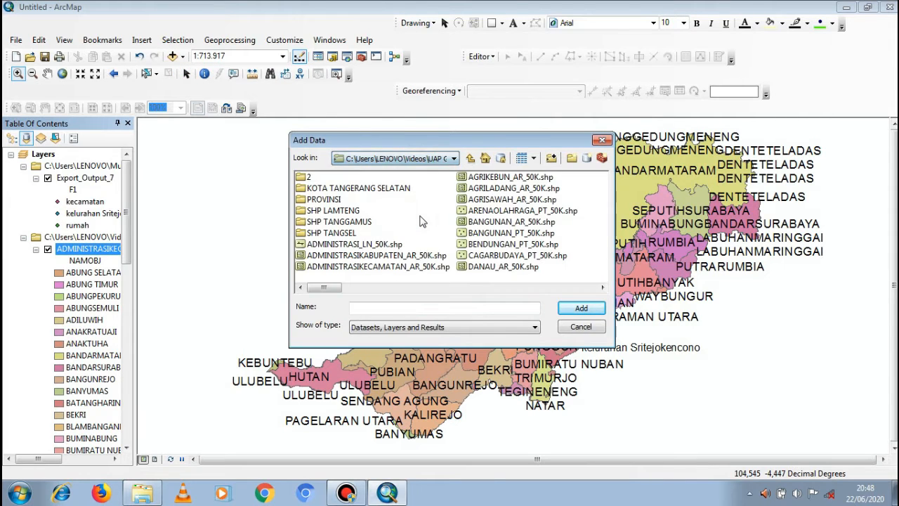
double_click(342, 211)
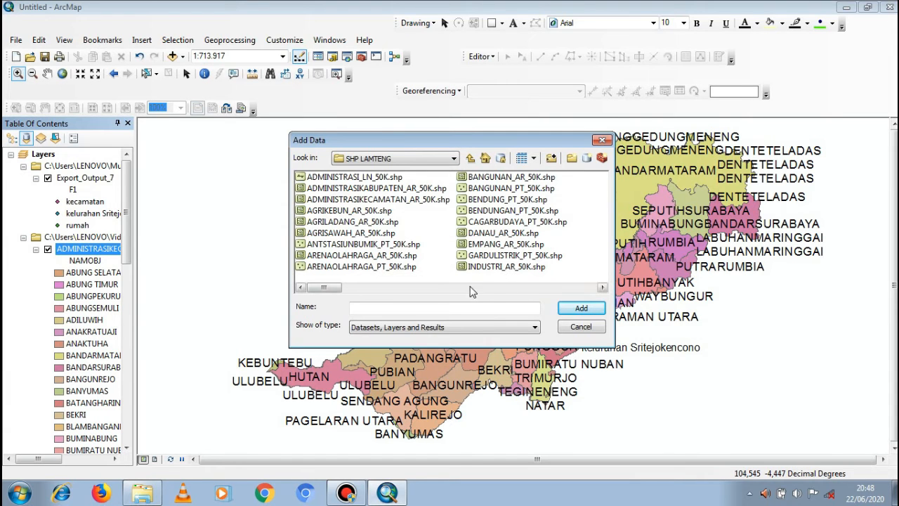
left_click_drag(323, 292, 359, 295)
left_click(482, 200)
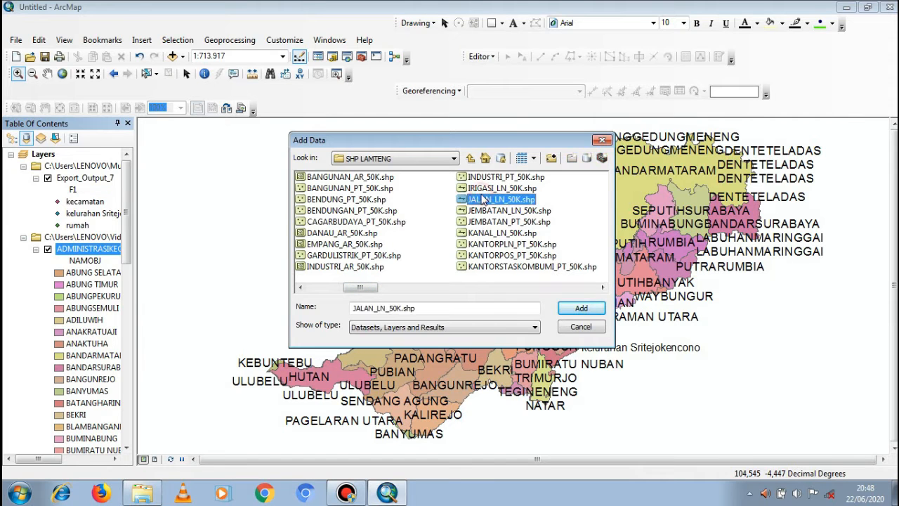
left_click(582, 309)
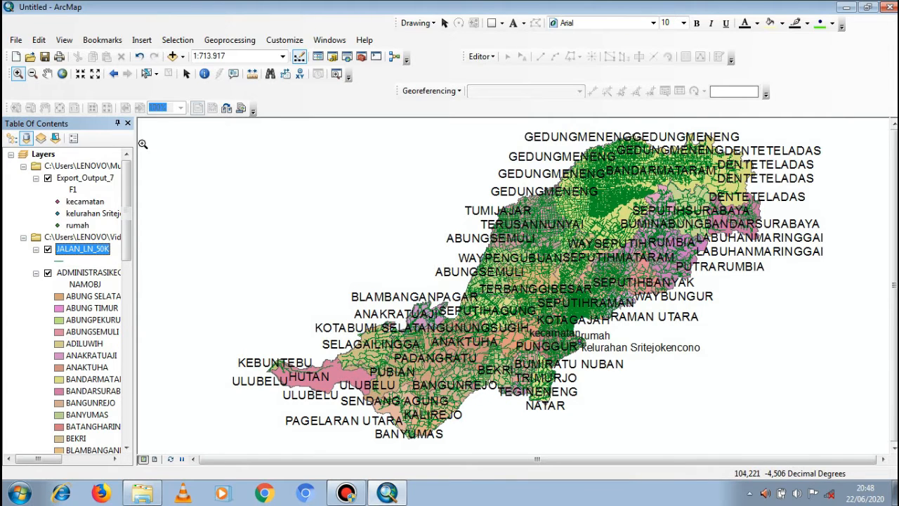
Step: Add the settlement shapefile PEMUKIMAN_AR_50K.shp from the SHP LAMTENG folder to the map
left_click(184, 57)
left_click(192, 73)
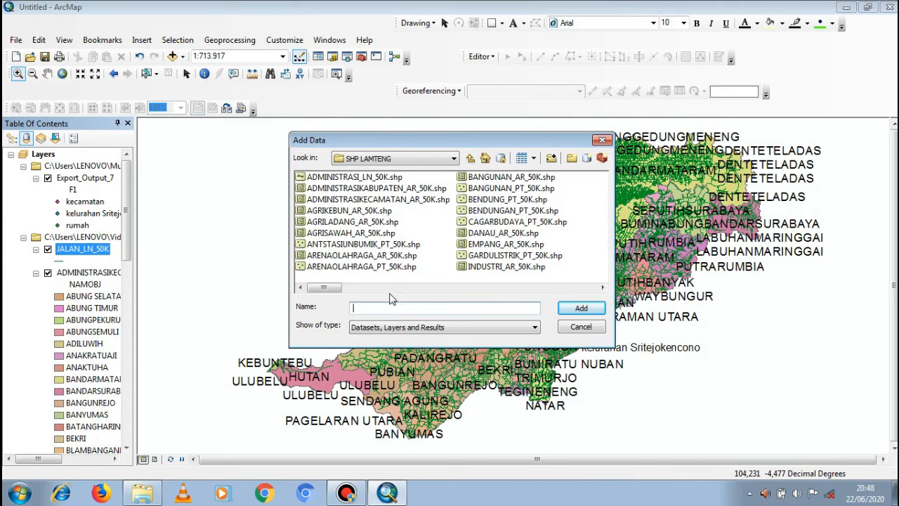
left_click_drag(339, 285, 442, 300)
left_click(493, 244)
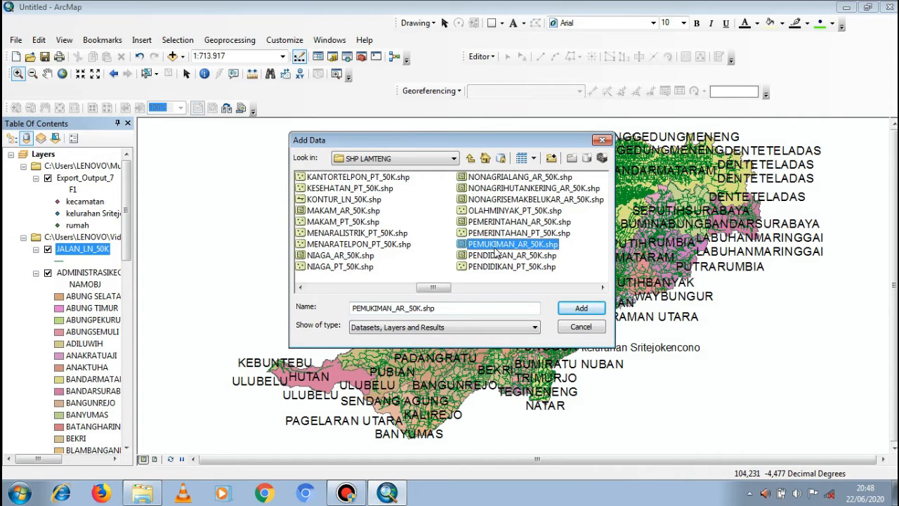
left_click(568, 314)
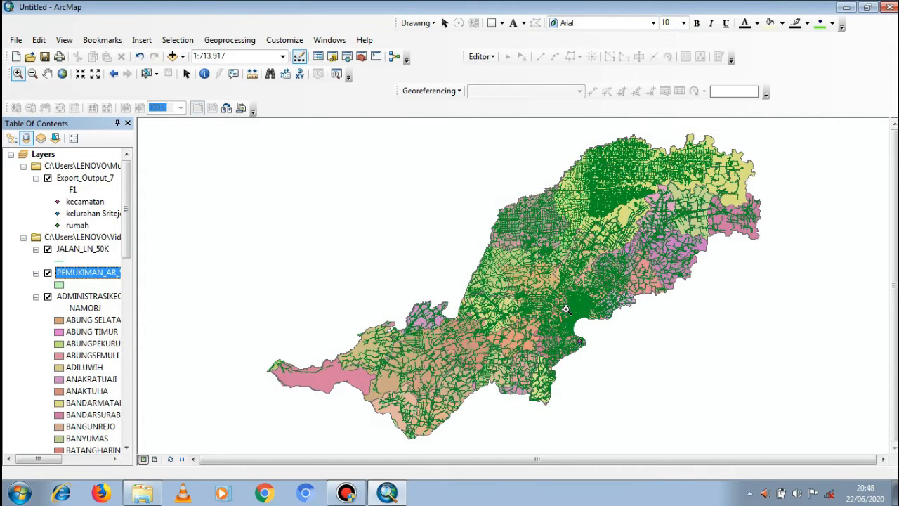
Step: Symbolize the PEMUKIMAN_AR_50K settlement layer by all unique NAMOBJ values with a dark multicolour ramp, excluding all other values
right_click(82, 275)
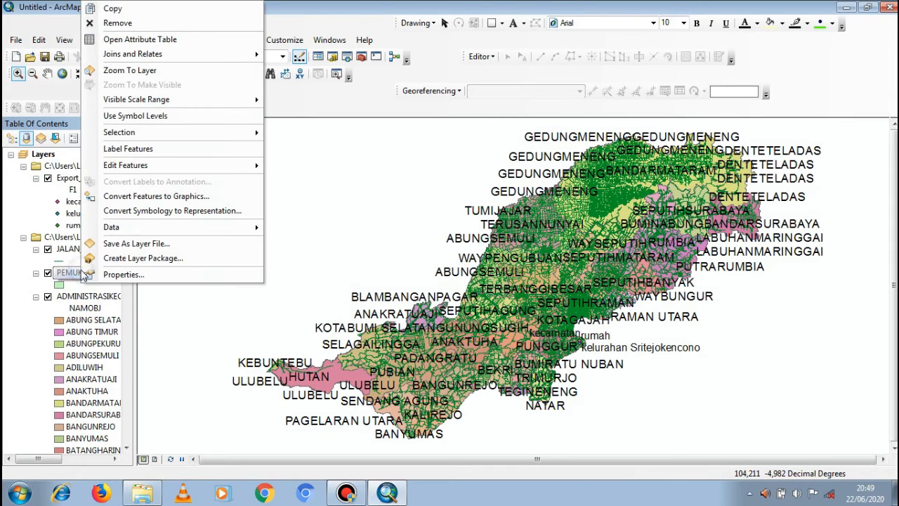
left_click(119, 275)
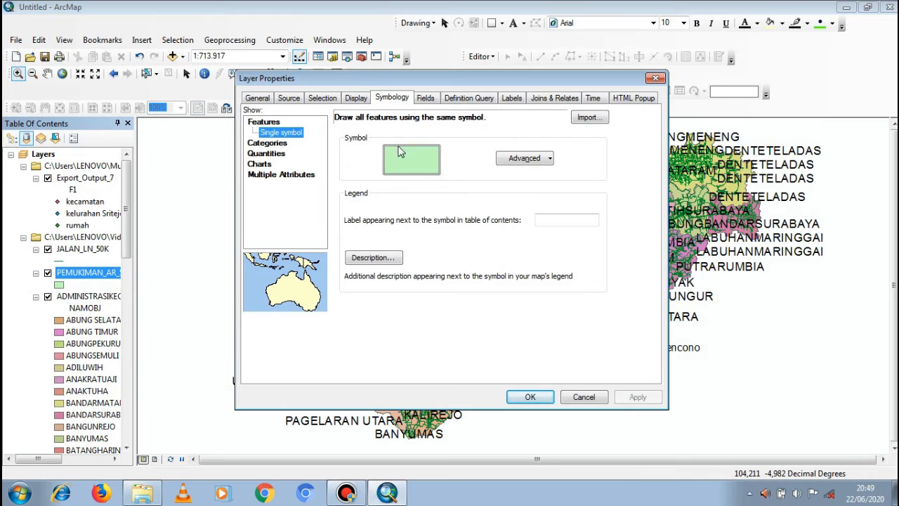
left_click(269, 144)
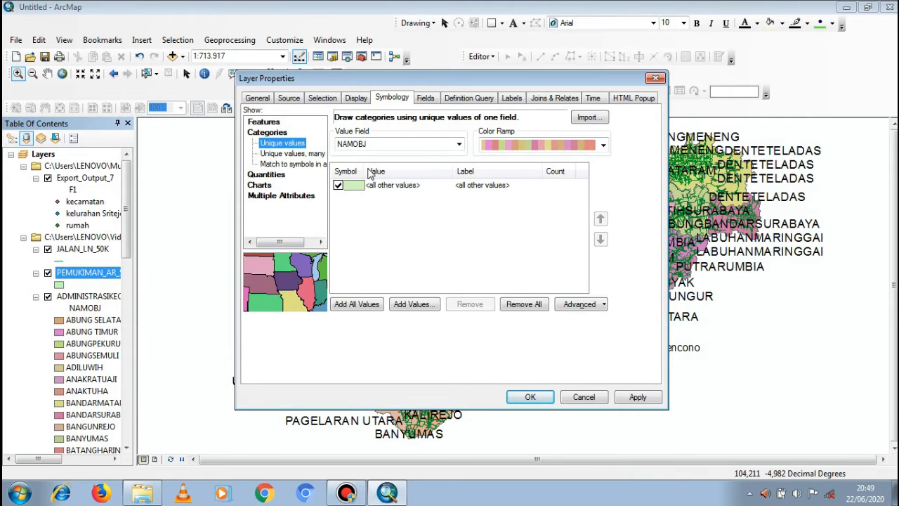
left_click(338, 186)
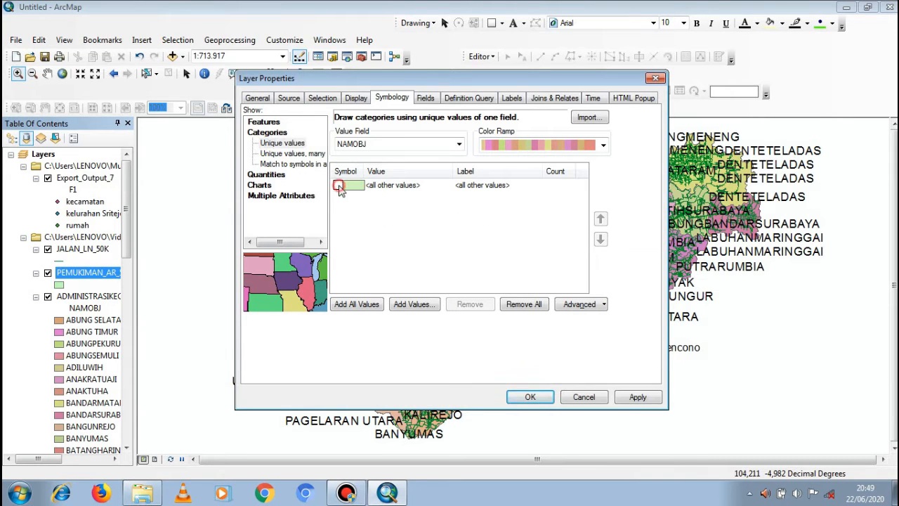
left_click(356, 310)
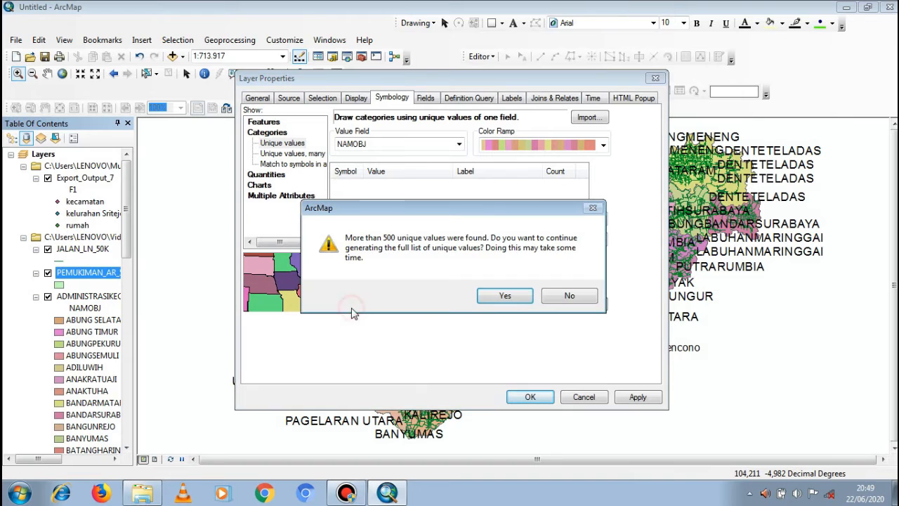
left_click(524, 295)
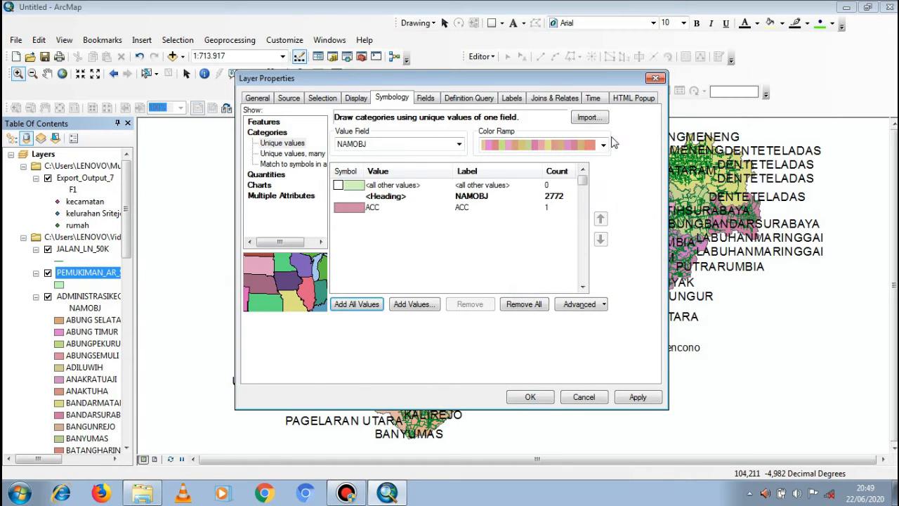
left_click(605, 143)
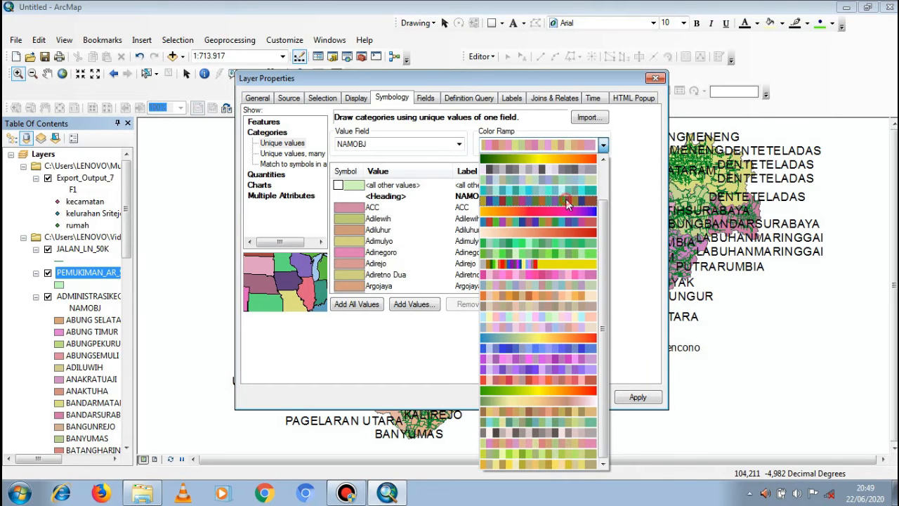
left_click(569, 204)
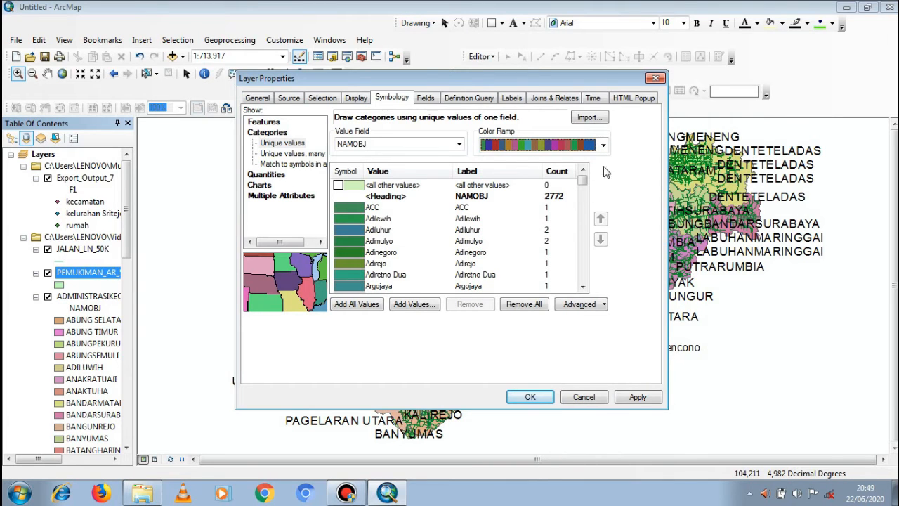
Step: Set the settlement layer's label text to 14-point Times New Roman and turn on its labels
left_click(514, 102)
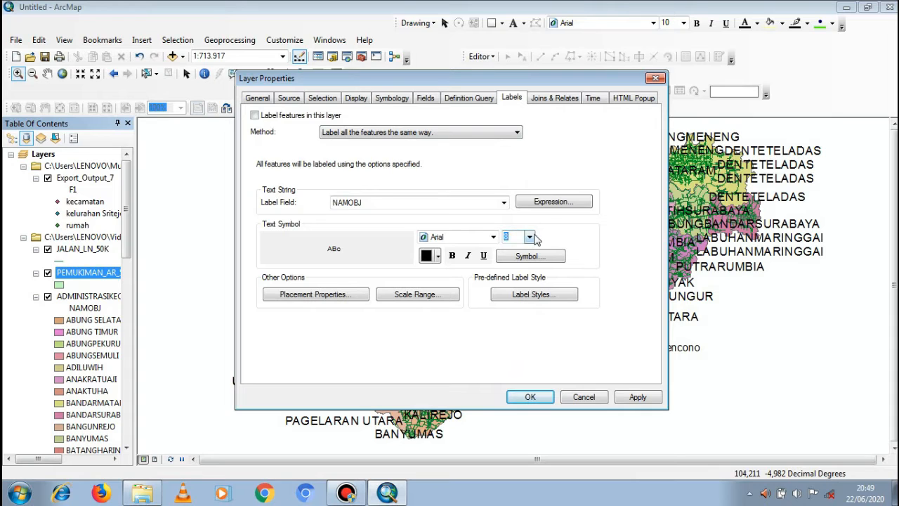
left_click(530, 238)
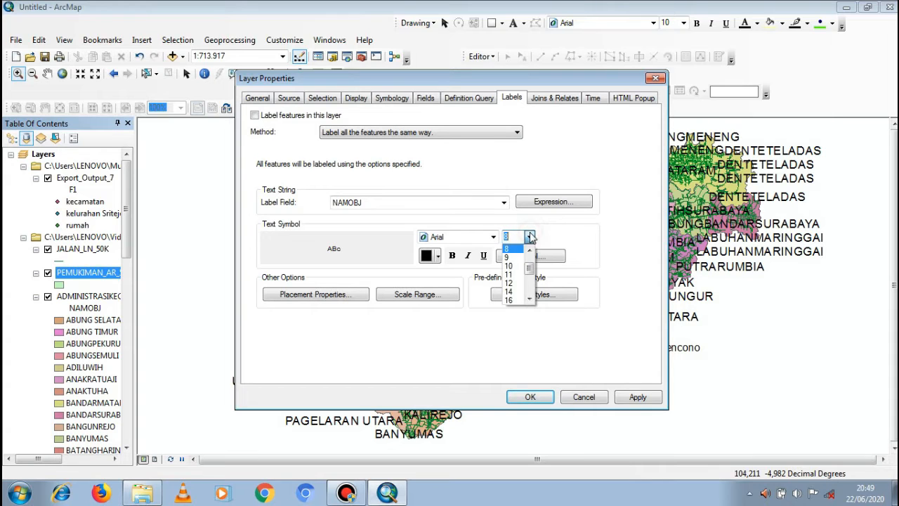
left_click(512, 293)
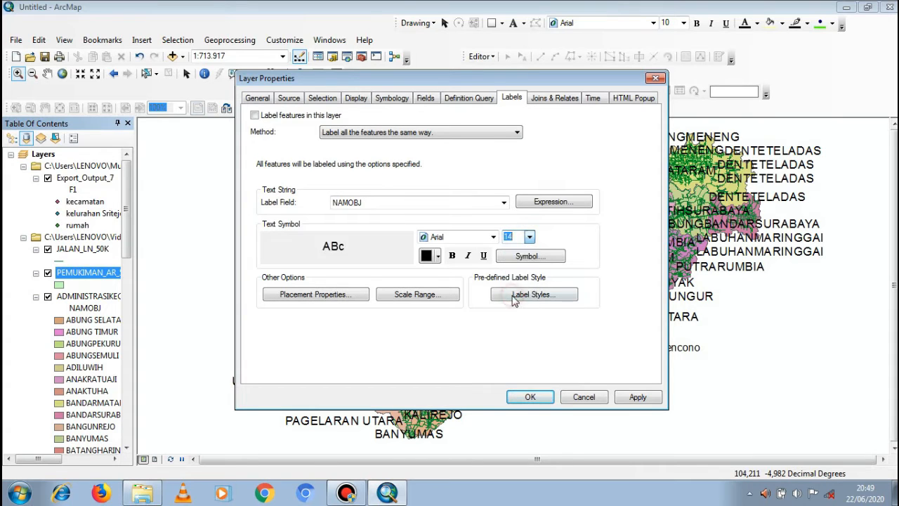
left_click(470, 238)
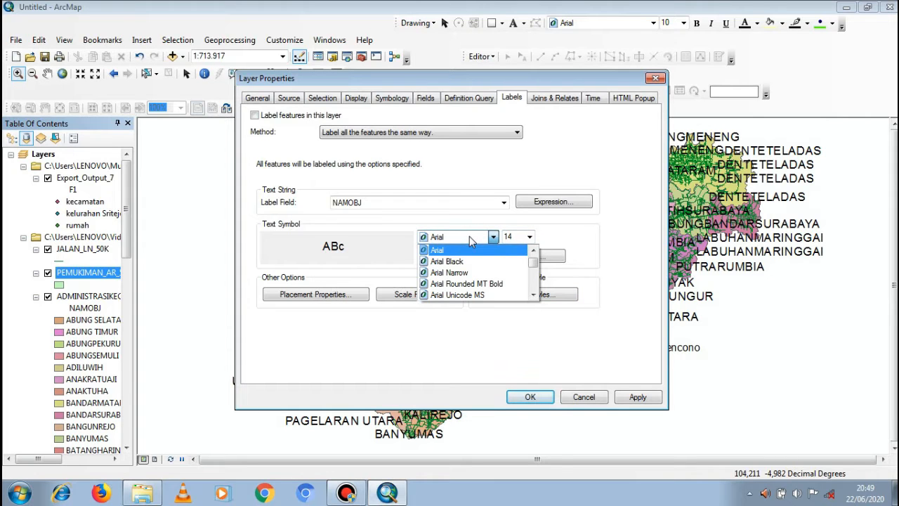
type("ti")
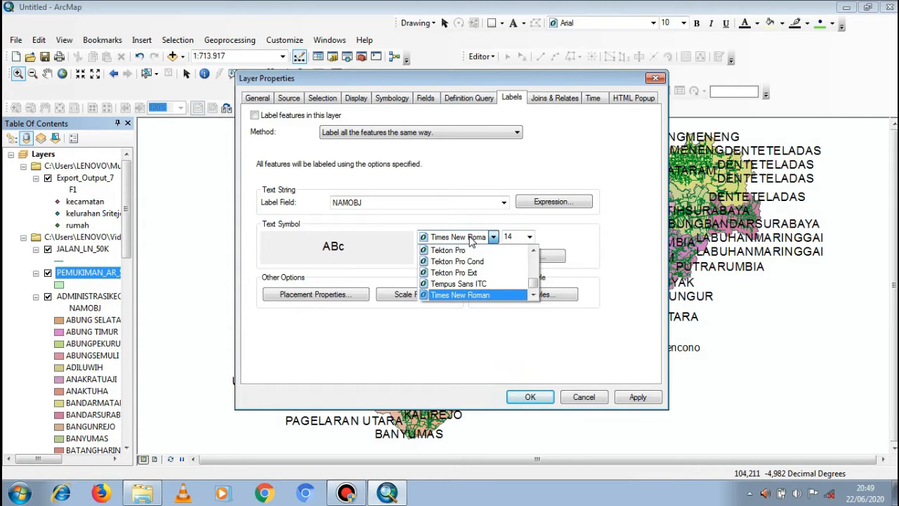
left_click(475, 296)
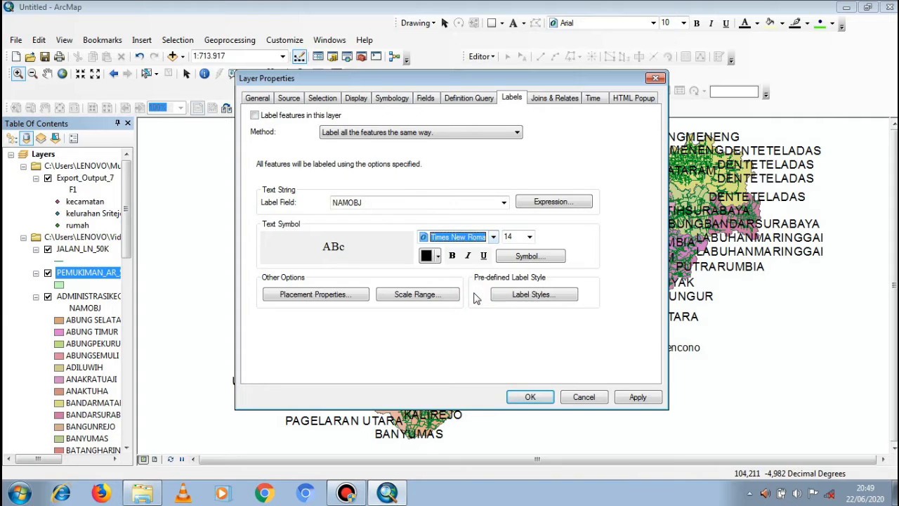
left_click(530, 398)
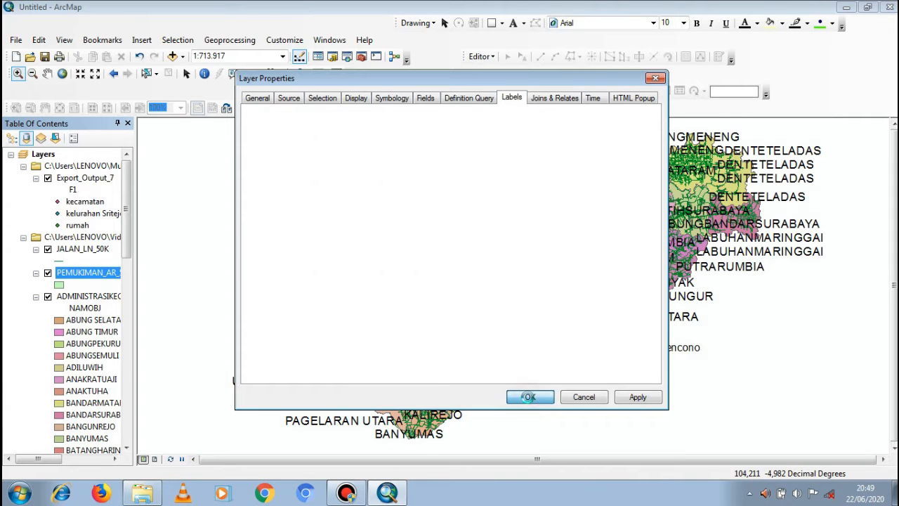
right_click(73, 274)
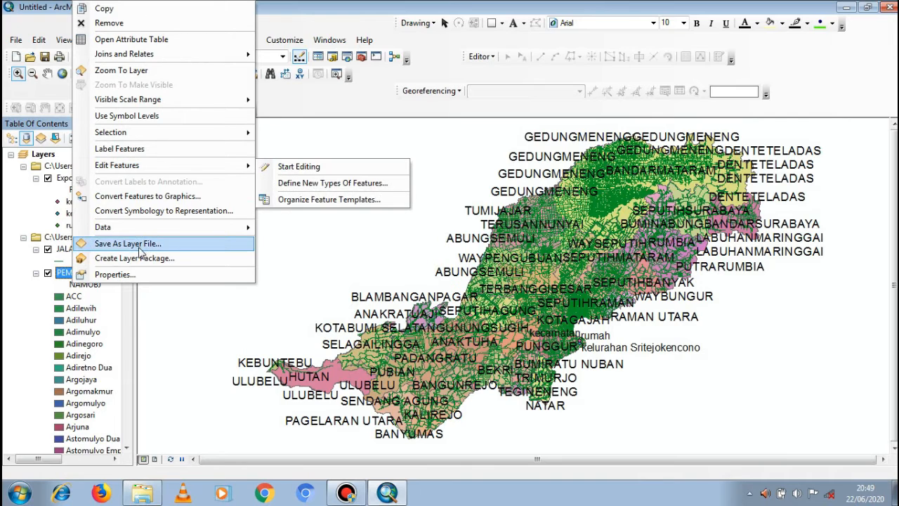
left_click(136, 156)
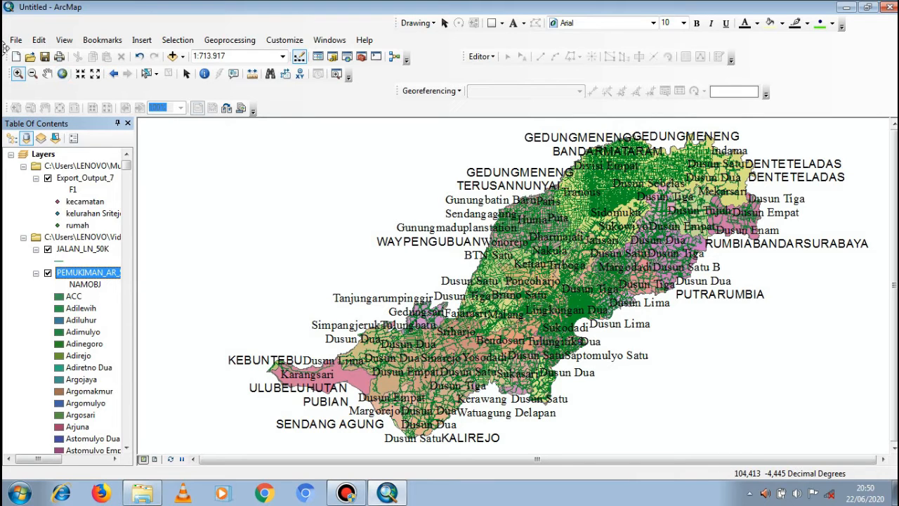
Step: Examine the labelled settlements and roads around the rumah and kelurahan Sritejokencono points up close
left_click(15, 75)
left_click_drag(543, 328, 579, 343)
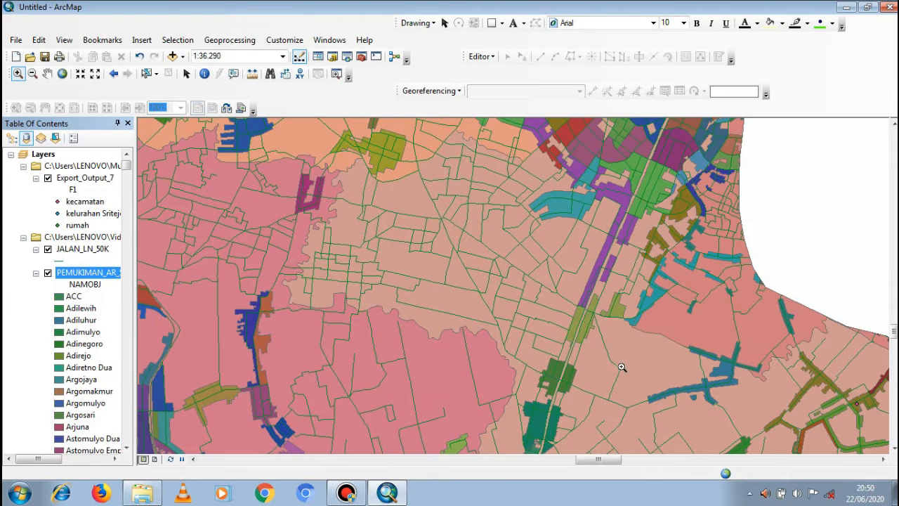
right_click(625, 365)
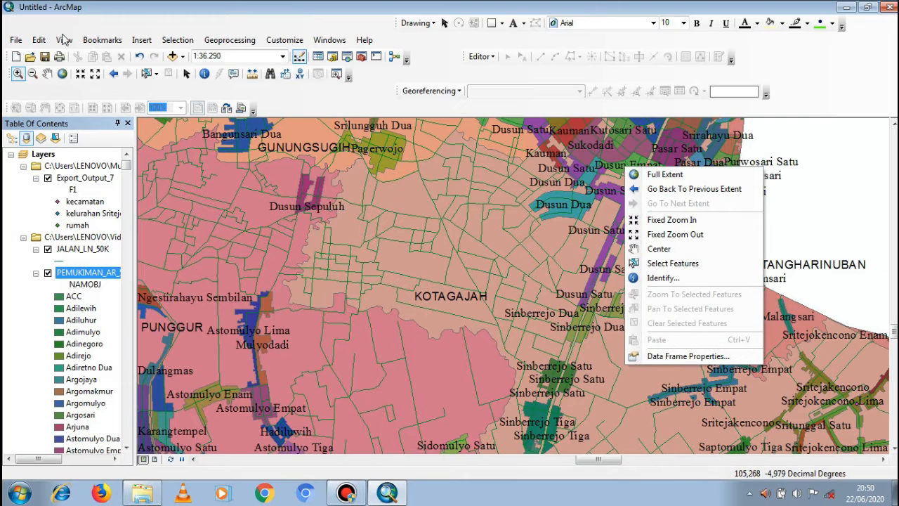
left_click(46, 74)
left_click_drag(484, 297, 205, 148)
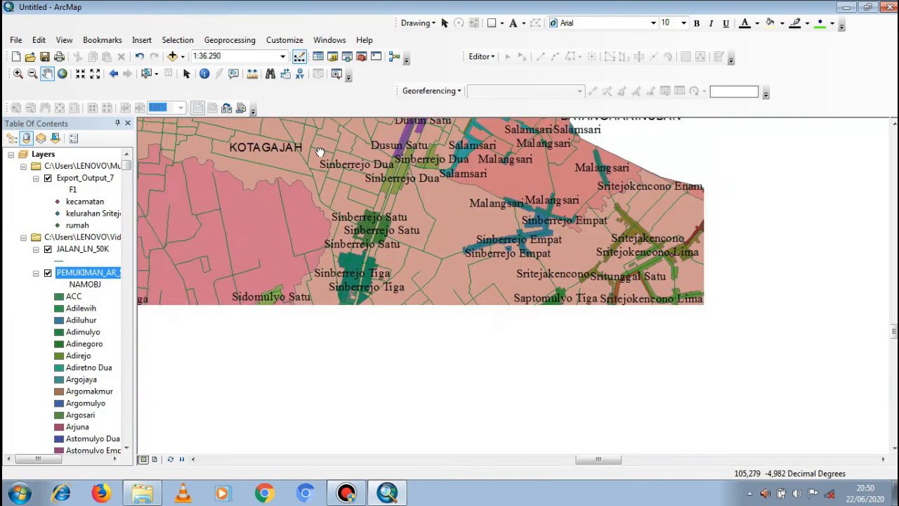
left_click_drag(548, 297, 428, 293)
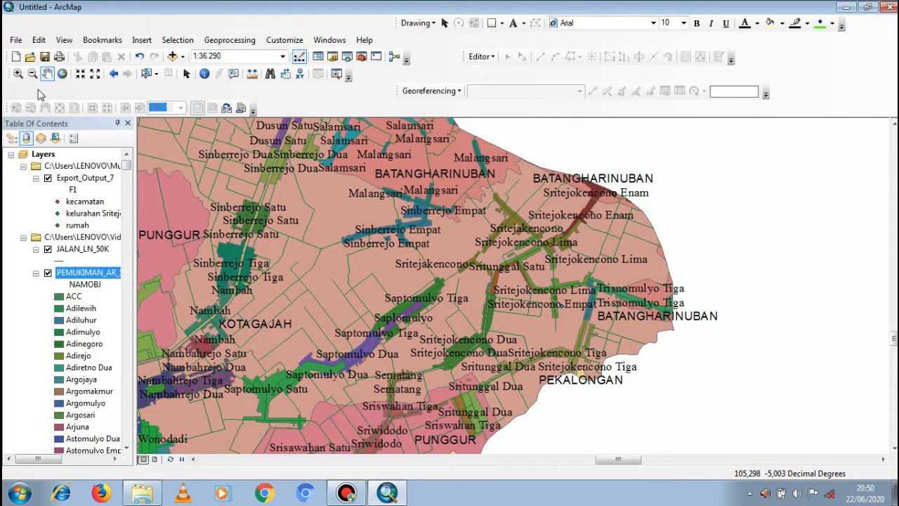
left_click(18, 73)
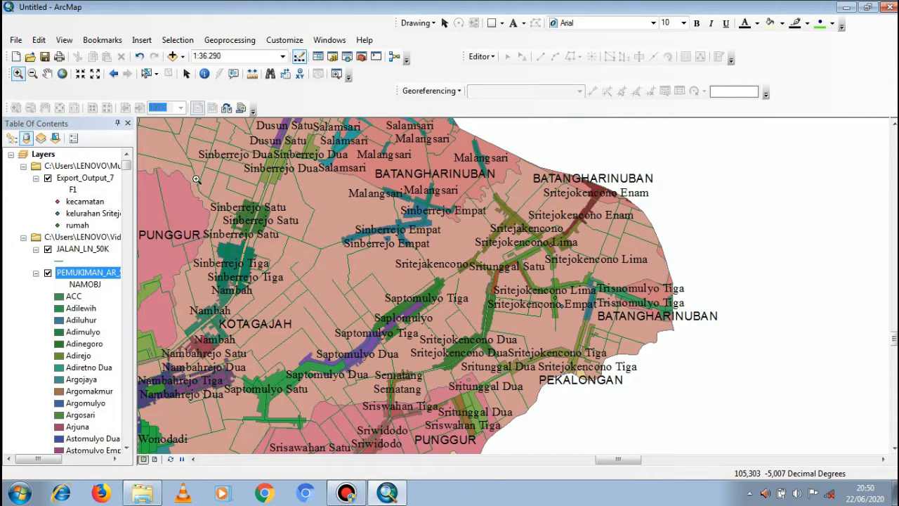
left_click_drag(506, 264, 602, 337)
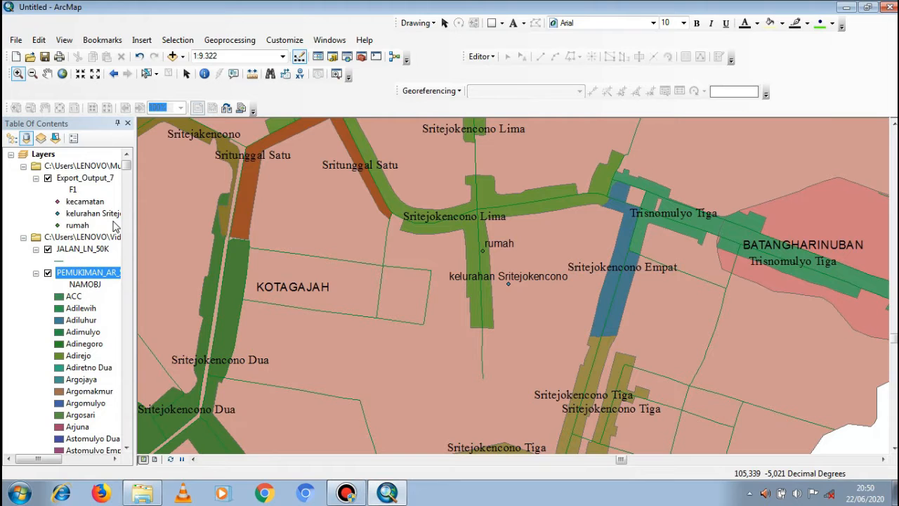
Step: Change the kecamatan point symbol in Export_Output_7 to a red Circle 3 marker
left_click(58, 201)
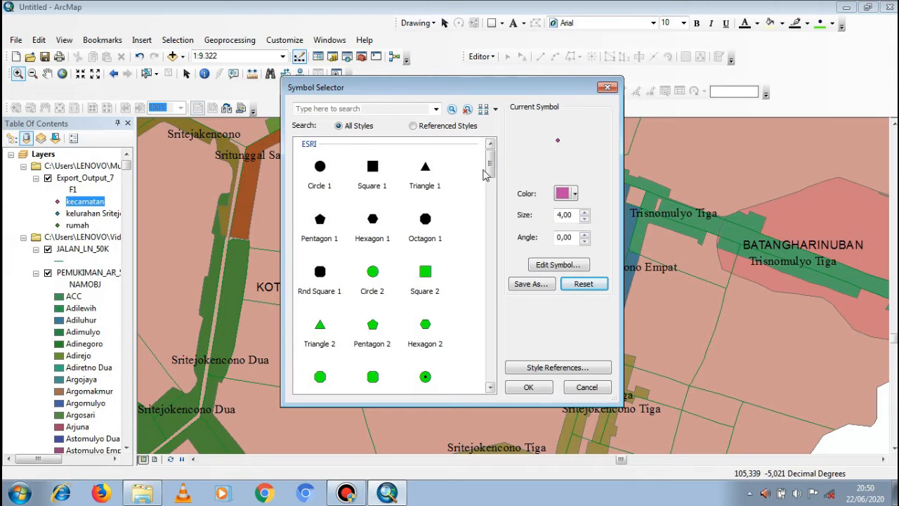
scroll(487, 165, "down", 3)
left_click(422, 245)
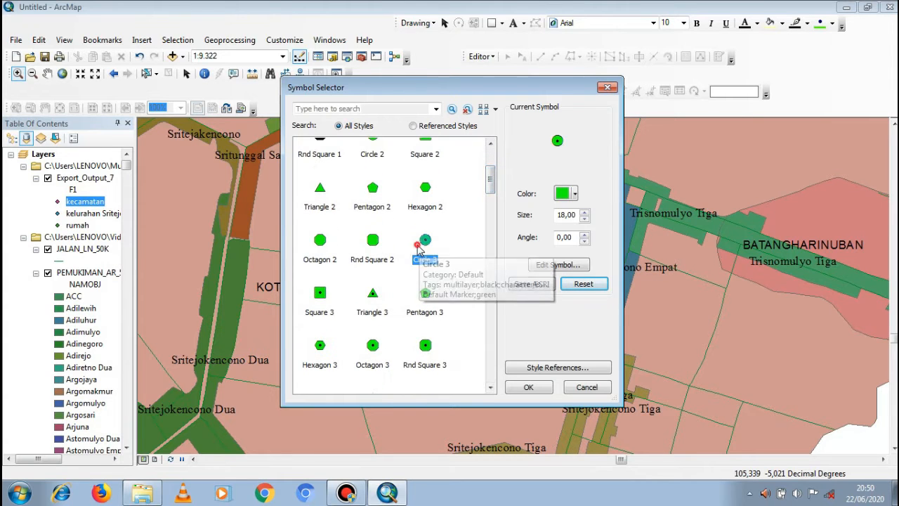
left_click(575, 194)
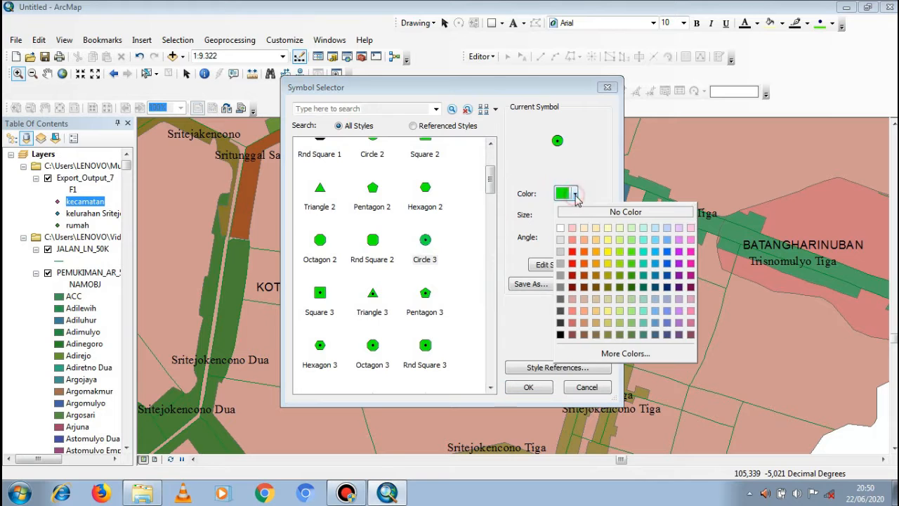
left_click(572, 261)
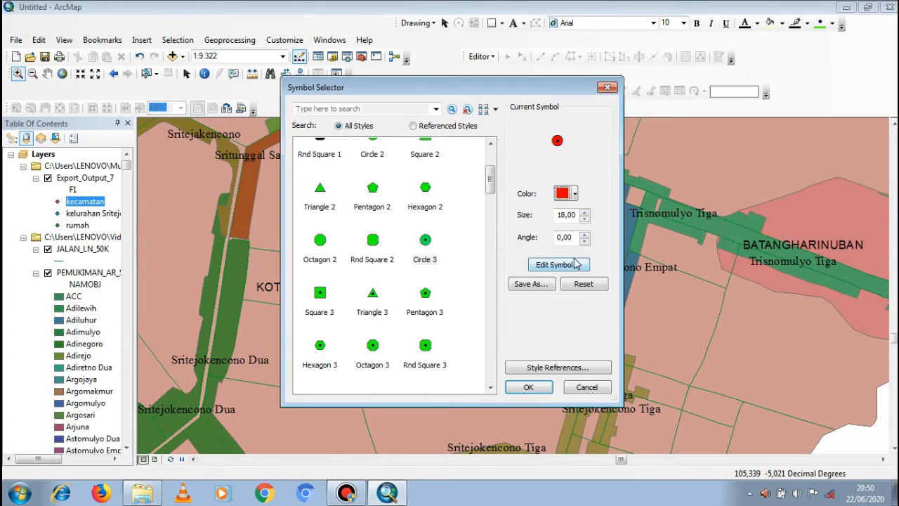
left_click(528, 387)
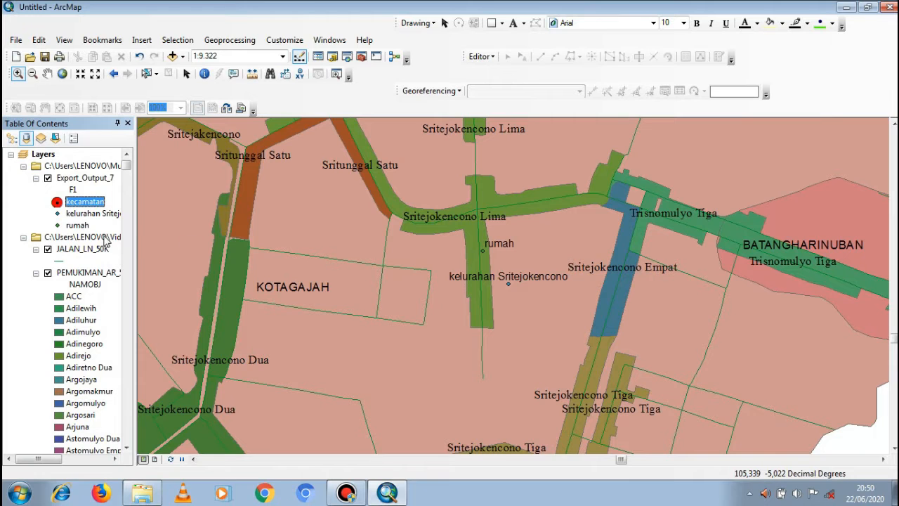
Step: Change the kelurahan Sritejokencono point symbol in Export_Output_7 to a dark blue Square 3 marker
left_click(58, 213)
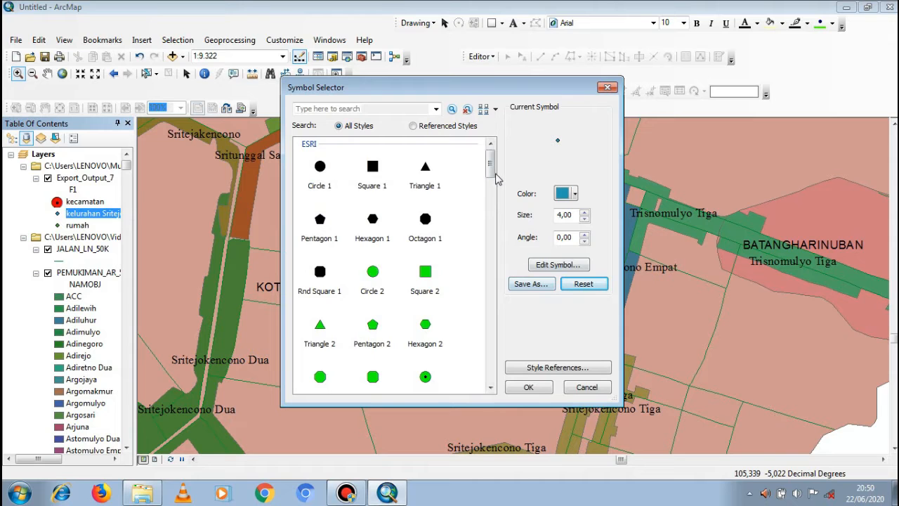
scroll(304, 291, "down", 3)
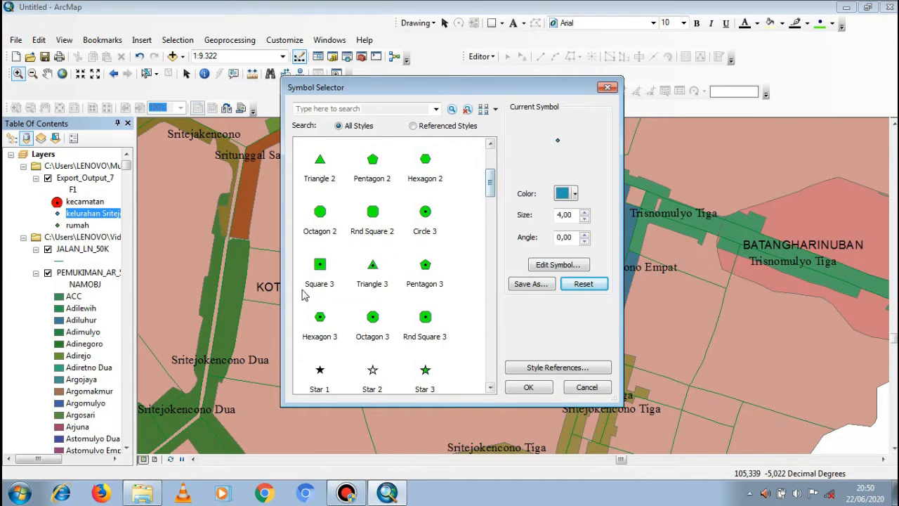
left_click(317, 280)
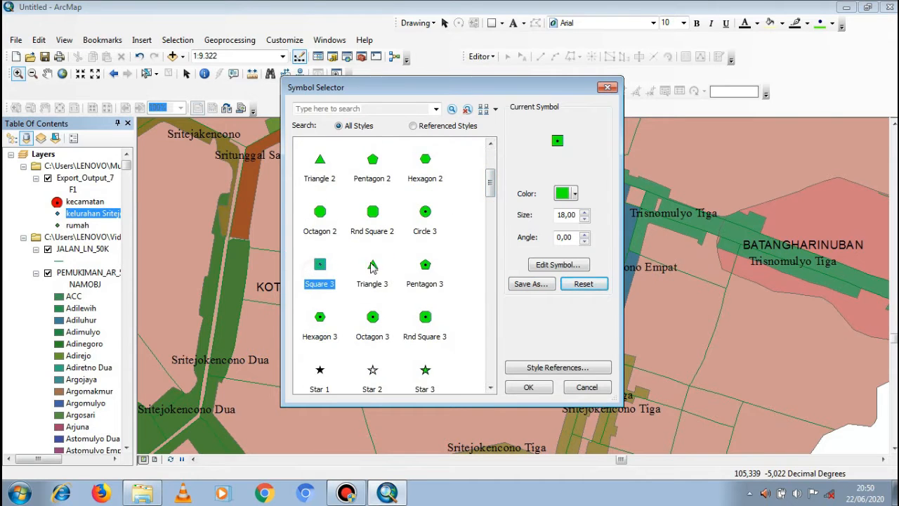
left_click(574, 196)
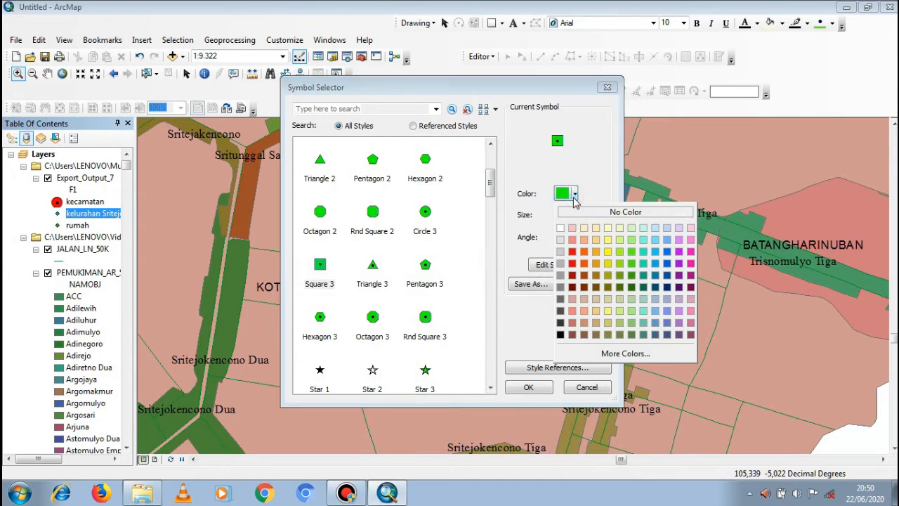
left_click(665, 286)
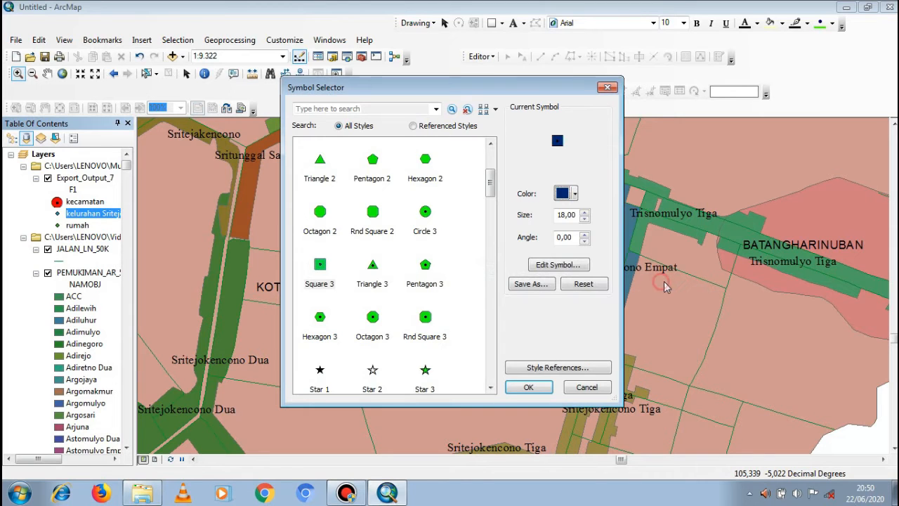
left_click(543, 387)
left_click_drag(268, 349, 137, 280)
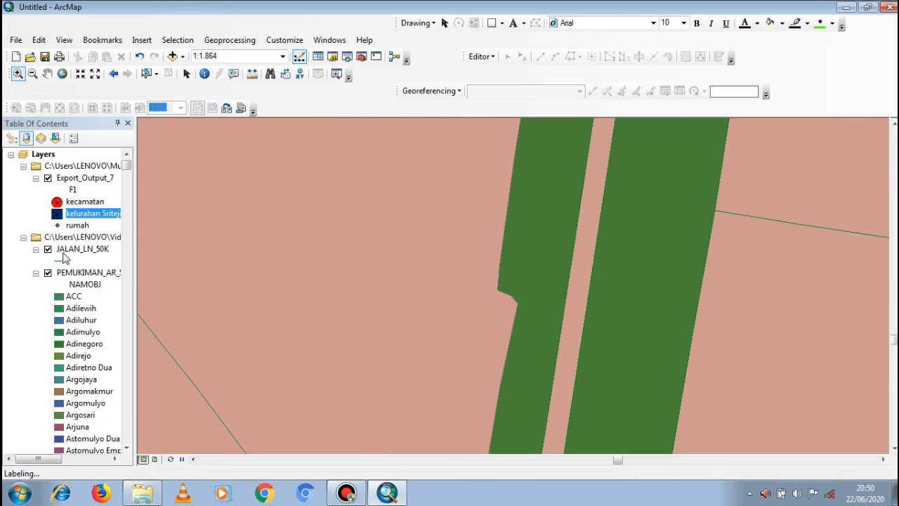
Step: Change the rumah point symbol in Export_Output_7 to a dark orange-brown Pentagon 3 marker
left_click(57, 225)
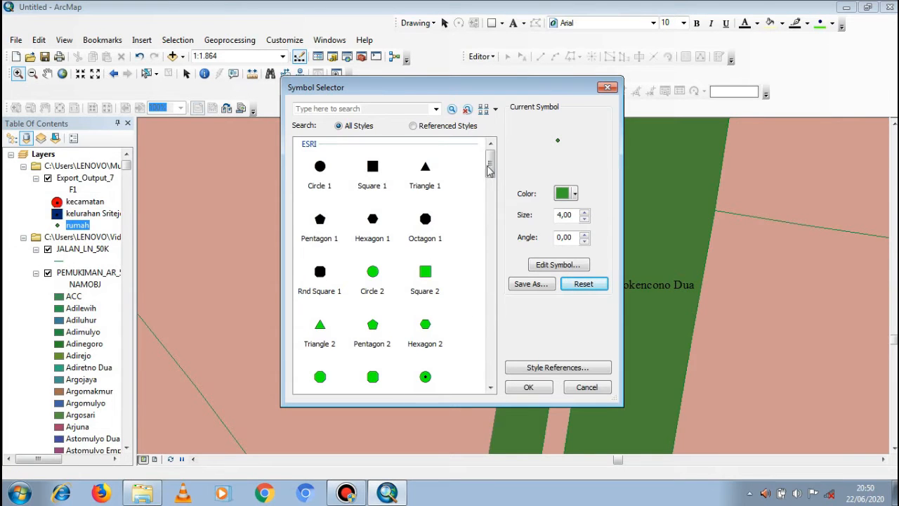
mouse_move(489, 169)
left_mouse_down()
mouse_move(489, 203)
mouse_move(490, 180)
left_mouse_up()
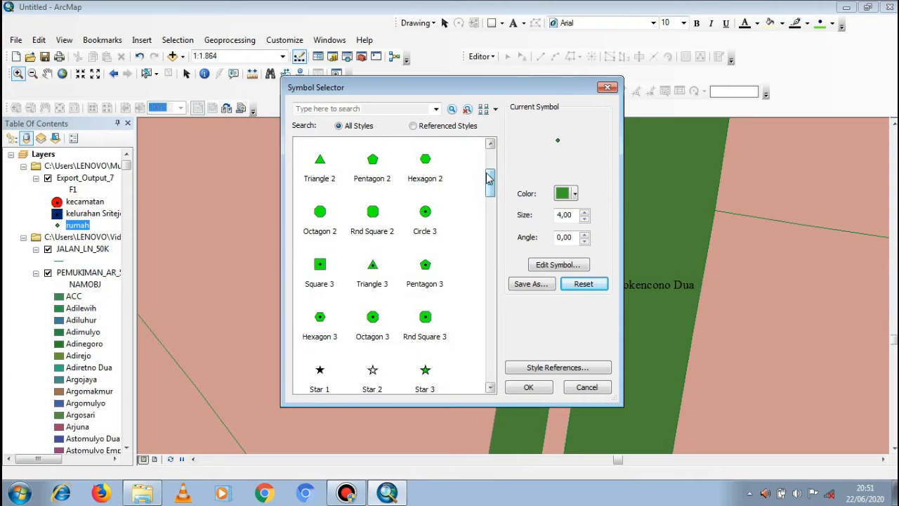
left_click(425, 276)
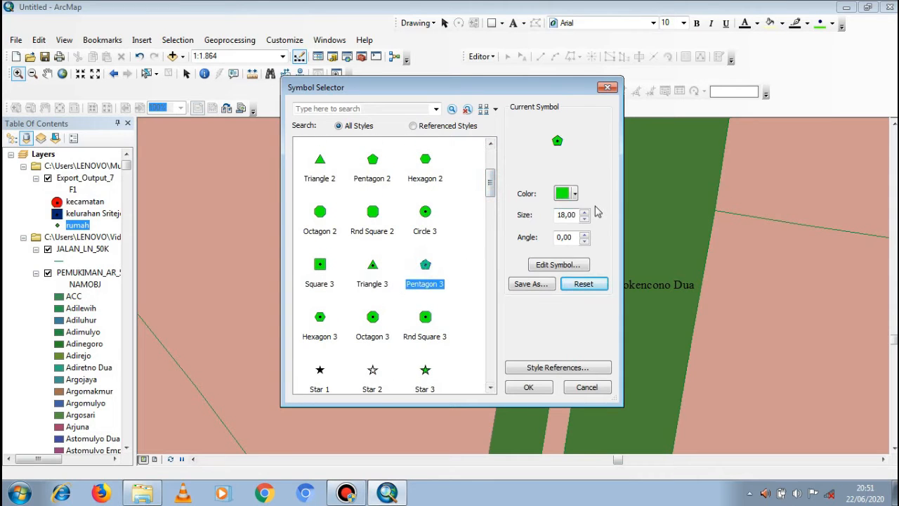
left_click(575, 193)
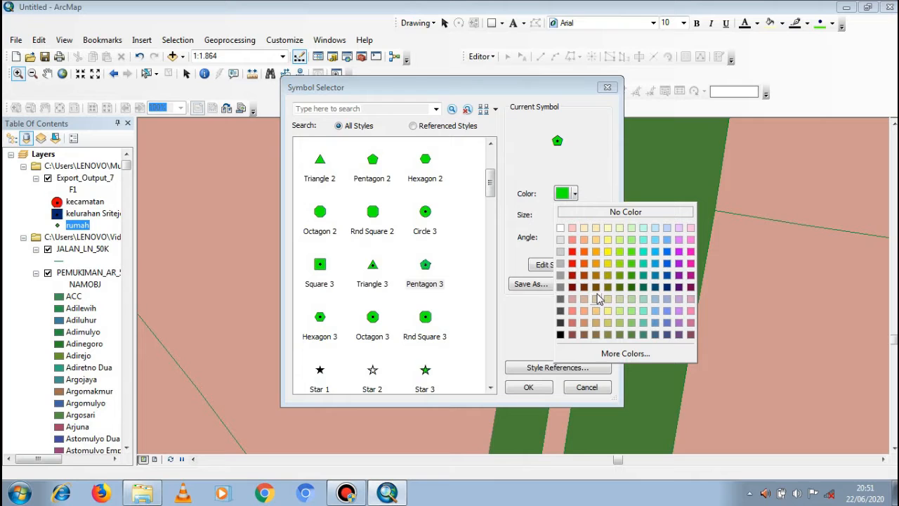
left_click(583, 275)
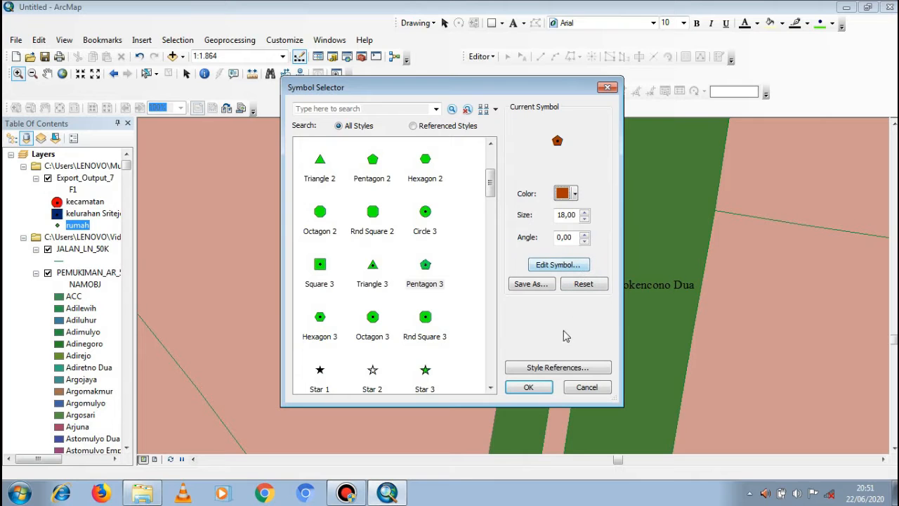
left_click(538, 386)
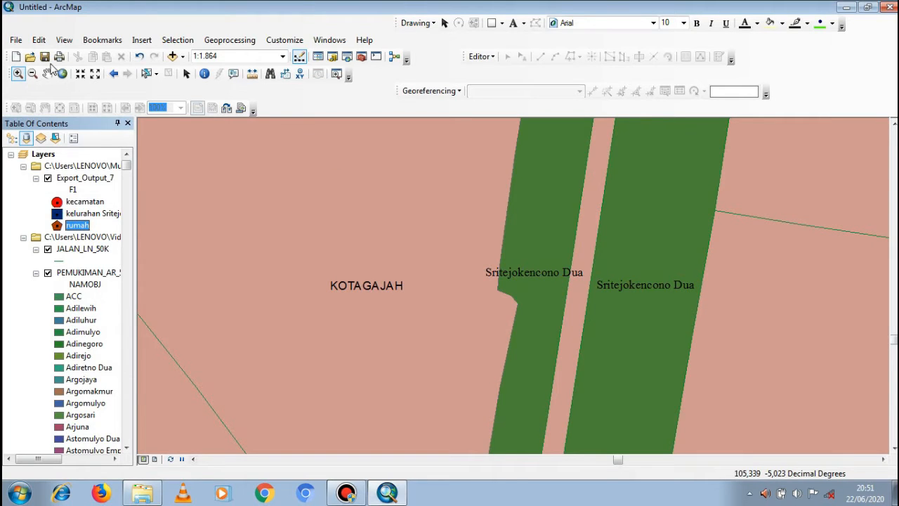
Step: Examine the new kecamatan, kelurahan Sritejokencono and rumah markers among the surrounding settlements, both close up and in a wider view
left_click(32, 73)
left_click_drag(327, 222, 749, 406)
left_click_drag(528, 289, 886, 439)
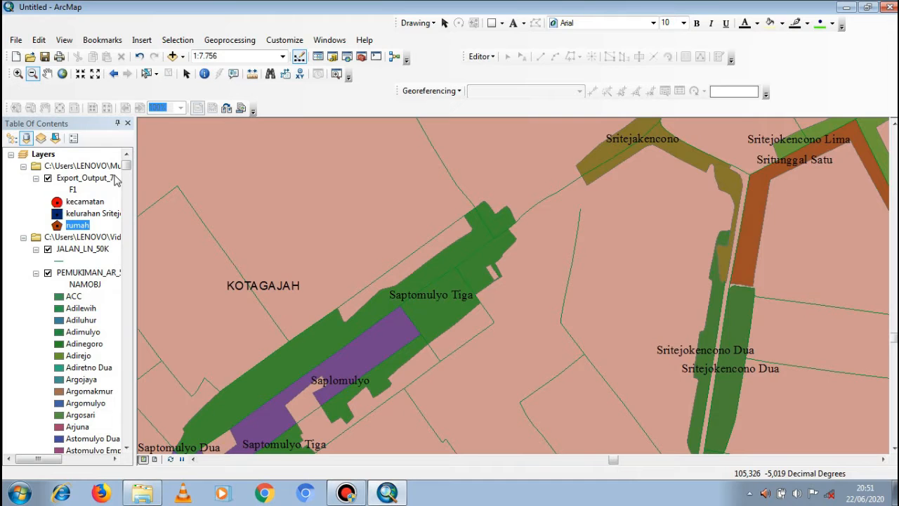
left_click(46, 73)
left_click(610, 302)
left_click_drag(610, 302, 379, 133)
left_click_drag(565, 276, 410, 375)
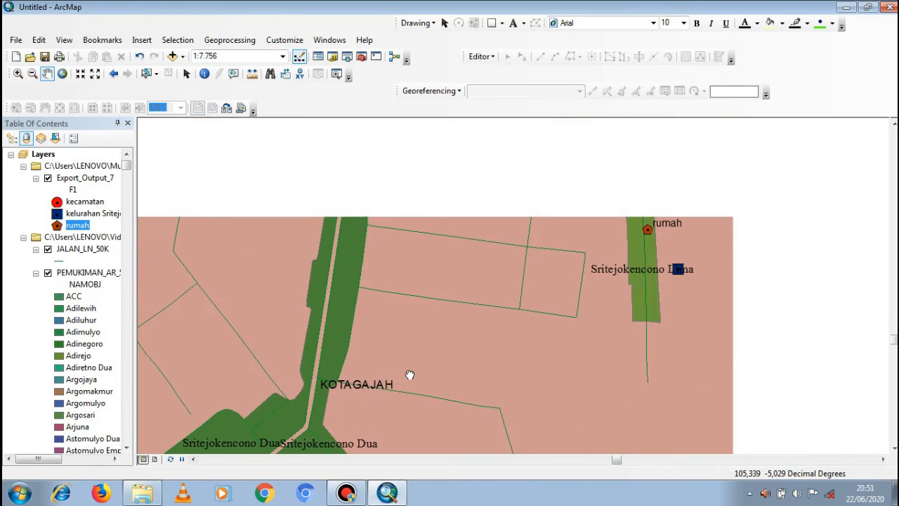
left_click_drag(586, 231, 507, 367)
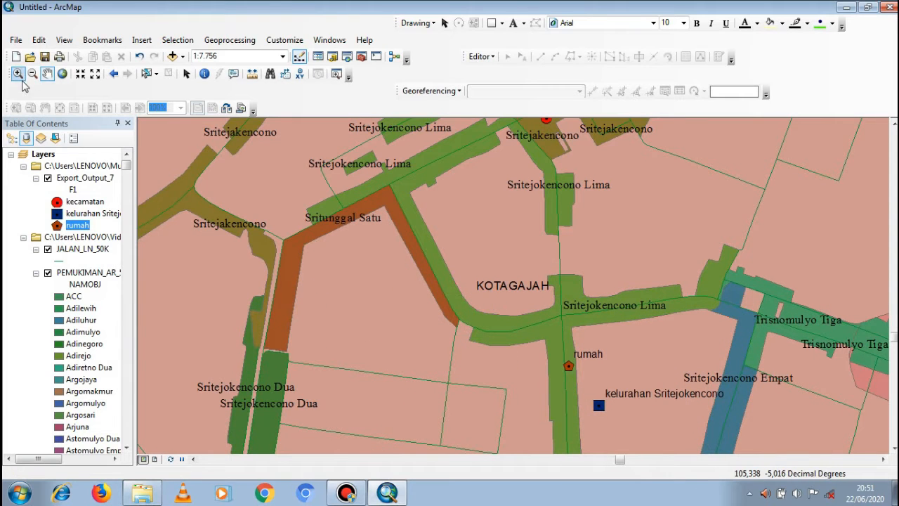
left_click(35, 75)
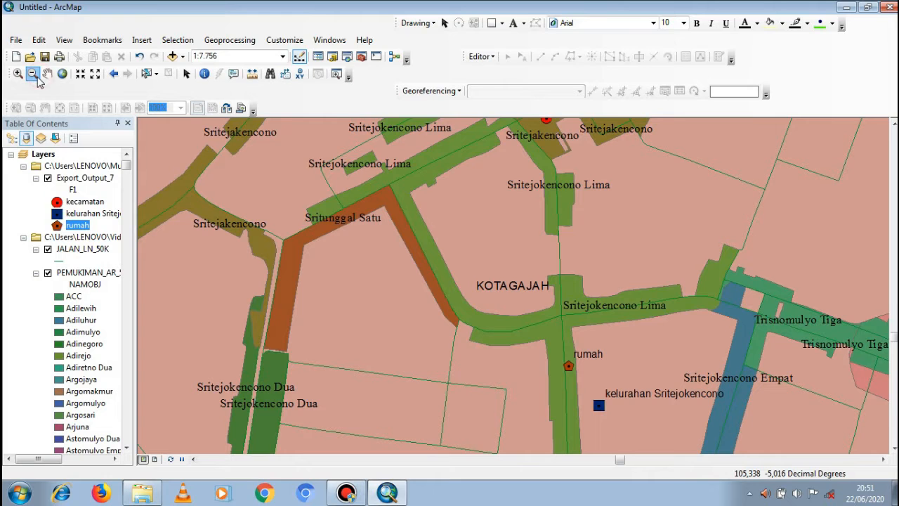
left_click_drag(363, 212, 545, 311)
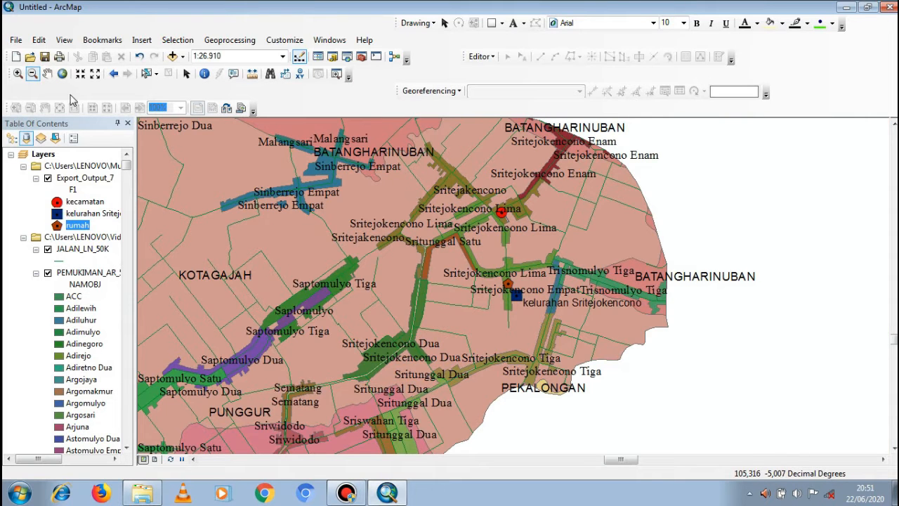
left_click(19, 74)
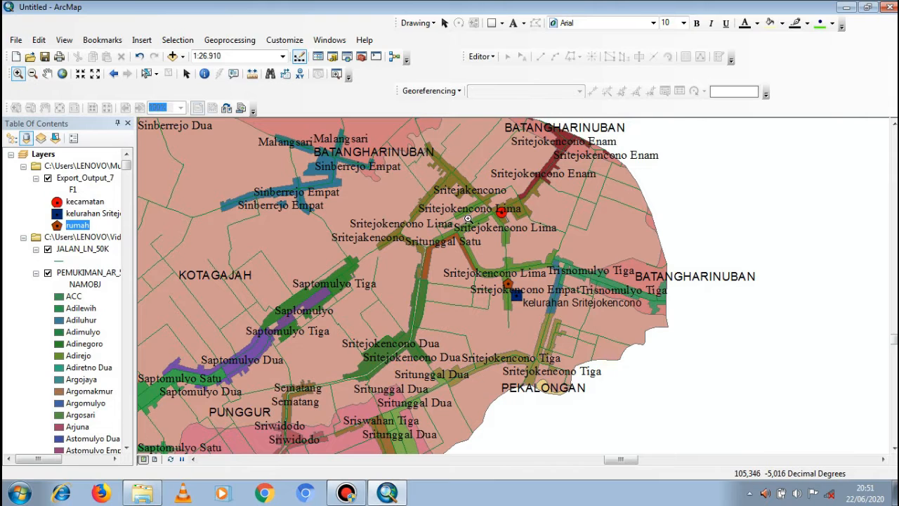
left_click_drag(481, 235, 543, 301)
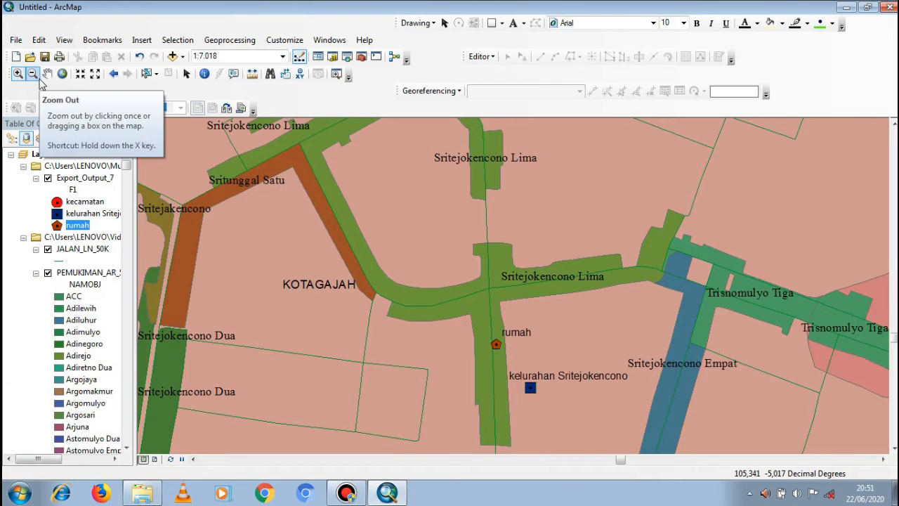
left_click(346, 493)
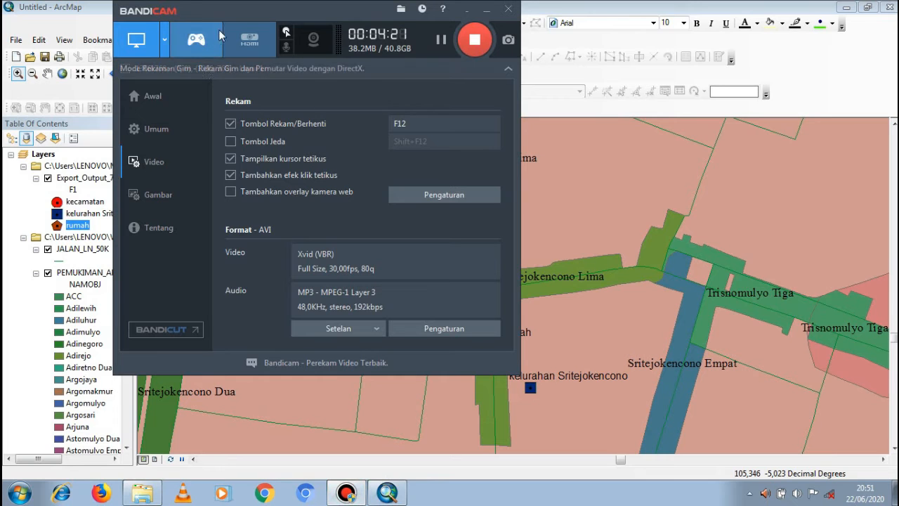
left_click(473, 44)
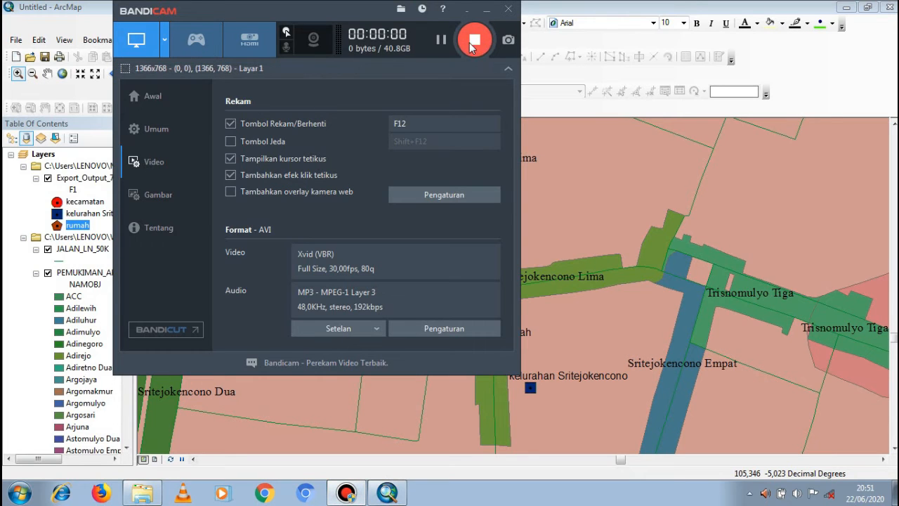
left_click(490, 12)
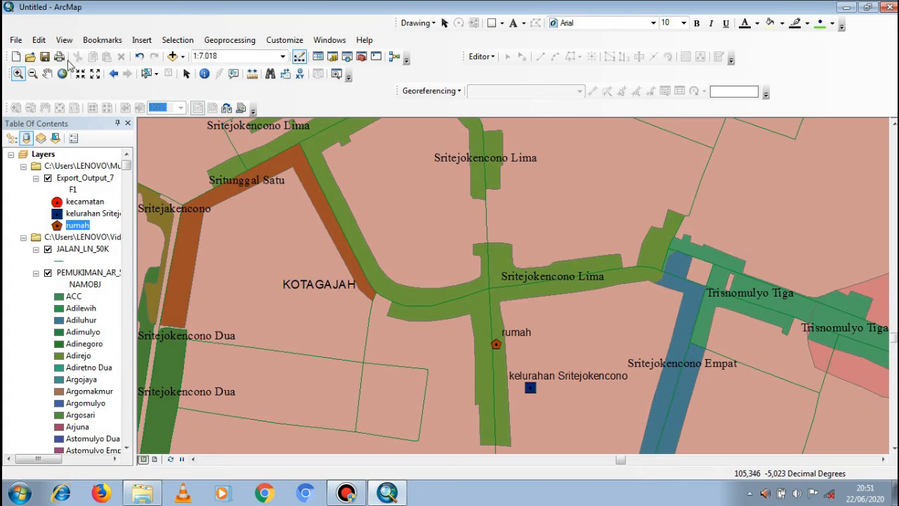
Step: Frame the kecamatan, rumah and kelurahan Sritejokencono points together in the map and switch to the page layout view
left_click(32, 73)
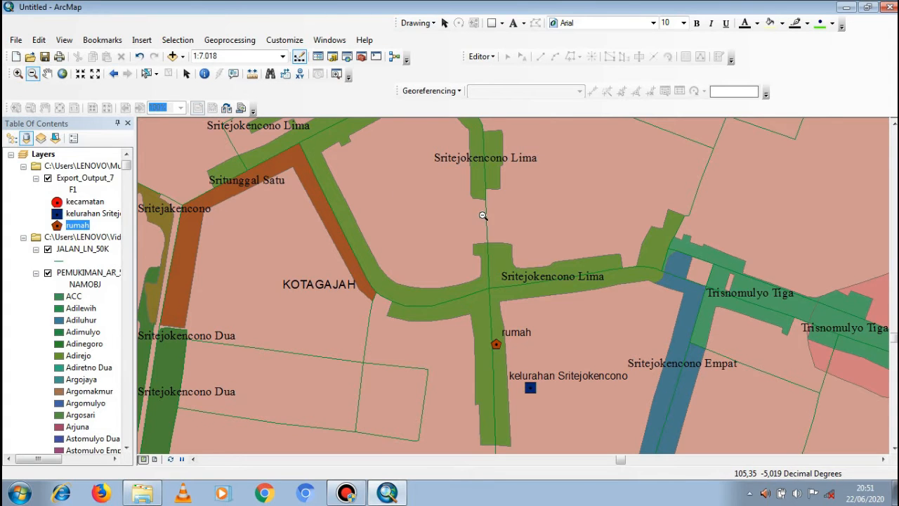
left_click_drag(486, 192, 592, 261)
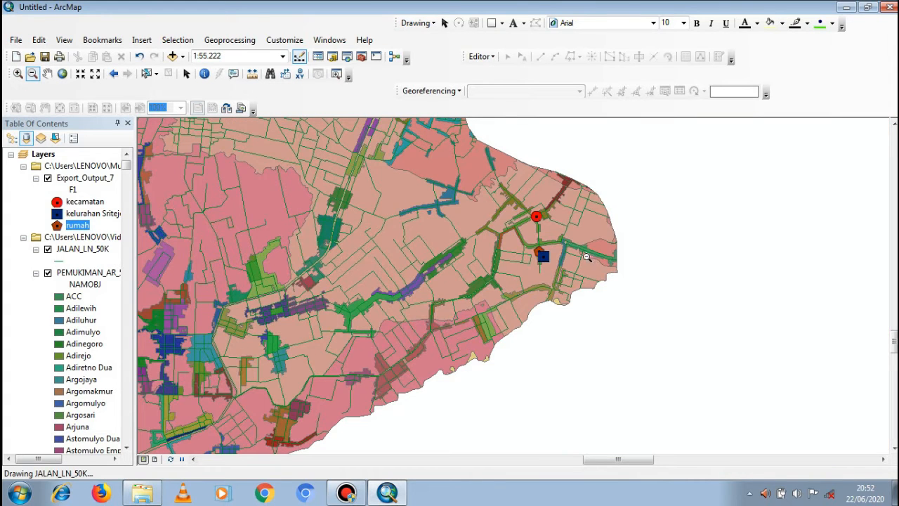
left_click(20, 75)
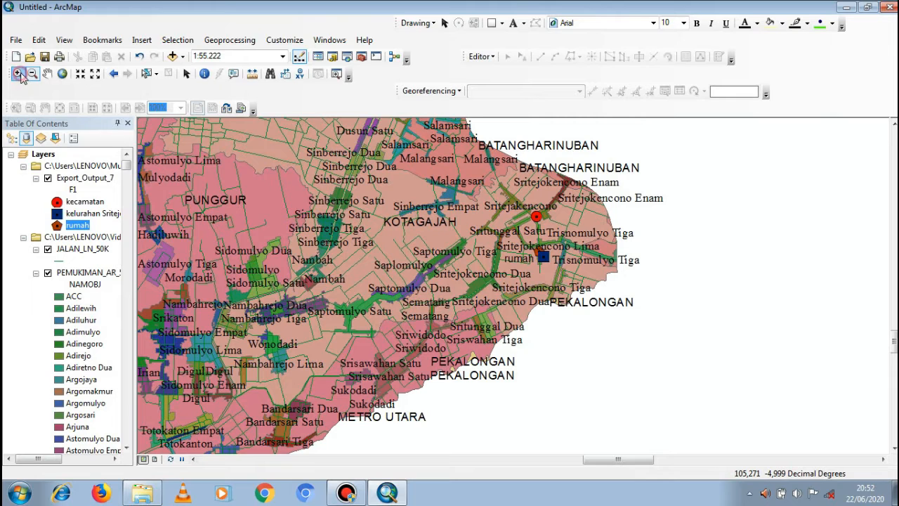
left_click_drag(511, 218, 579, 270)
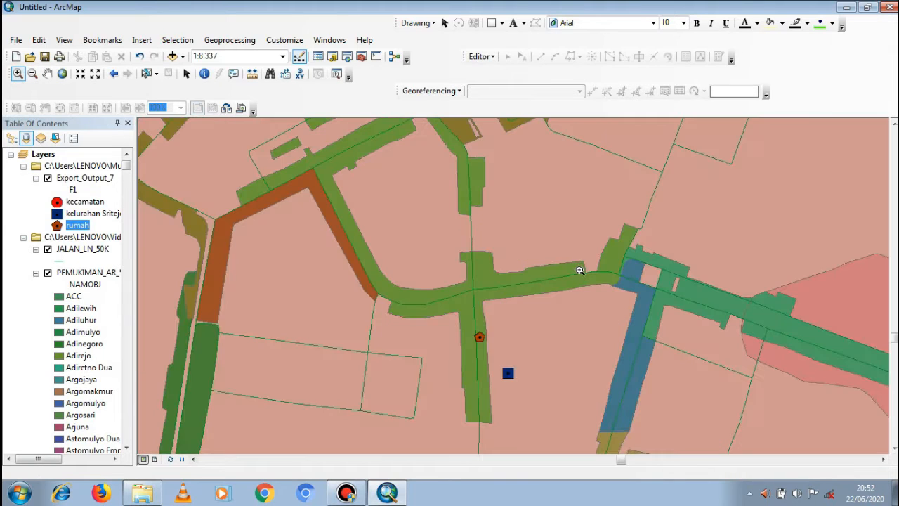
left_click(47, 73)
left_click_drag(443, 238, 430, 273)
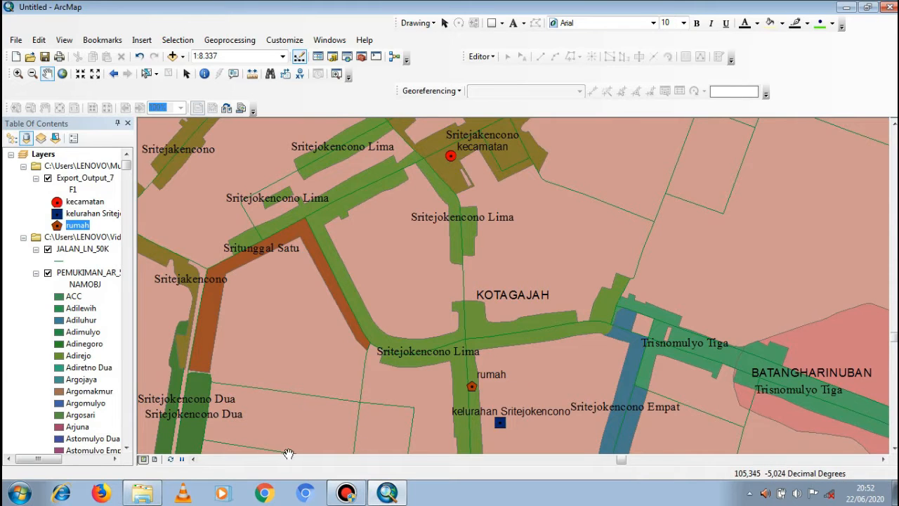
left_click(156, 460)
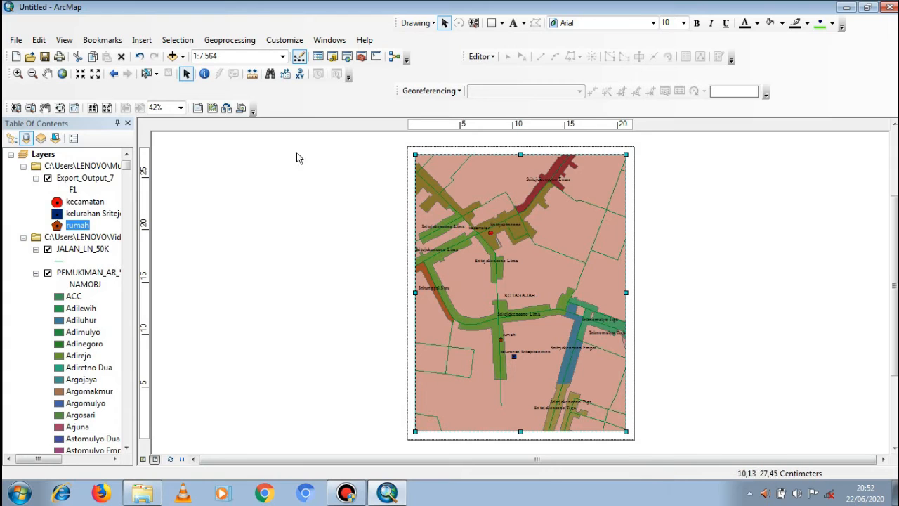
Step: Set up the layout page as A3 paper in landscape orientation
left_click(15, 40)
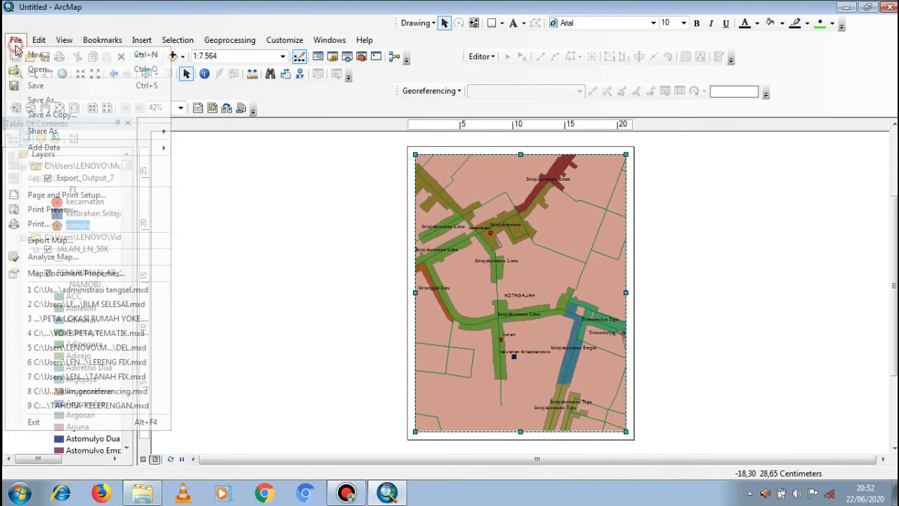
left_click(69, 199)
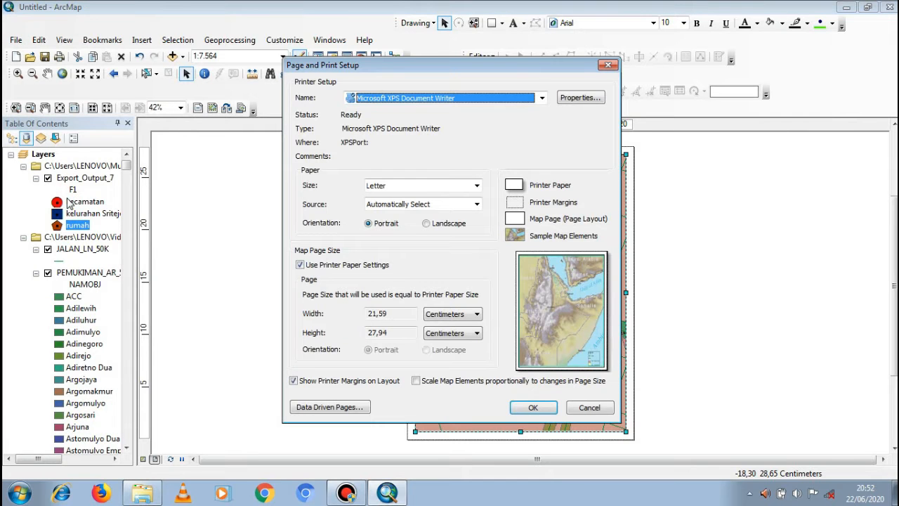
left_click(475, 187)
left_click(445, 260)
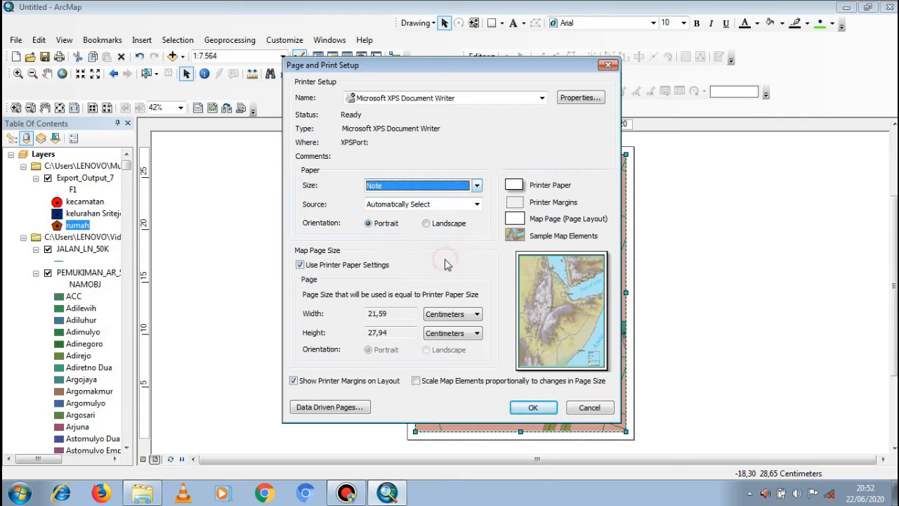
left_click(476, 186)
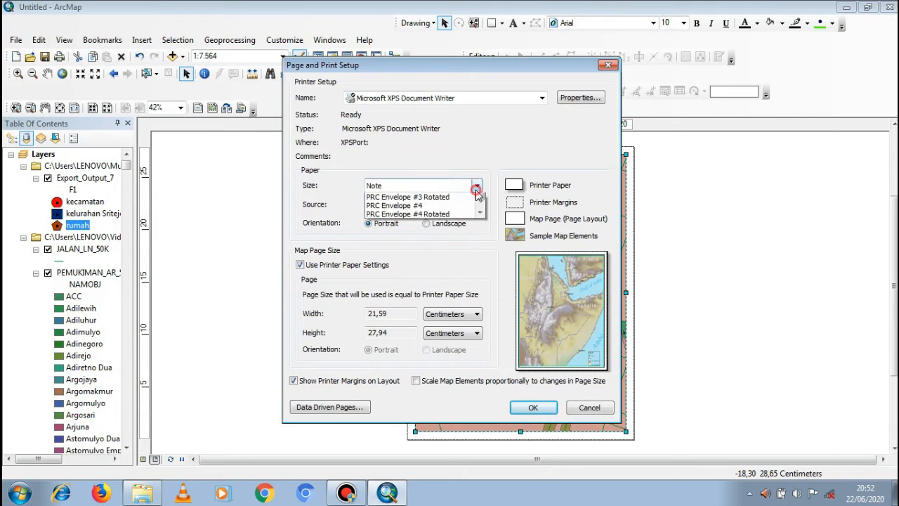
left_click_drag(482, 246, 482, 214)
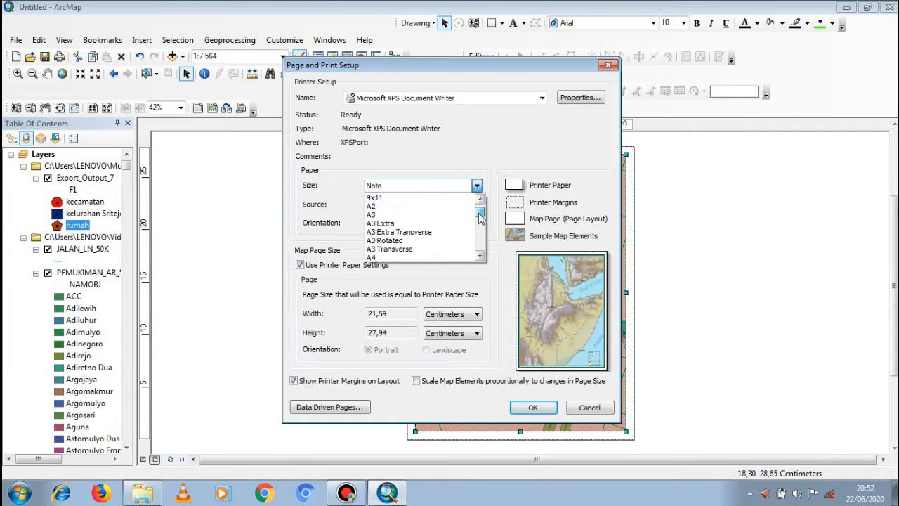
left_click(412, 215)
left_click(426, 224)
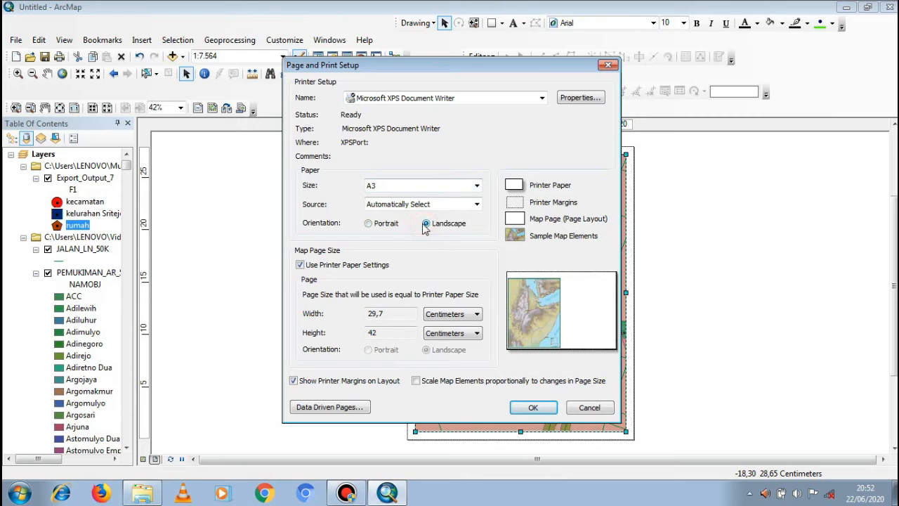
left_click(533, 408)
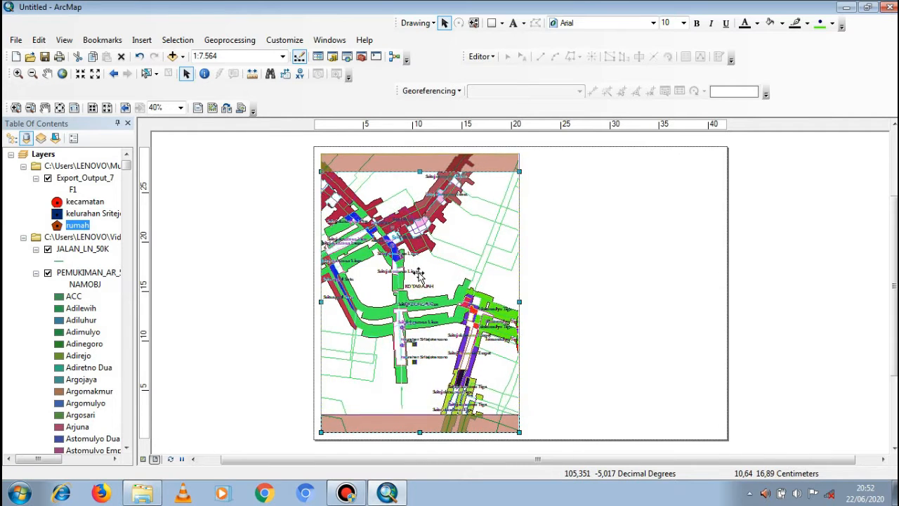
Step: Reposition the data frame at the page's upper-left corner and enlarge it to about 26 cm wide, spanning nearly the full page height
left_click_drag(418, 292, 418, 272)
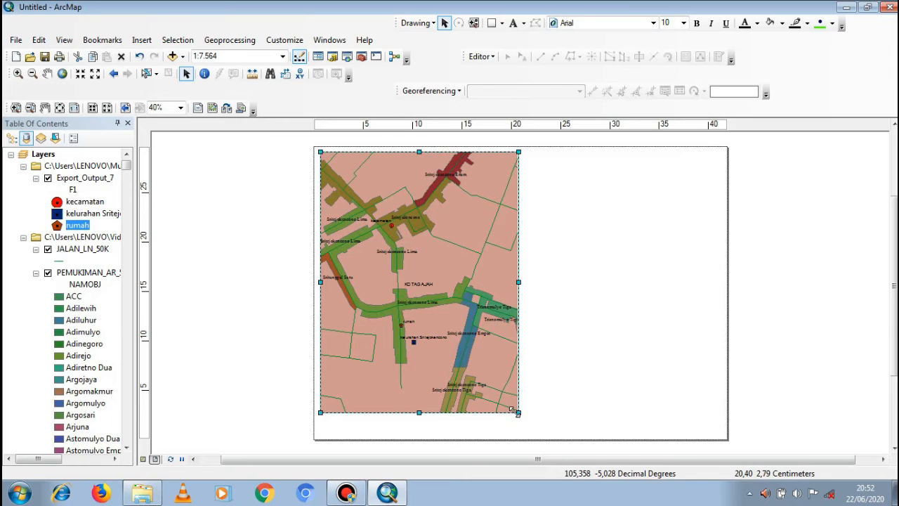
left_click_drag(518, 413, 555, 425)
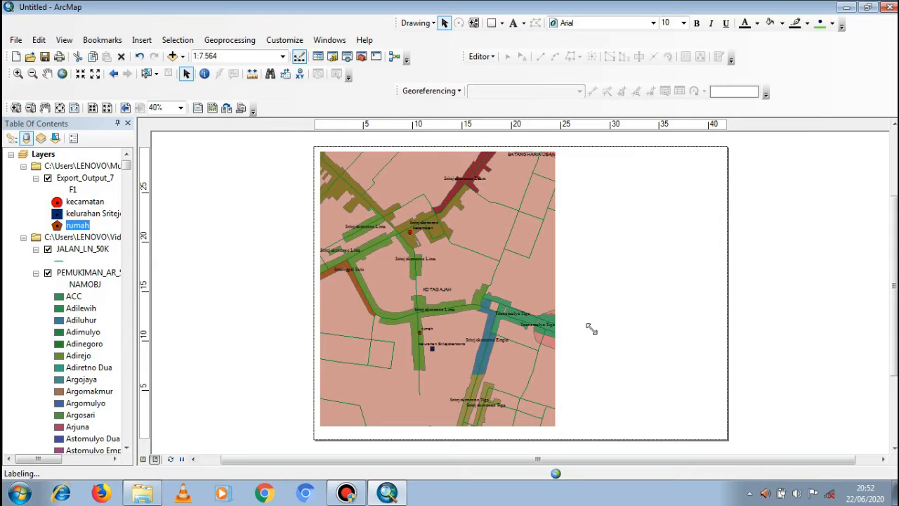
left_click_drag(557, 290, 578, 290)
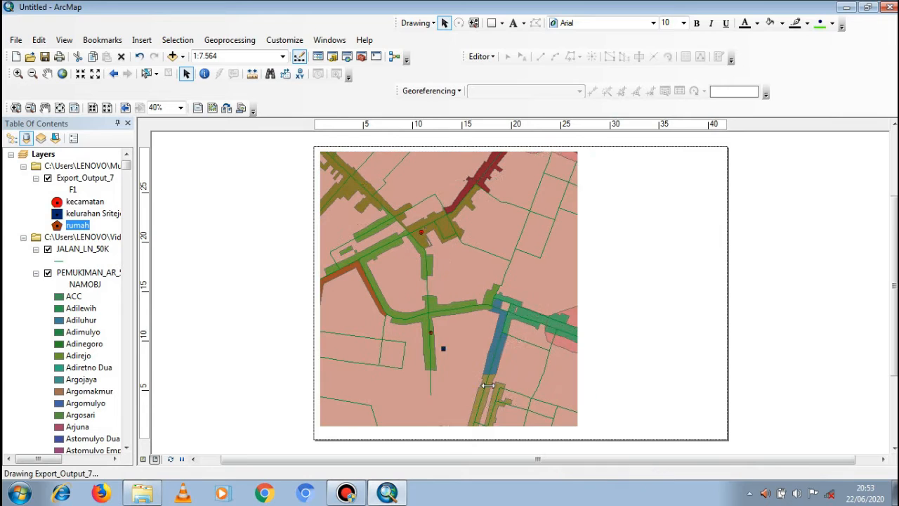
left_click_drag(447, 427, 447, 434)
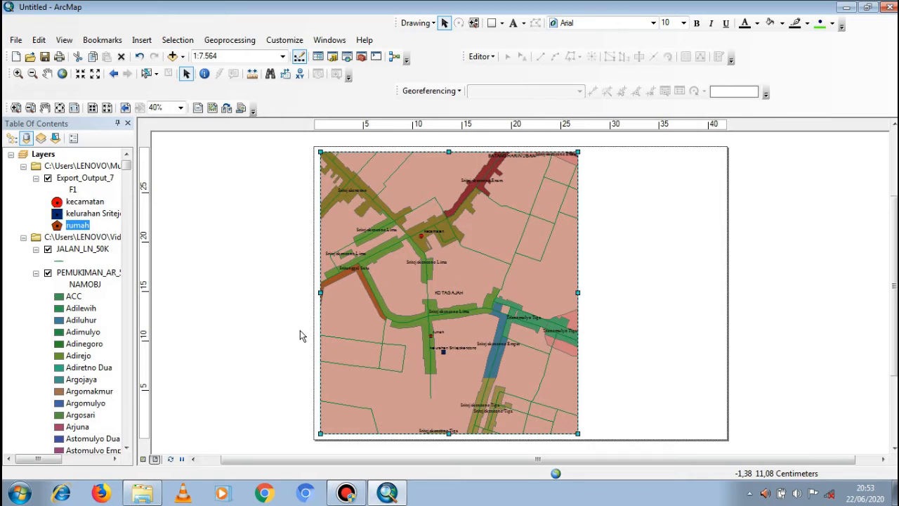
Step: Set the Export_Output_7 layer's label size to 20 and try to change its label font to Times New Roman
left_click(82, 181)
right_click(82, 182)
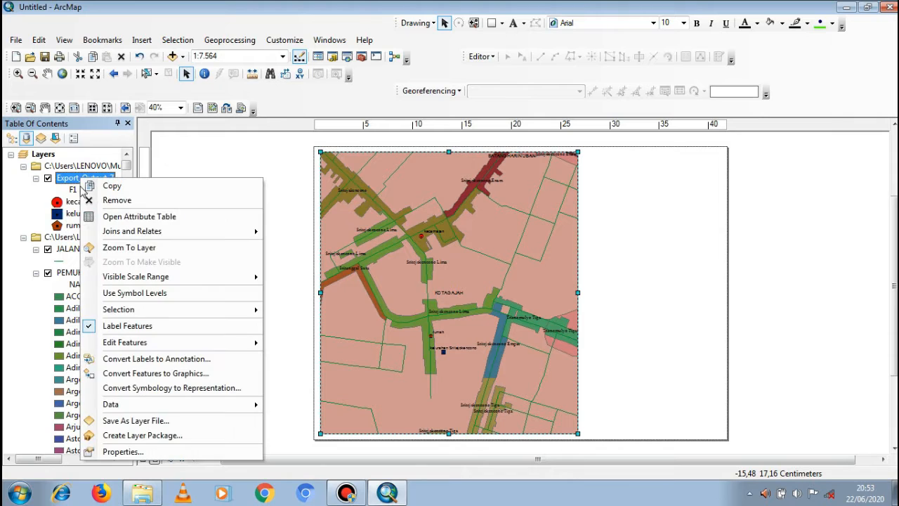
left_click(129, 454)
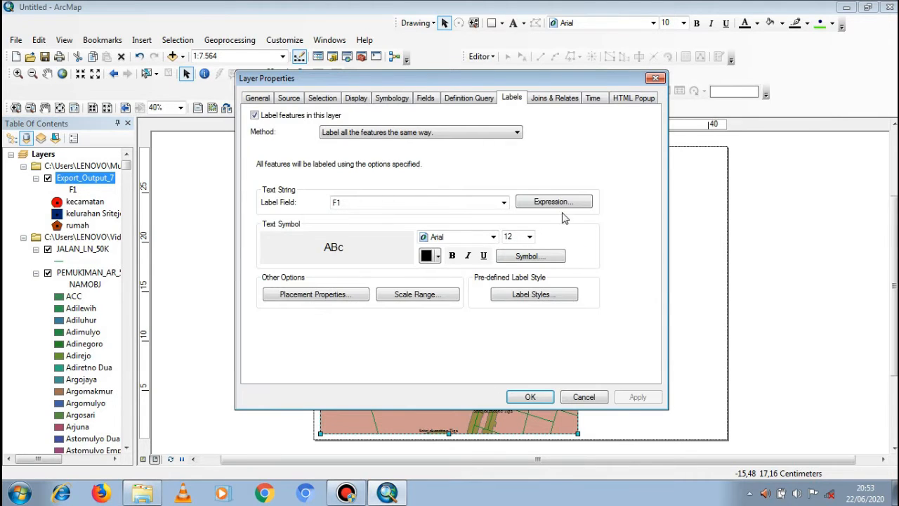
left_click(529, 236)
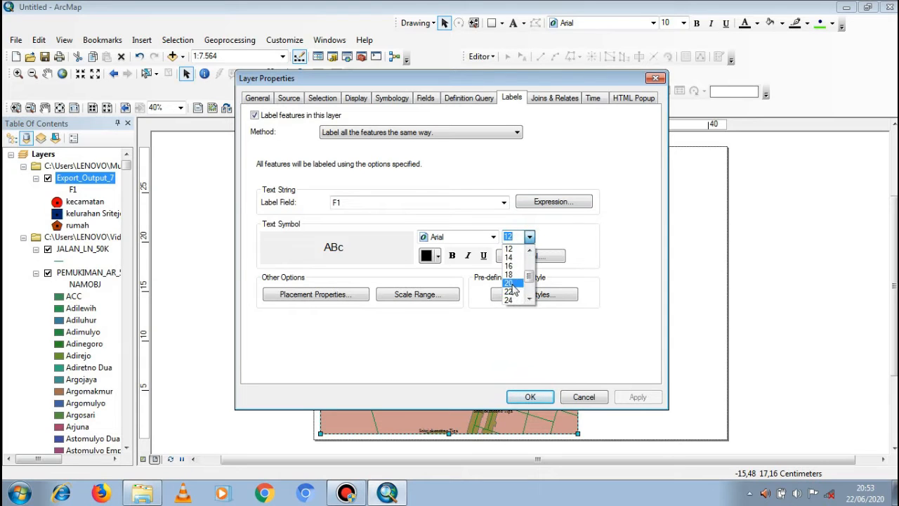
left_click(513, 283)
left_click(466, 239)
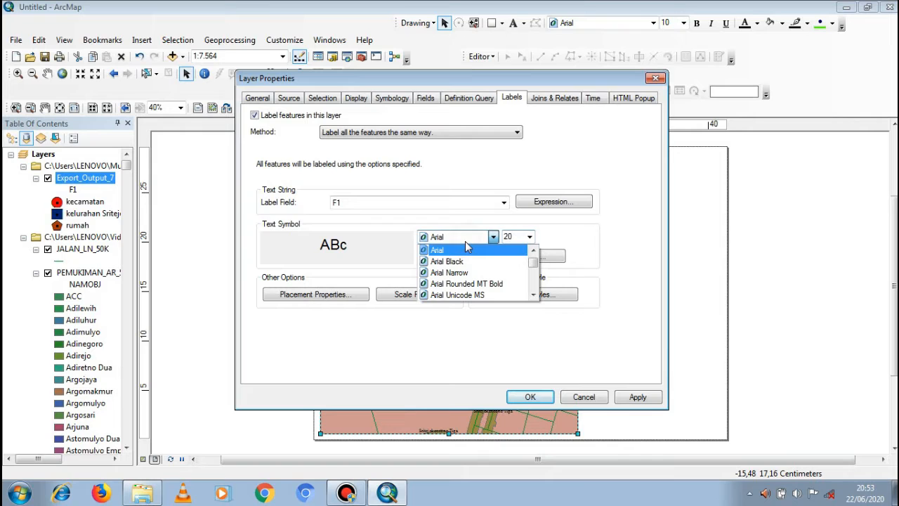
type("ti")
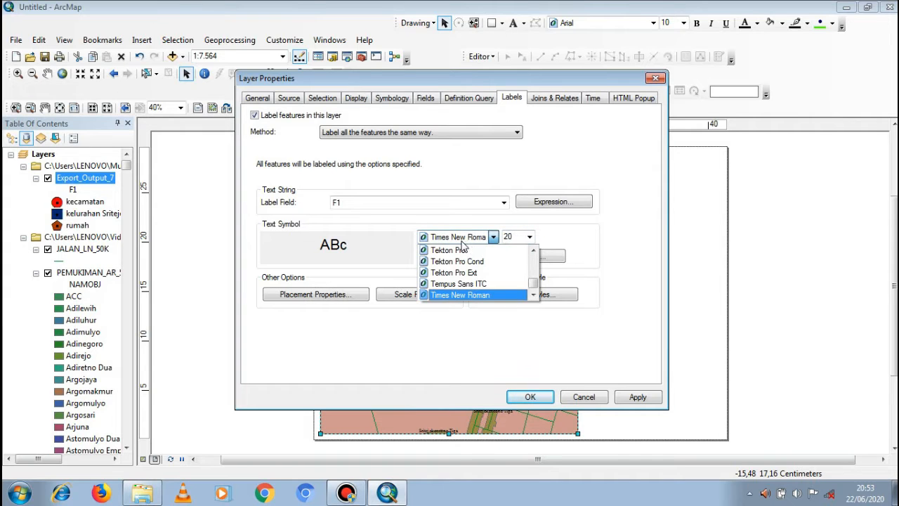
key("Return")
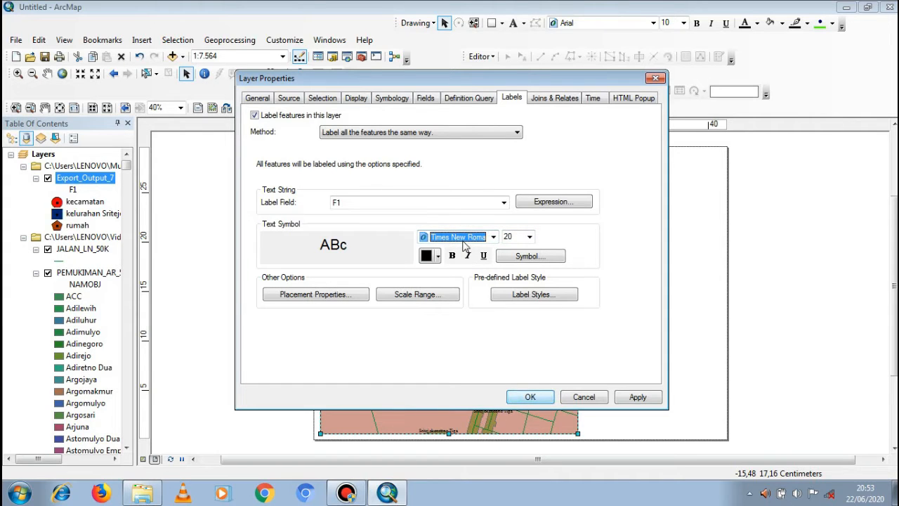
left_click(507, 237)
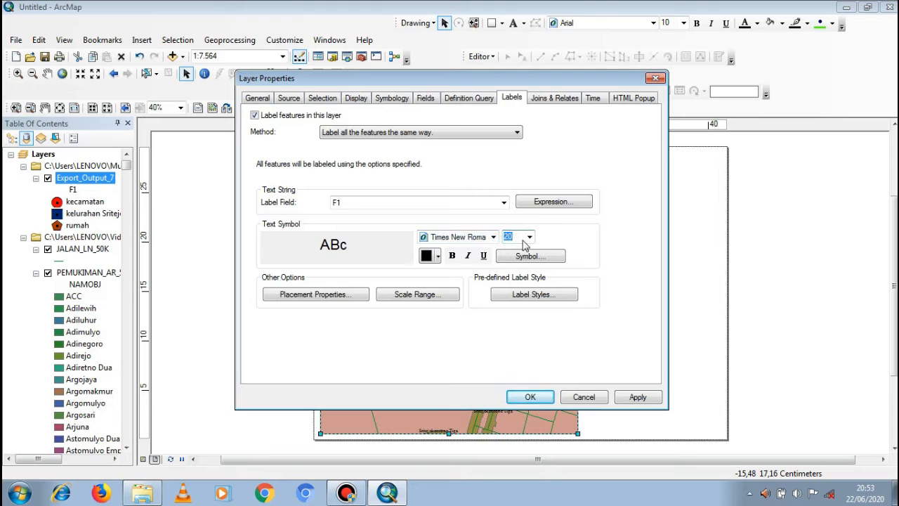
left_click(528, 238)
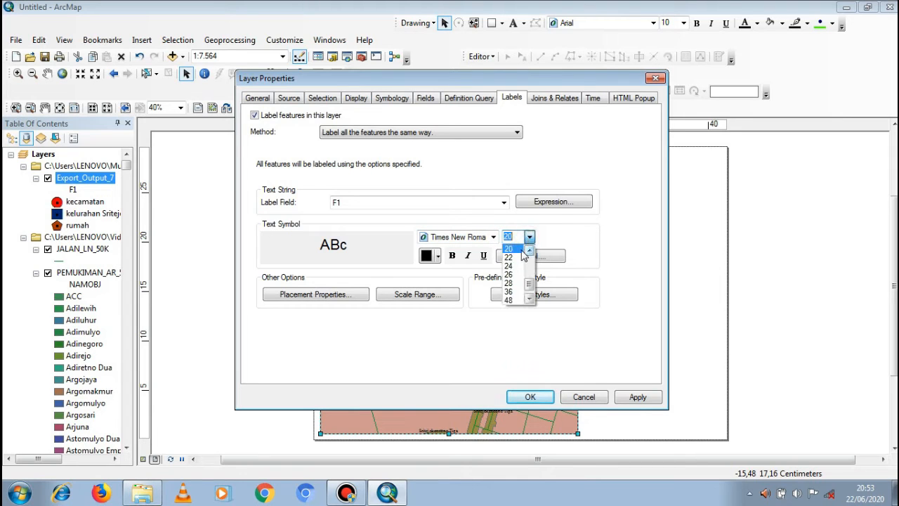
left_click(519, 249)
left_click(530, 398)
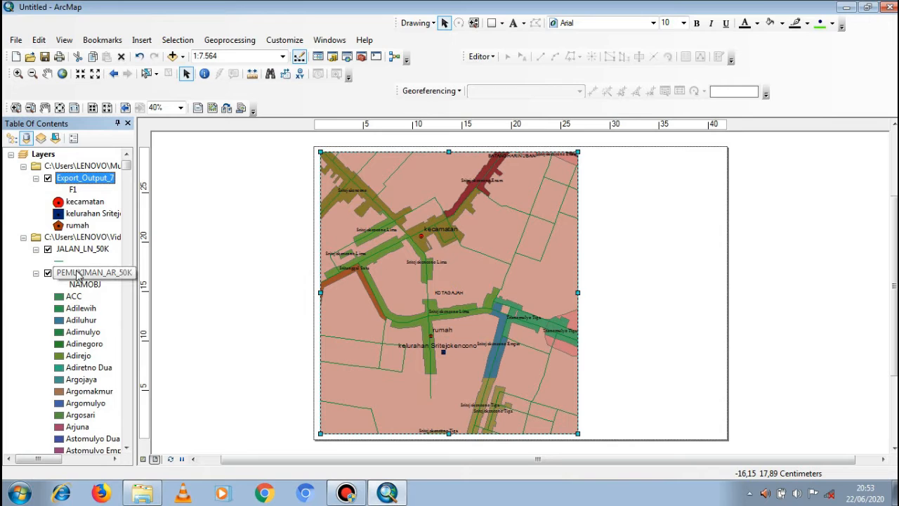
Step: Enlarge the settlement labels of the PEMUKIMAN_AR_50K layer to size 22
right_click(77, 278)
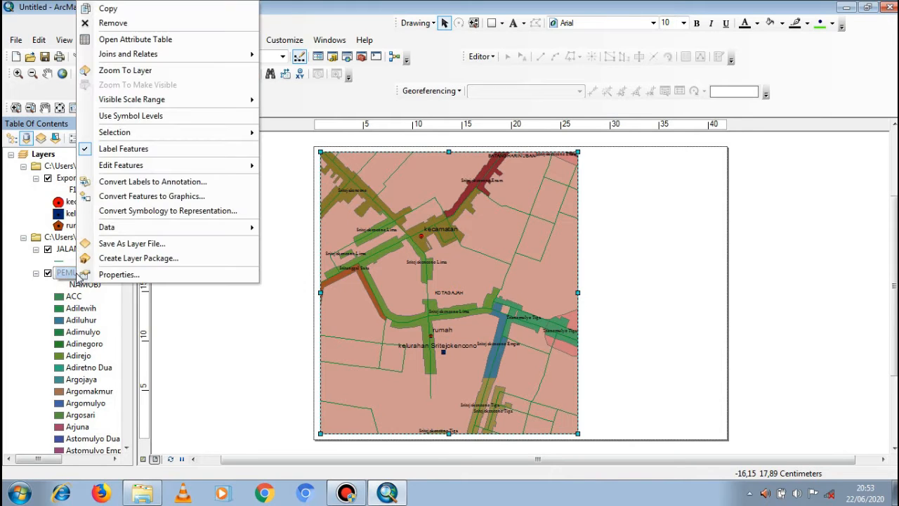
left_click(122, 274)
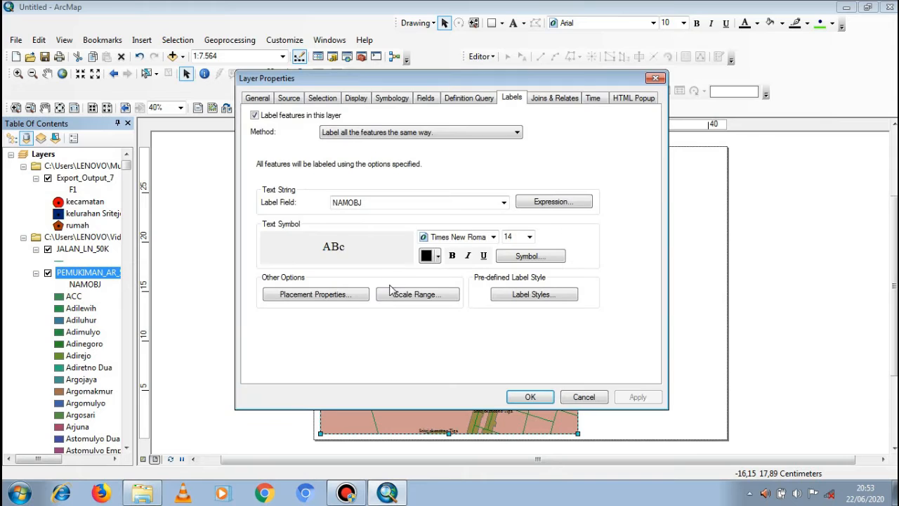
left_click(528, 237)
left_click(516, 284)
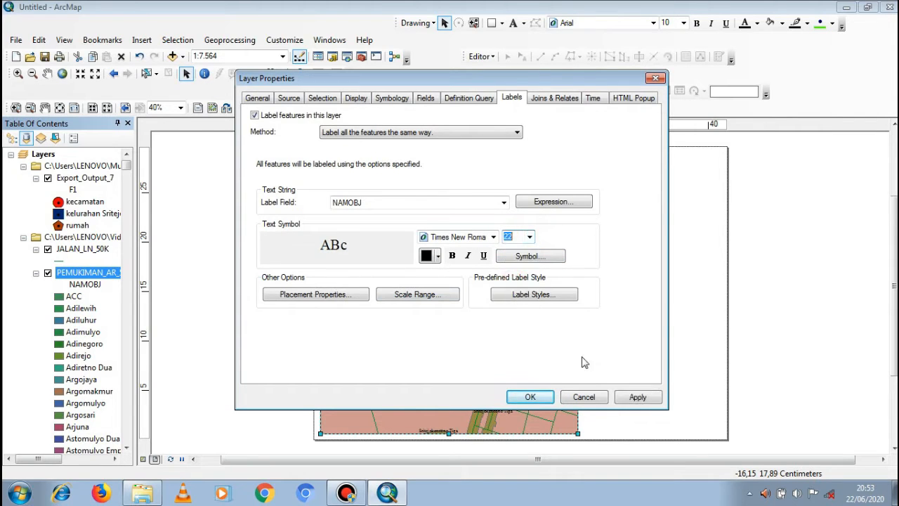
left_click(636, 397)
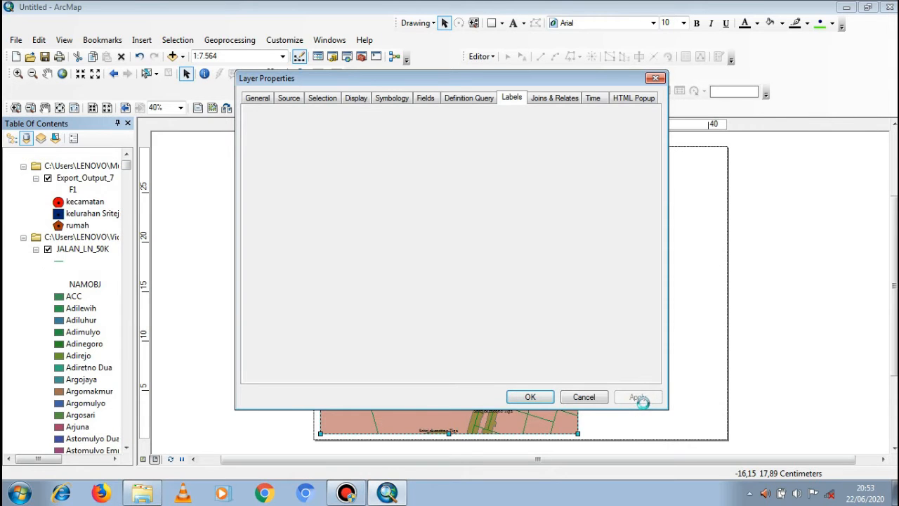
left_click(530, 397)
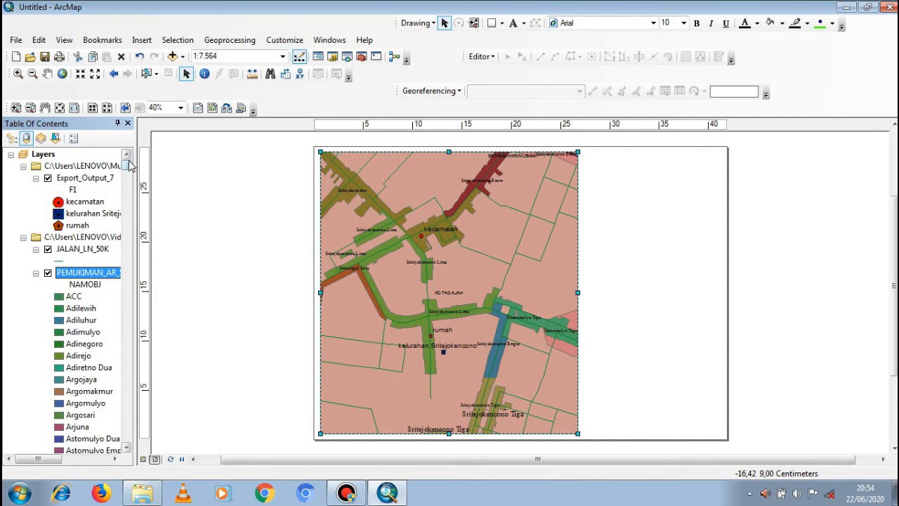
Step: Set the district labels of the ADMINISTRASIKEC layer to Times New Roman, size 24, and widen the data frame slightly
left_click_drag(128, 167, 126, 420)
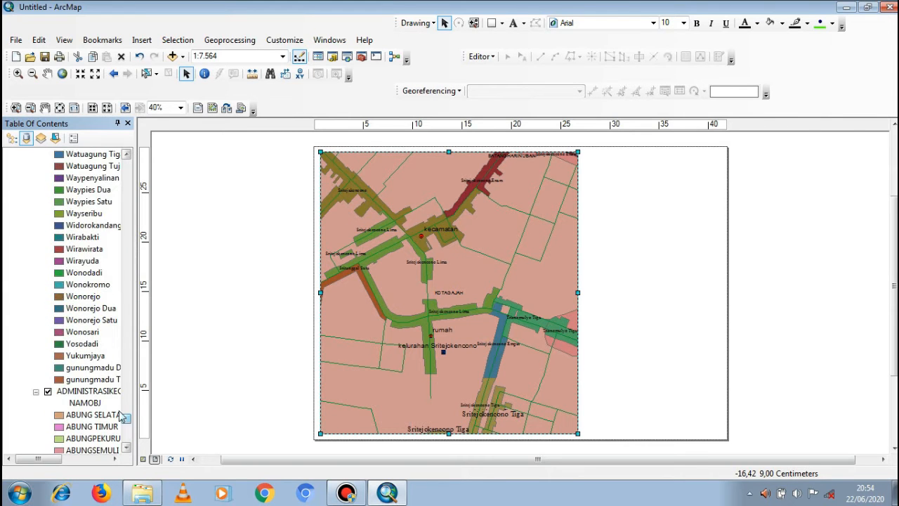
right_click(96, 395)
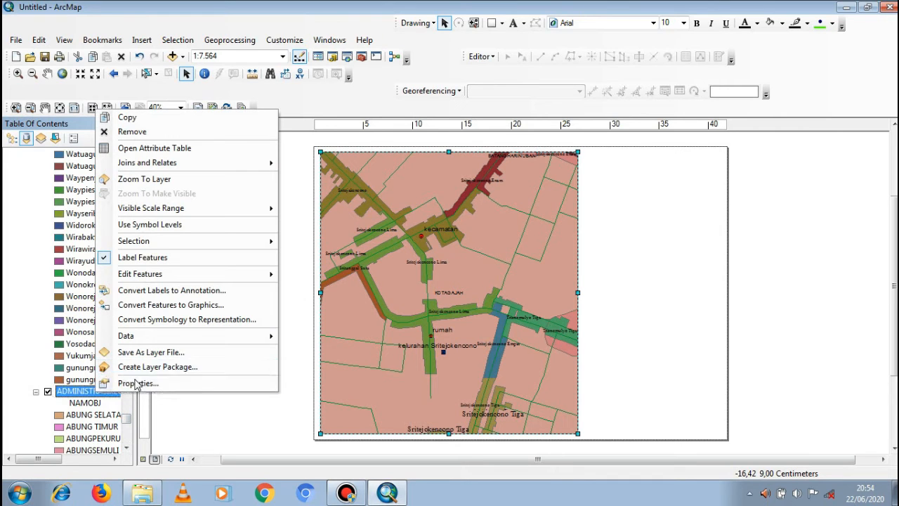
left_click(133, 385)
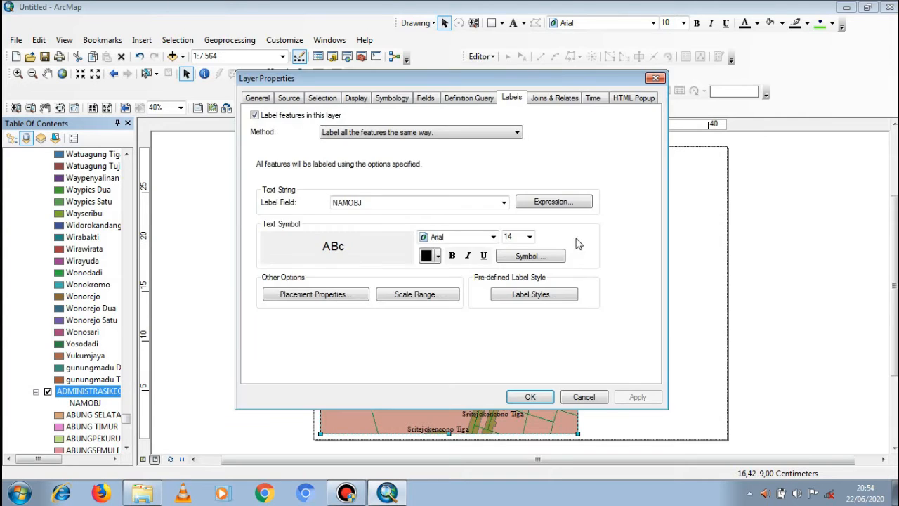
left_click(530, 237)
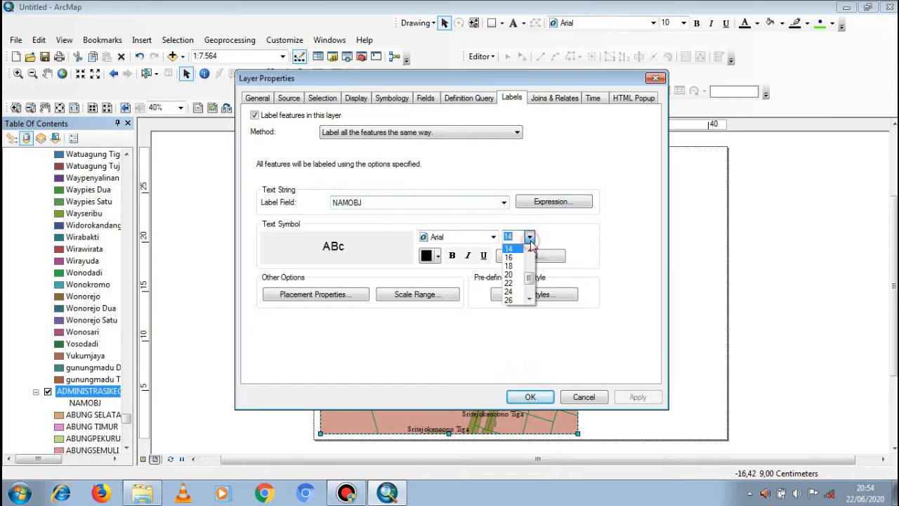
left_click(509, 296)
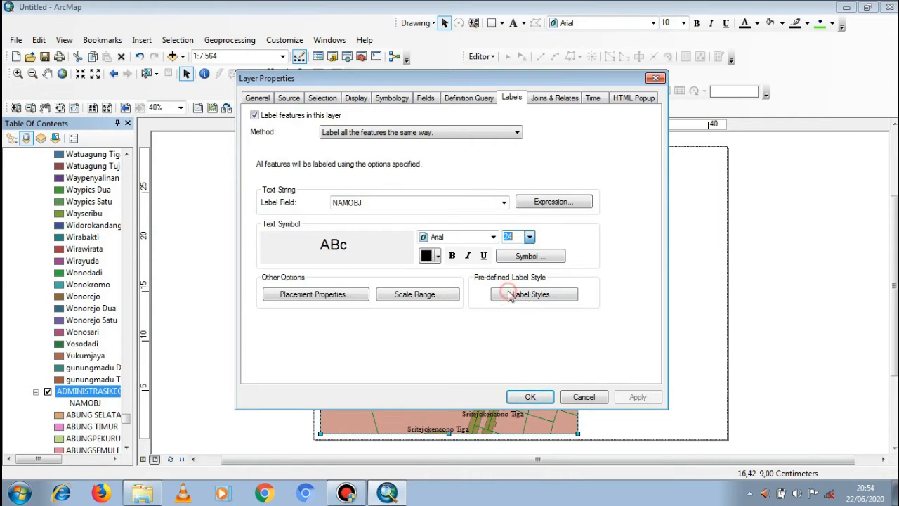
left_click(494, 239)
left_click(476, 239)
key("t")
left_click(494, 237)
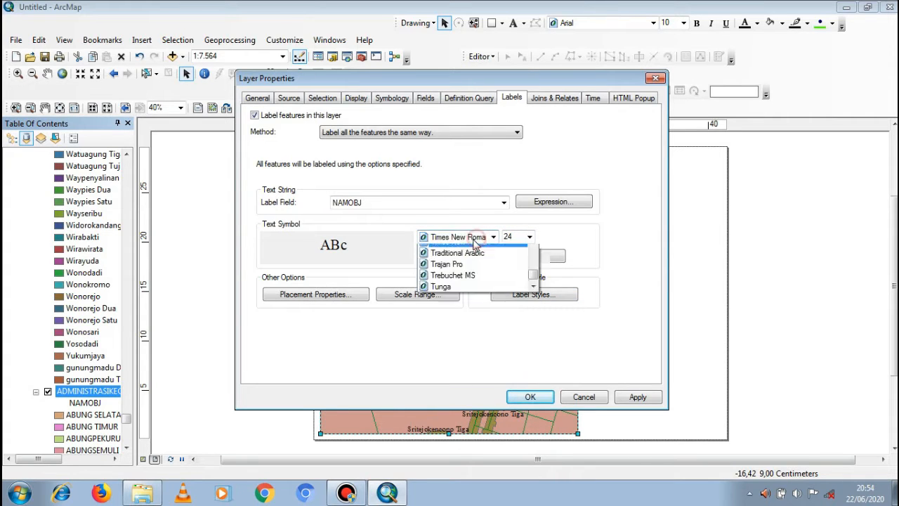
left_click(490, 253)
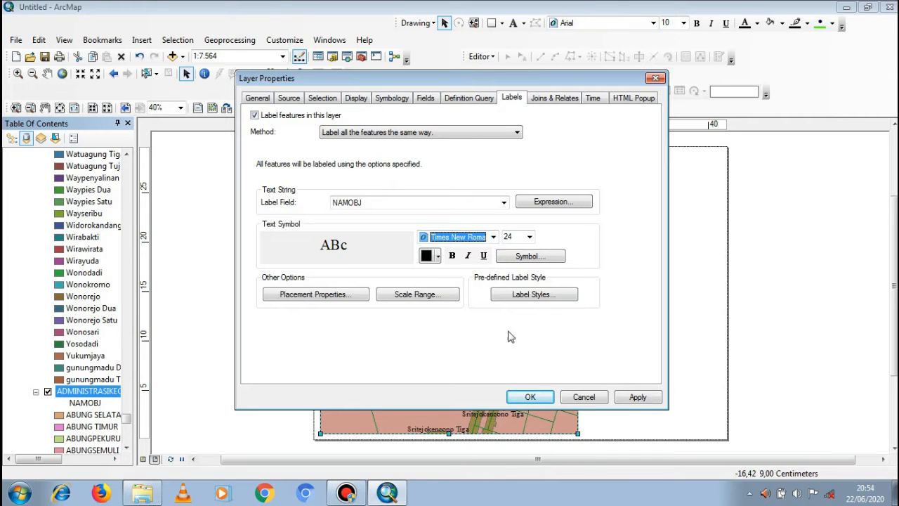
left_click(635, 397)
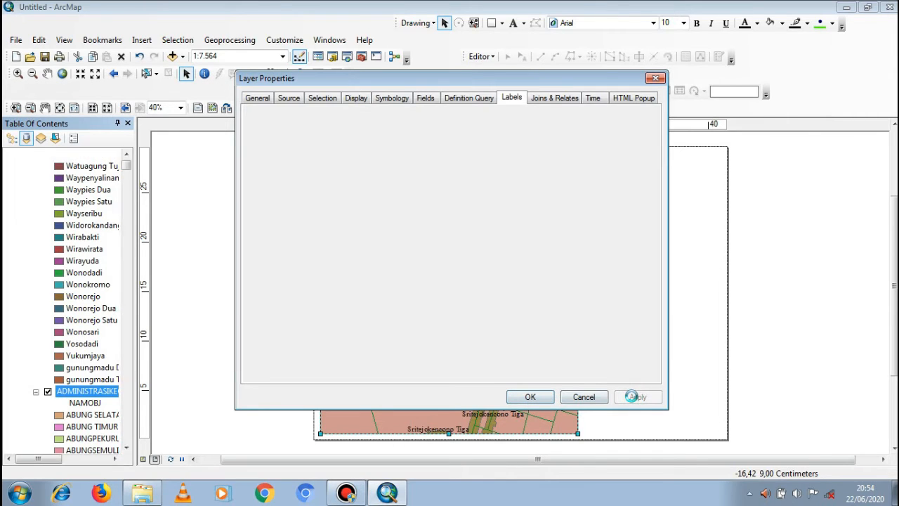
left_click(518, 402)
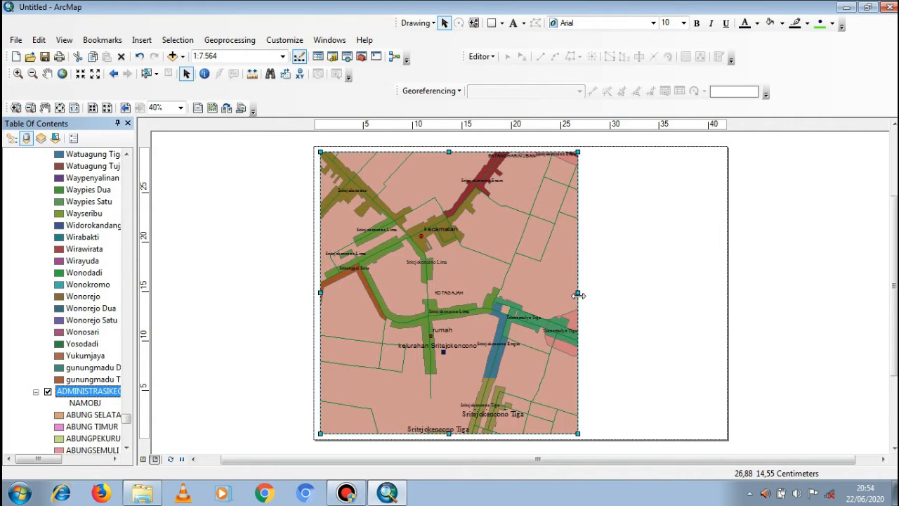
left_click_drag(577, 294, 580, 302)
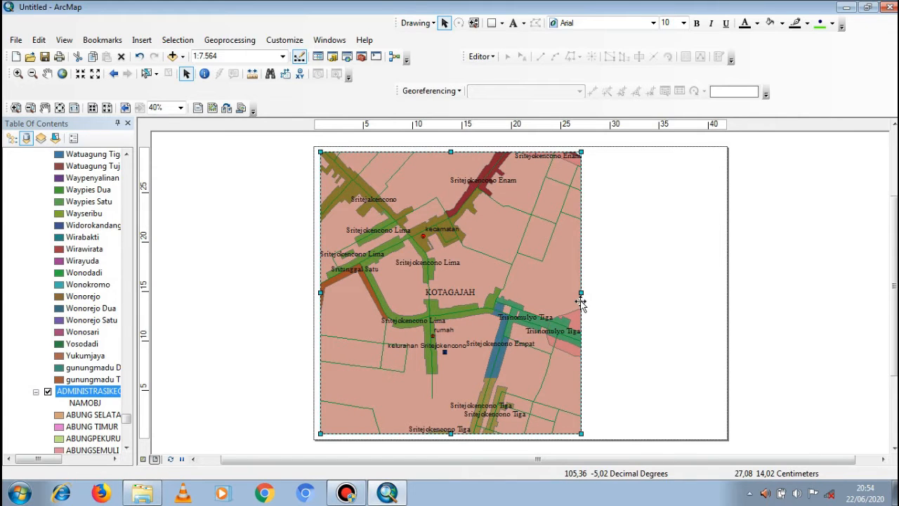
Step: Format the Export_Output_7 point labels in Times New Roman, size 22
scroll(123, 351, "up", 10)
scroll(123, 351, "up", 5)
scroll(127, 158, "up", 5)
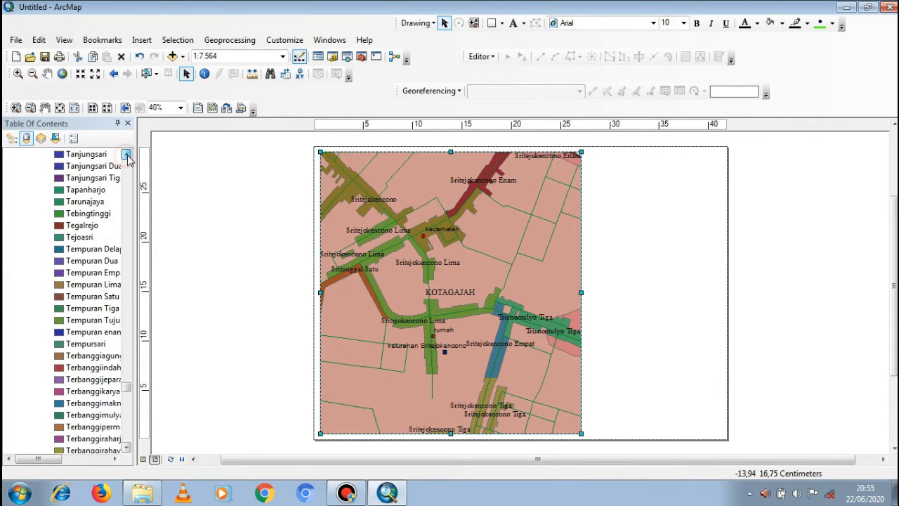
left_click_drag(130, 386, 129, 161)
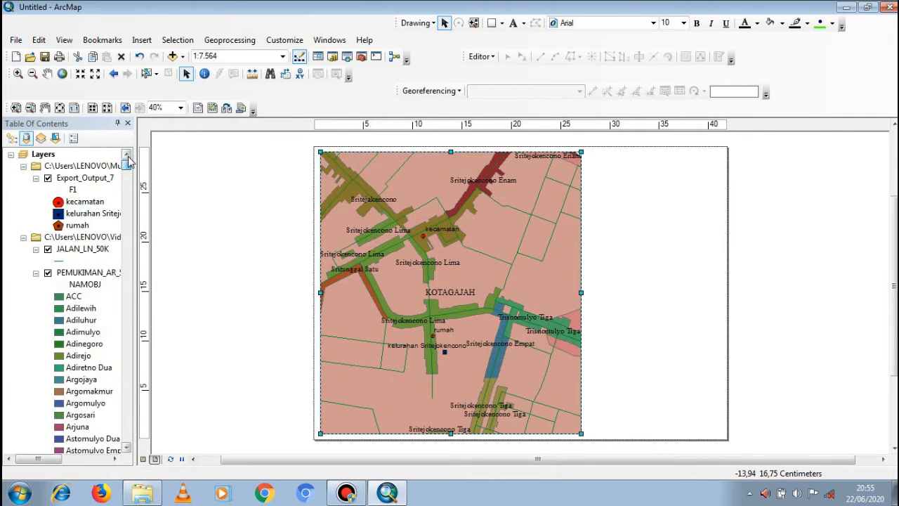
left_click(95, 180)
right_click(95, 180)
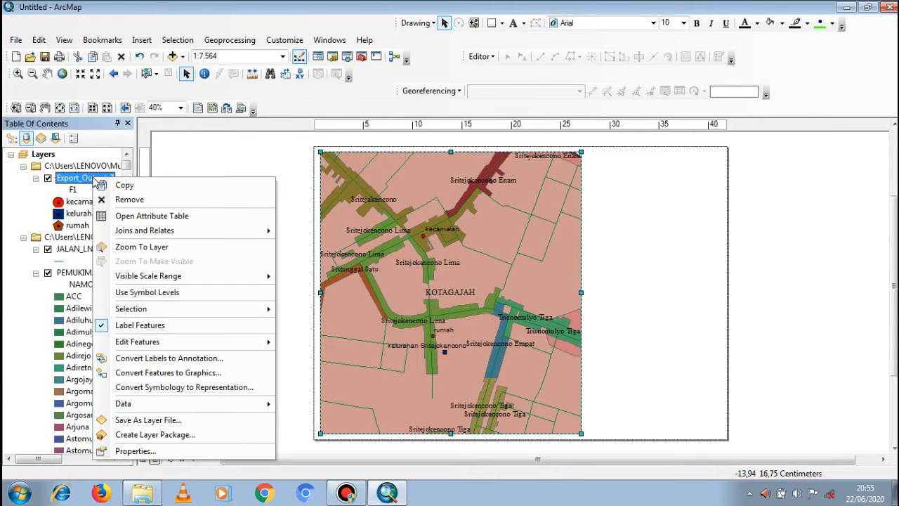
left_click(134, 451)
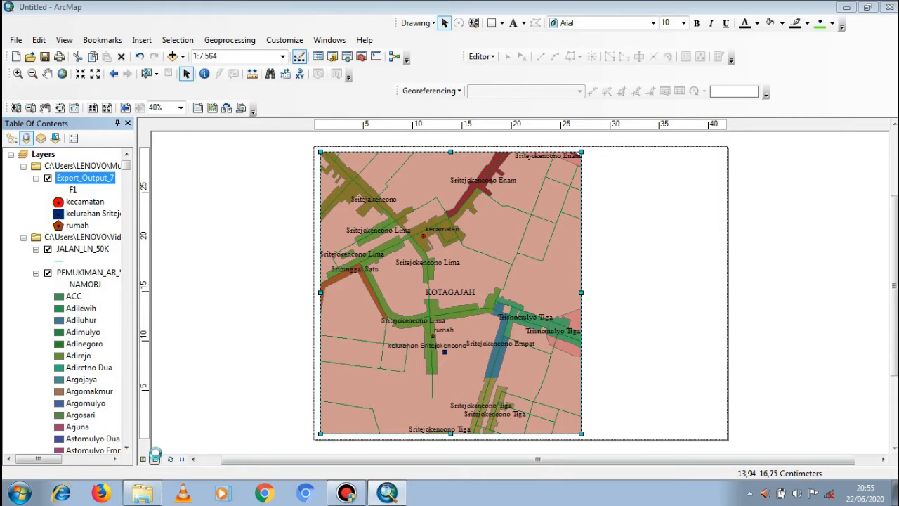
left_click(493, 237)
left_click(472, 237)
key("t")
left_click(469, 237)
key("i")
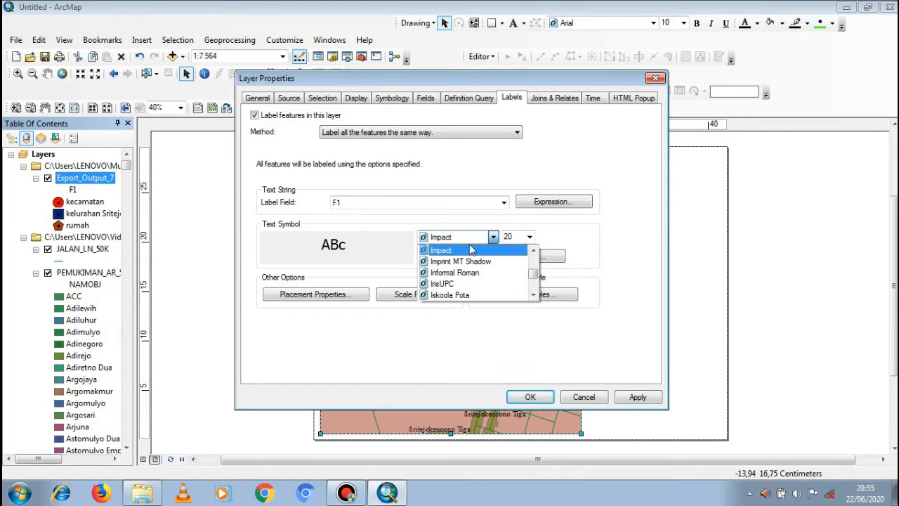
left_click(472, 250)
key("t")
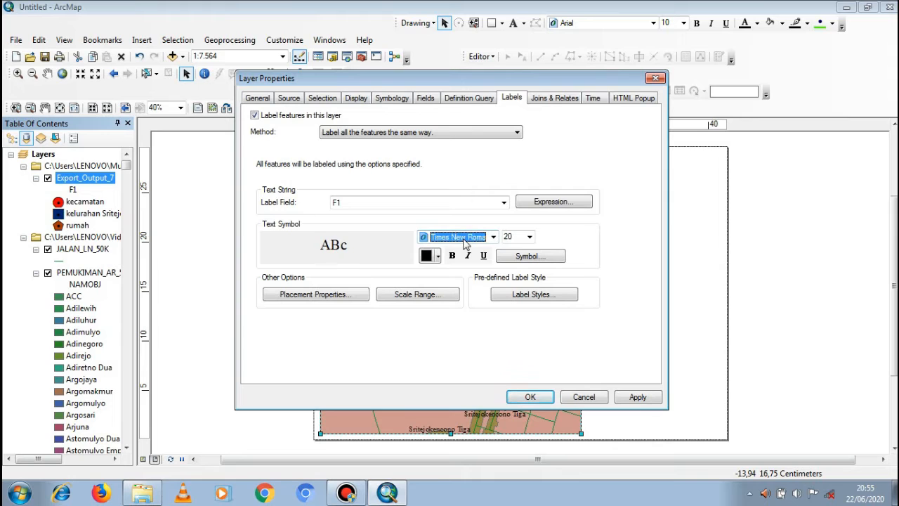
left_click(528, 236)
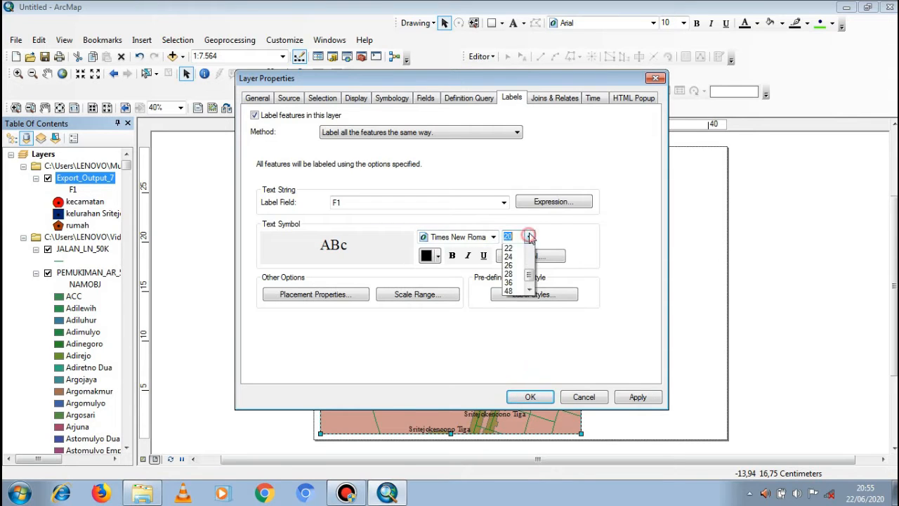
left_click(509, 257)
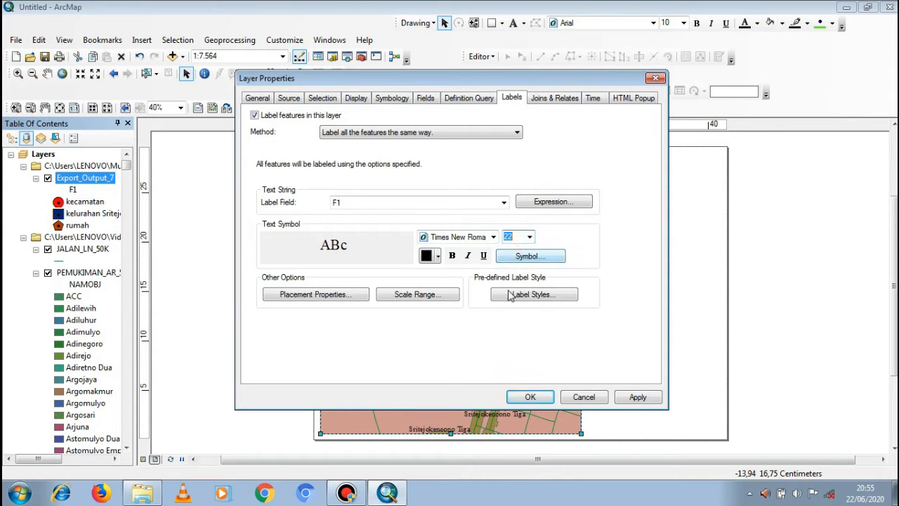
left_click(529, 397)
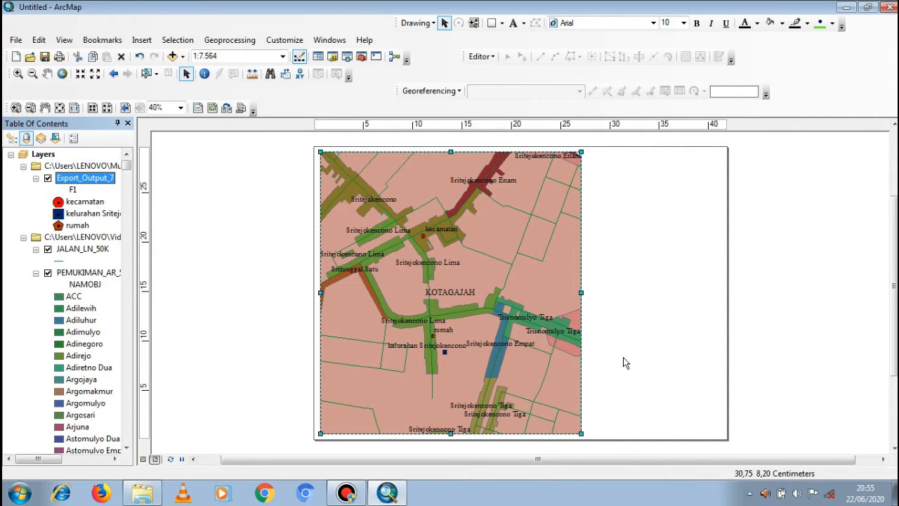
Step: Narrow the data frame to about 25.5 cm wide and shift the map slightly downward inside it
mouse_move(582, 292)
left_mouse_down()
mouse_move(590, 292)
mouse_move(572, 297)
left_mouse_up()
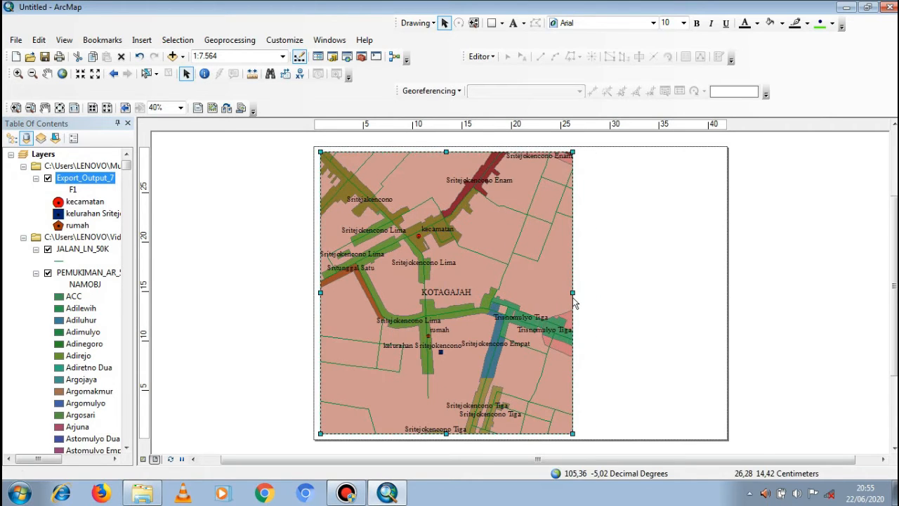
left_click(47, 73)
left_click_drag(425, 250, 425, 256)
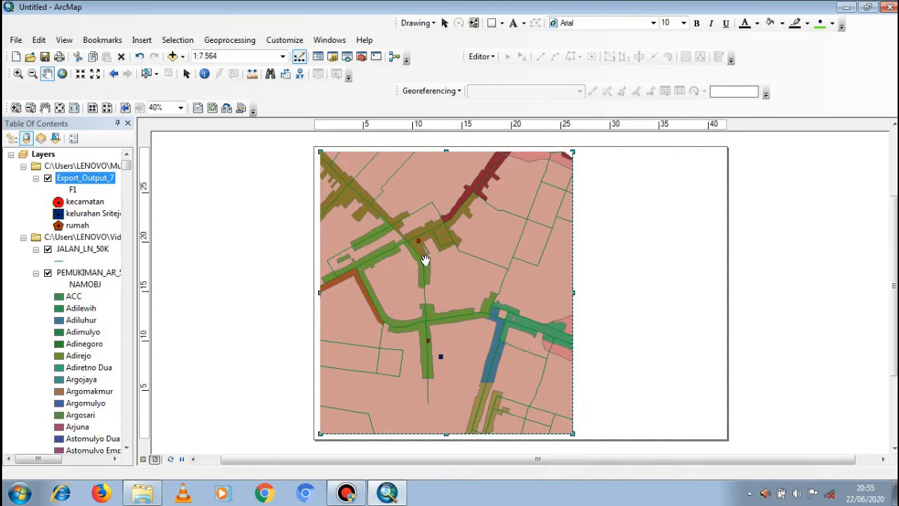
Step: Draw a rectangle about 14.4 by 28.5 cm beside the data frame and set horizontal guides near its upper and lower edges
left_click(494, 24)
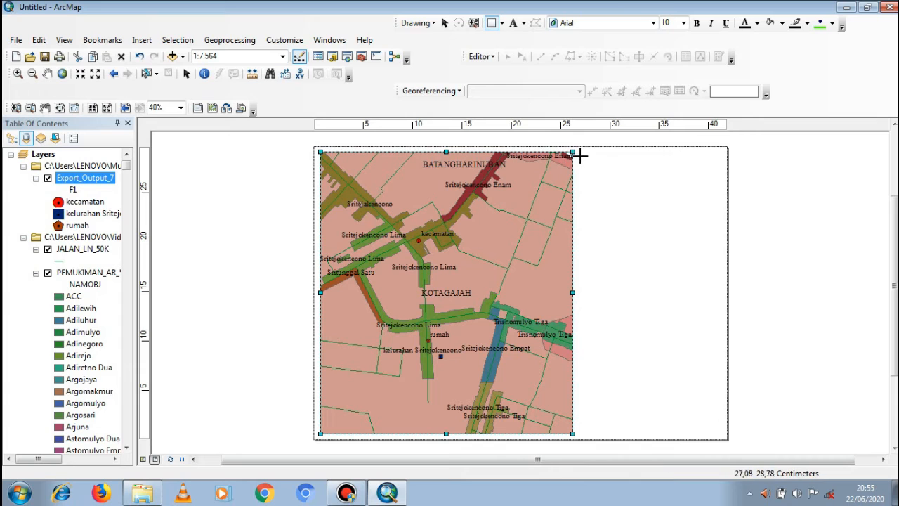
left_click_drag(577, 153, 720, 434)
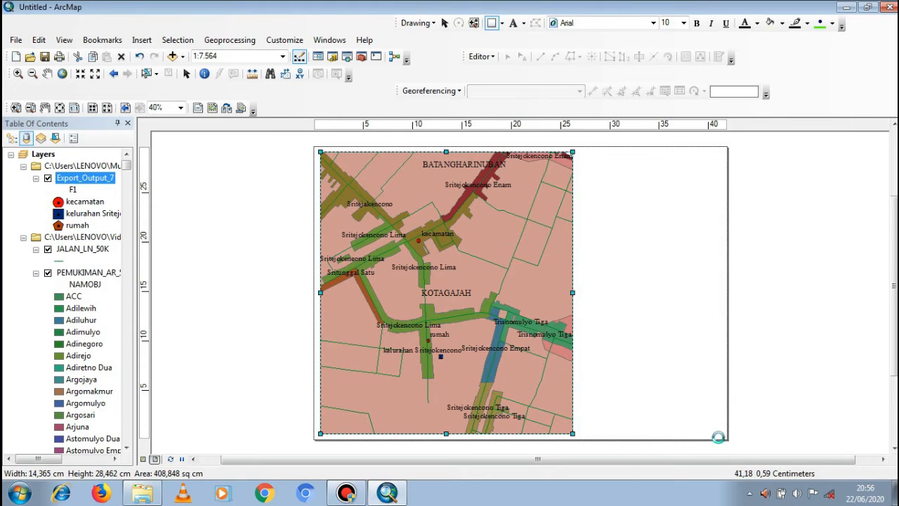
left_click(147, 160)
left_click_drag(147, 160, 147, 153)
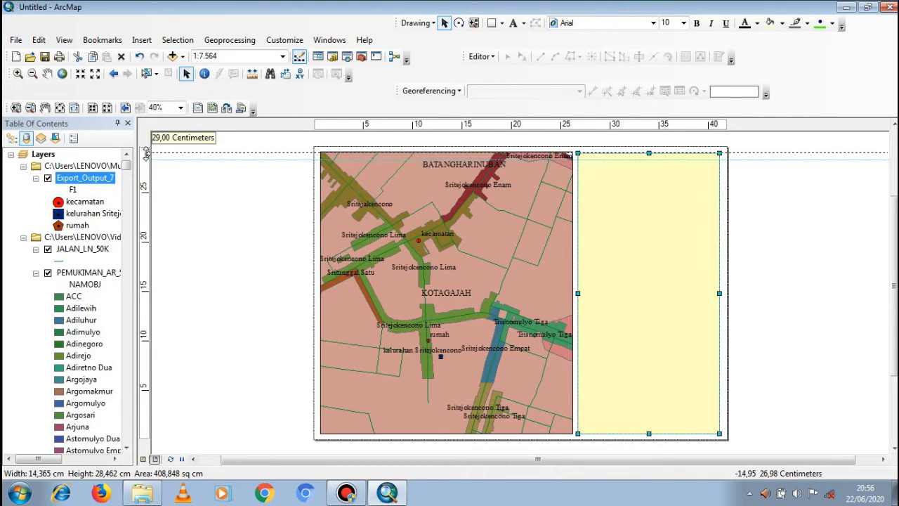
left_click_drag(146, 153, 147, 152)
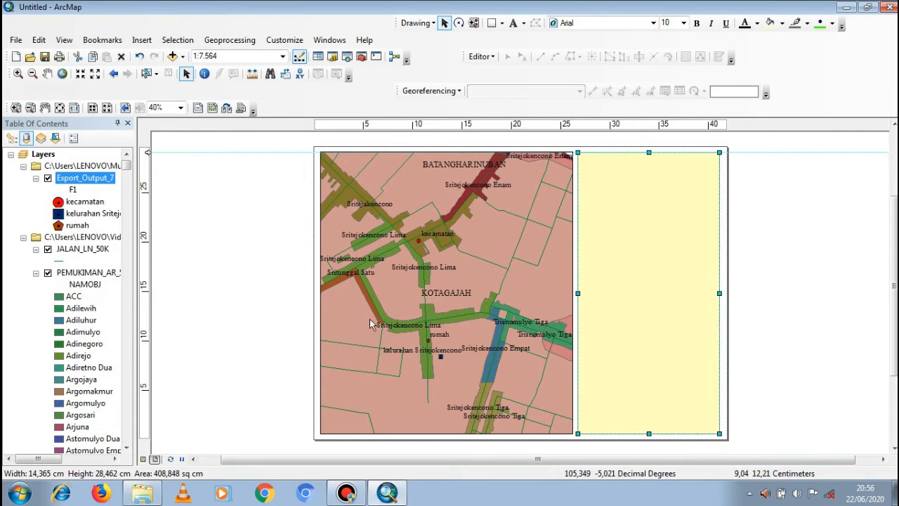
left_click(146, 388)
left_click_drag(146, 389, 147, 436)
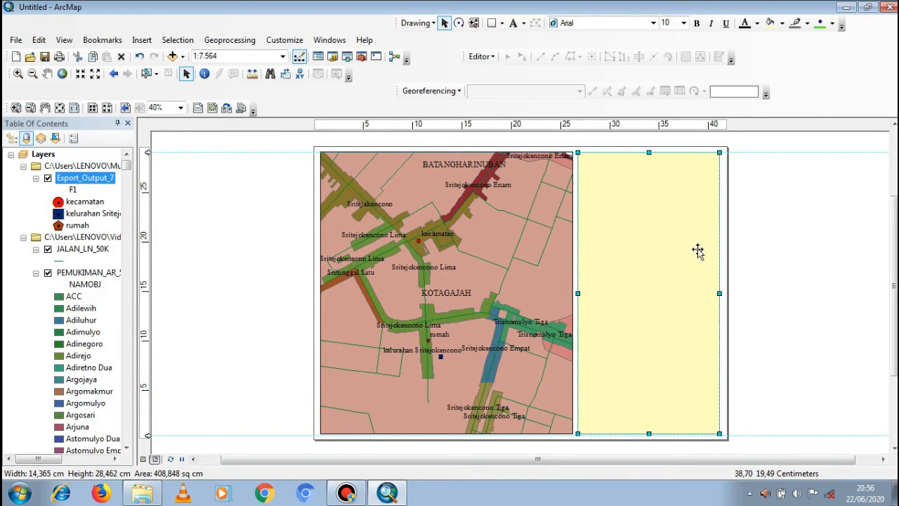
Step: Widen the side rectangle slightly towards the page edge and remove its fill colour
left_click_drag(719, 293, 722, 293)
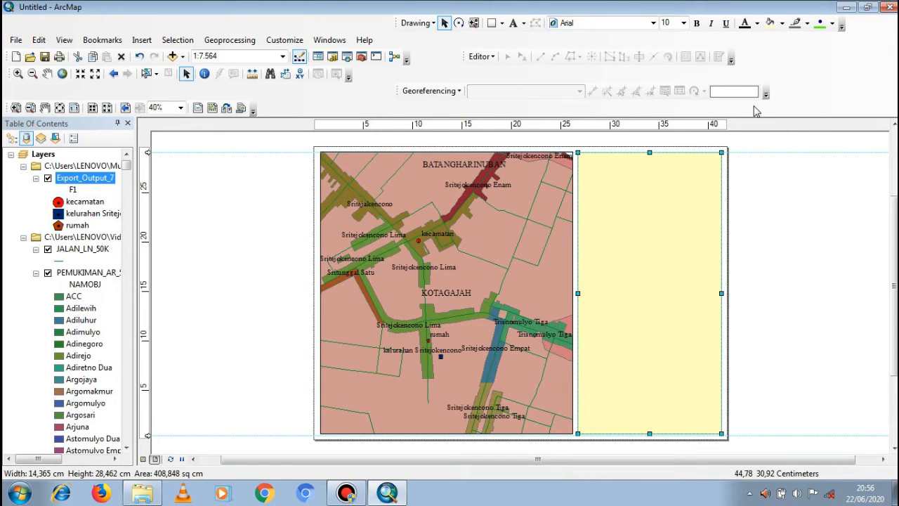
left_click(783, 23)
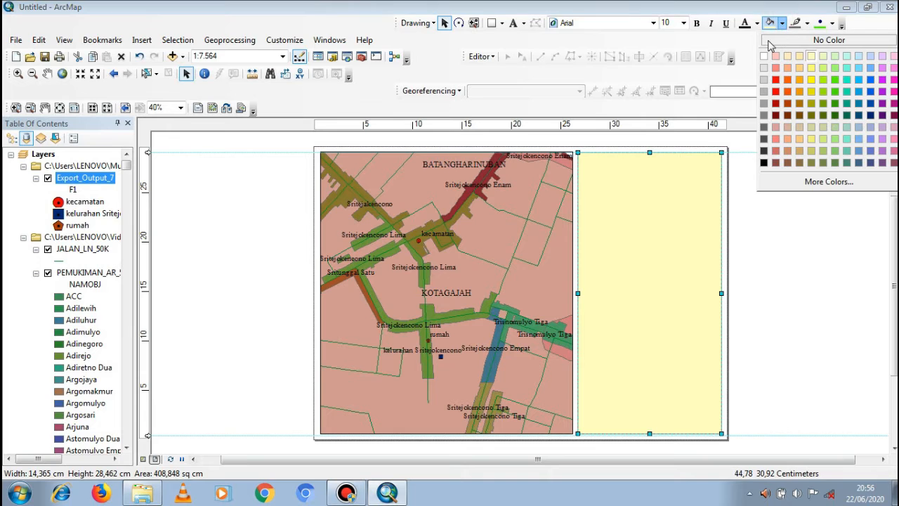
left_click(769, 48)
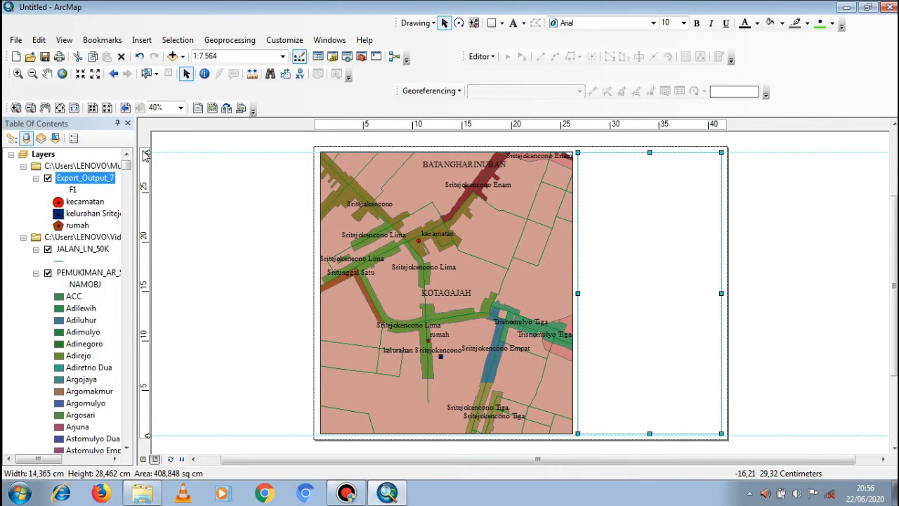
Step: Lower the upper guide slightly and draw an unfilled title box about 13.4 by 3.1 cm along it inside the side rectangle
left_click_drag(148, 154, 149, 158)
left_click(491, 22)
left_click_drag(583, 158, 715, 188)
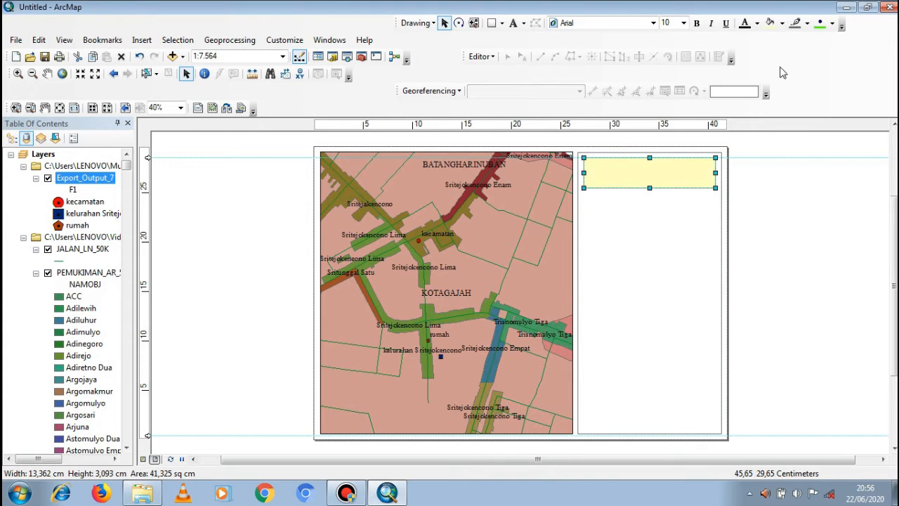
left_click(783, 23)
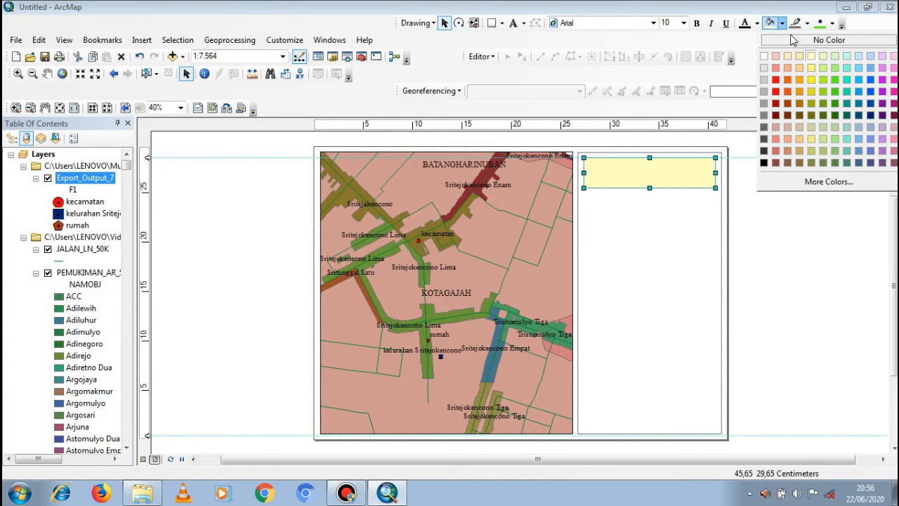
left_click(793, 44)
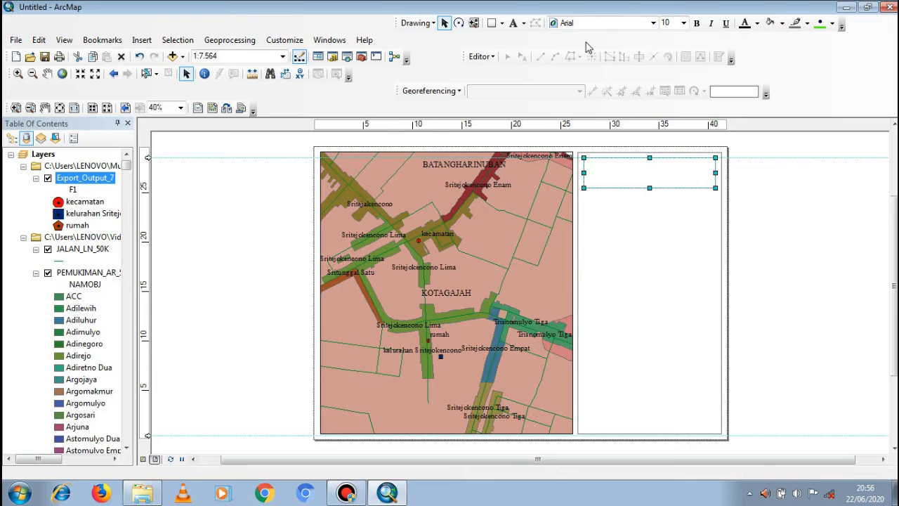
Step: Add the text PETA LOKASI inside the title box
left_click(514, 22)
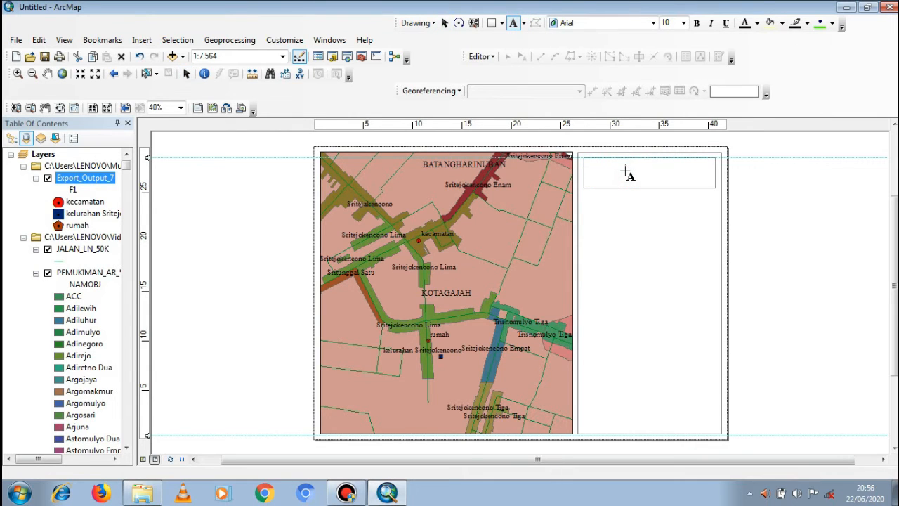
key("Escape")
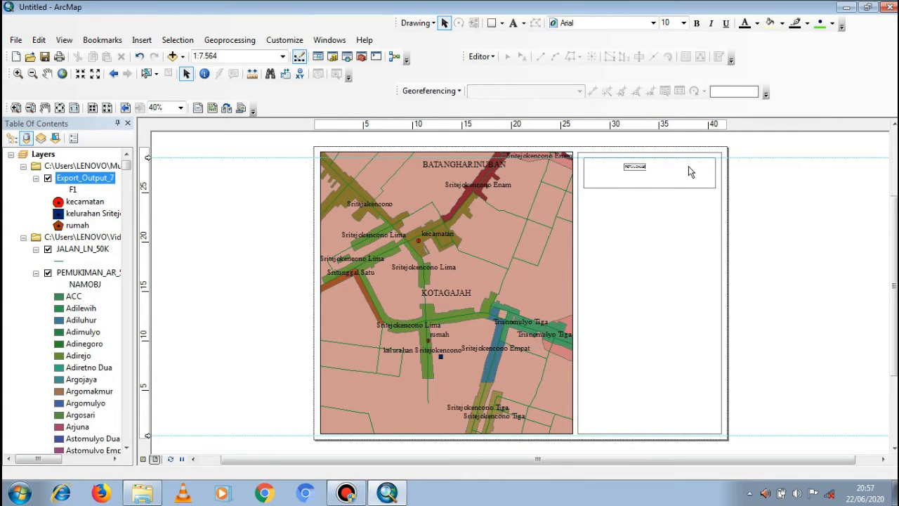
left_click(637, 166)
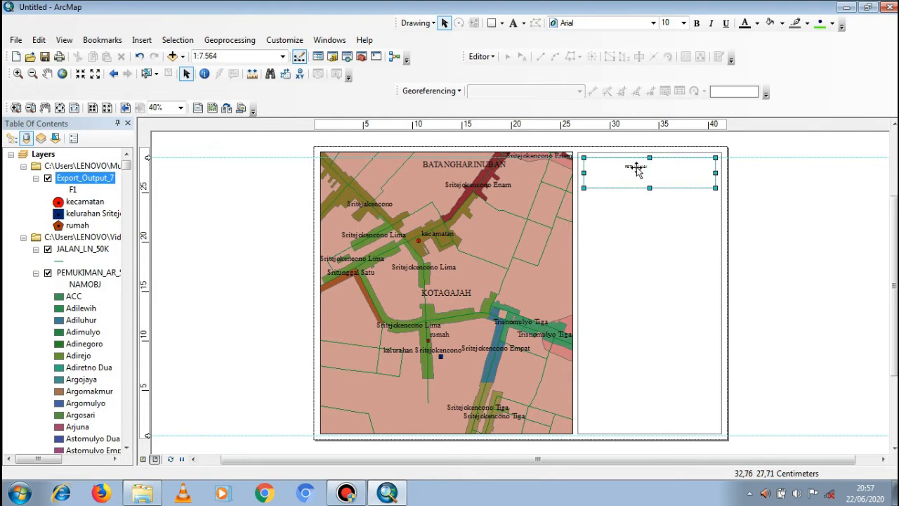
double_click(639, 169)
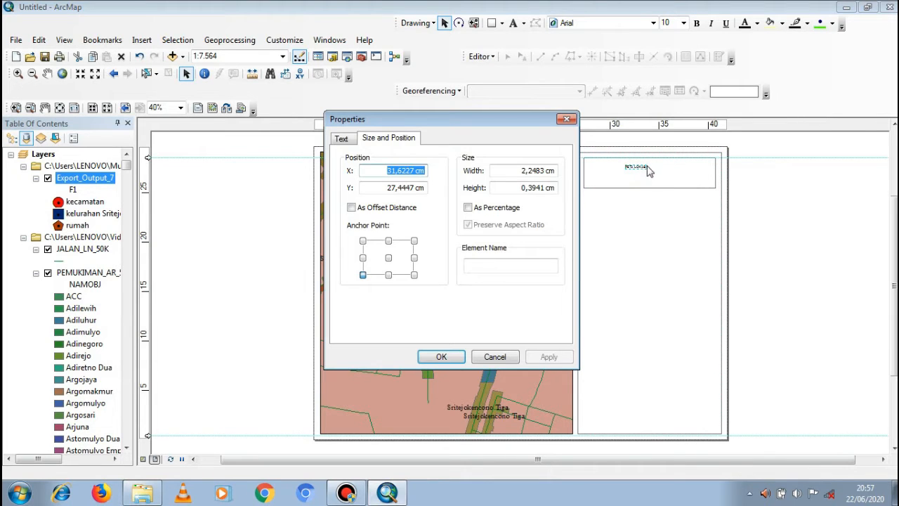
left_click(565, 119)
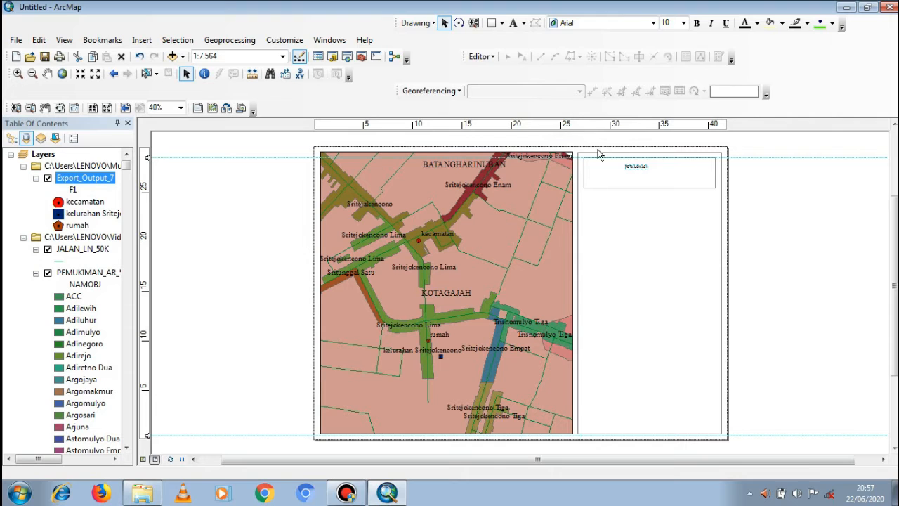
left_click(635, 168)
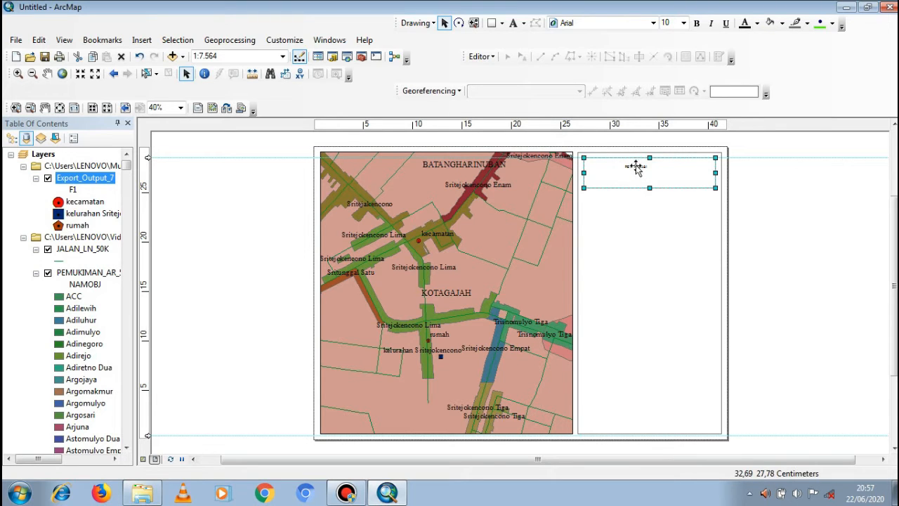
left_click(636, 168)
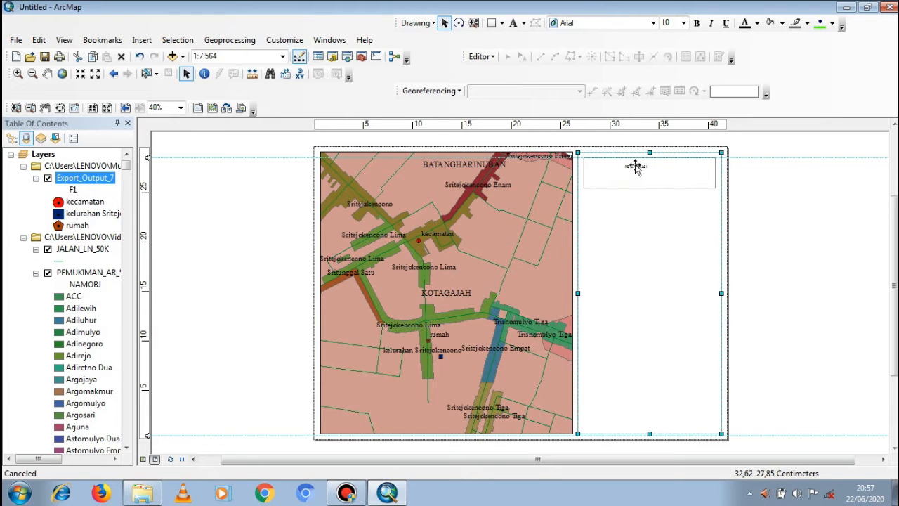
left_click(636, 168)
left_click(636, 167)
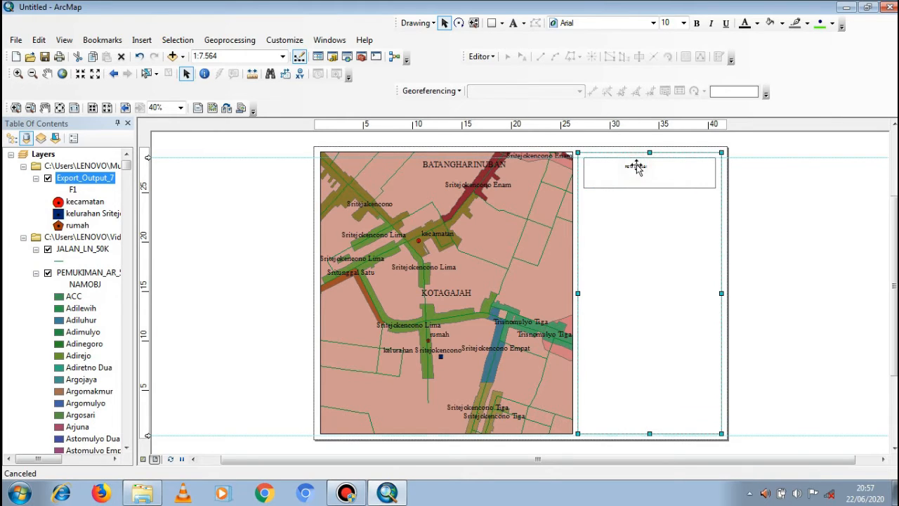
left_click(638, 169)
left_click(636, 171)
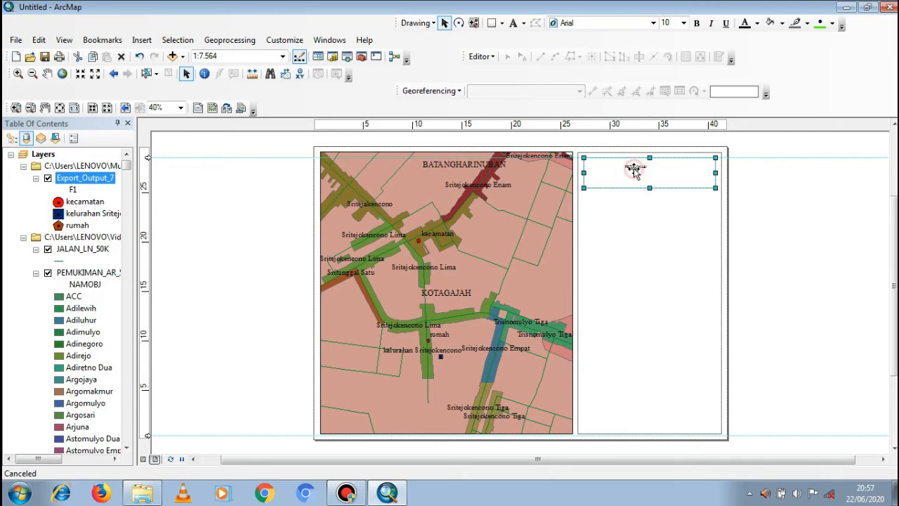
Step: Add a second line RUMAH MASING-MASING to the PETA LOKASI title text and centre-align both lines
left_click(634, 167)
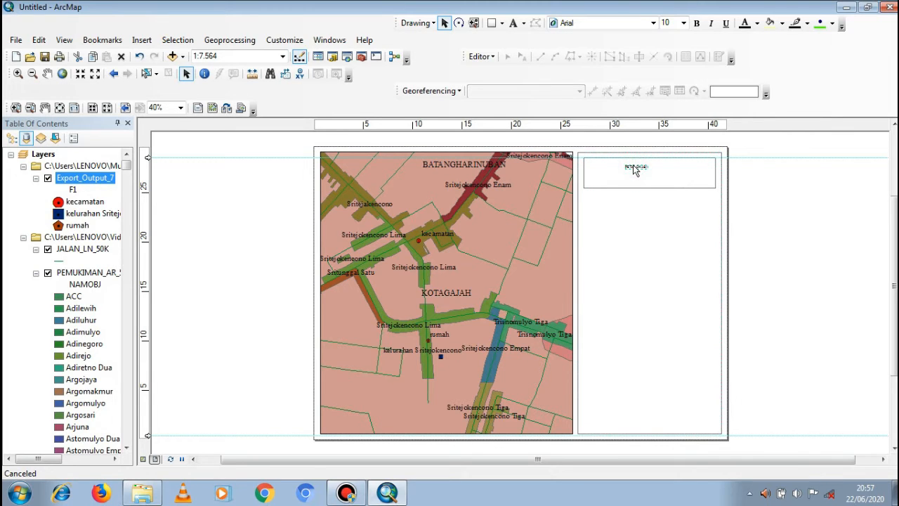
double_click(635, 168)
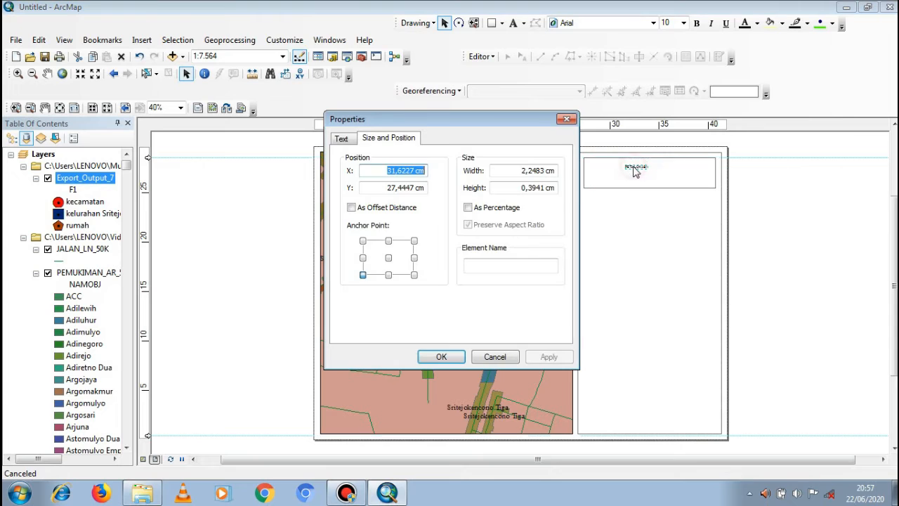
left_click(341, 139)
left_click(387, 169)
left_click(389, 170)
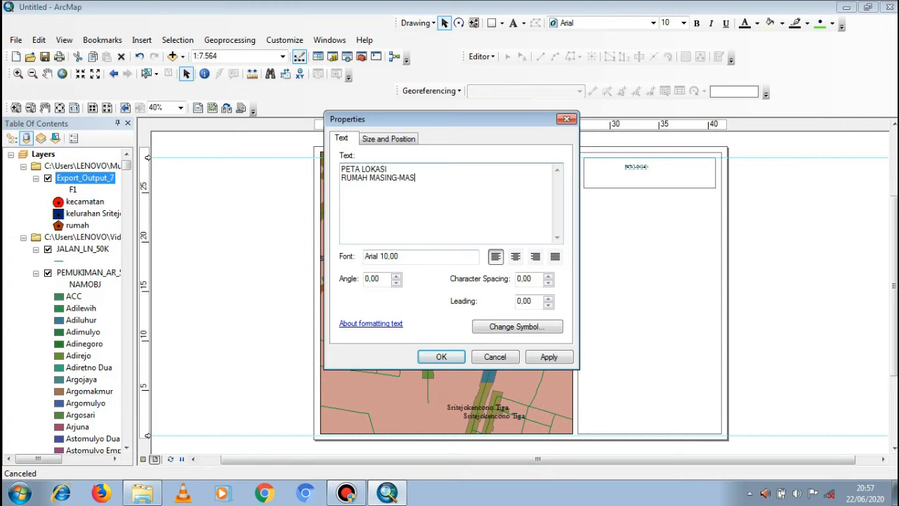
left_click(515, 257)
left_click(441, 356)
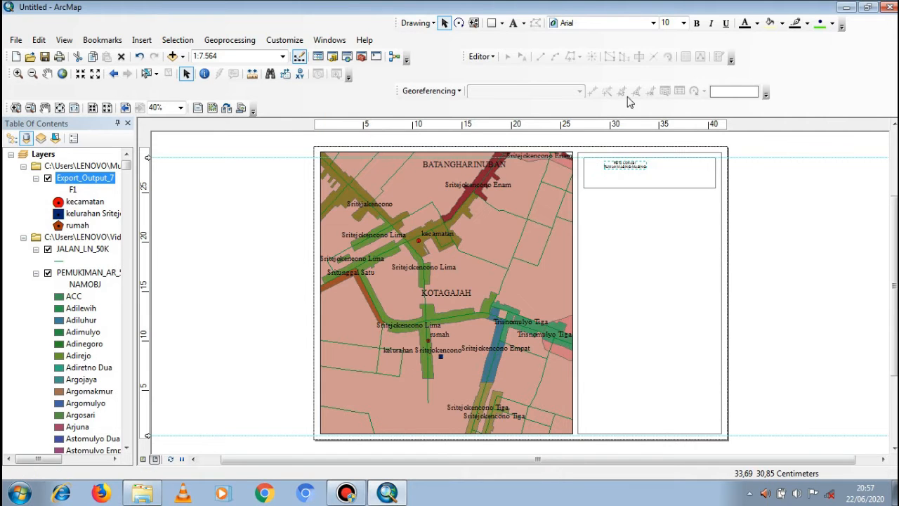
Step: Enlarge the title text to size 22 and make it bold
left_click(683, 23)
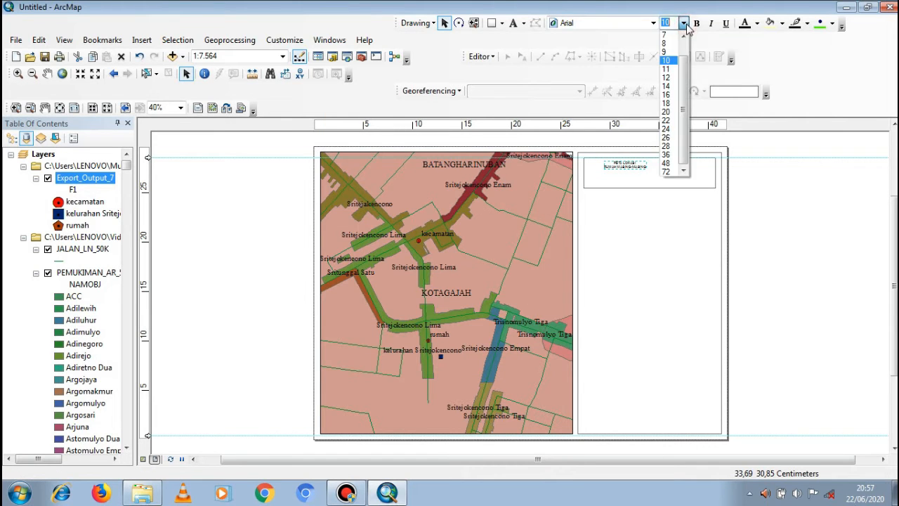
left_click(669, 122)
right_click(670, 125)
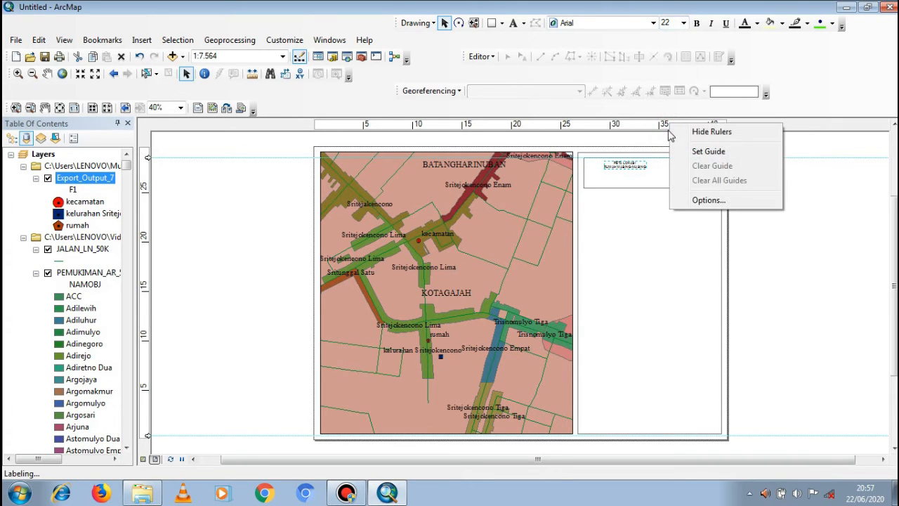
left_click(705, 23)
left_click(697, 23)
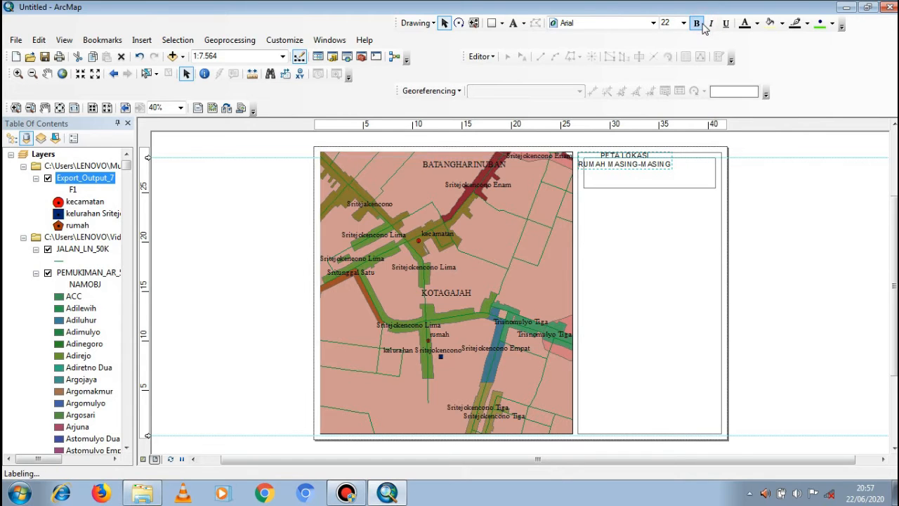
Step: Try the Impact and Tahoma fonts on the title text
left_click(653, 25)
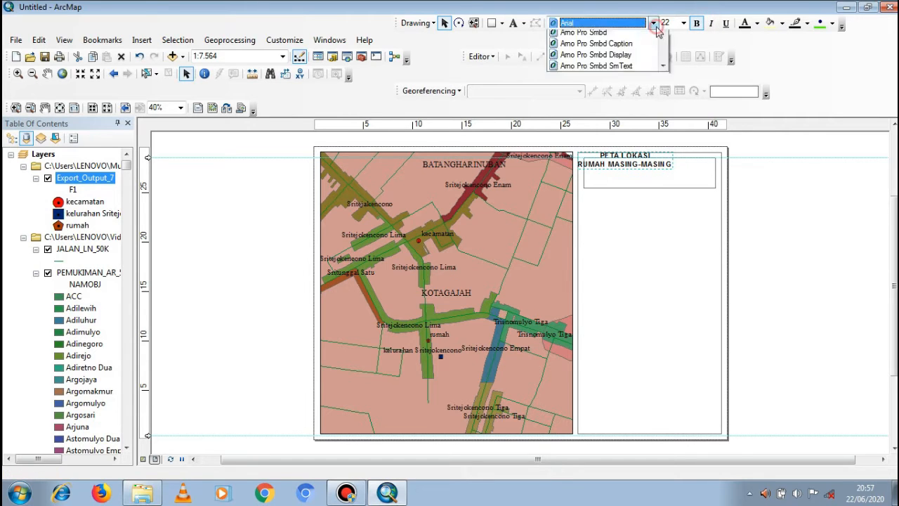
left_click(628, 26)
type("Impact")
key("Return")
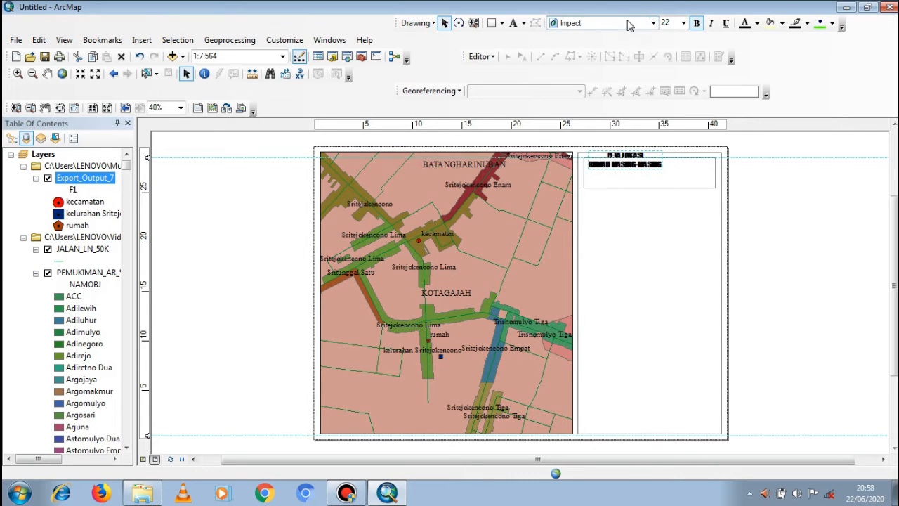
left_click(629, 26)
type("Tahoma")
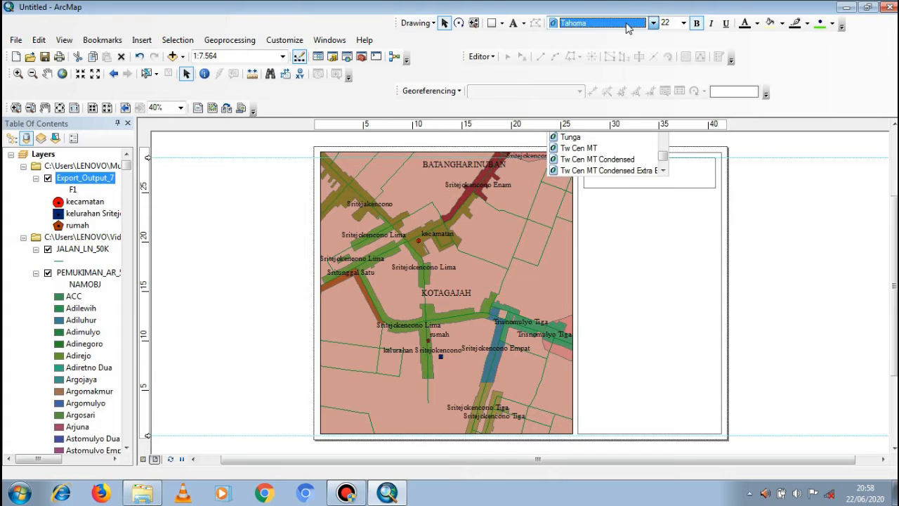
key("Return")
Step: Format the title text in Times New Roman, size 24, and move it to the middle of the title box
left_click(627, 24)
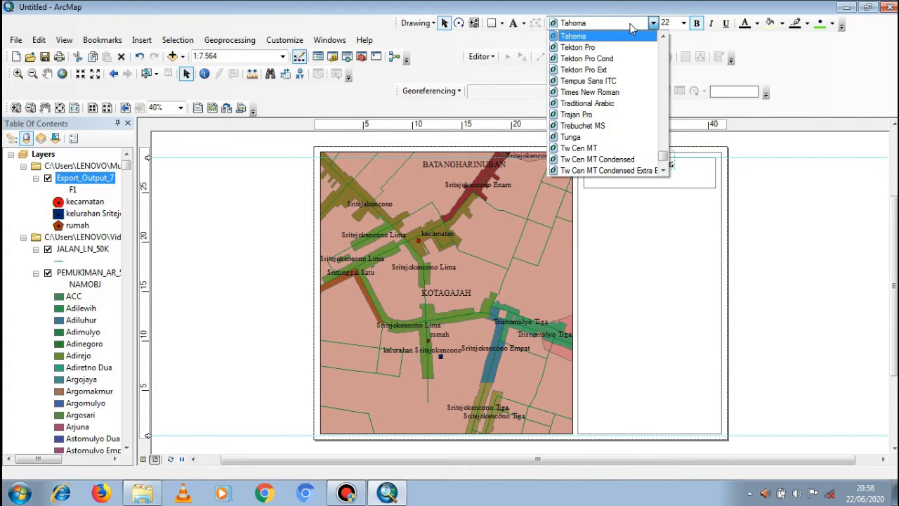
left_click(600, 92)
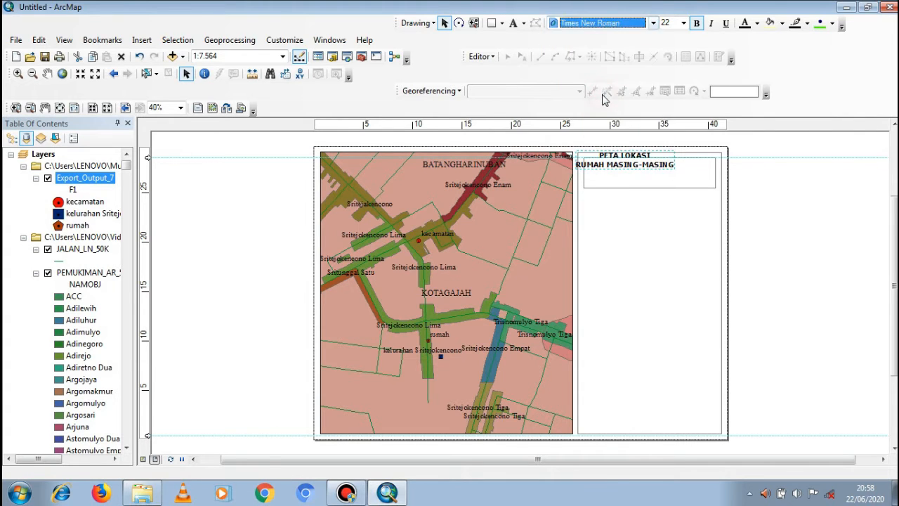
left_click_drag(625, 169, 644, 174)
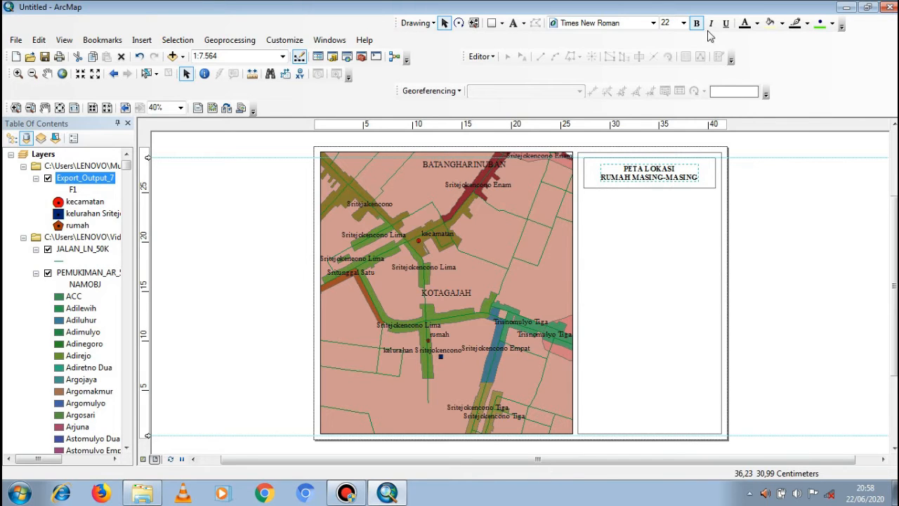
left_click(683, 23)
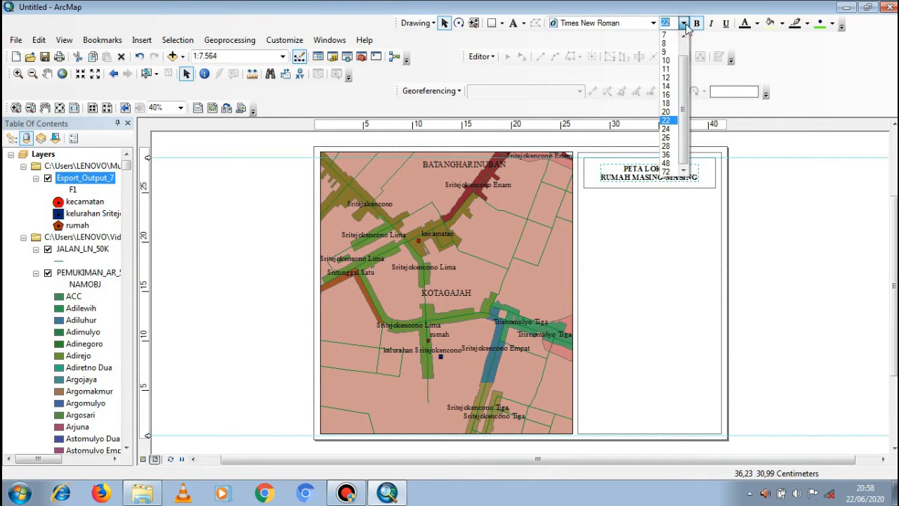
left_click(669, 129)
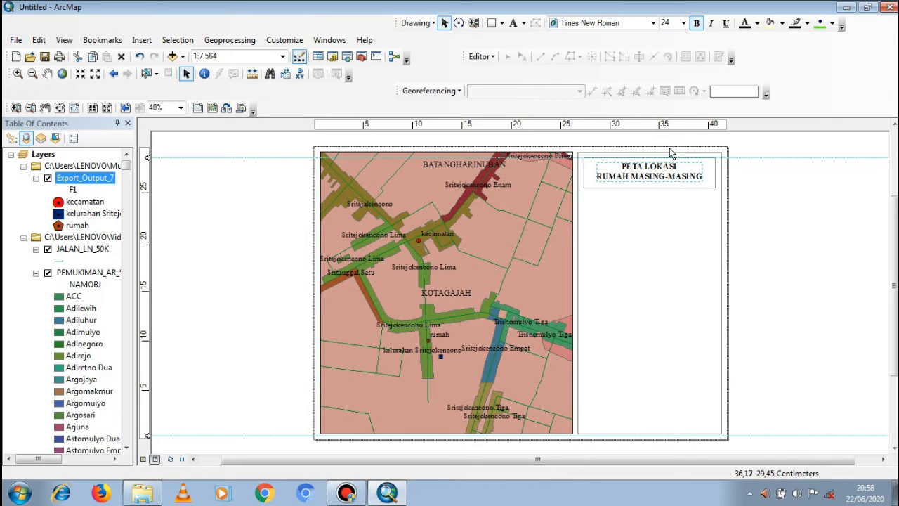
Step: Set the title text size to 26 and raise the lower edge of the title box slightly
left_click(683, 23)
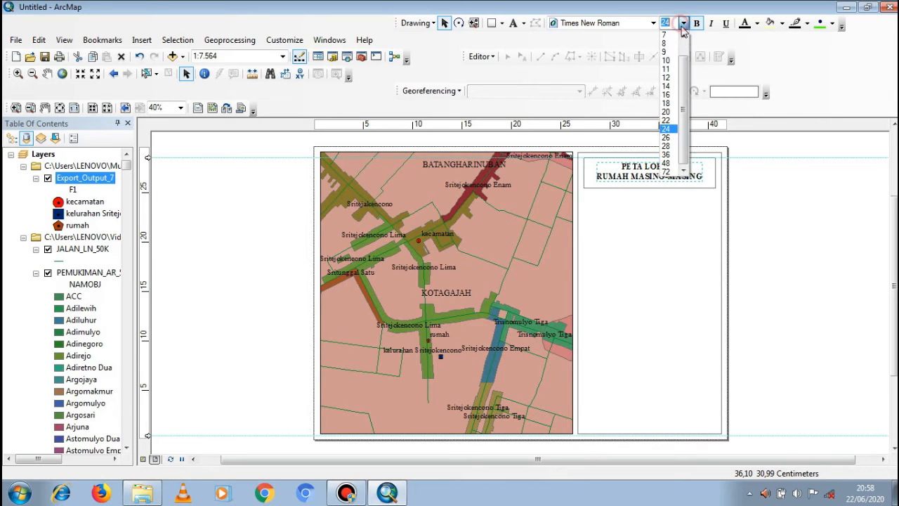
left_click(668, 139)
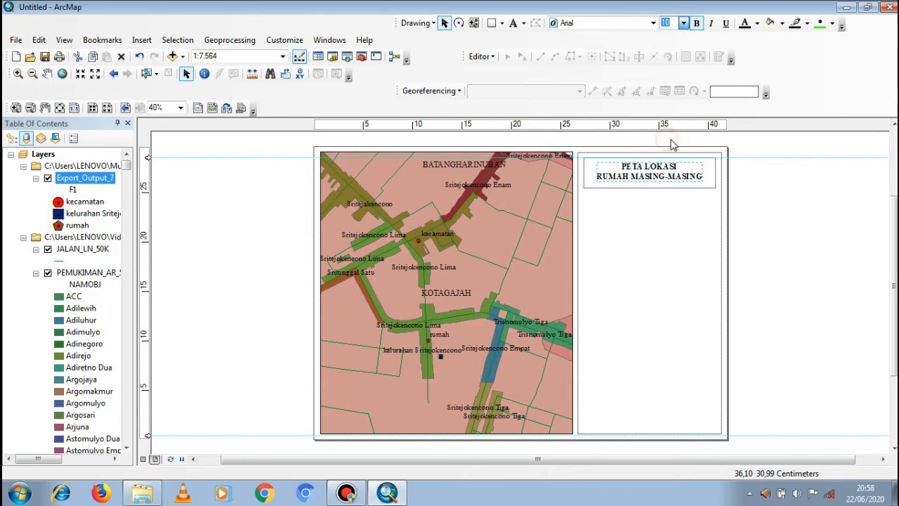
left_click(654, 186)
left_click_drag(654, 188, 652, 187)
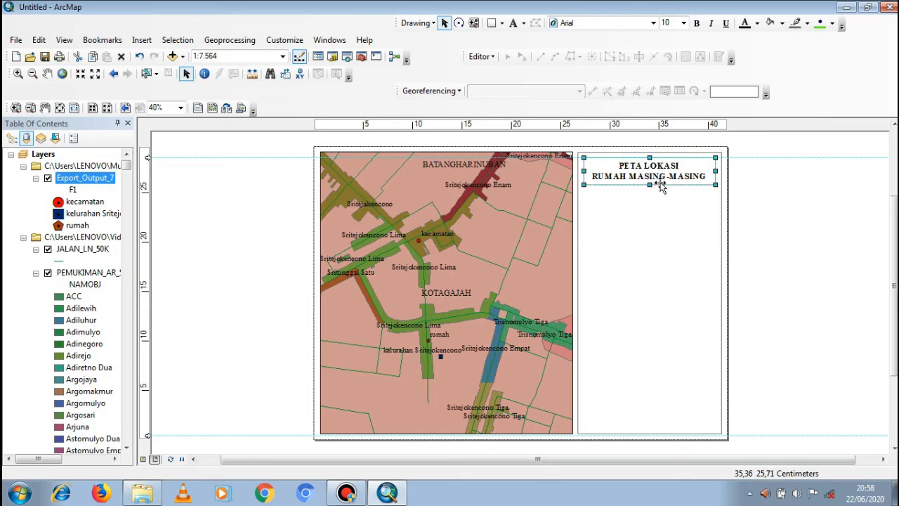
left_click(592, 219)
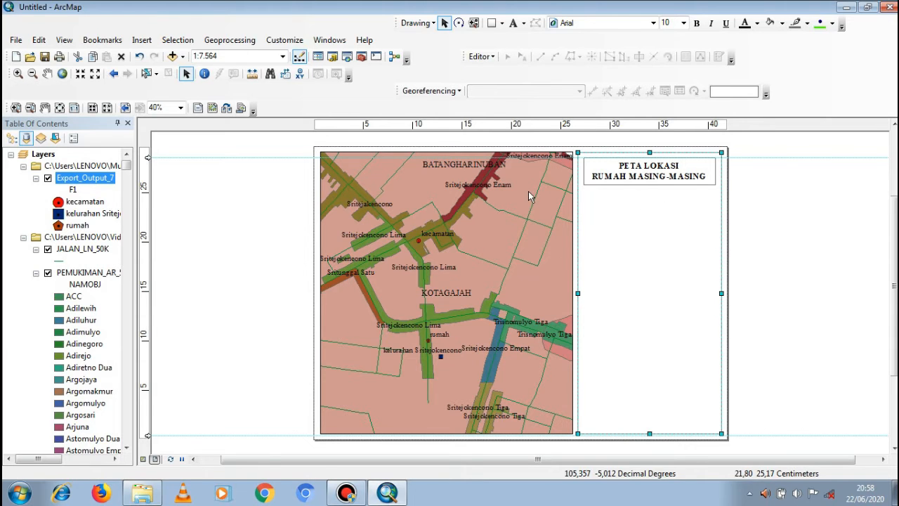
Step: Insert the ESRI North 7 north arrow and size it to fit just below the left end of the title box
left_click(137, 40)
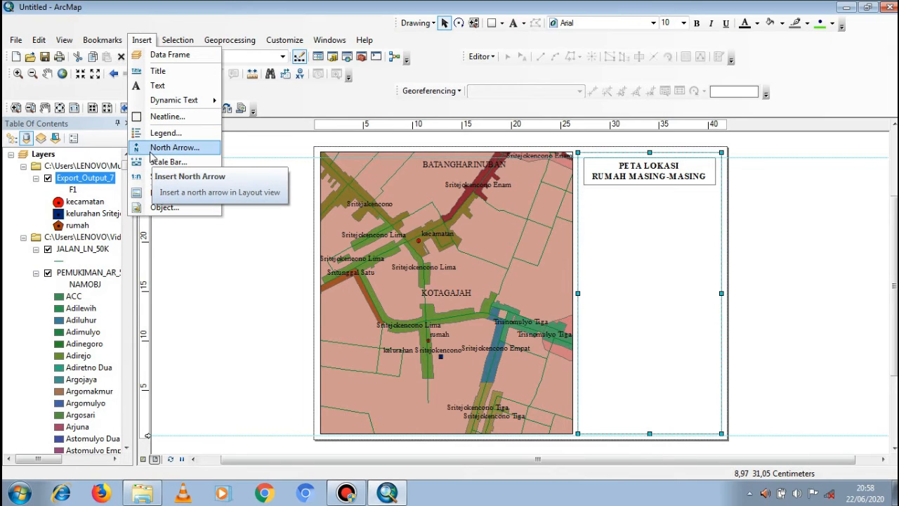
left_click(151, 149)
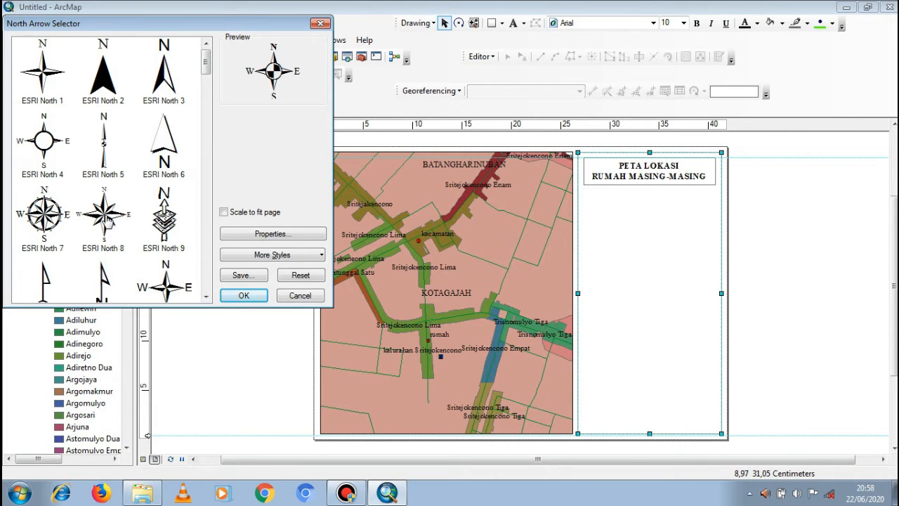
left_click(42, 217)
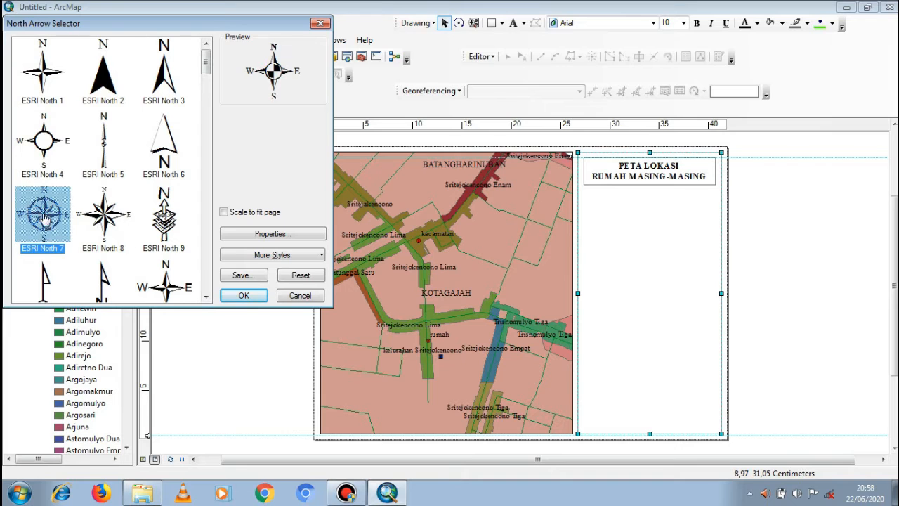
left_click(228, 294)
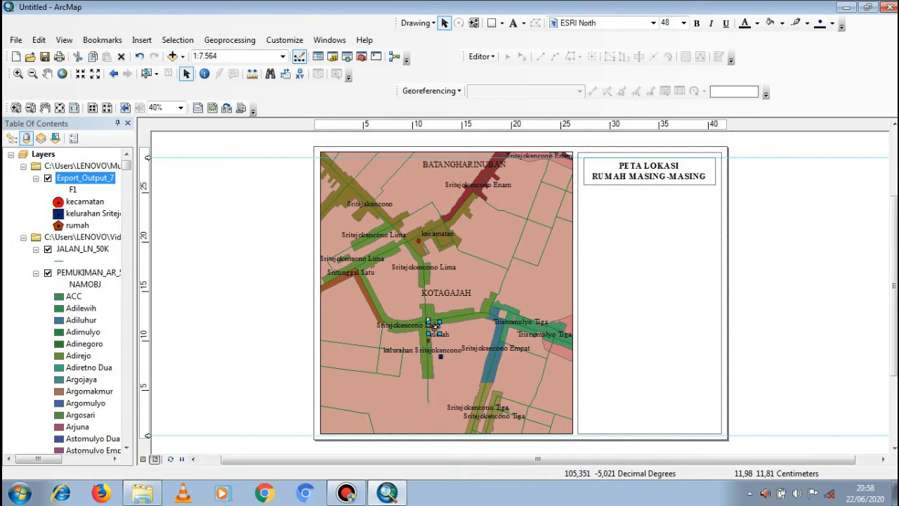
left_click_drag(440, 322, 646, 209)
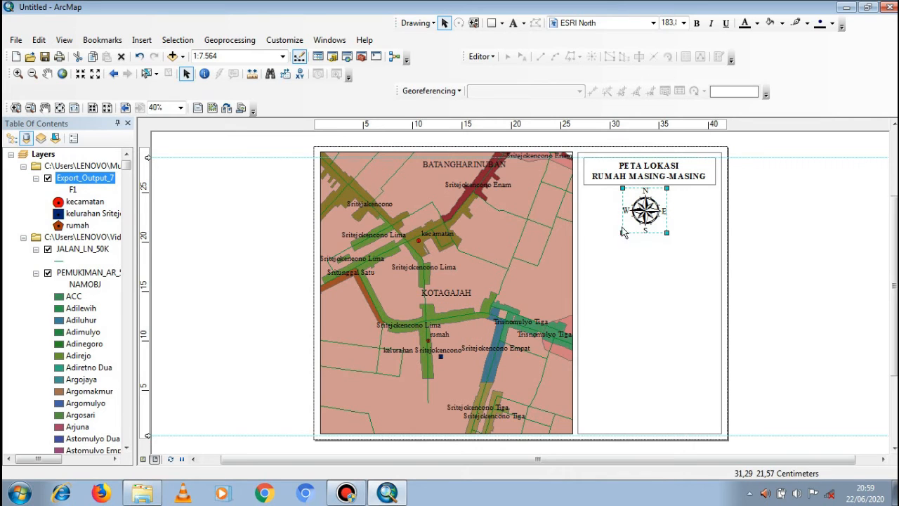
left_click_drag(619, 236, 633, 223)
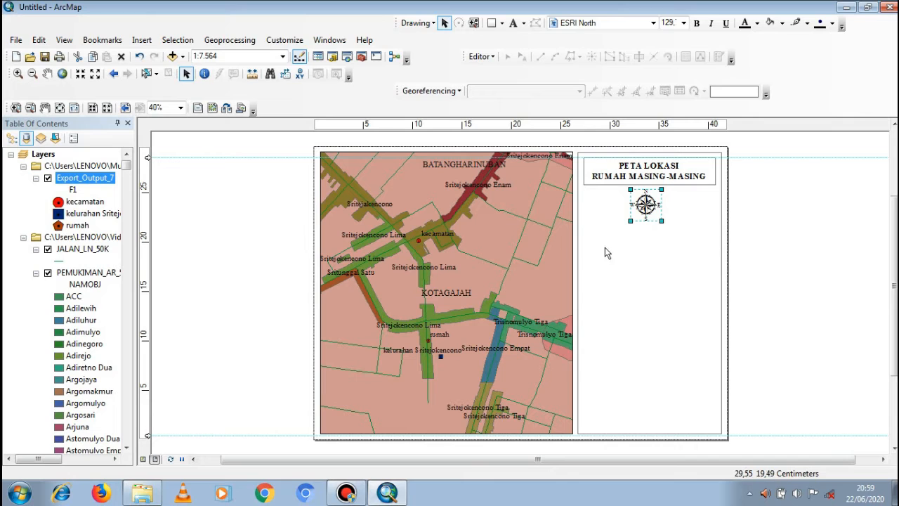
left_click_drag(647, 215, 598, 214)
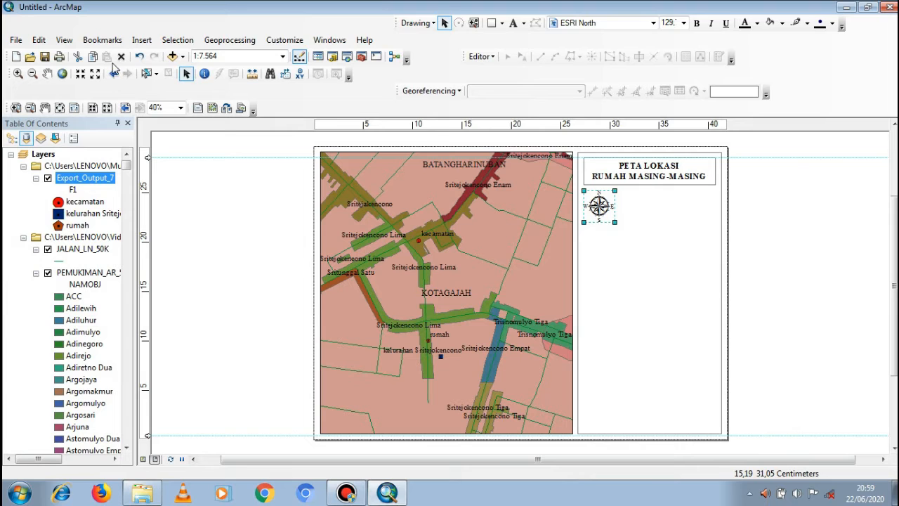
Step: Insert Alternating Scale Bar 2, move it into the side panel below the north arrow and increase its height
left_click(141, 40)
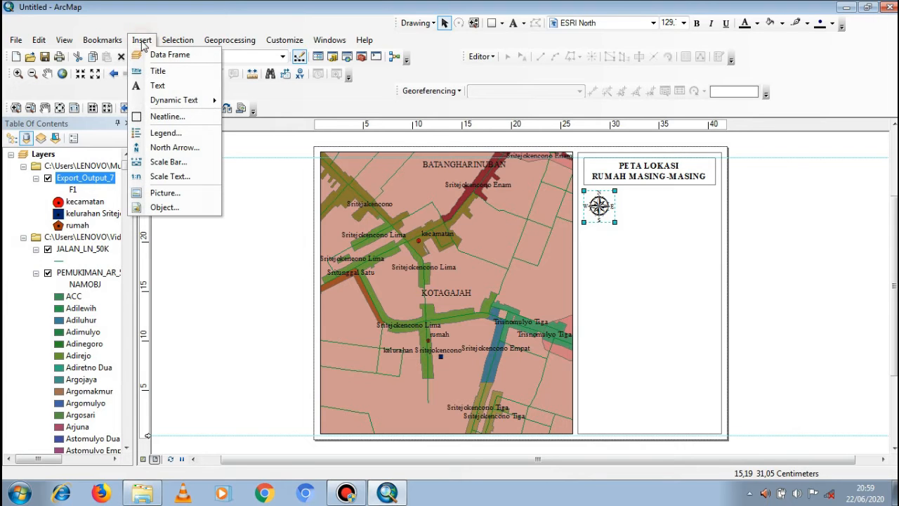
left_click(156, 162)
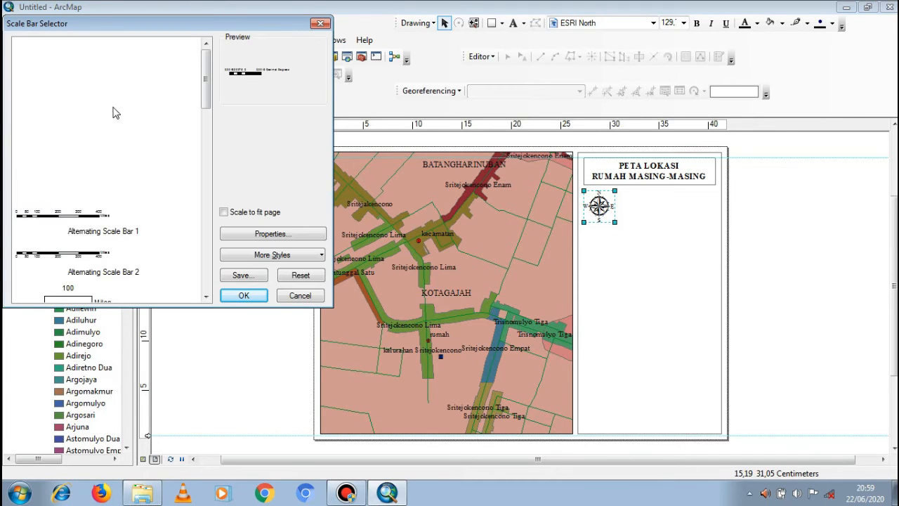
right_click(94, 256)
left_click(241, 296)
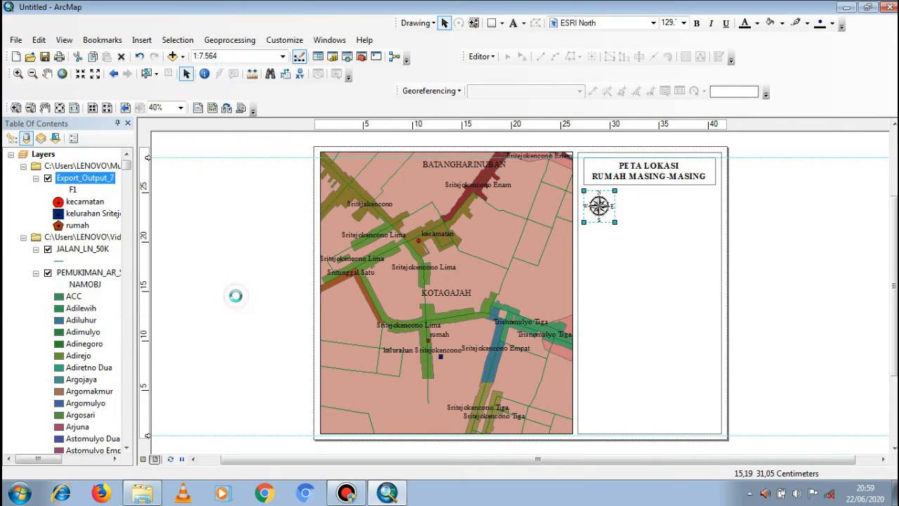
left_click_drag(533, 301, 691, 269)
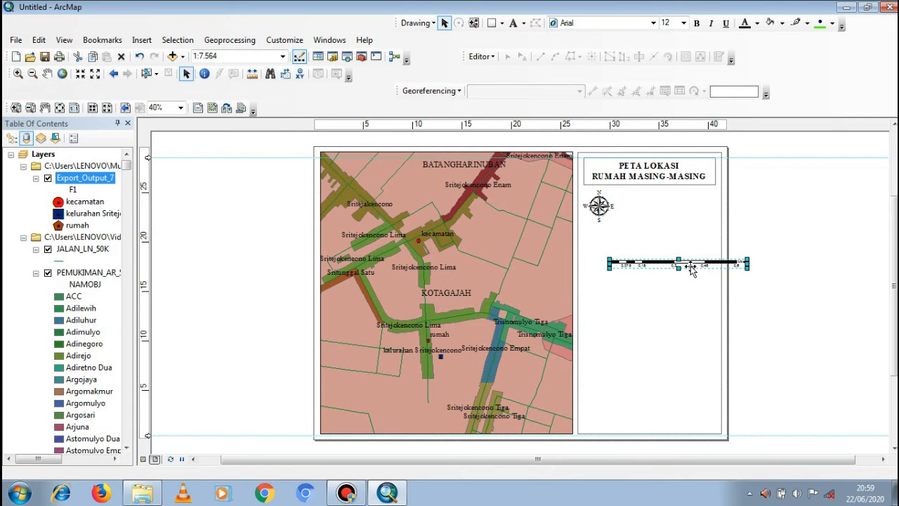
left_click_drag(677, 271, 679, 283)
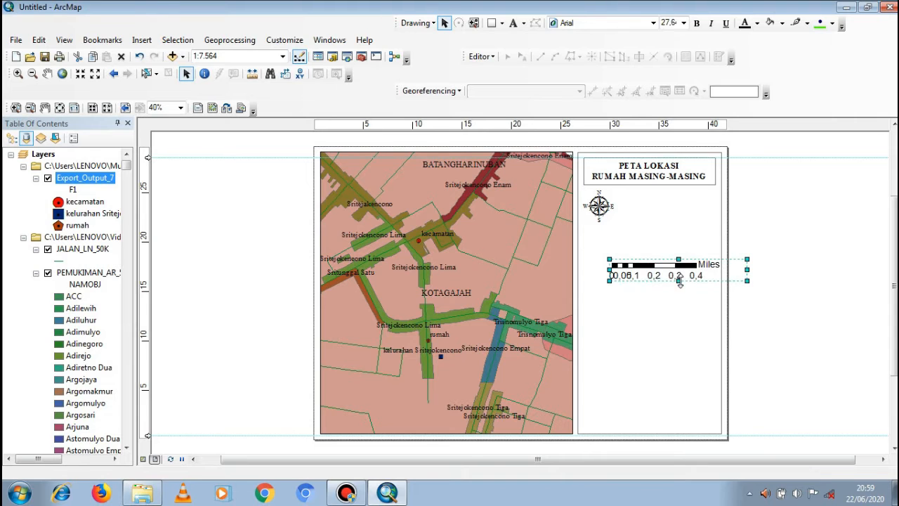
Step: Set the scale bar's division units to Meters and its unit label to M
double_click(680, 268)
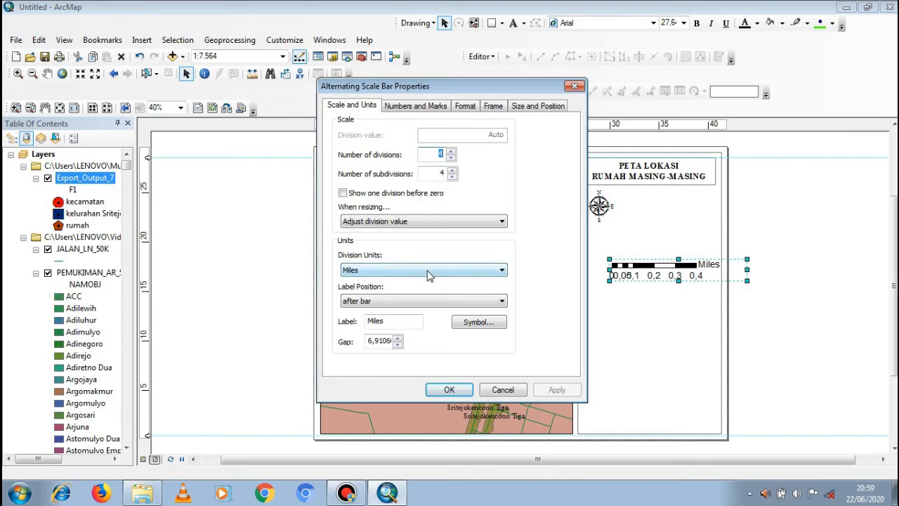
left_click(429, 272)
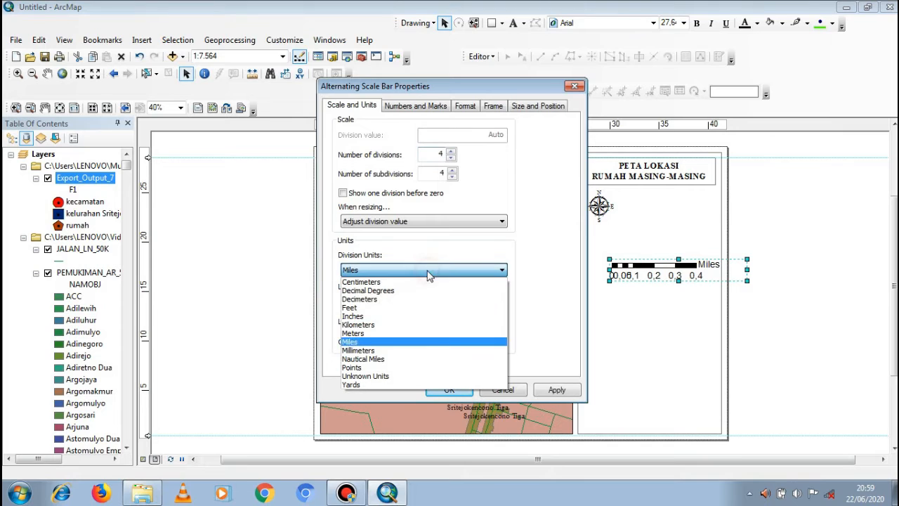
left_click(397, 334)
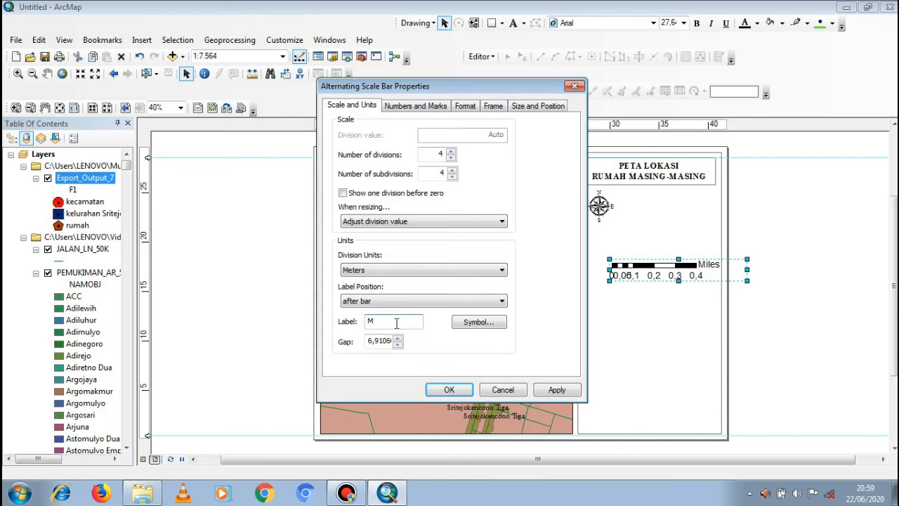
left_click(449, 389)
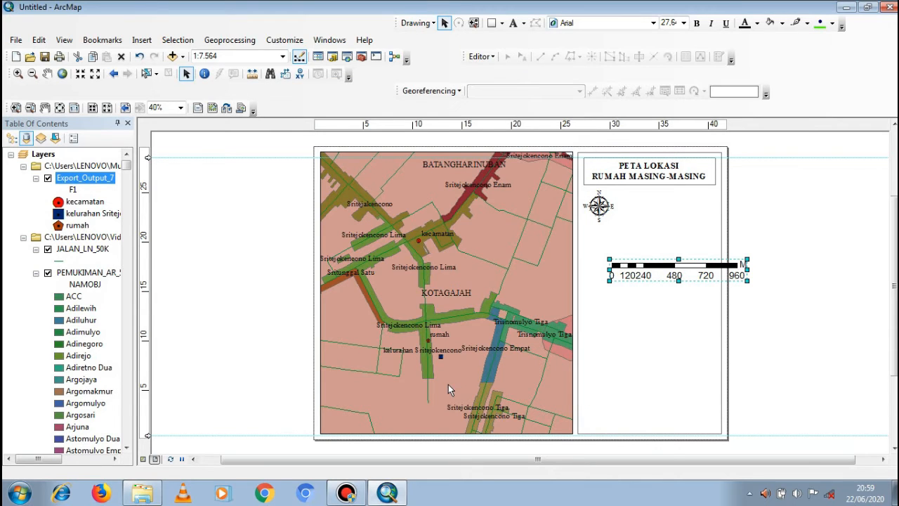
Step: Shrink the scale bar to fit within the side panel and place it beside the north arrow, just below the title box
left_click(748, 279)
left_click_drag(747, 281, 702, 205)
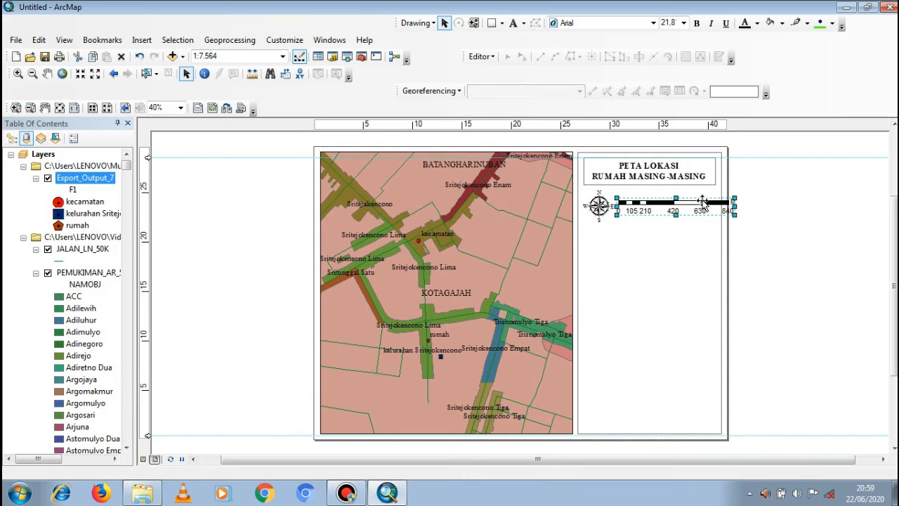
left_click_drag(736, 204, 717, 218)
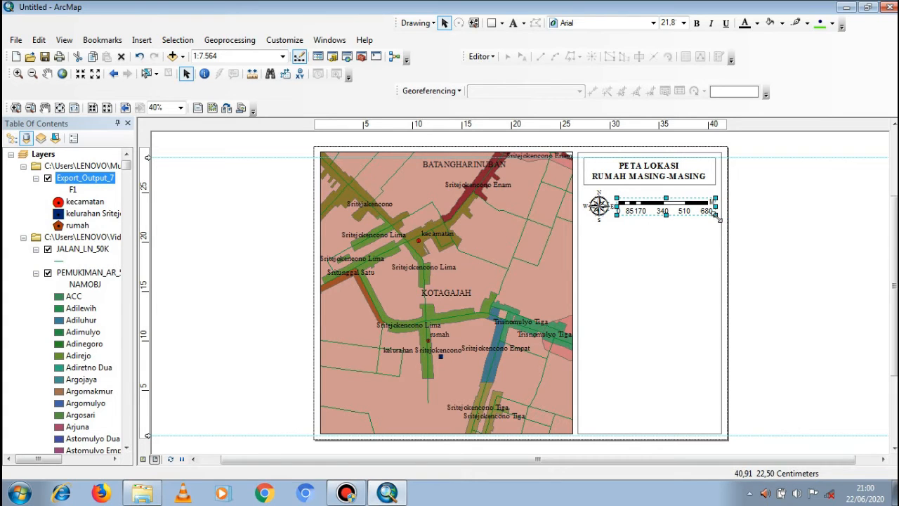
left_click_drag(717, 217, 708, 214)
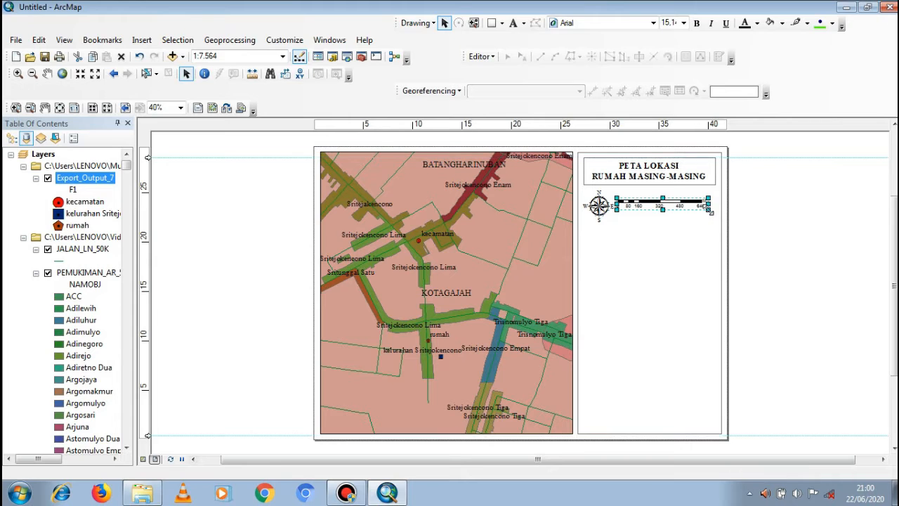
left_click_drag(673, 210, 673, 202)
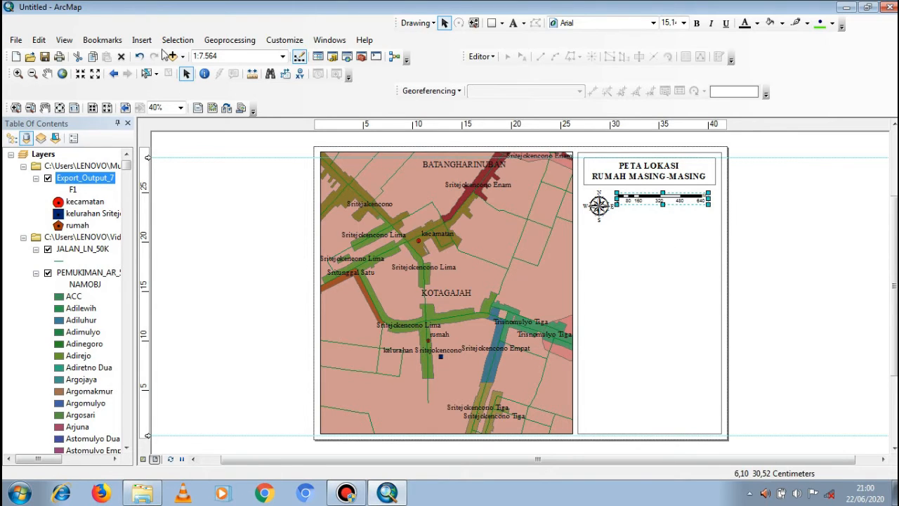
left_click(141, 40)
left_click(140, 41)
left_click(139, 43)
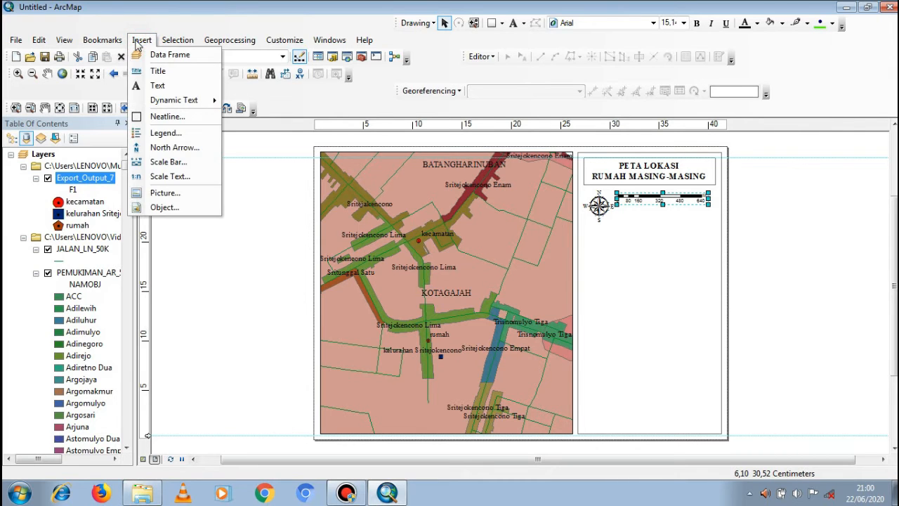
left_click(150, 179)
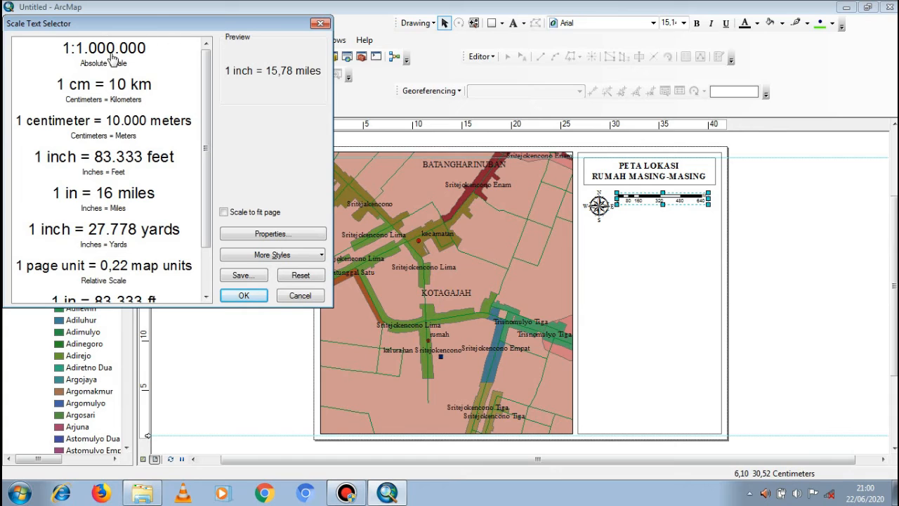
left_click(112, 55)
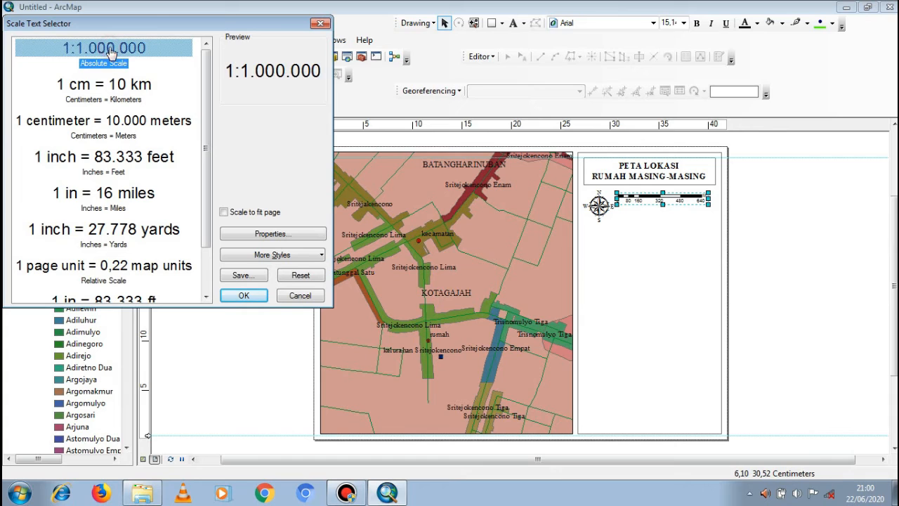
left_click(322, 25)
Step: Open the list of preset map scales
left_click(282, 56)
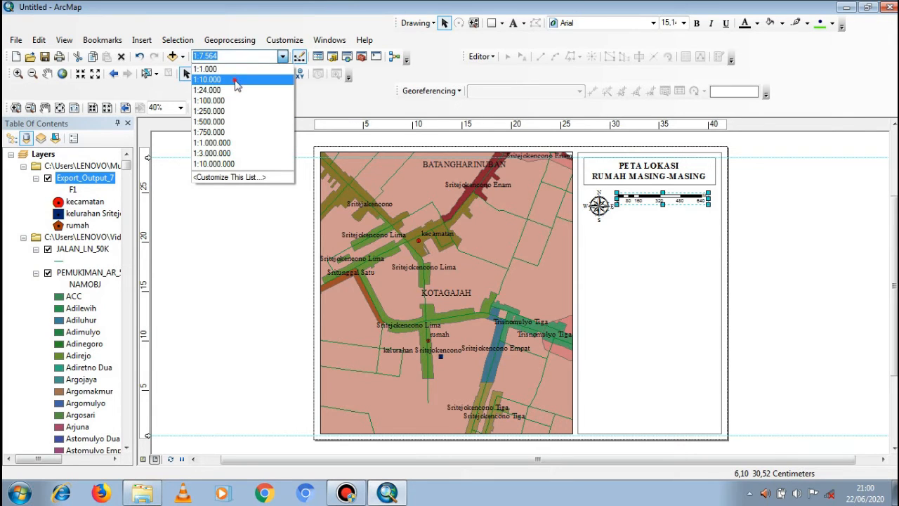
Step: Set the map scale to 1:10.000 and pan the map within its frame so the kecamatan, rumah and kelurahan points are visible
left_click(236, 79)
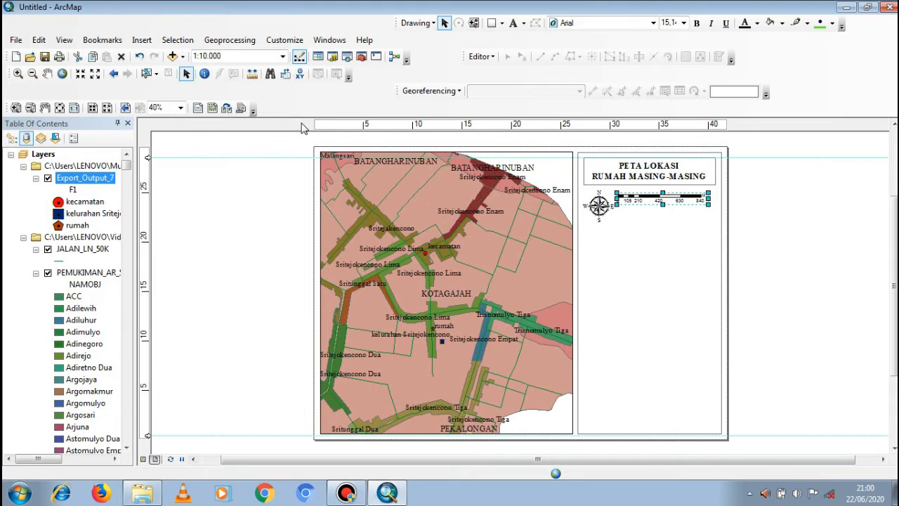
left_click(47, 73)
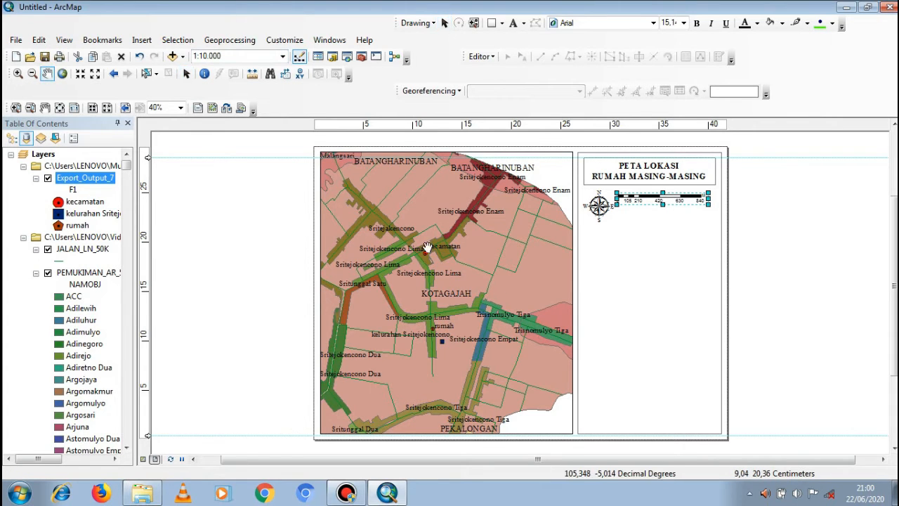
mouse_move(464, 297)
left_mouse_down()
mouse_move(488, 297)
mouse_move(471, 300)
mouse_move(461, 279)
left_mouse_up()
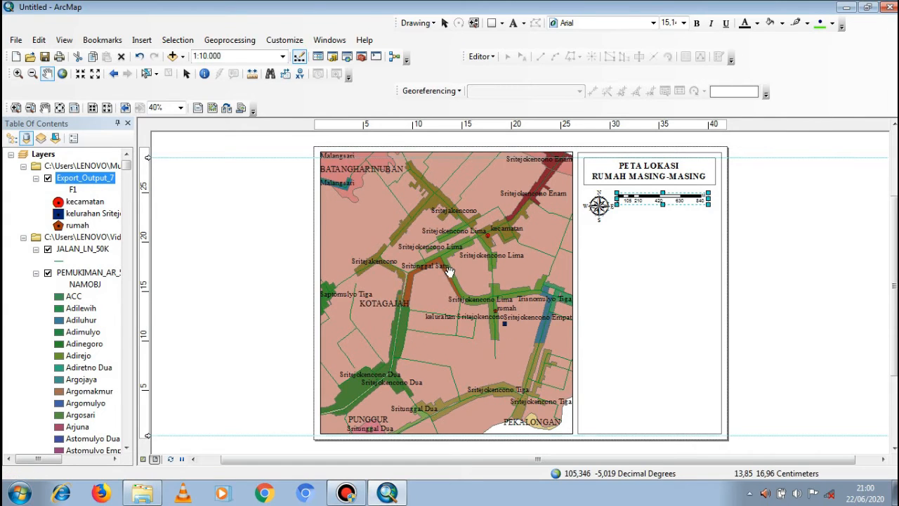
left_click_drag(449, 272, 458, 290)
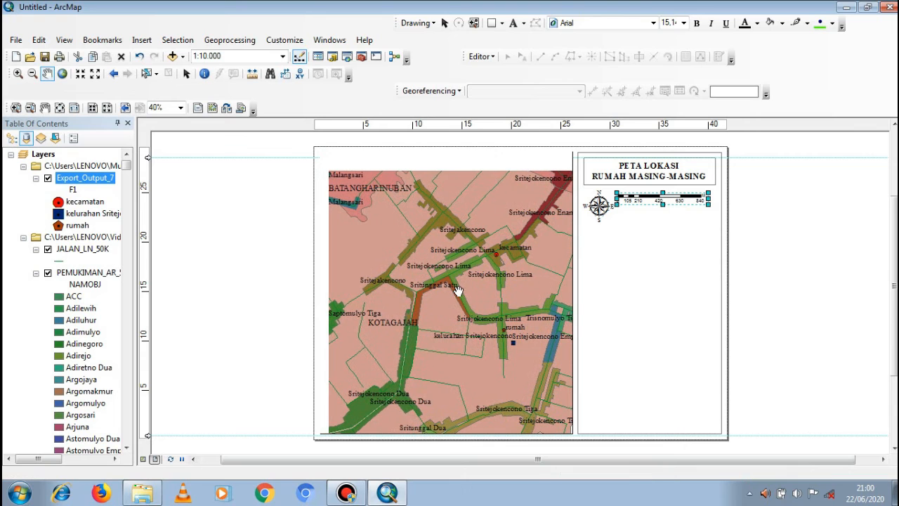
left_click_drag(466, 297, 473, 290)
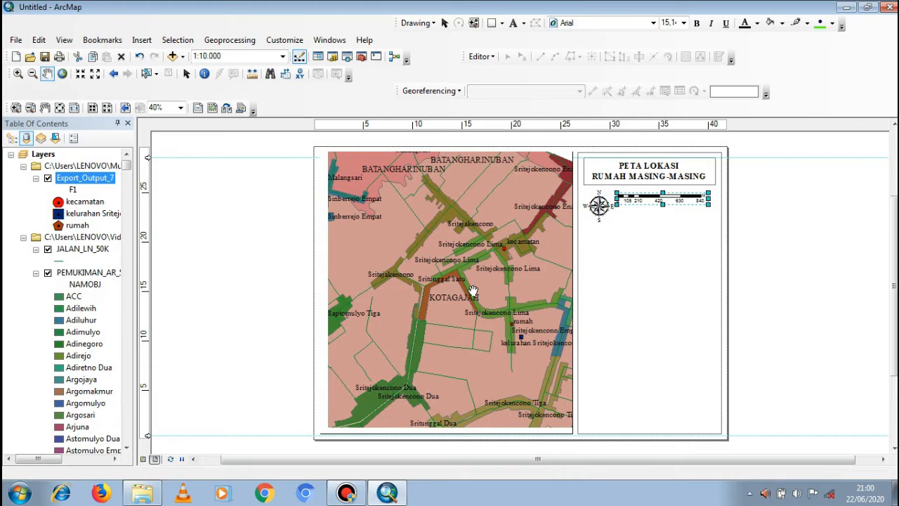
left_click_drag(472, 309, 472, 303)
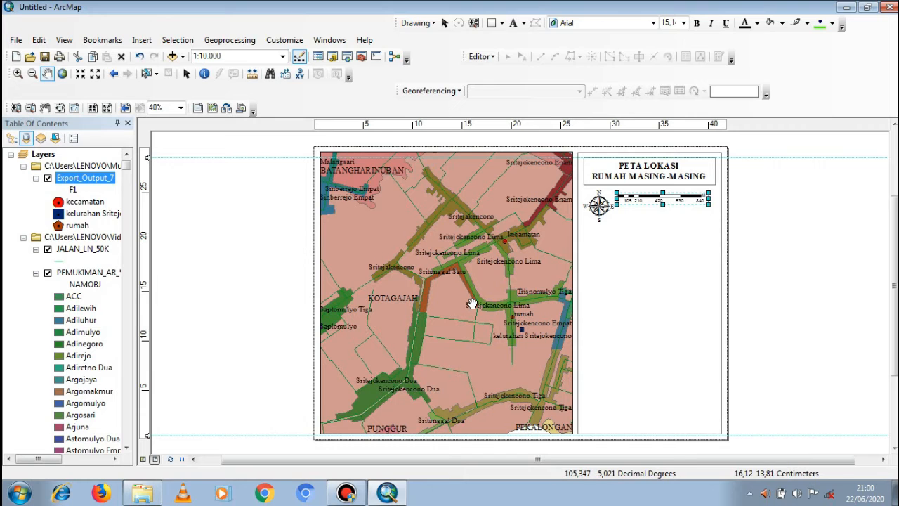
Step: Insert an Absolute Scale text and place it enlarged beneath the scale bar
left_click(141, 40)
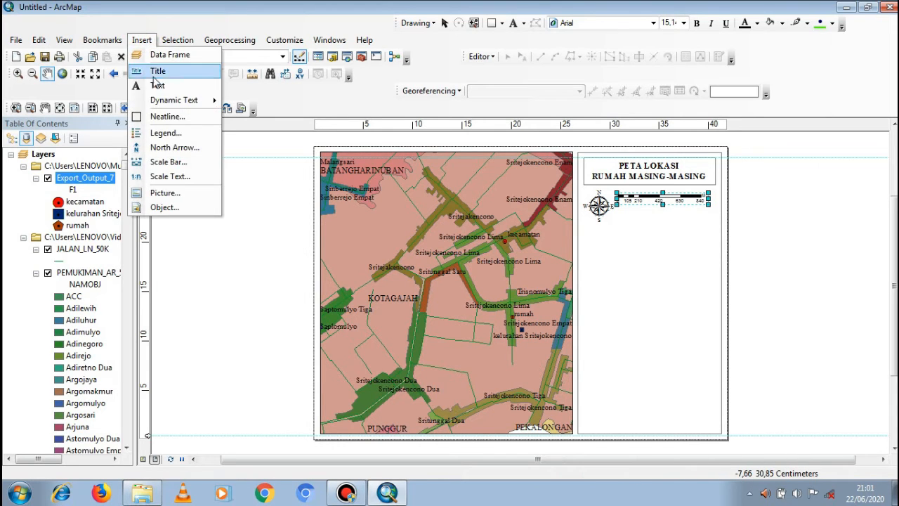
left_click(156, 176)
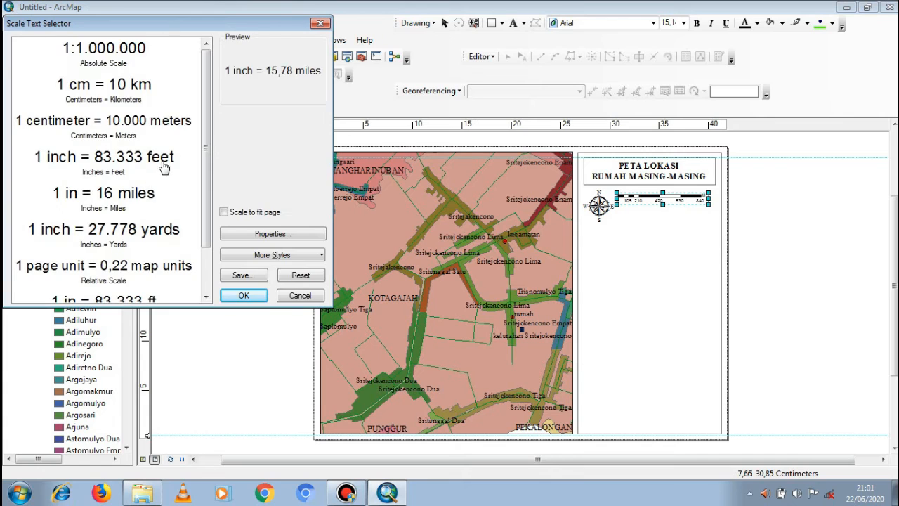
left_click(95, 49)
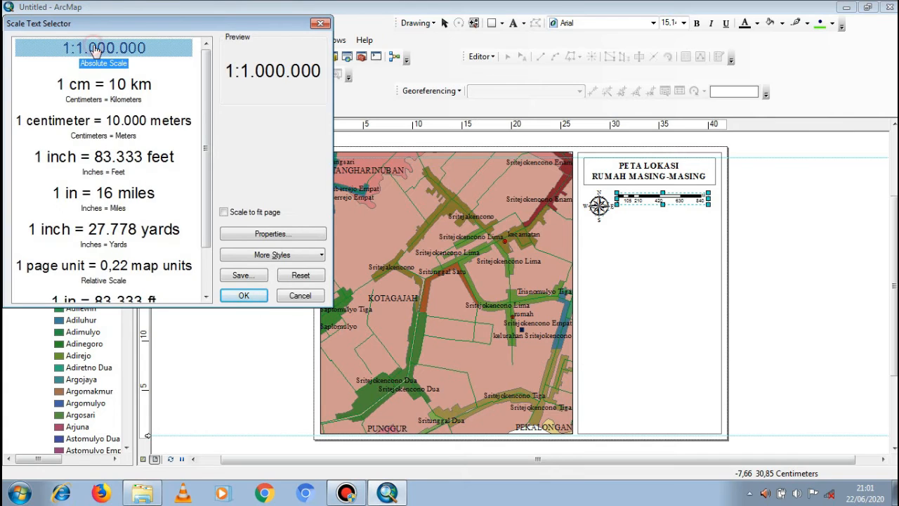
left_click(241, 297)
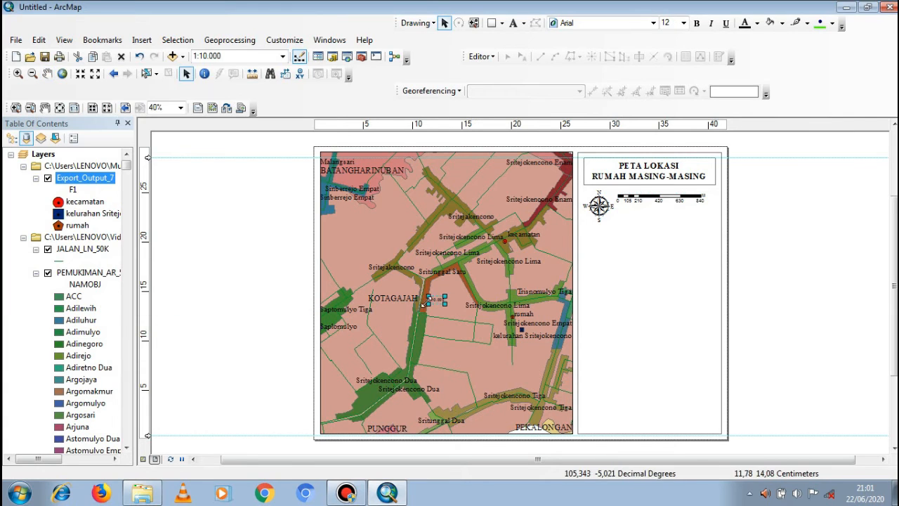
left_click_drag(437, 301, 634, 239)
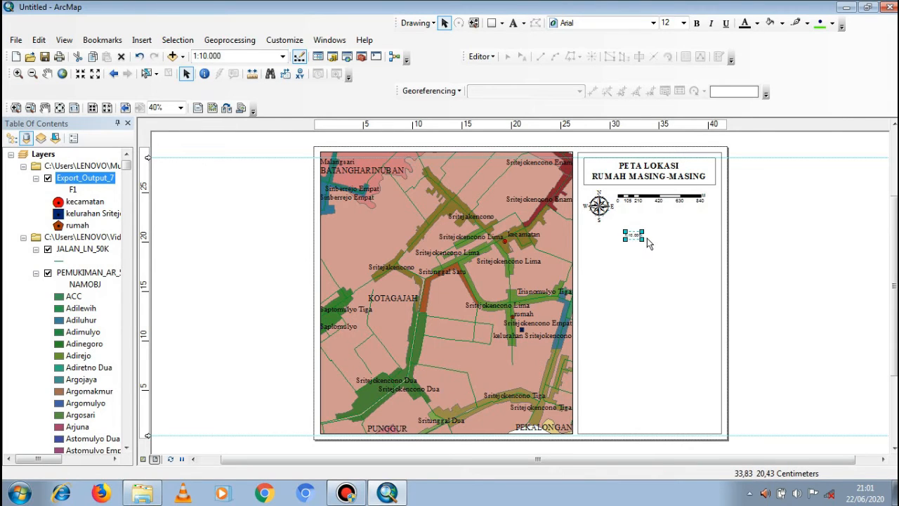
mouse_move(641, 238)
left_mouse_down()
mouse_move(700, 254)
mouse_move(653, 241)
mouse_move(670, 219)
left_mouse_up()
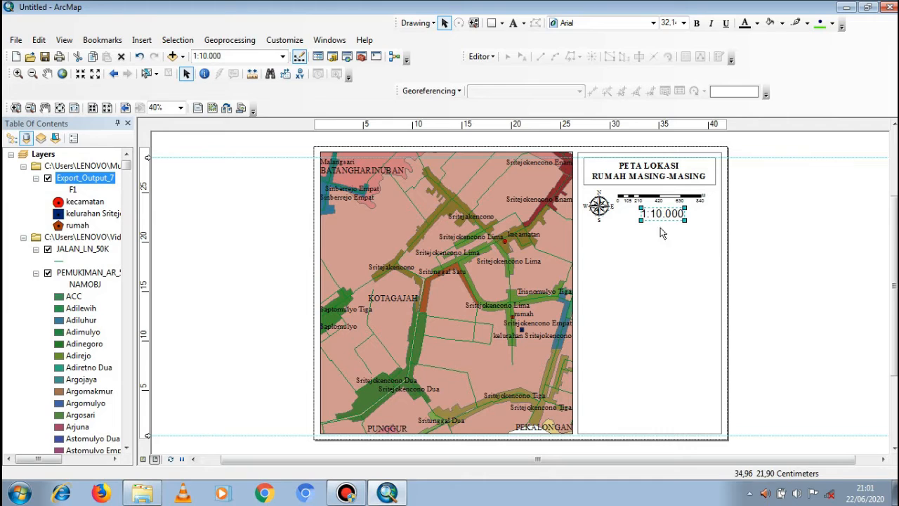
left_click(680, 325)
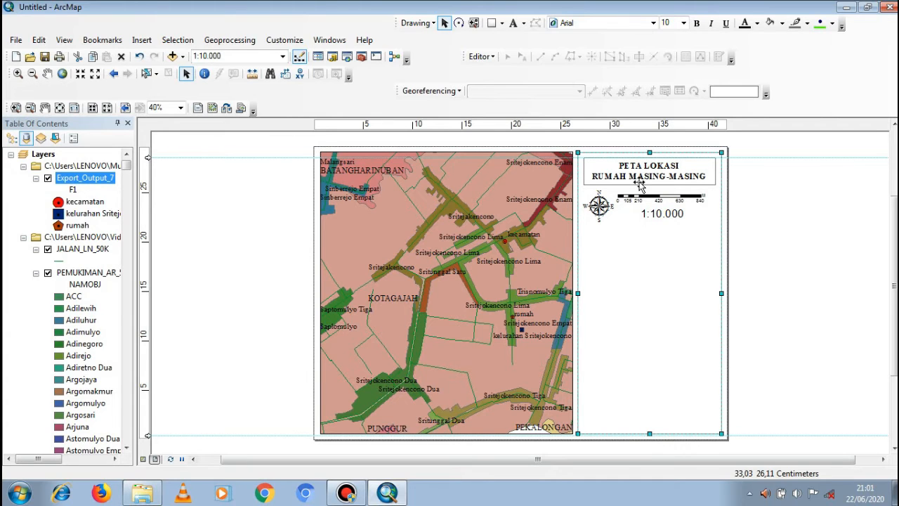
Step: Draw a rectangle about 13.2 by 3.1 cm around the north arrow, scale bar and scale text, and give it no fill color
left_click(493, 23)
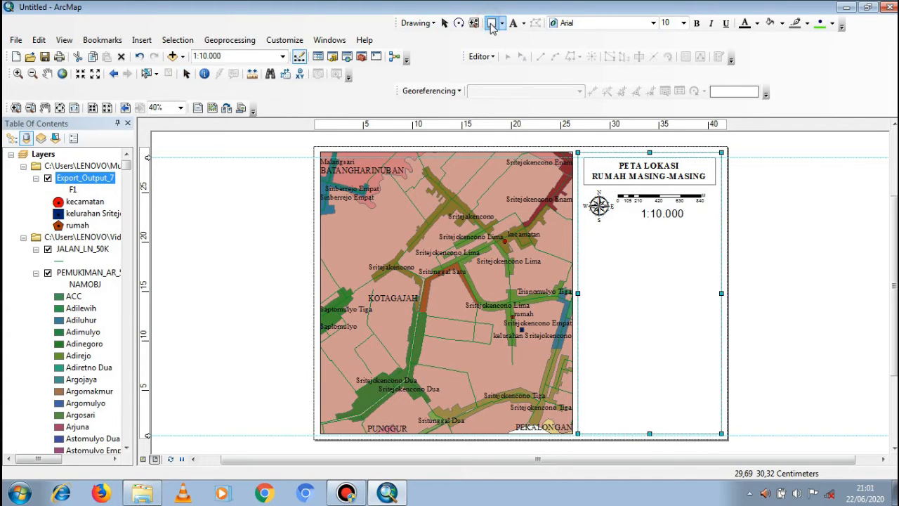
left_click_drag(585, 189, 715, 221)
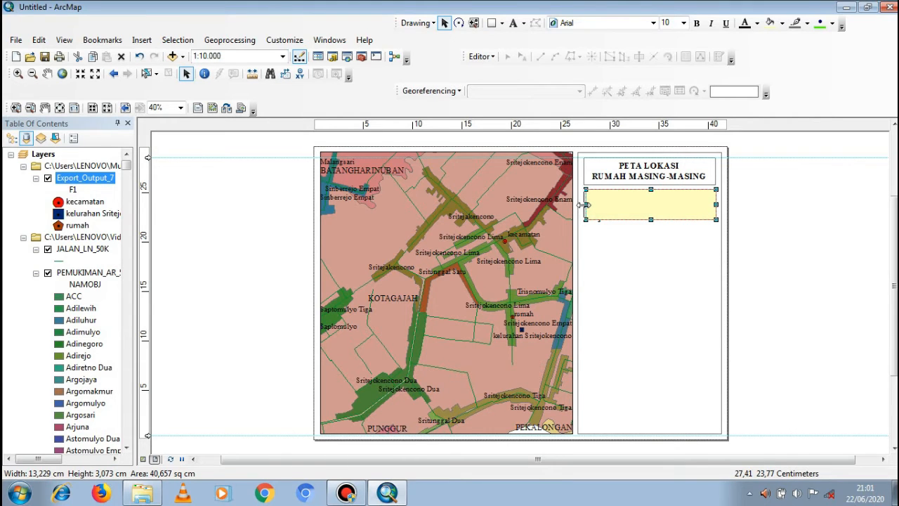
left_click_drag(583, 205, 582, 205)
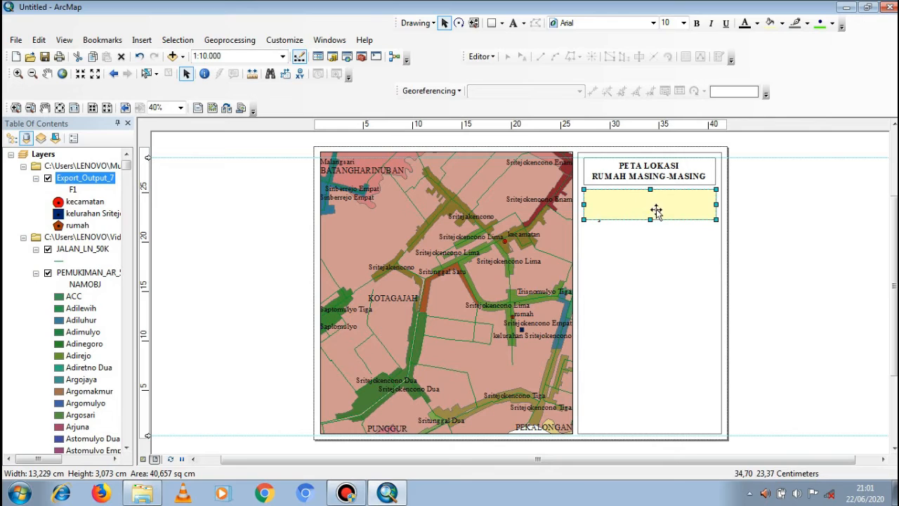
mouse_move(650, 219)
left_mouse_down()
mouse_move(654, 231)
mouse_move(653, 223)
left_mouse_up()
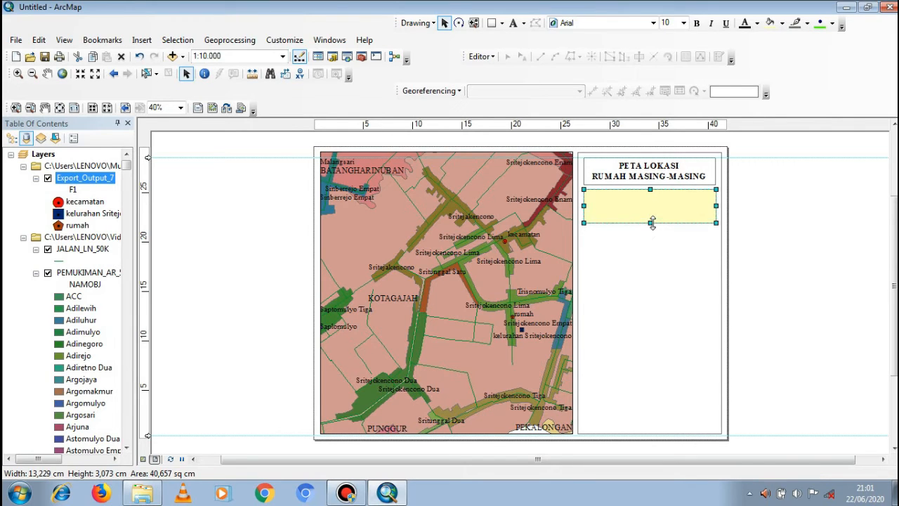
left_click(782, 24)
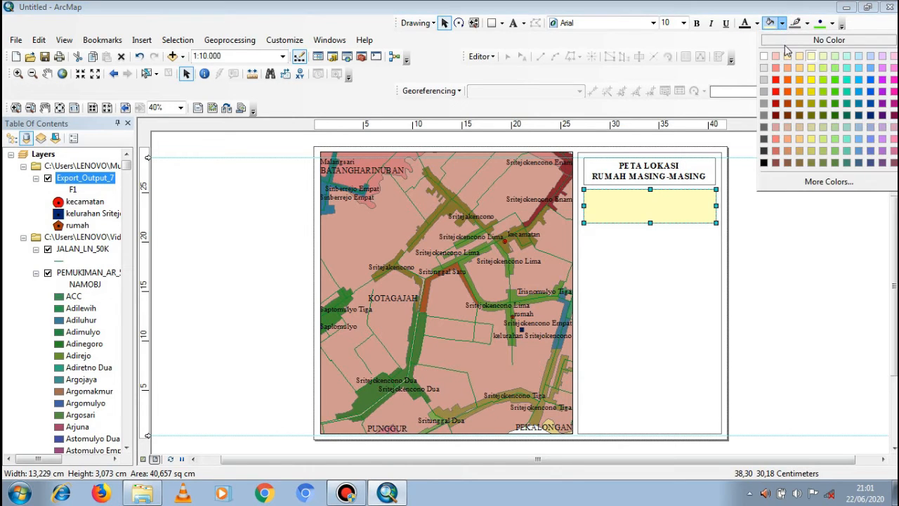
left_click(785, 44)
left_click(792, 251)
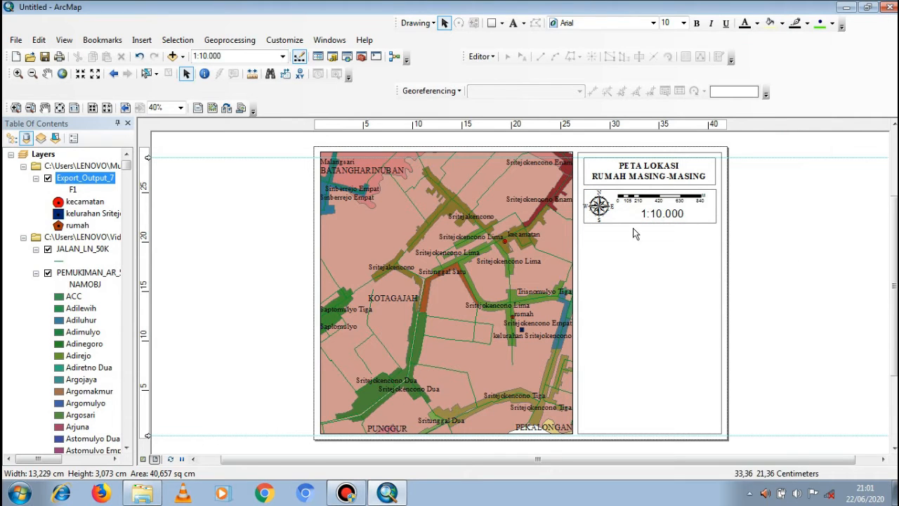
Step: Widen the title box and the scale box slightly so that their left edges line up
left_click(587, 177)
left_click_drag(584, 170, 580, 170)
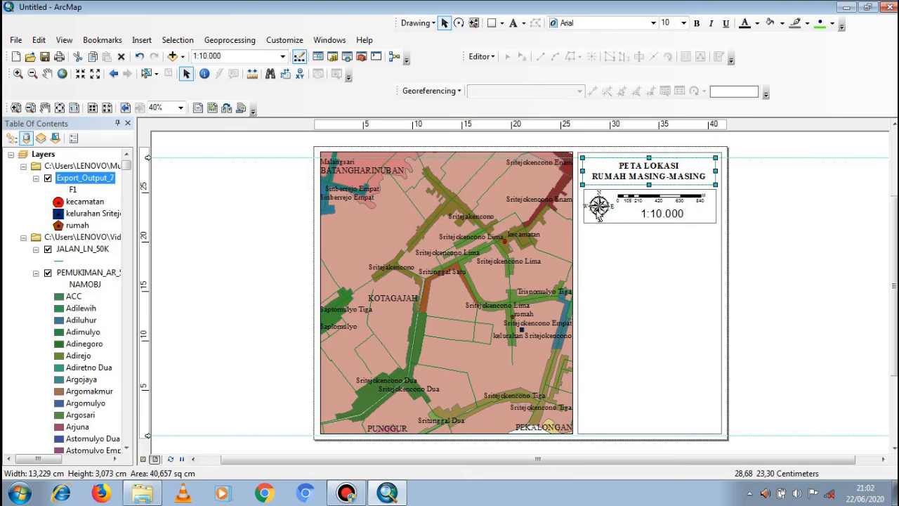
left_click(585, 196)
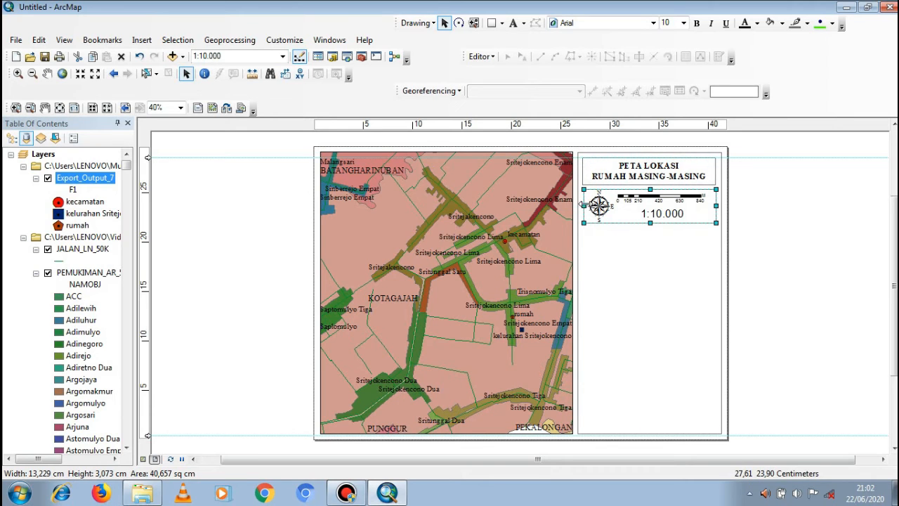
left_click_drag(584, 207, 582, 208)
left_click(799, 238)
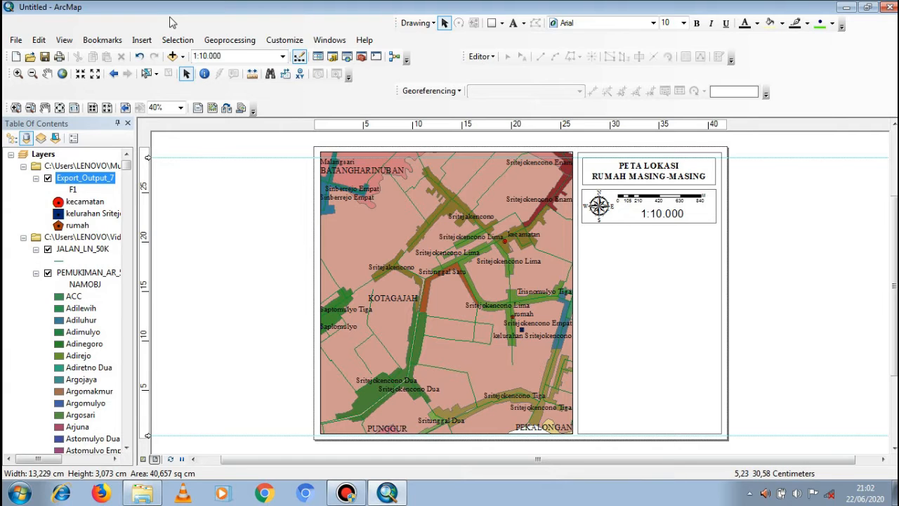
Step: Insert the Coordinate System dynamic text and place it just below the scale box
left_click(142, 40)
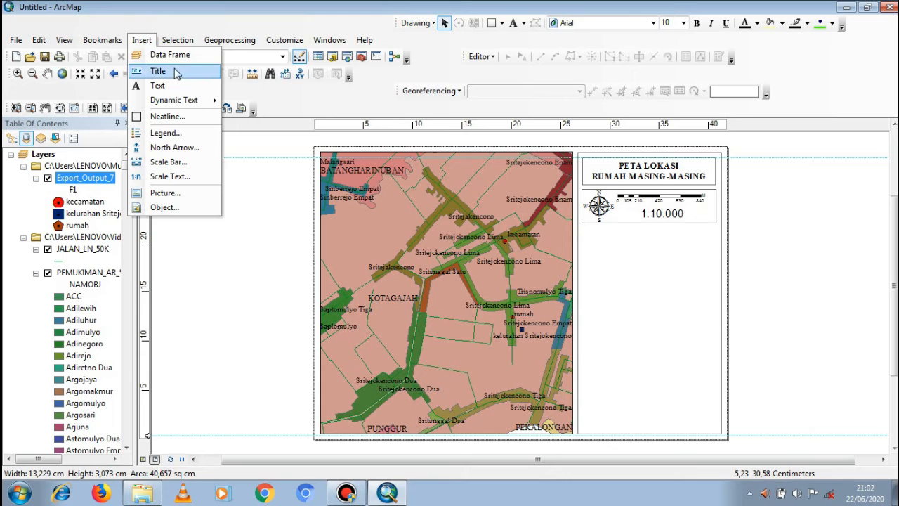
mouse_move(202, 104)
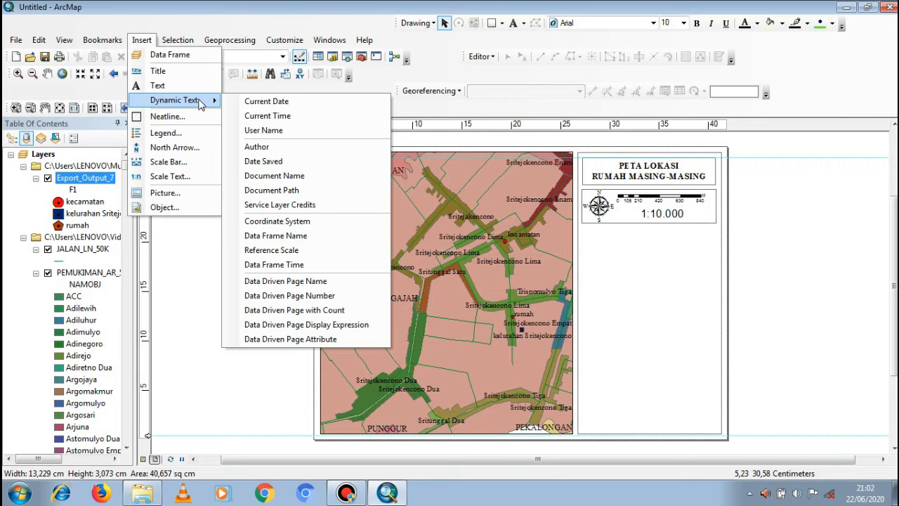
left_click(264, 220)
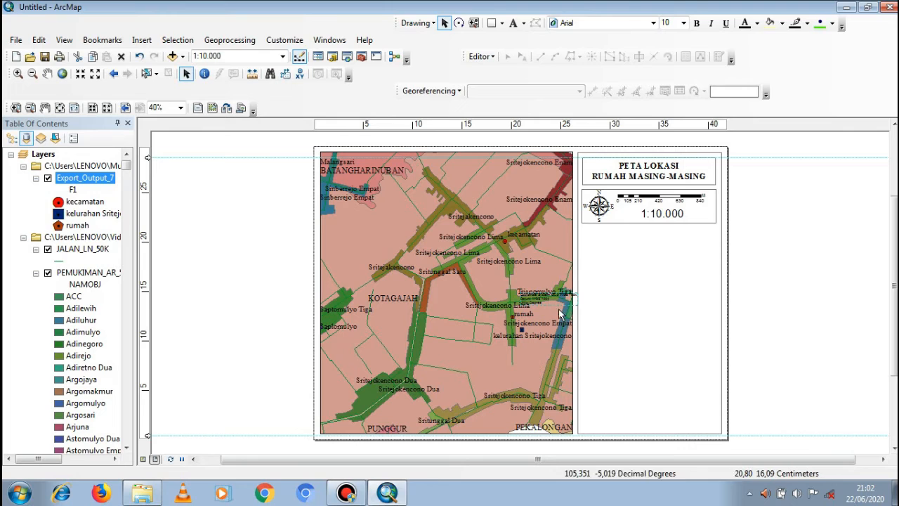
left_click_drag(543, 299, 610, 239)
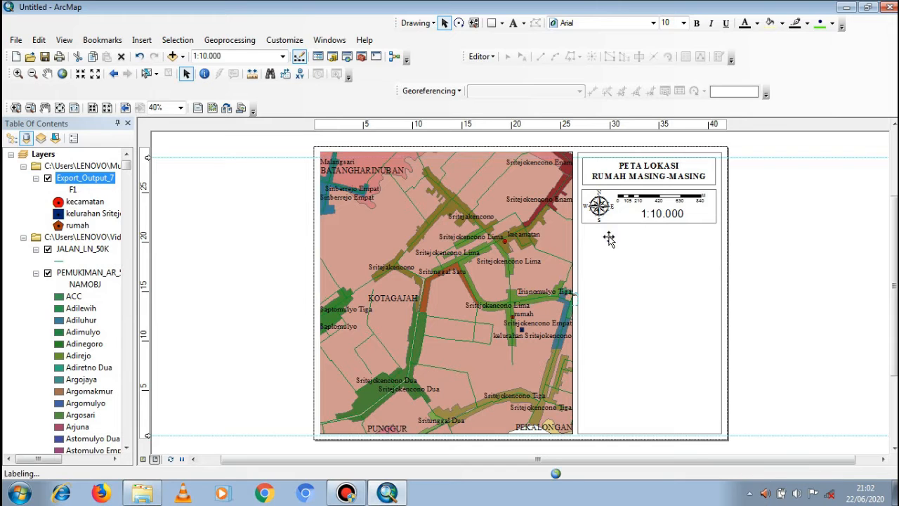
left_click(609, 239)
double_click(610, 240)
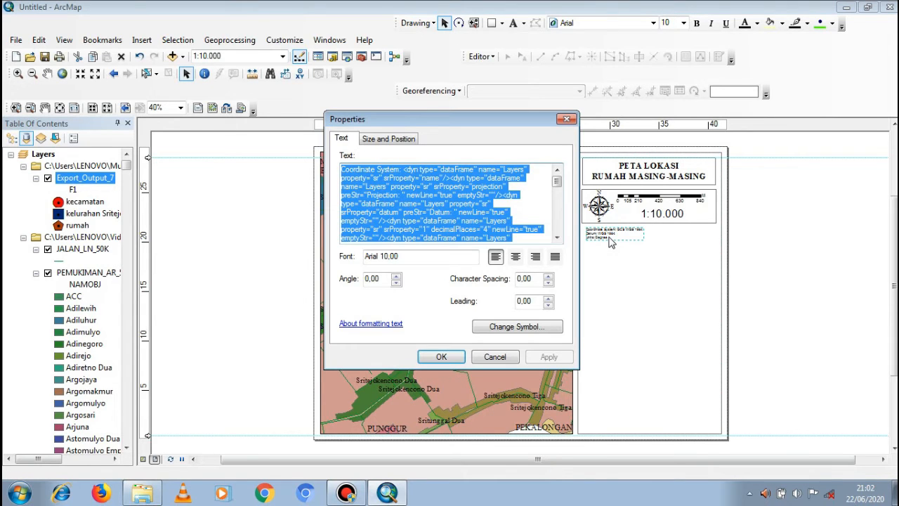
left_click(567, 119)
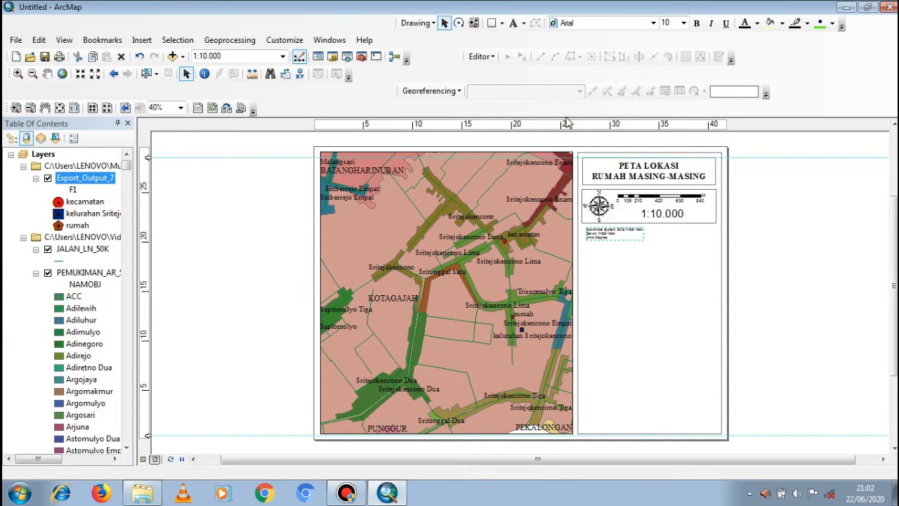
Step: Format the coordinate system text in Times New Roman at font size 20
left_click(683, 22)
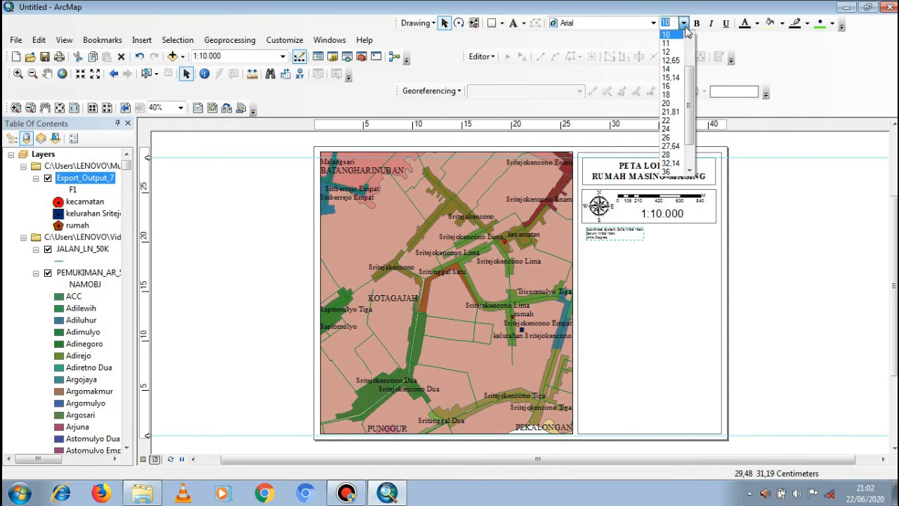
left_click(666, 103)
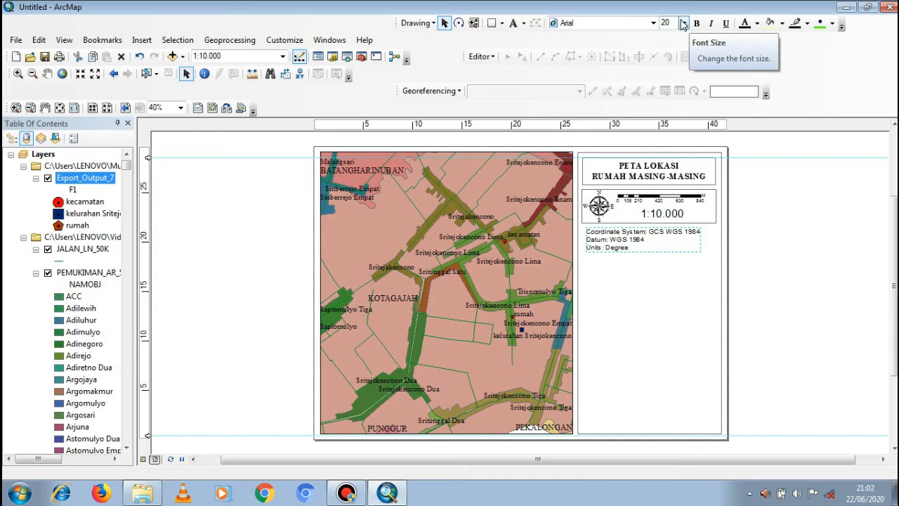
left_click(640, 24)
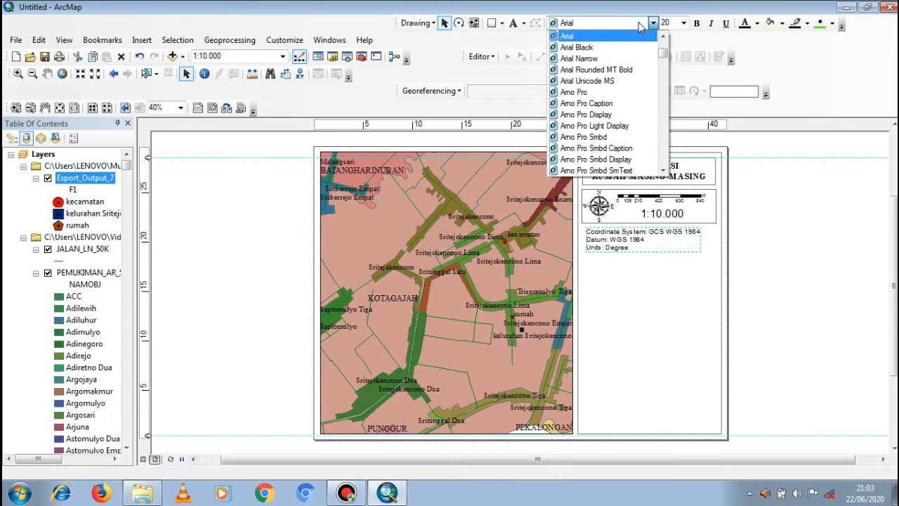
left_click(630, 27)
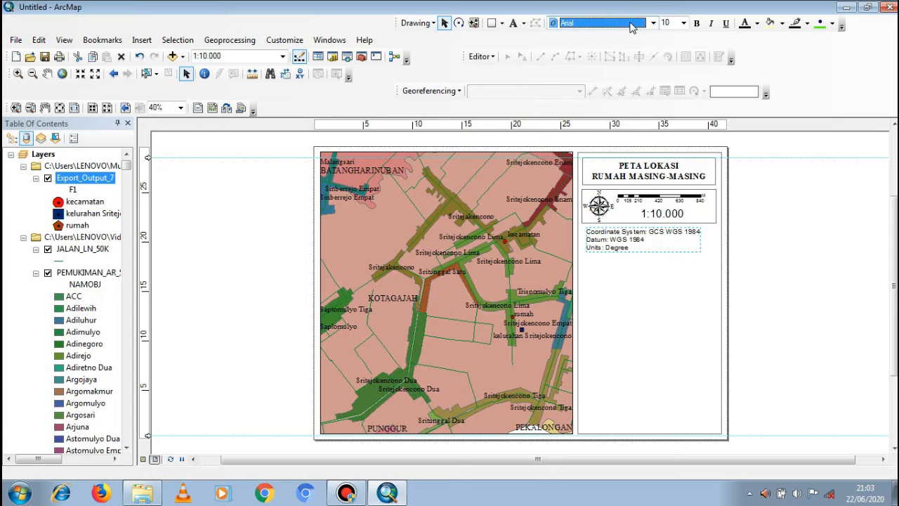
type("Tahoma")
key("Return")
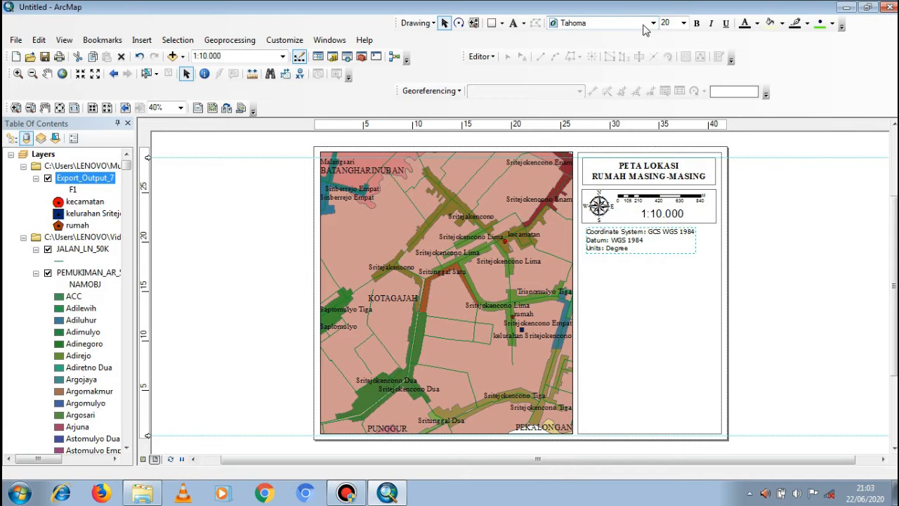
left_click(652, 23)
left_click(611, 88)
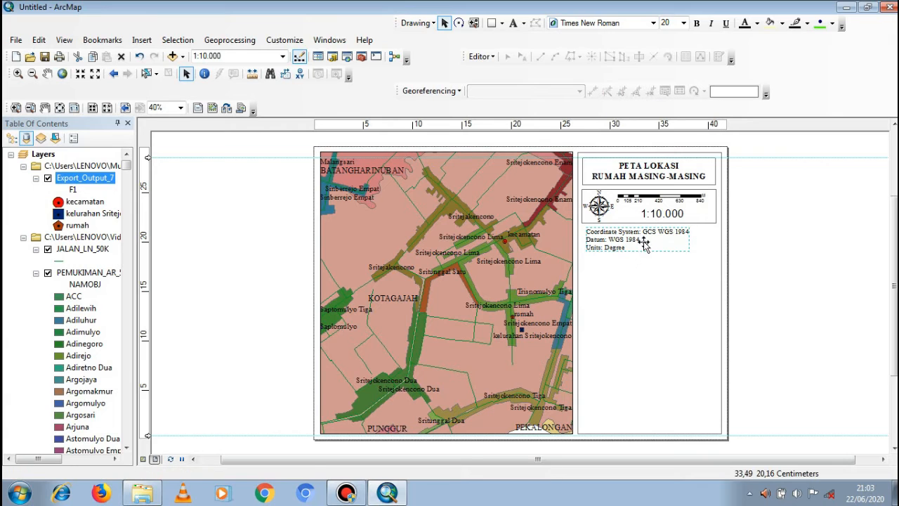
Step: Set the coordinate system text to font size 21,81 and shift it slightly toward the panel's left edge
left_click(684, 23)
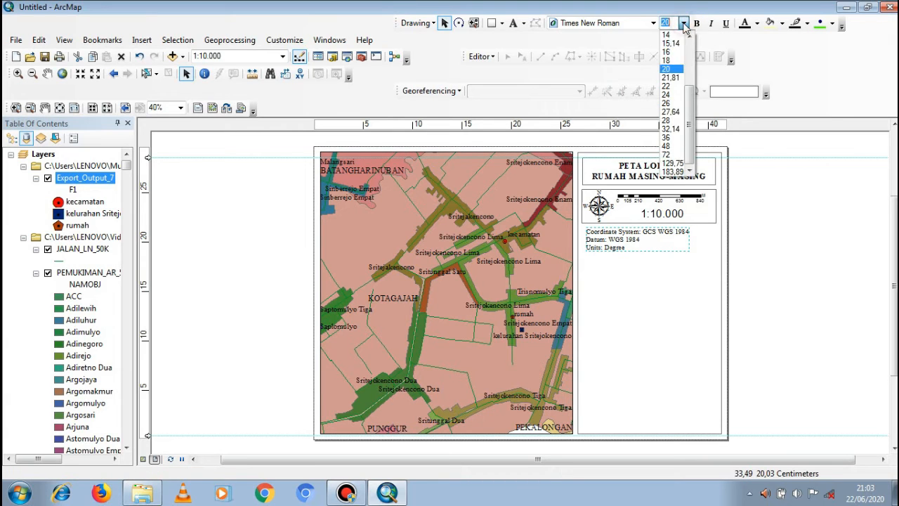
left_click(665, 77)
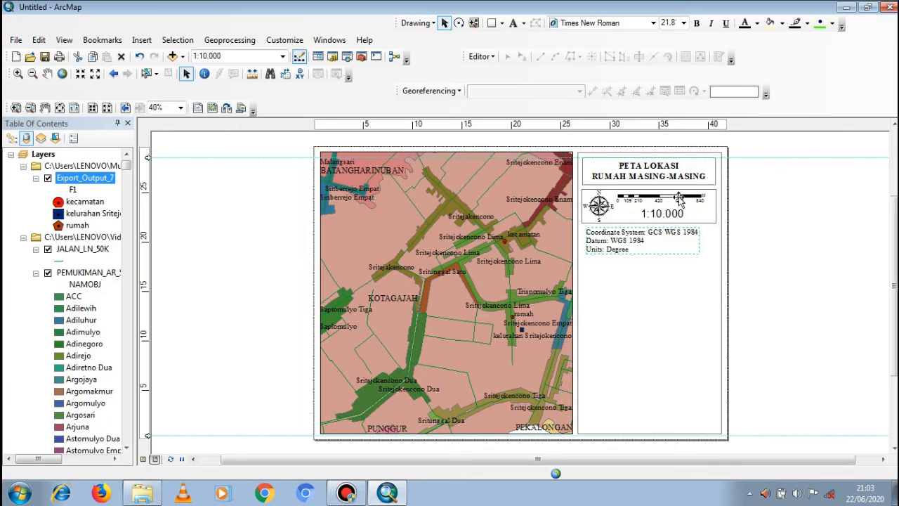
left_click_drag(634, 243, 629, 243)
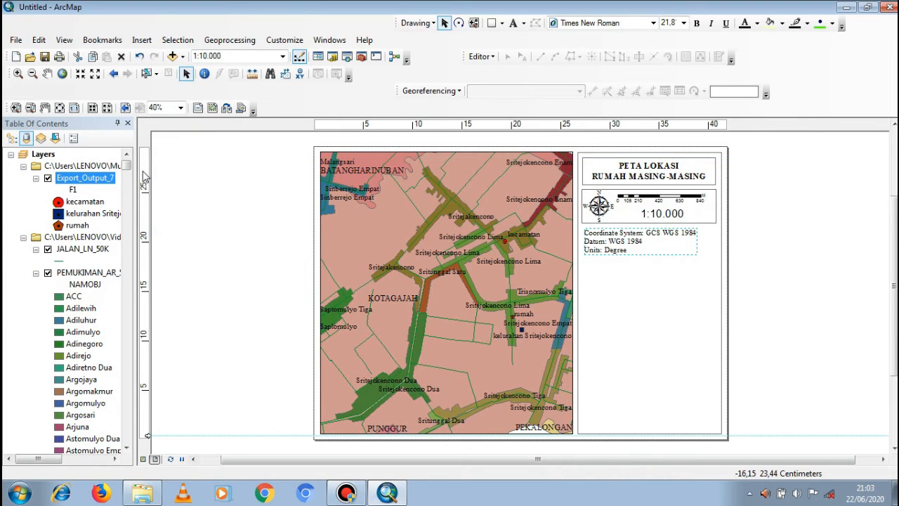
Step: Move the upper horizontal guide just below the scale box and draw a rectangle about 13.5 by 2.9 cm from it over the coordinate system text
left_click_drag(148, 158, 148, 224)
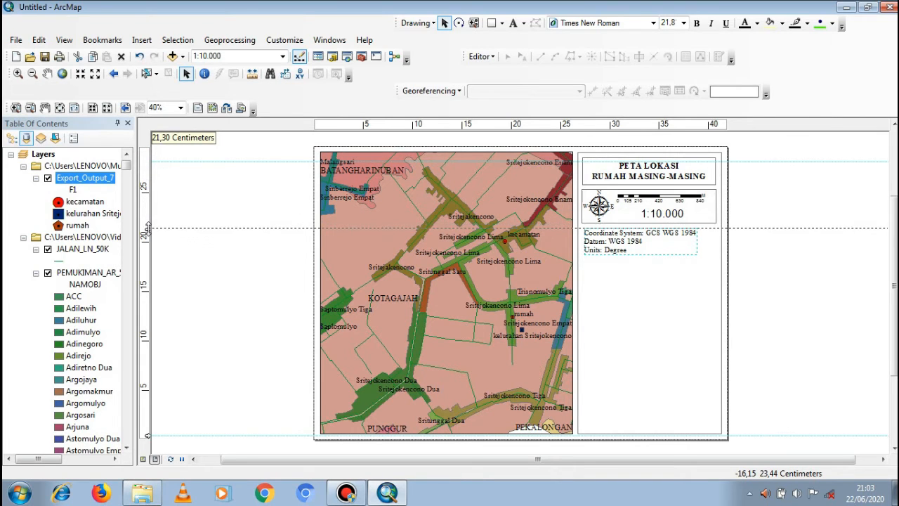
left_click_drag(148, 227, 148, 227)
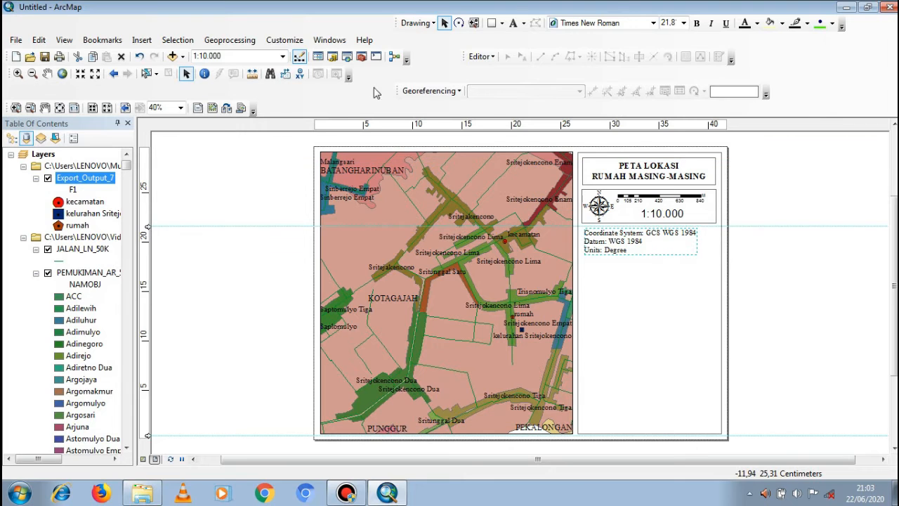
left_click(491, 24)
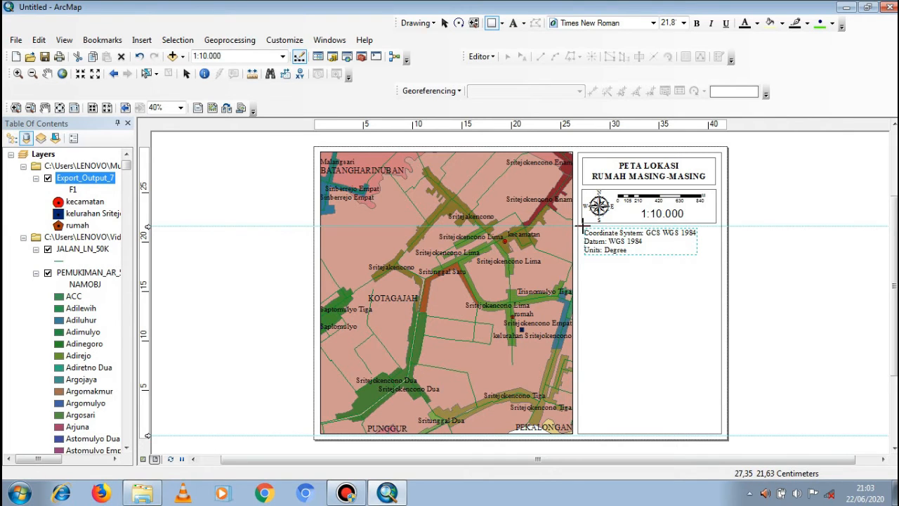
mouse_move(582, 226)
left_mouse_down()
mouse_move(621, 254)
mouse_move(687, 274)
mouse_move(719, 267)
mouse_move(715, 255)
left_mouse_up()
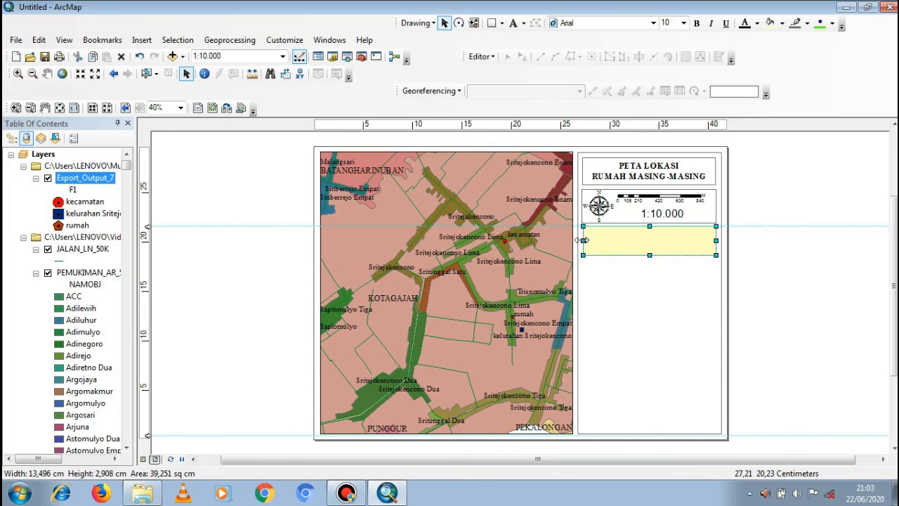
left_click_drag(583, 240, 581, 239)
Step: Give the rectangle over the coordinate system text no fill color and deselect it
left_click(782, 24)
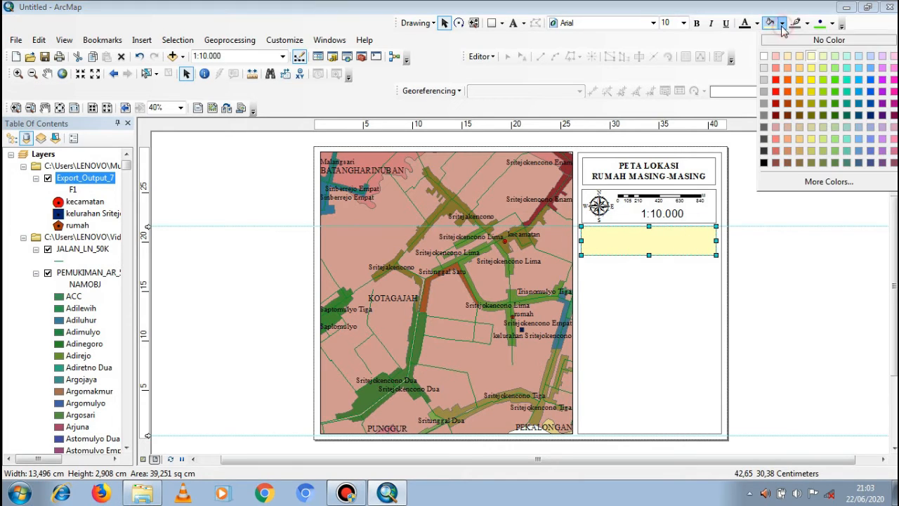
left_click(814, 40)
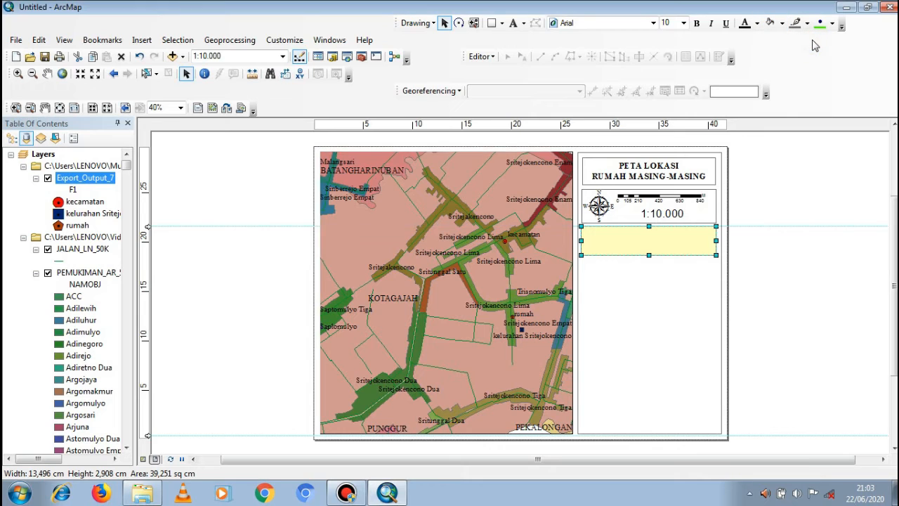
left_click(797, 322)
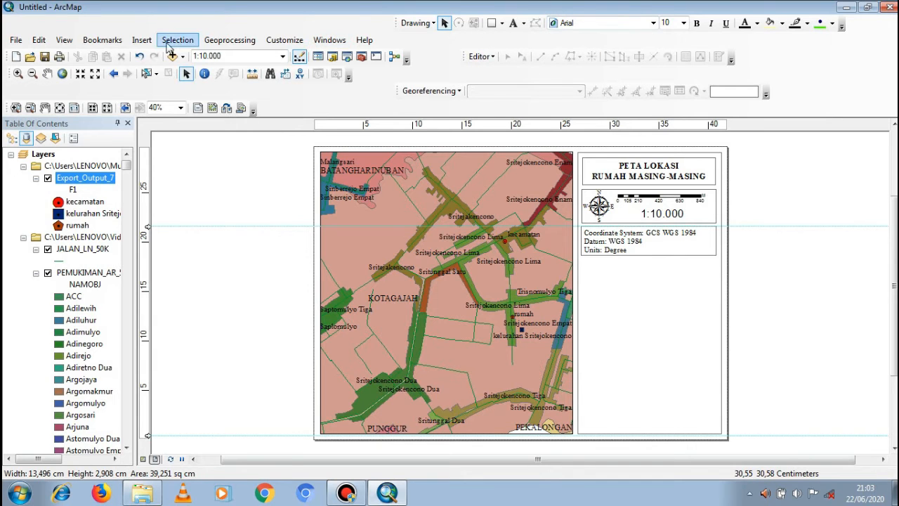
Step: Start a legend and remove ADMINISTRASIKECAMATAN_AR_50K and PEMUKIMAN_AR_50K from its items, keeping Export_Output_7 and JALAN_LN_50K
left_click(142, 40)
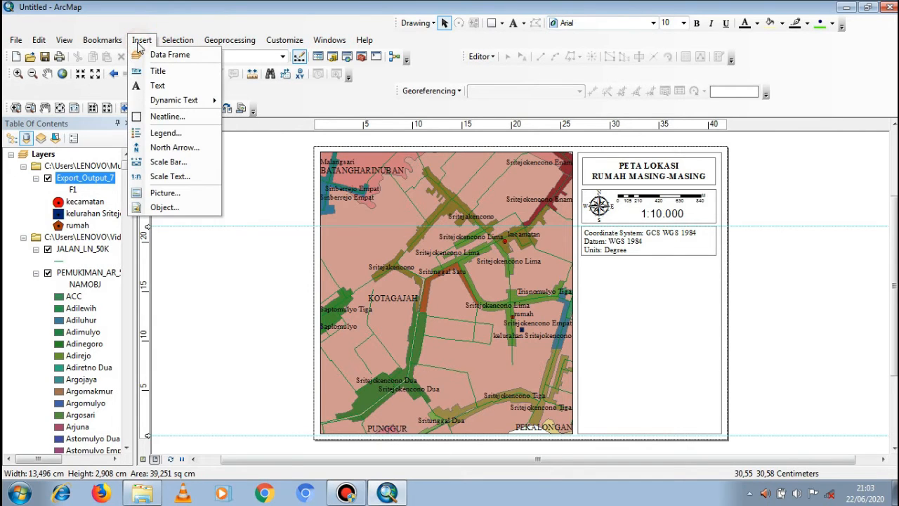
left_click(167, 133)
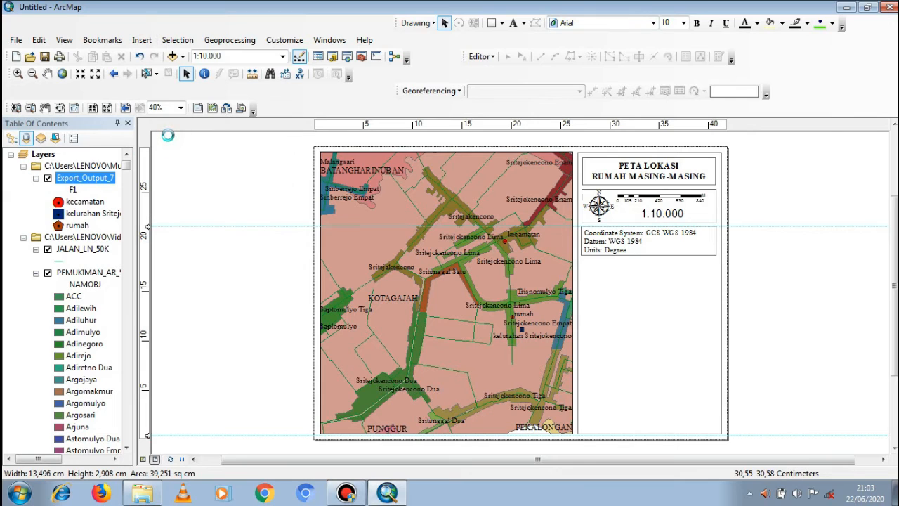
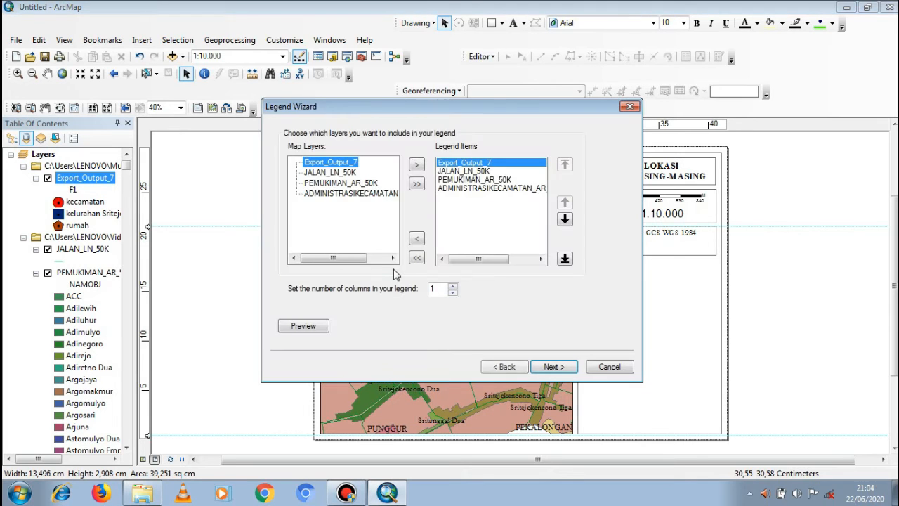
left_click(458, 189)
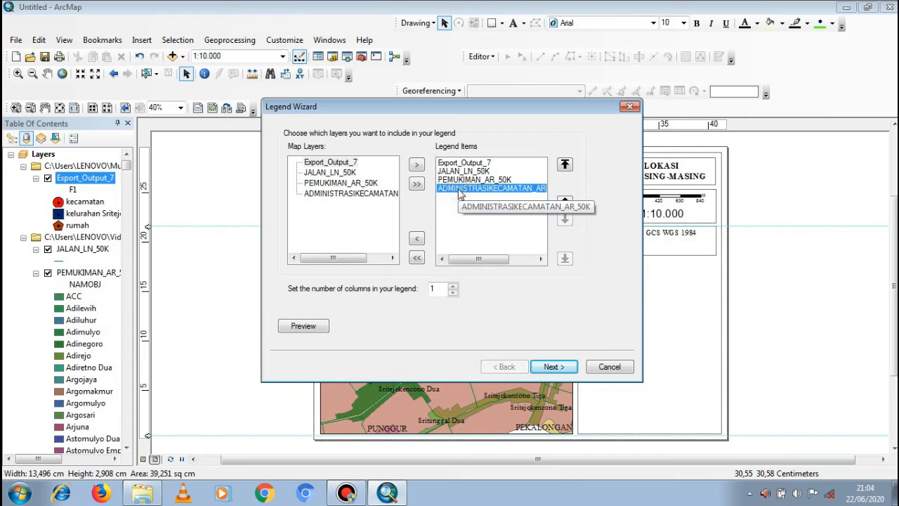
left_click(417, 238)
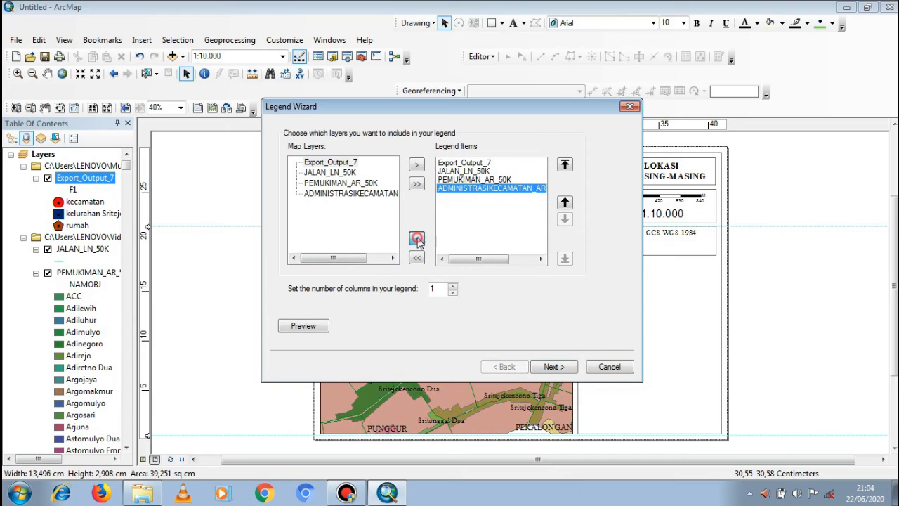
left_click(449, 172)
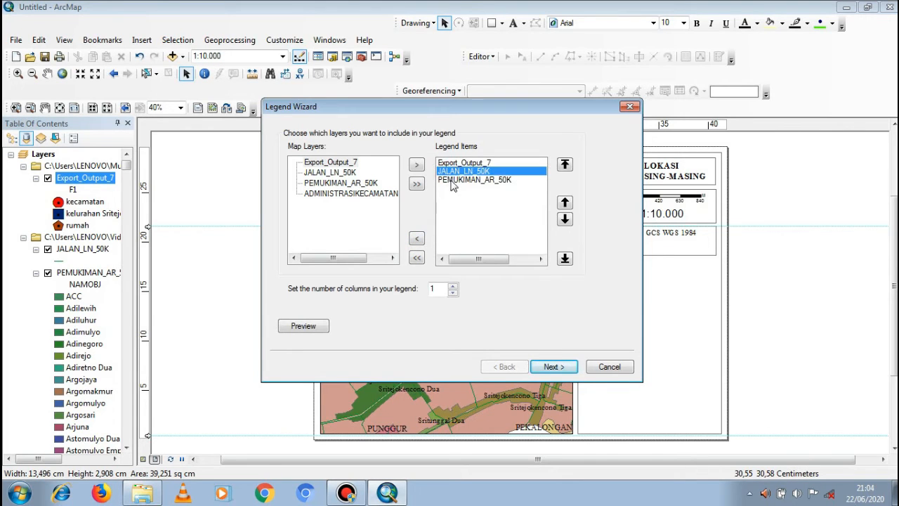
left_click(453, 180)
left_click(417, 239)
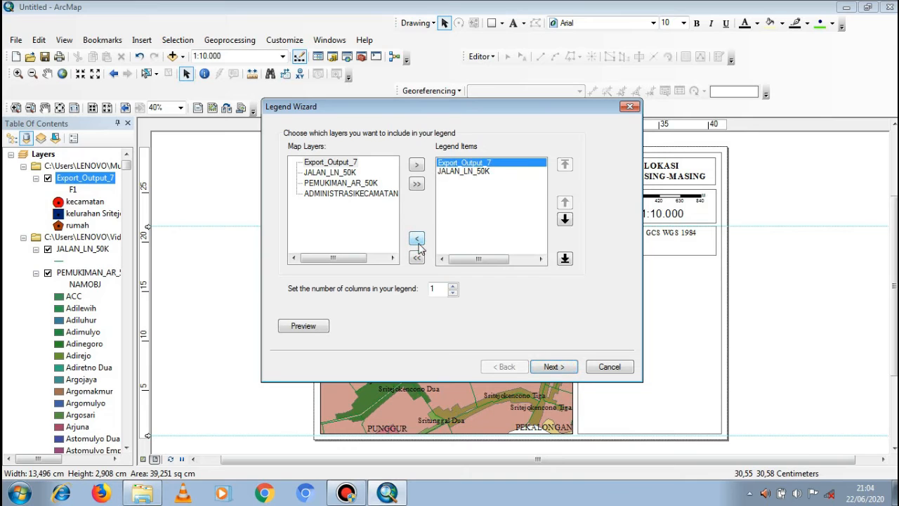
Step: Complete the legend with the default title, frame, patch and spacing settings and place it below the coordinate system box
left_click(561, 373)
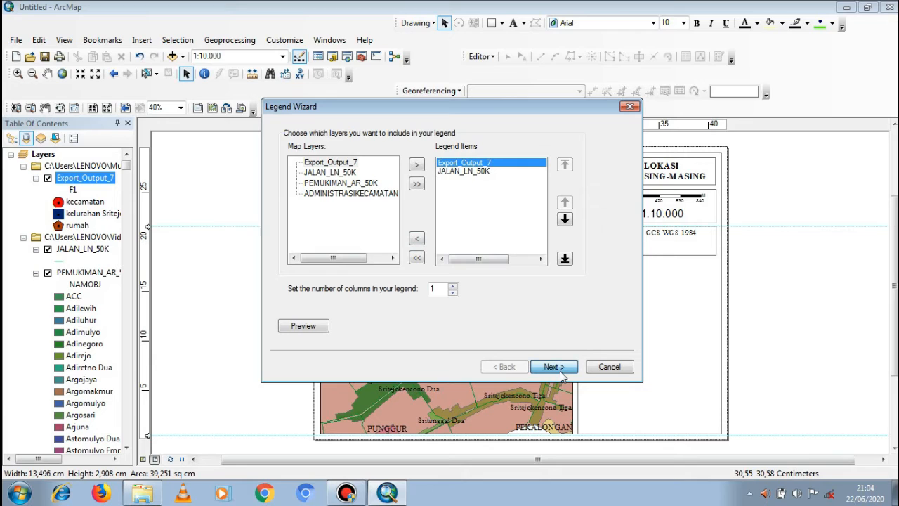
left_click(555, 365)
left_click(555, 367)
left_click(555, 366)
left_click(555, 366)
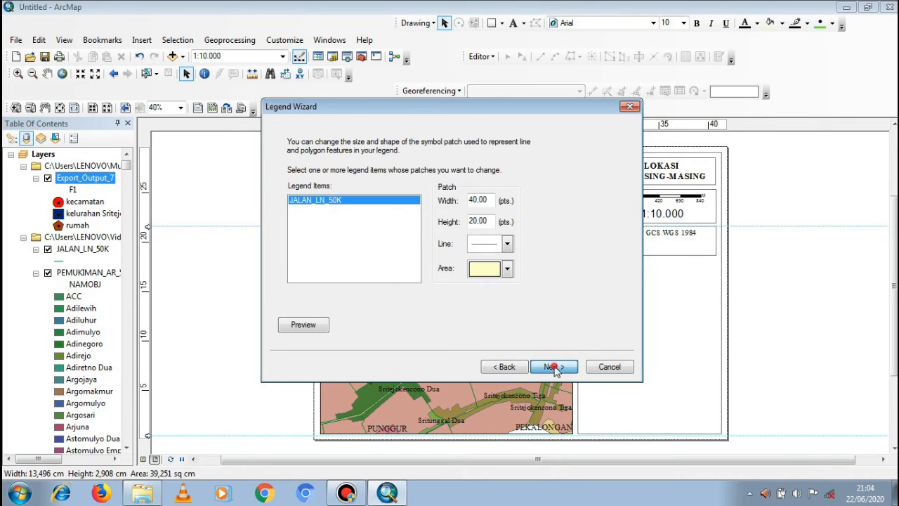
left_click(555, 368)
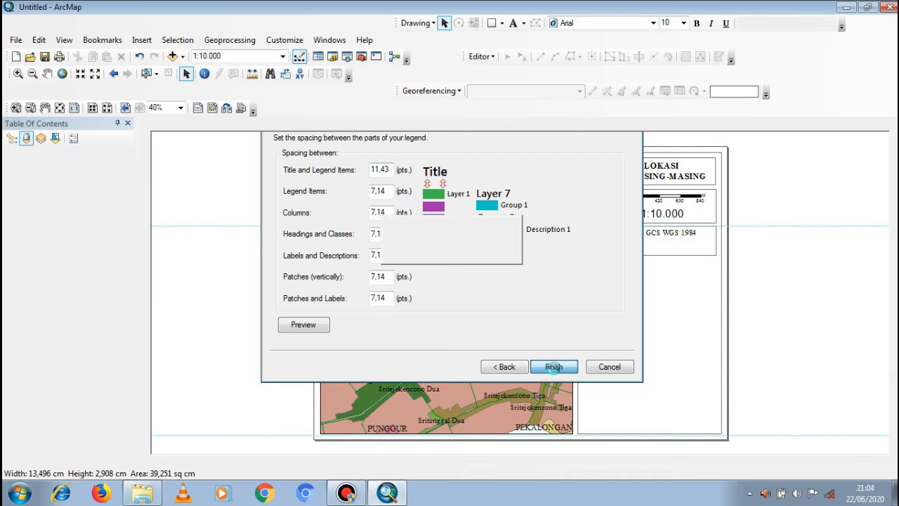
left_click_drag(453, 300, 611, 294)
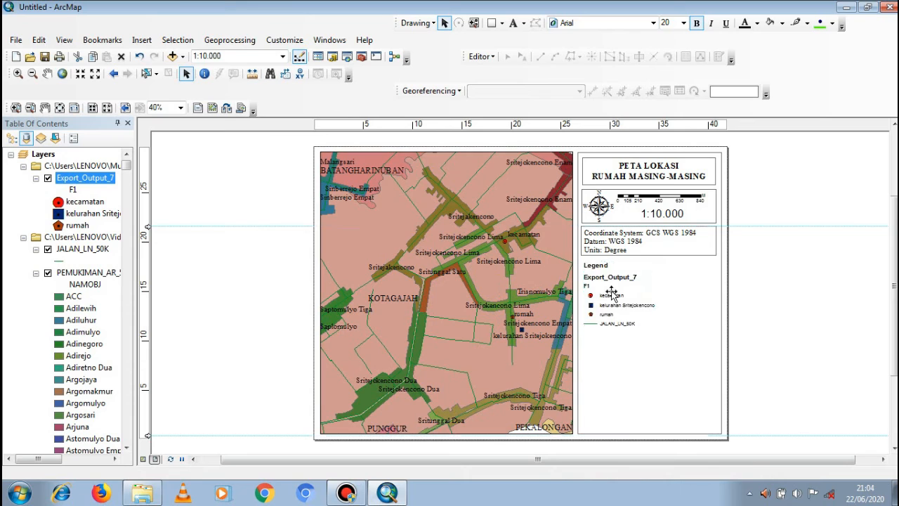
Step: Blank out the Export_Output_7 layer name and its F1 heading so neither is labelled in the legend
left_click(74, 181)
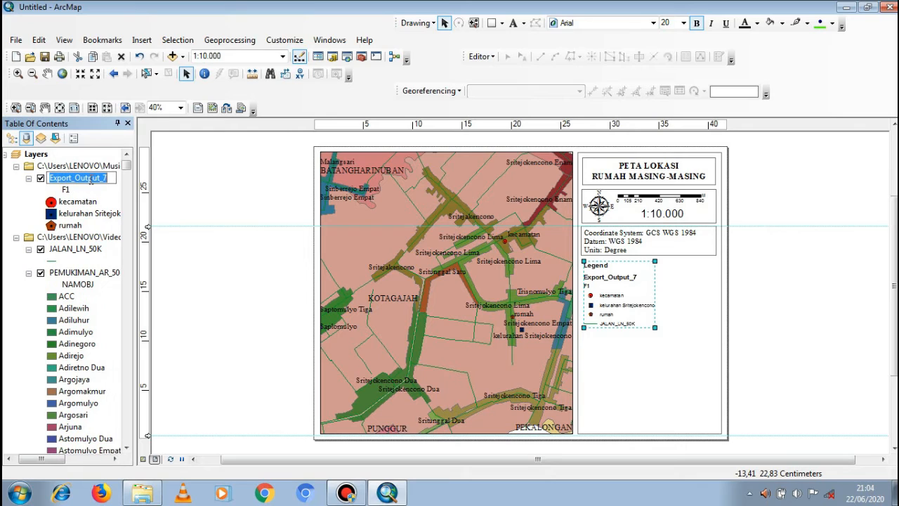
key("BackSpace")
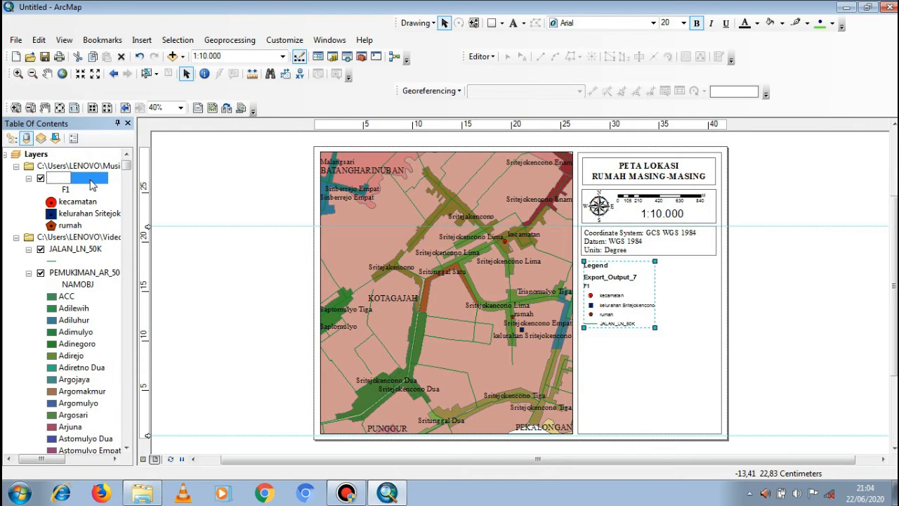
left_click(66, 189)
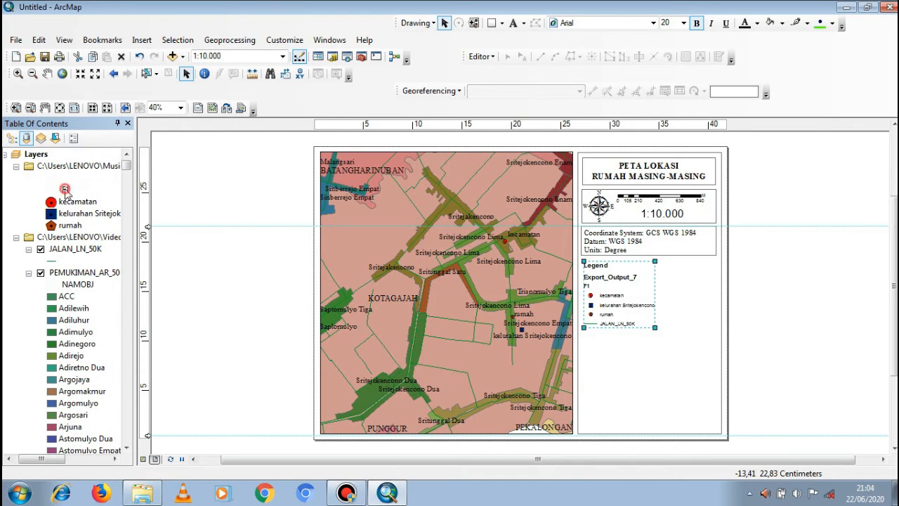
left_click(66, 190)
double_click(65, 190)
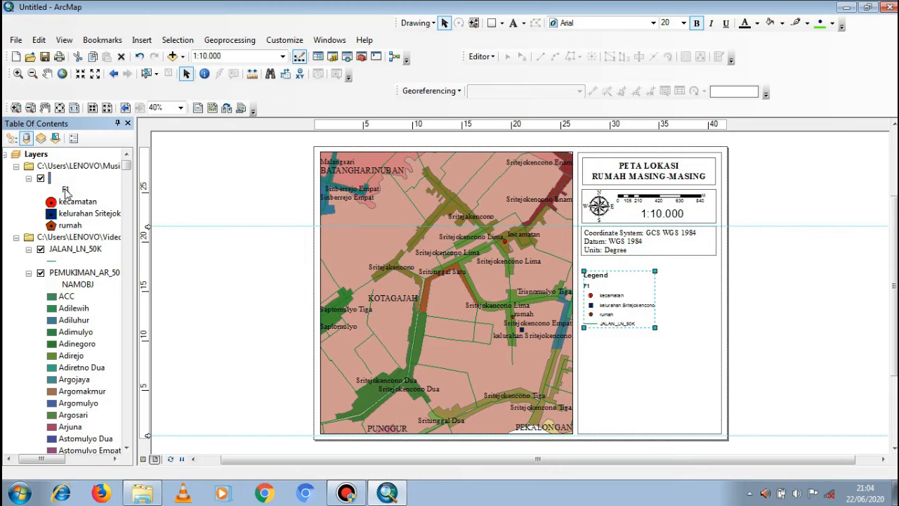
left_click(65, 189)
left_click(67, 190)
left_click(656, 366)
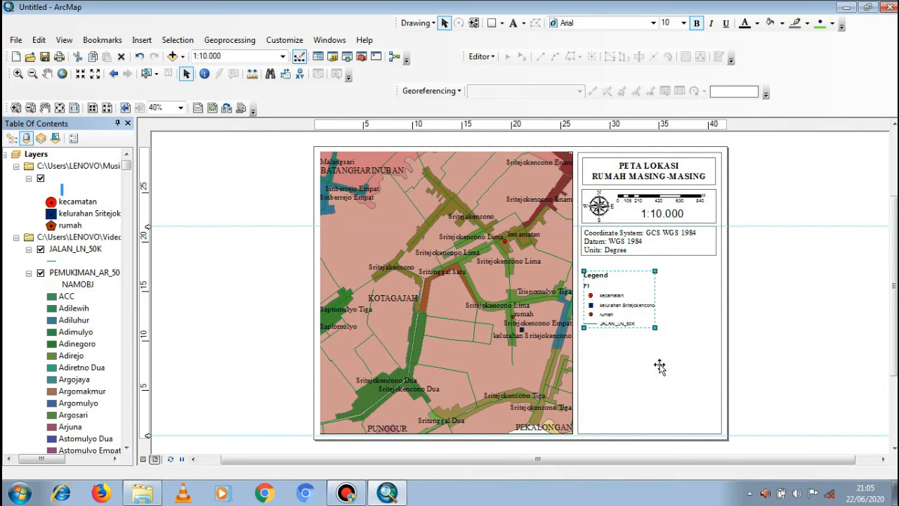
Step: Move the shortened legend up to just below the coordinate system box
left_click(606, 309)
left_click_drag(606, 309, 602, 287)
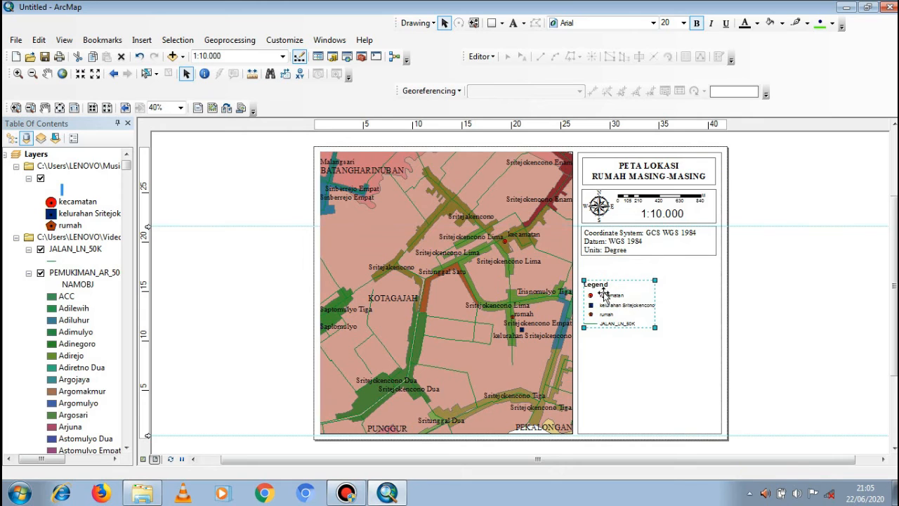
Step: Rename the JALAN_LN_50K layer as Jalan
left_click(88, 249)
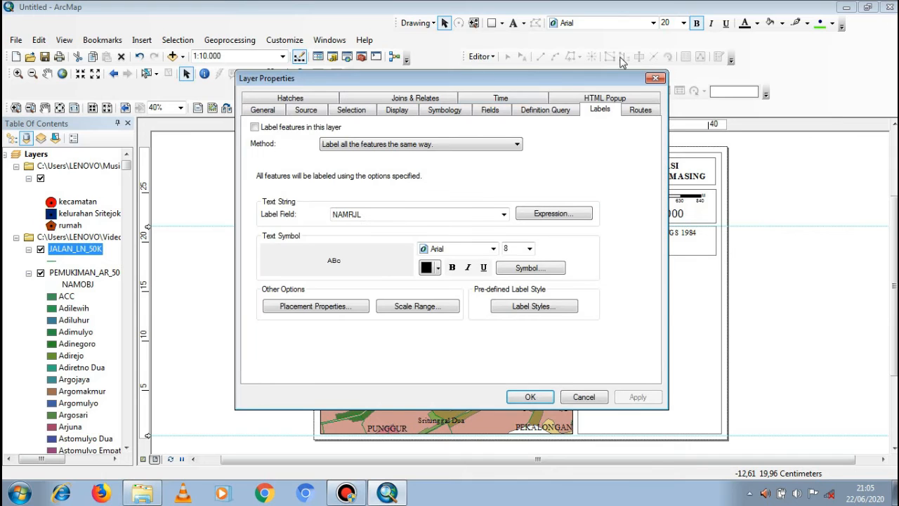
left_click(653, 79)
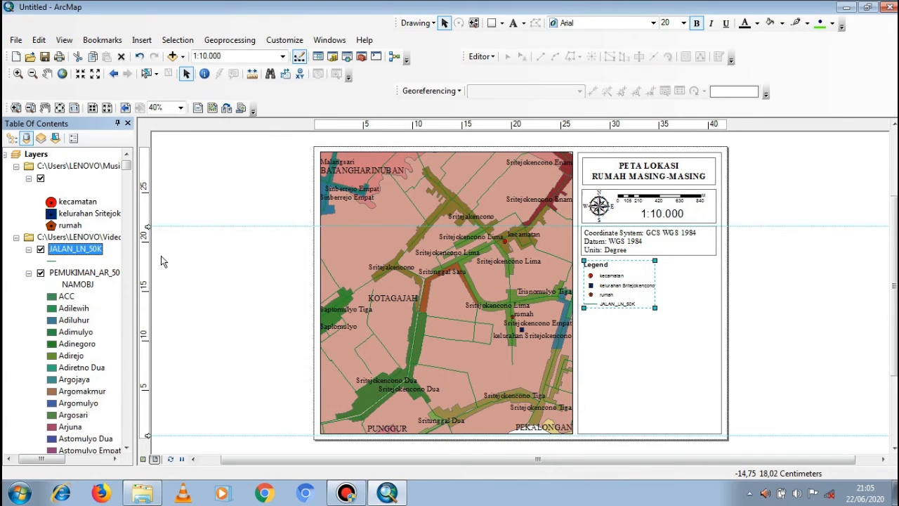
left_click(92, 251)
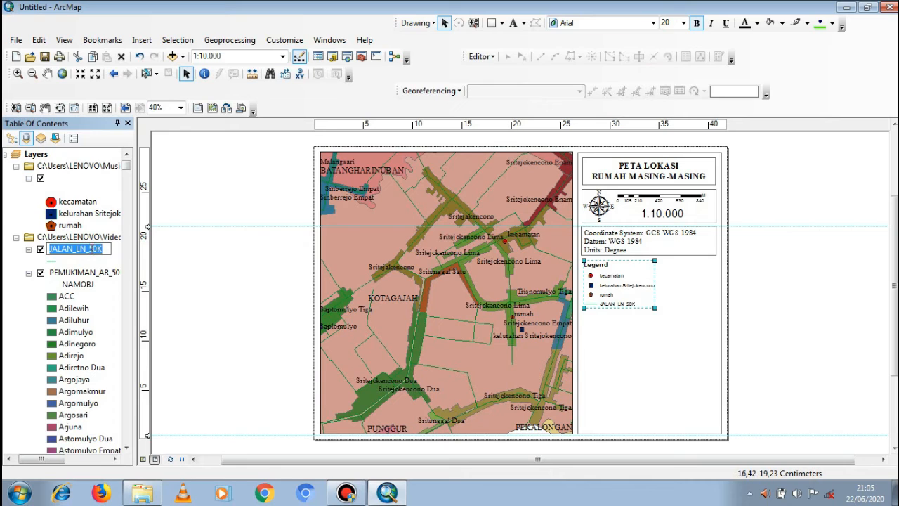
key("BackSpace")
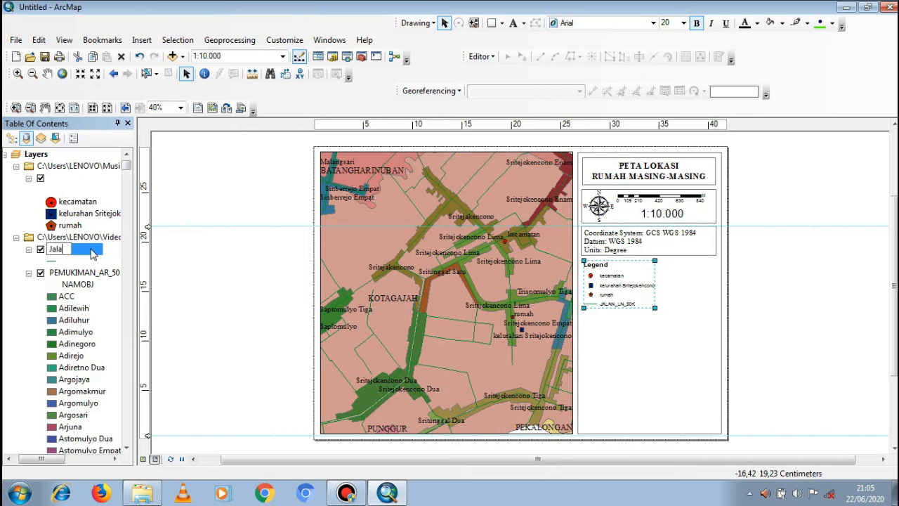
key("Return")
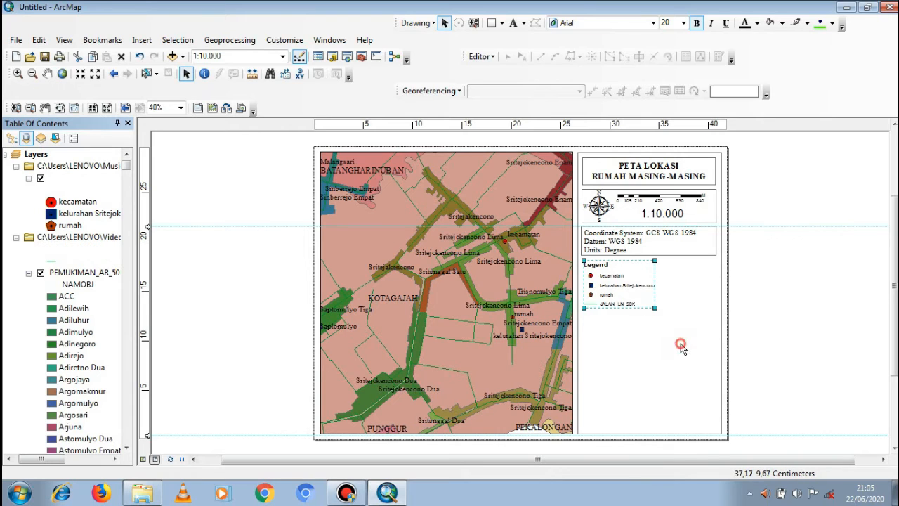
Step: Enlarge the legend slightly by stretching its lower outer corner, keeping it just below the coordinate system box
left_click(604, 288)
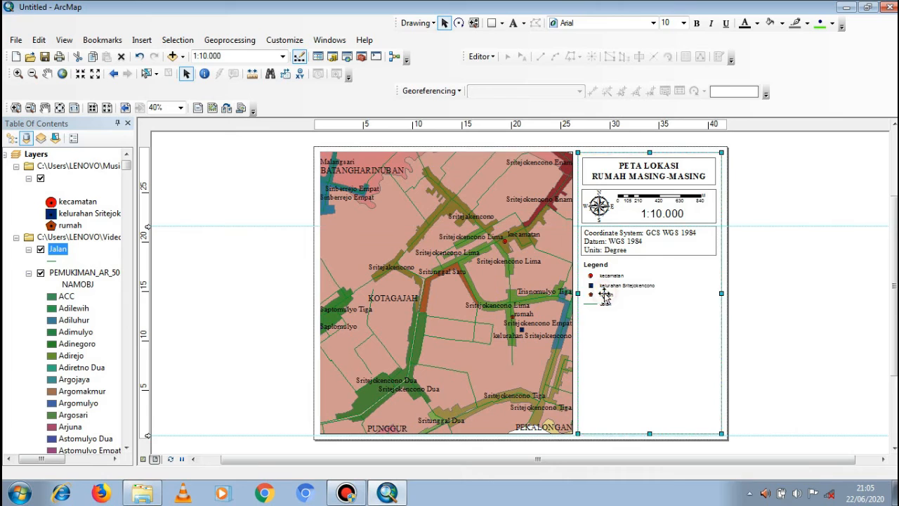
left_click(605, 290)
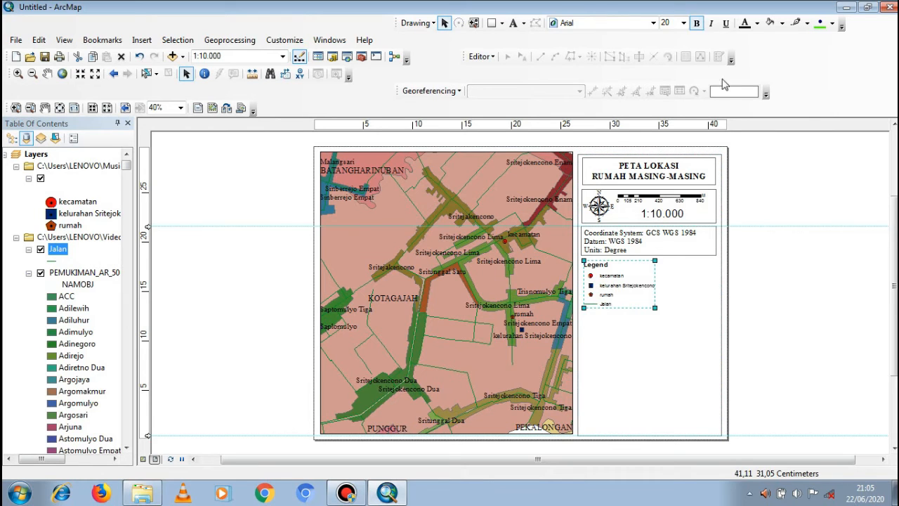
double_click(616, 288)
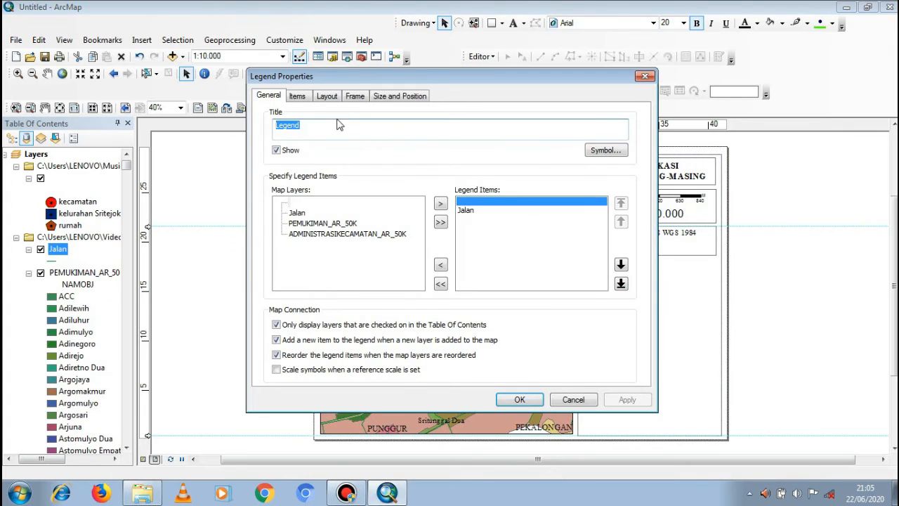
left_click(385, 95)
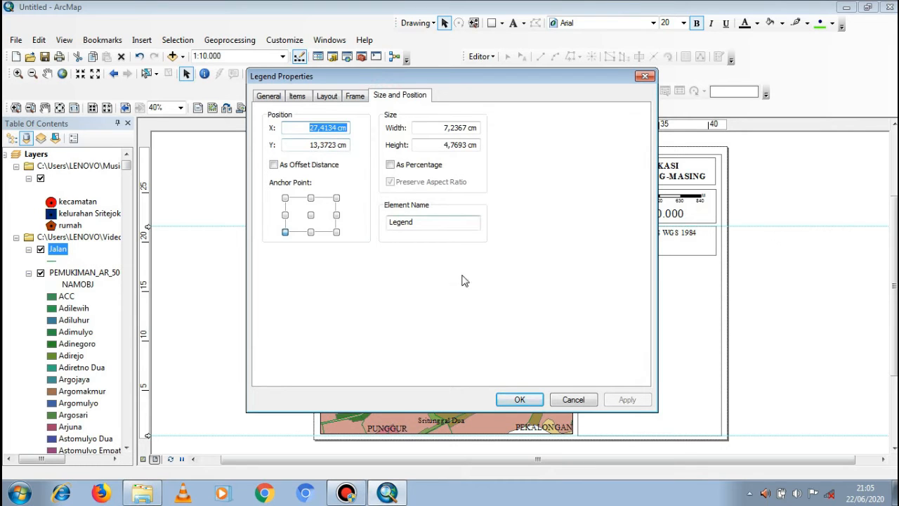
left_click(517, 399)
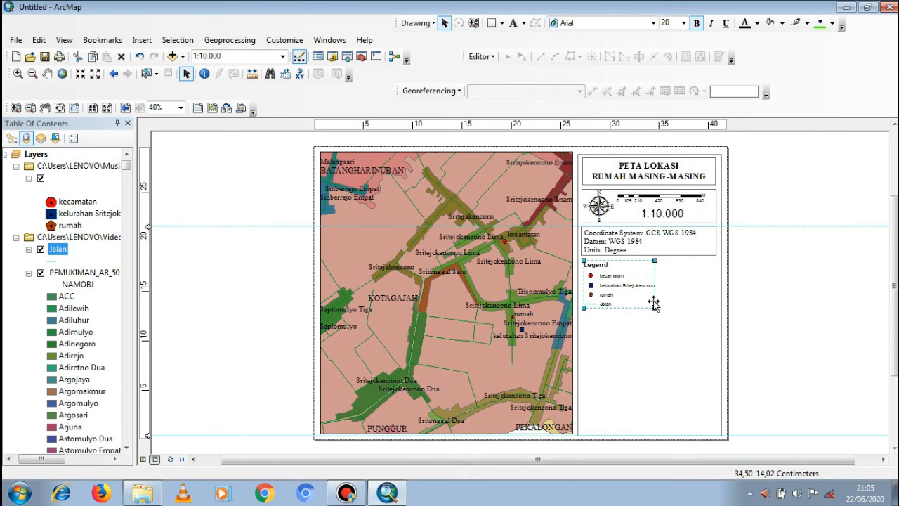
left_click_drag(647, 305, 687, 316)
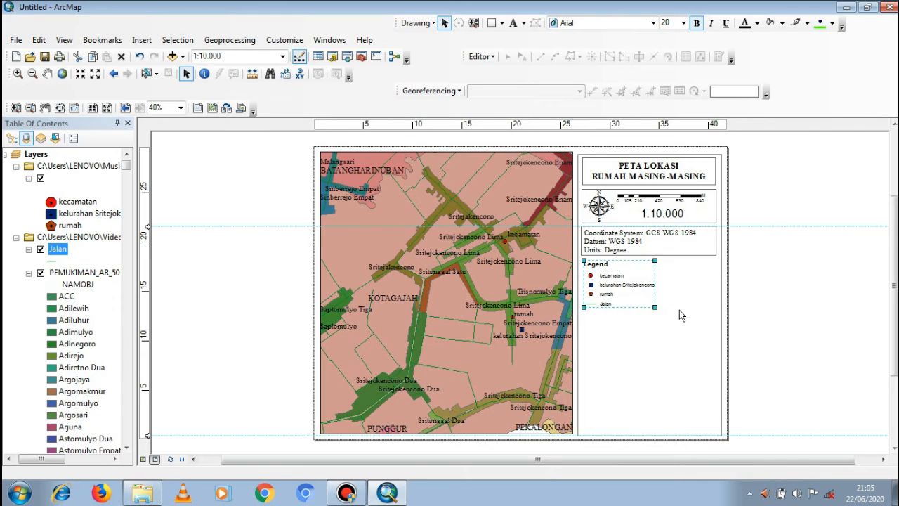
left_click_drag(656, 308, 667, 310)
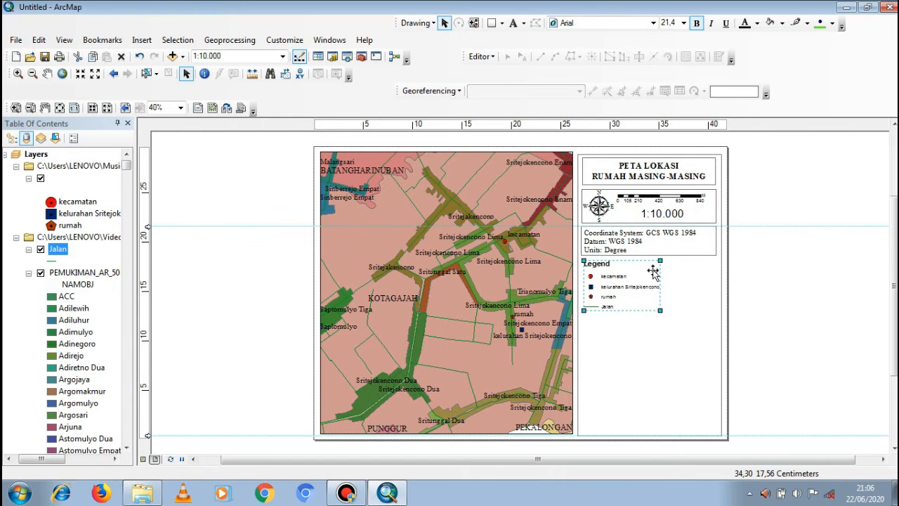
left_click(679, 307)
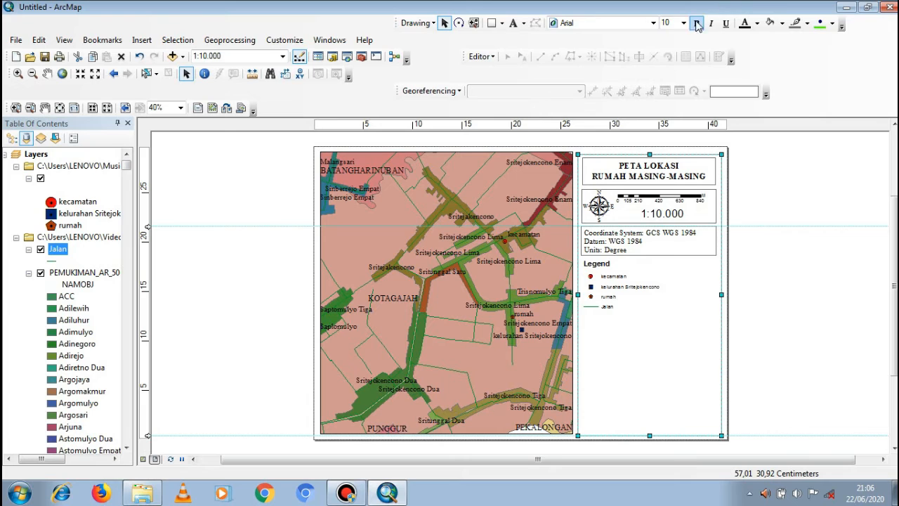
Step: Draw a rectangle about 13.63 cm wide and 5.35 cm high around the legend and remove its fill color
left_click(492, 23)
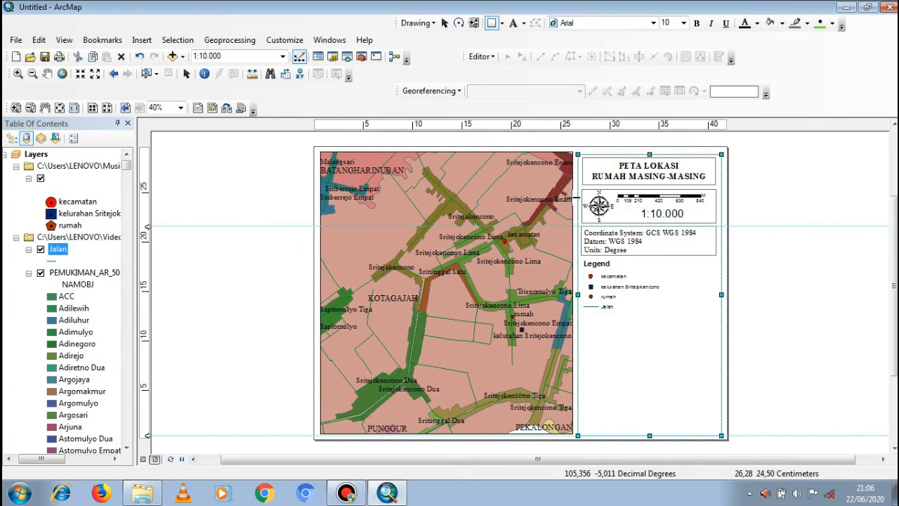
mouse_move(581, 259)
left_mouse_down()
mouse_move(651, 307)
mouse_move(715, 312)
left_mouse_up()
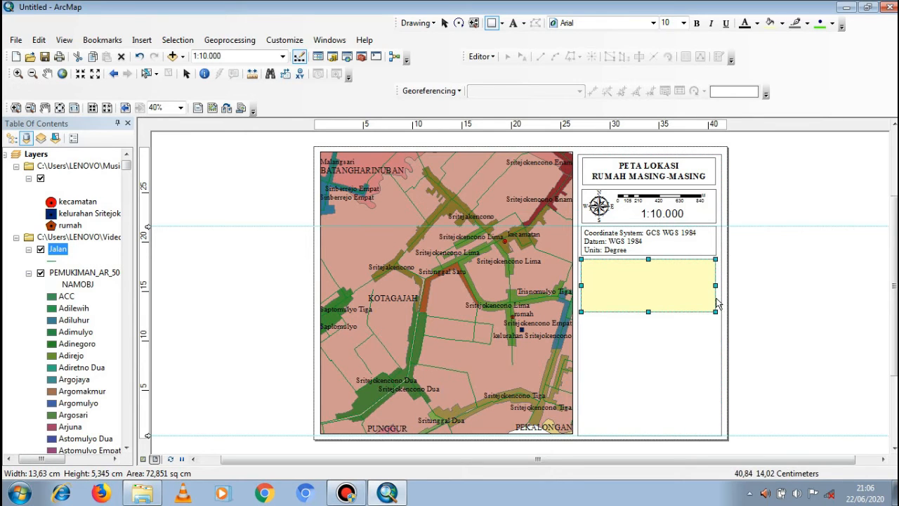
left_click(782, 24)
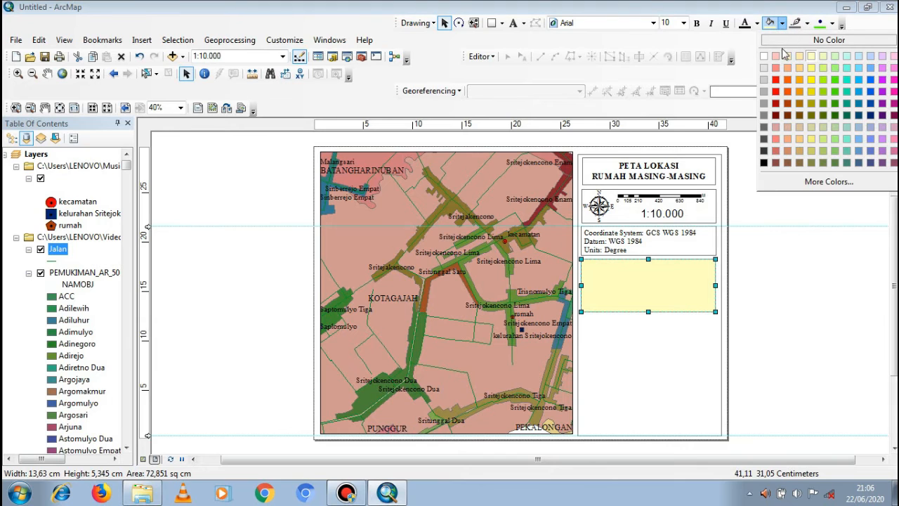
left_click(768, 46)
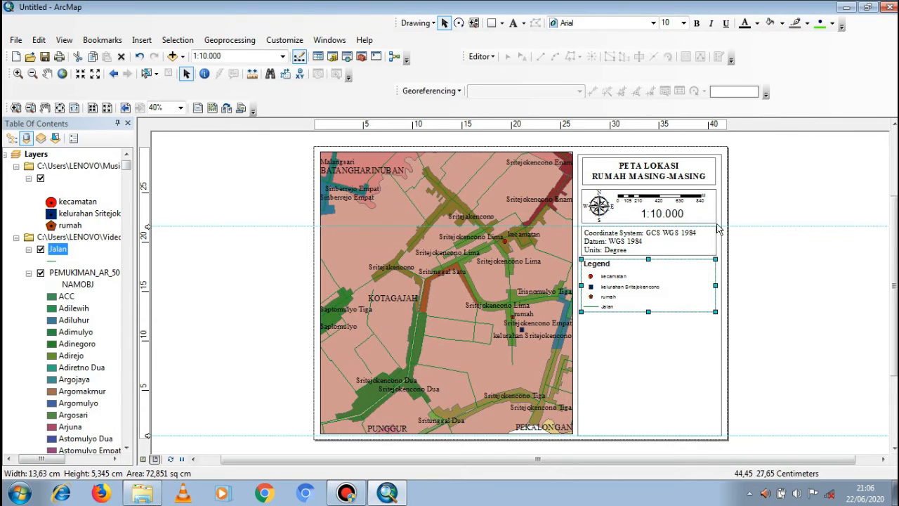
left_click(628, 357)
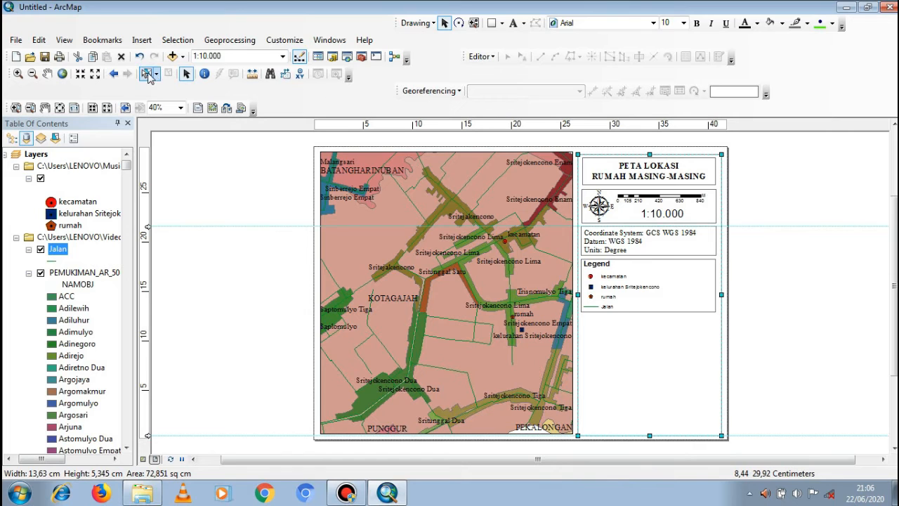
Step: Insert a new data frame and move it into the empty space below the legend box
left_click(138, 40)
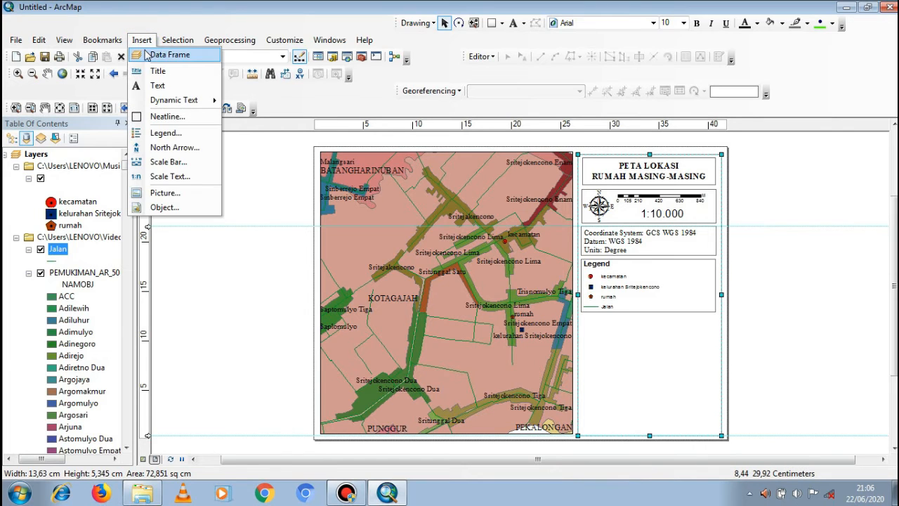
left_click(144, 53)
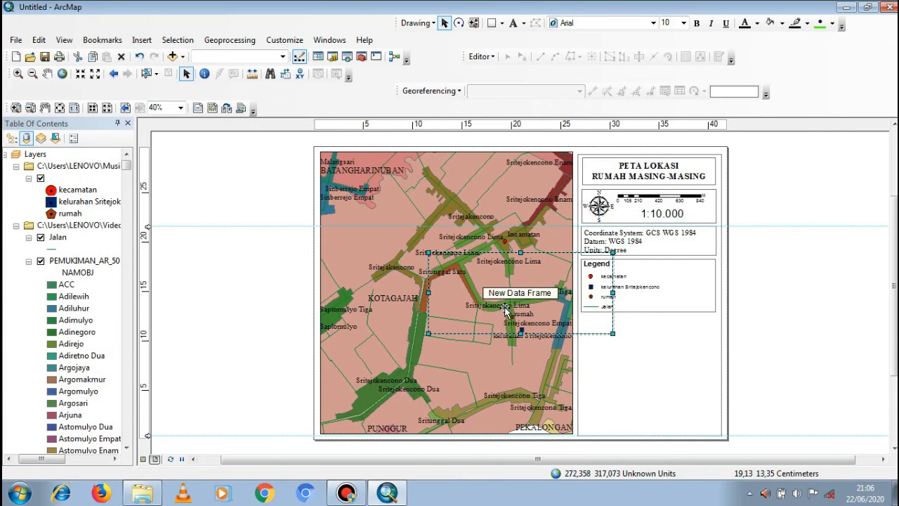
left_click_drag(609, 361, 671, 367)
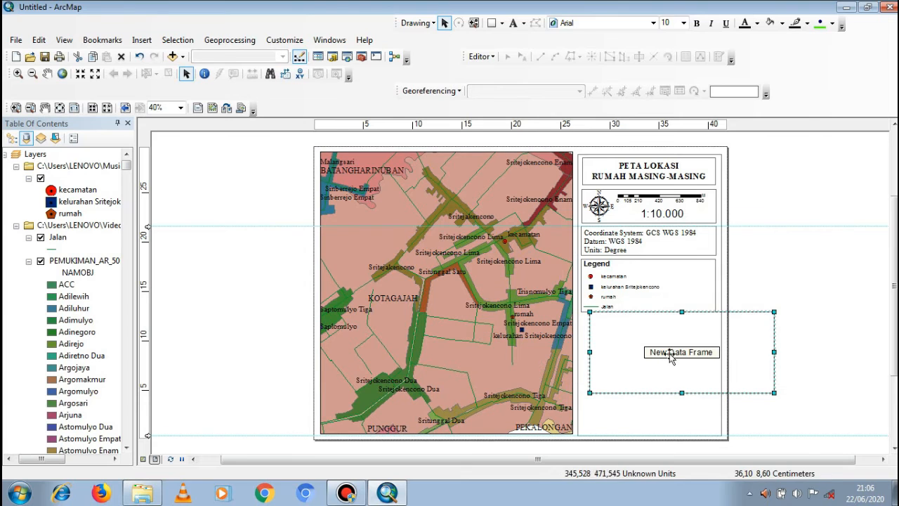
Step: Focus the new data frame and add ADMINISTRASIKECAMATAN_AR_50K.shp from the SHP LAMTENG folder to it
left_click(670, 353)
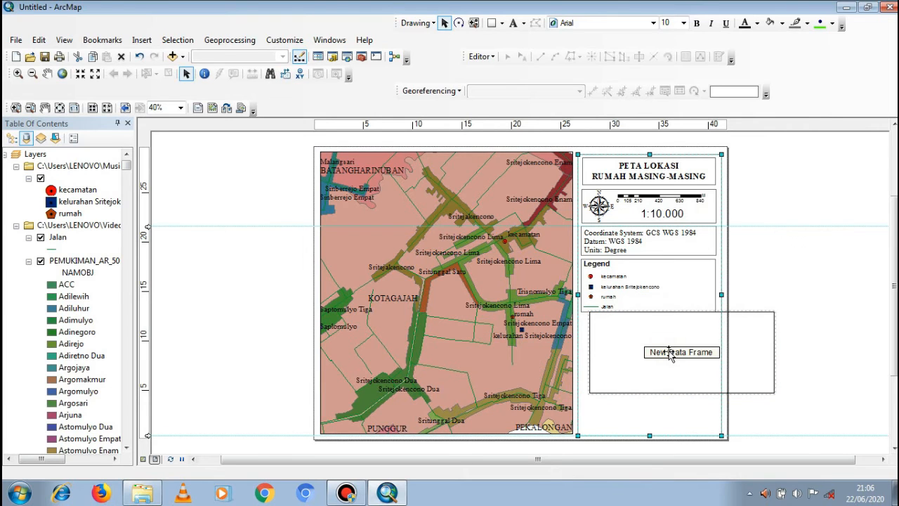
right_click(670, 355)
left_click(670, 356)
left_click(670, 356)
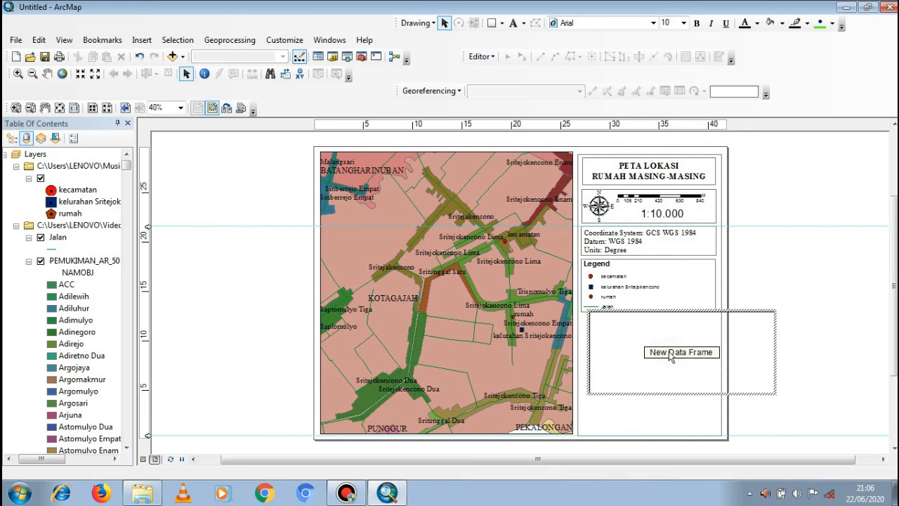
right_click(674, 356)
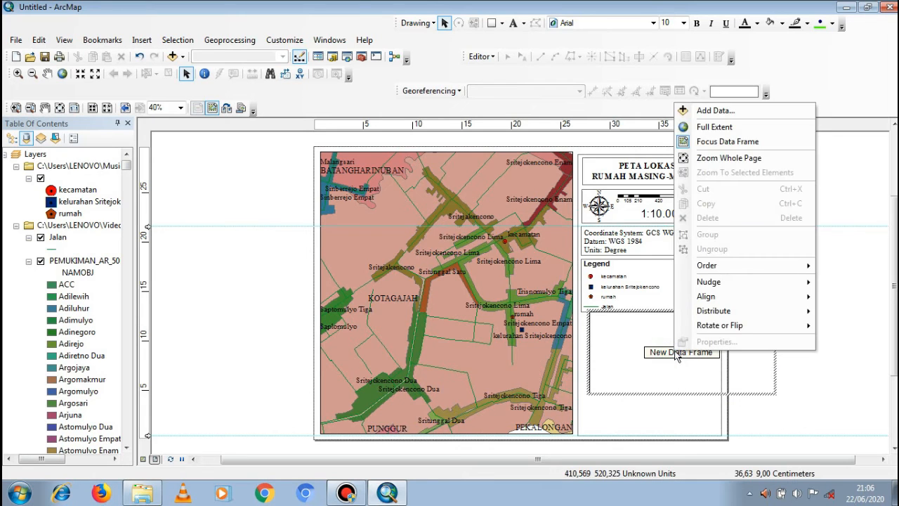
left_click(695, 109)
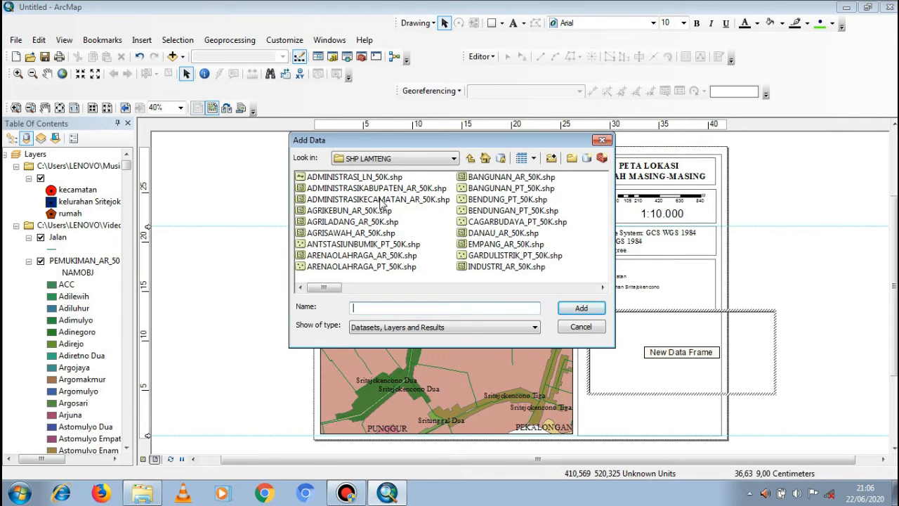
left_click(381, 200)
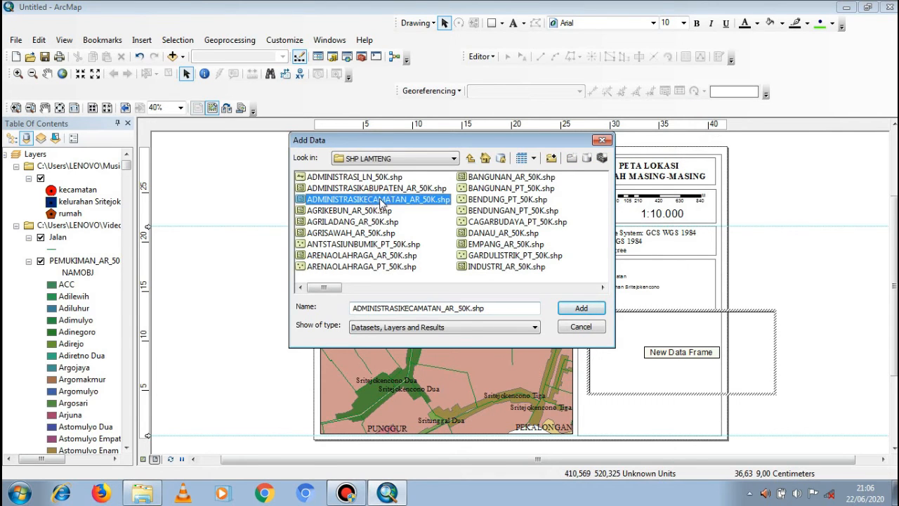
left_click(592, 312)
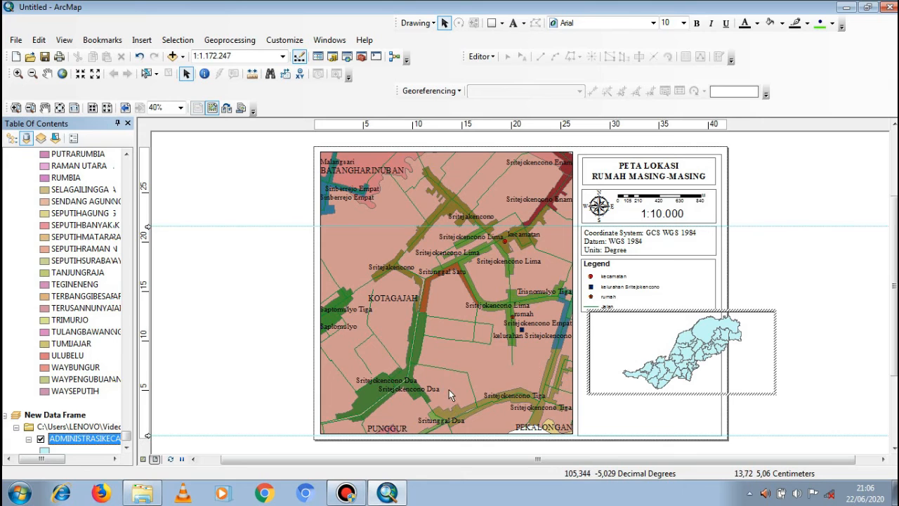
Step: Set NAMOBJ as the label field in the layer properties of the new data frame's district layer
right_click(96, 440)
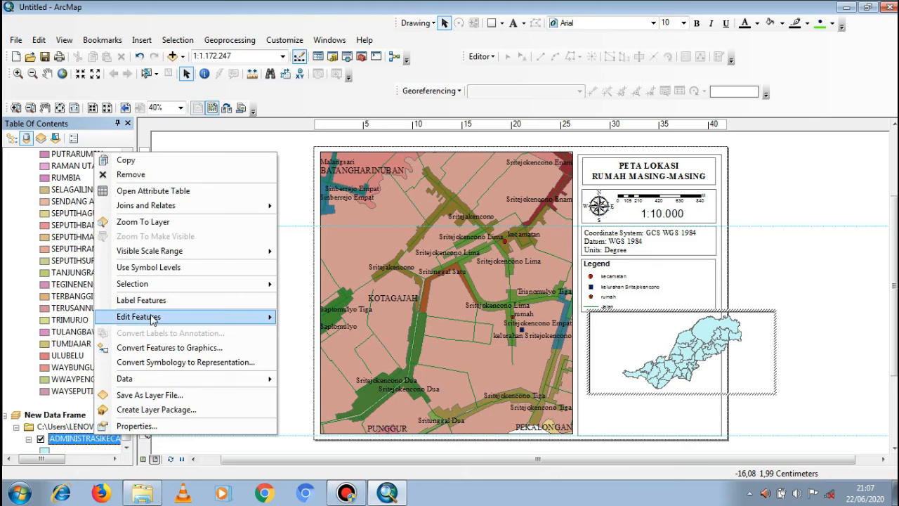
left_click(137, 426)
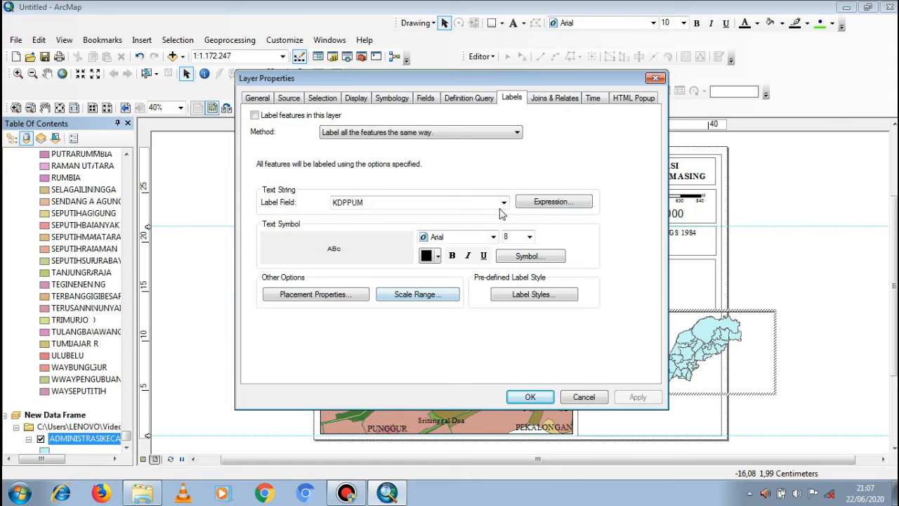
left_click(504, 203)
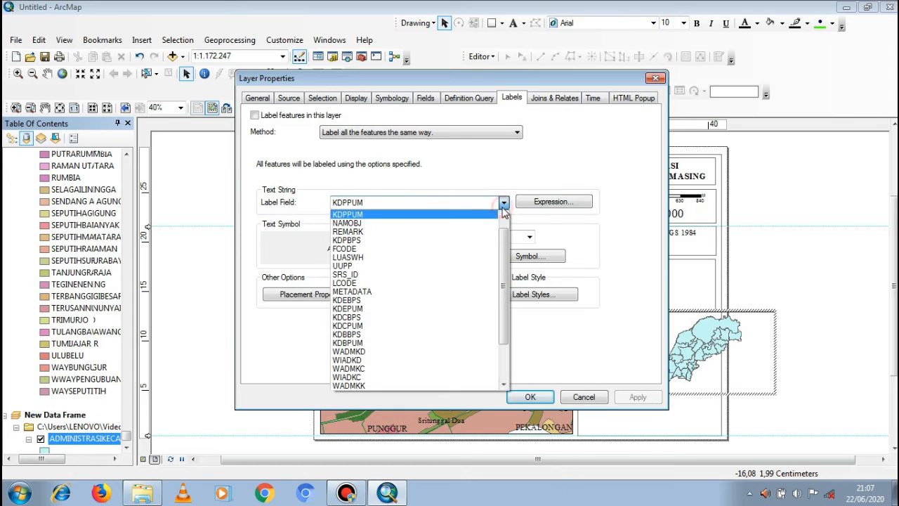
left_click(437, 223)
Step: Switch the district layer's symbology to unique values categories based on the NAMOBJ field
left_click(379, 100)
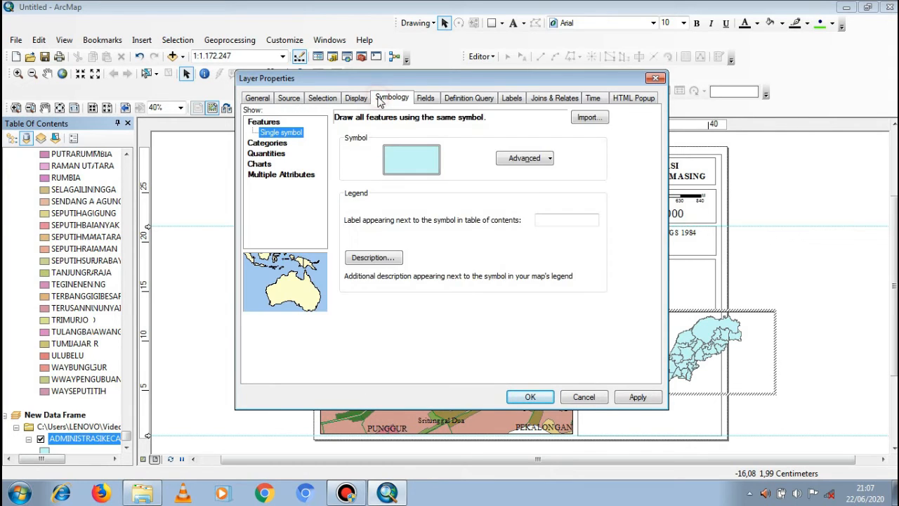
left_click(276, 144)
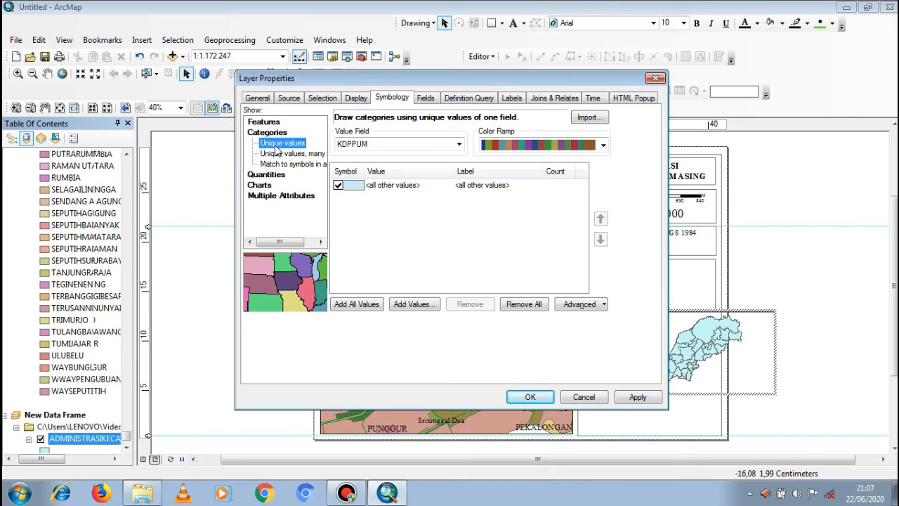
left_click(410, 143)
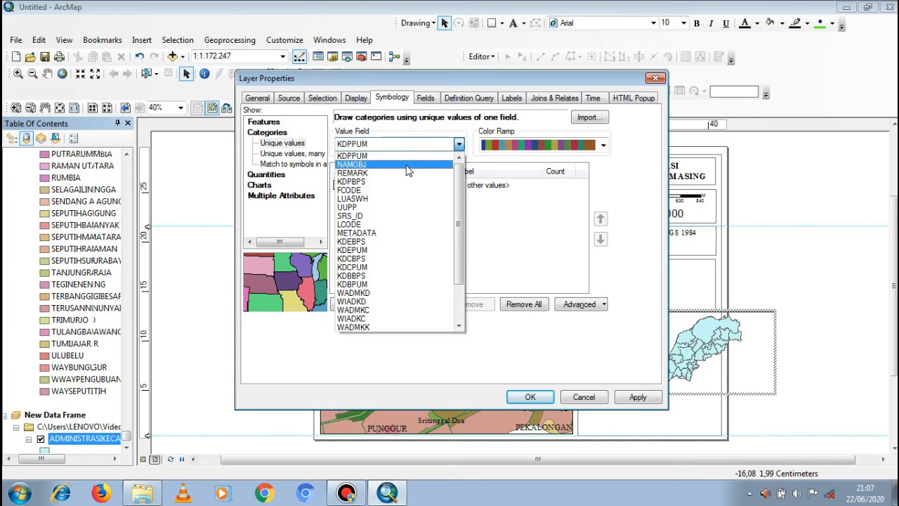
left_click(411, 166)
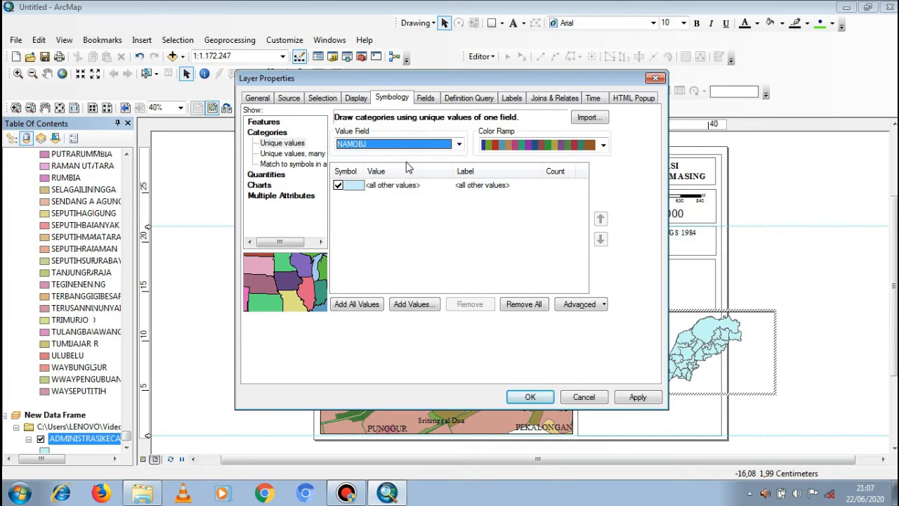
Step: Add the KOTAGAJAH value as its own symbol category and apply the layer properties
left_click(413, 304)
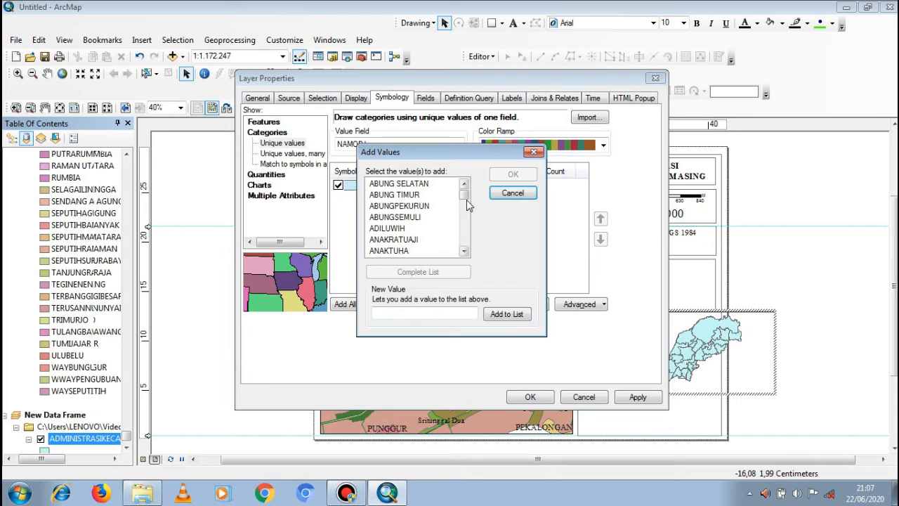
left_click_drag(463, 202, 457, 222)
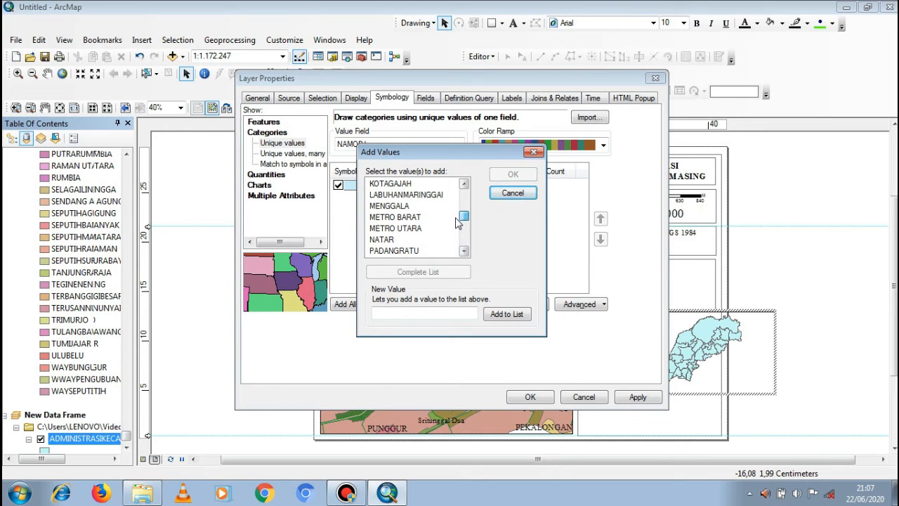
left_click(401, 185)
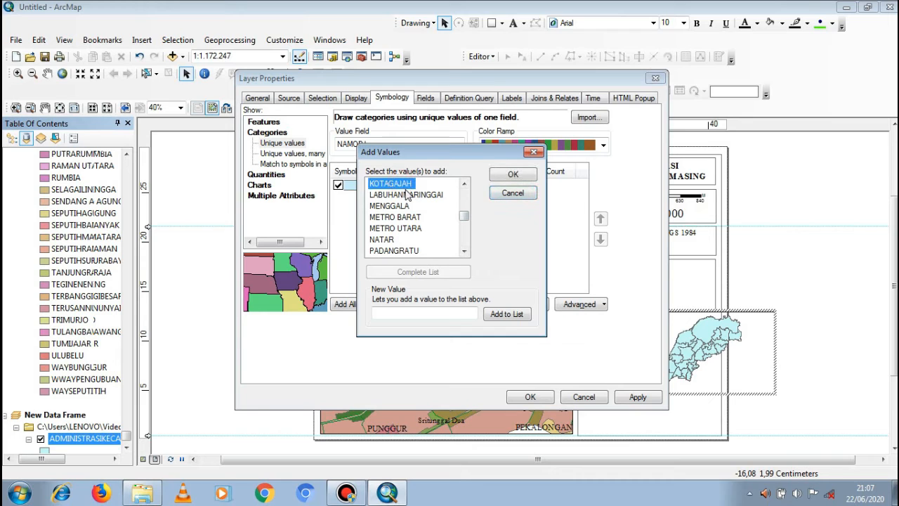
left_click(514, 317)
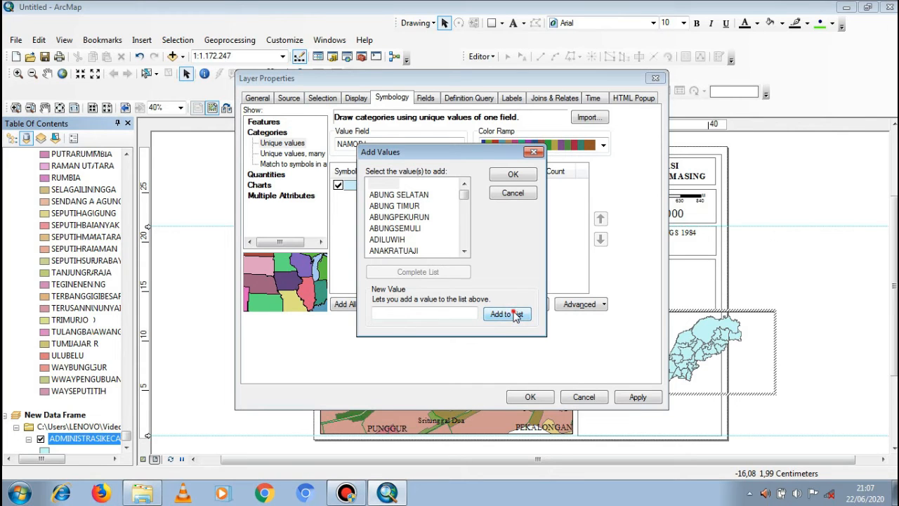
left_click(520, 175)
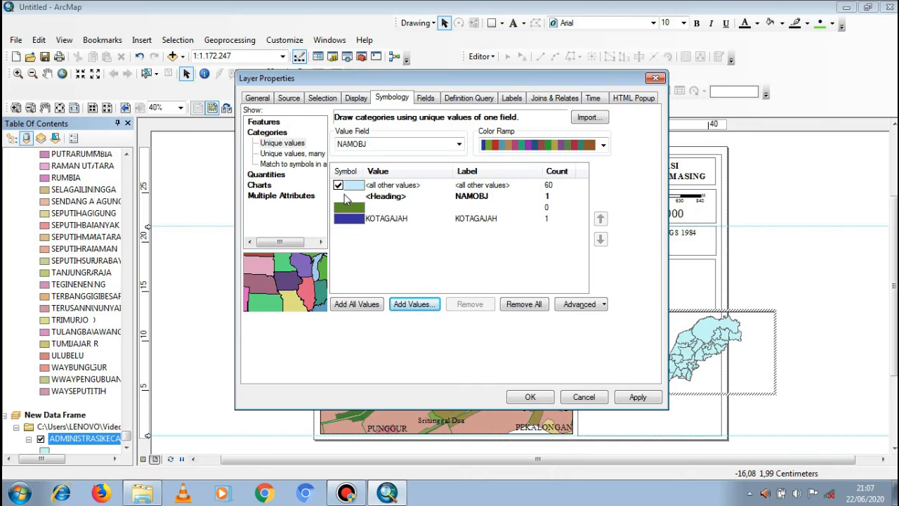
left_click(528, 397)
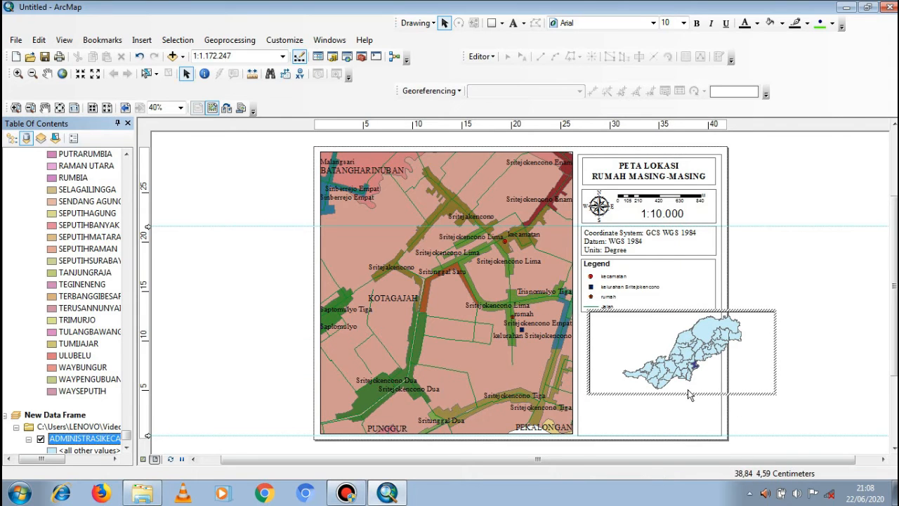
Step: Change the fill symbol of the inset district layer's <all other values> category to Coral
left_click(52, 451)
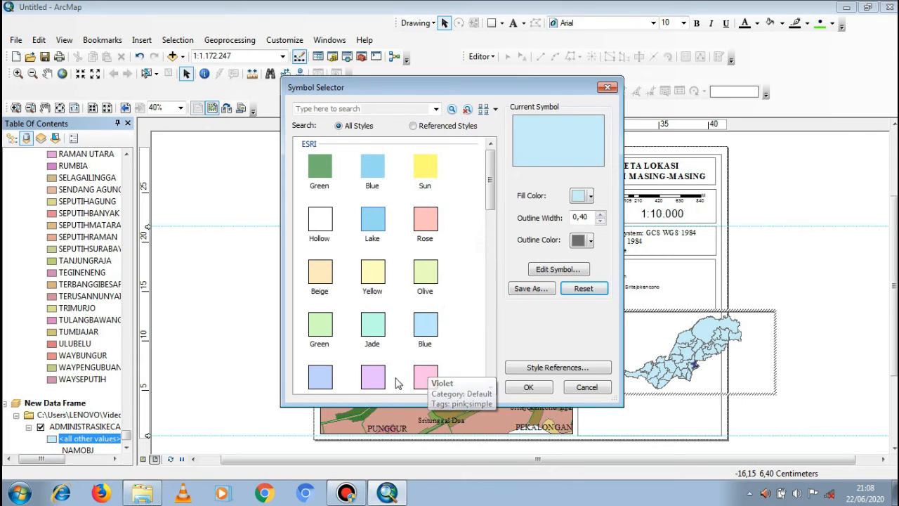
left_click(370, 379)
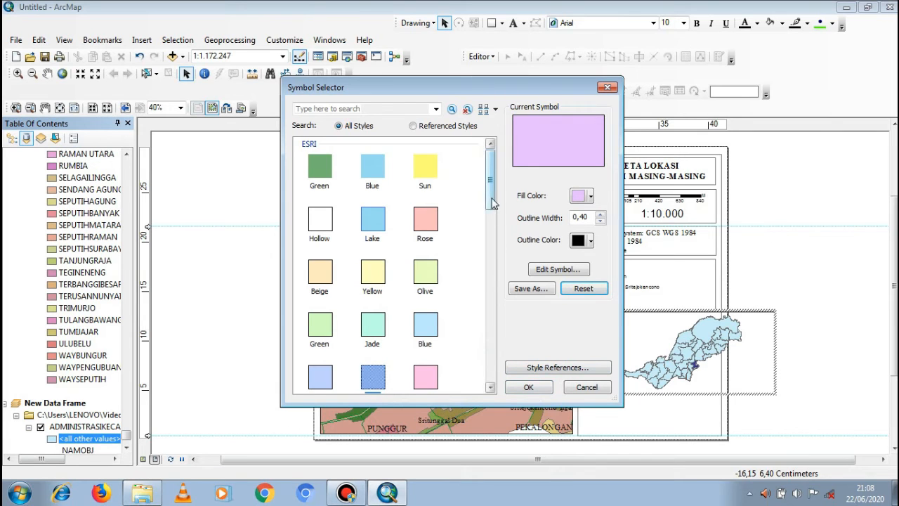
left_click_drag(494, 175, 492, 194)
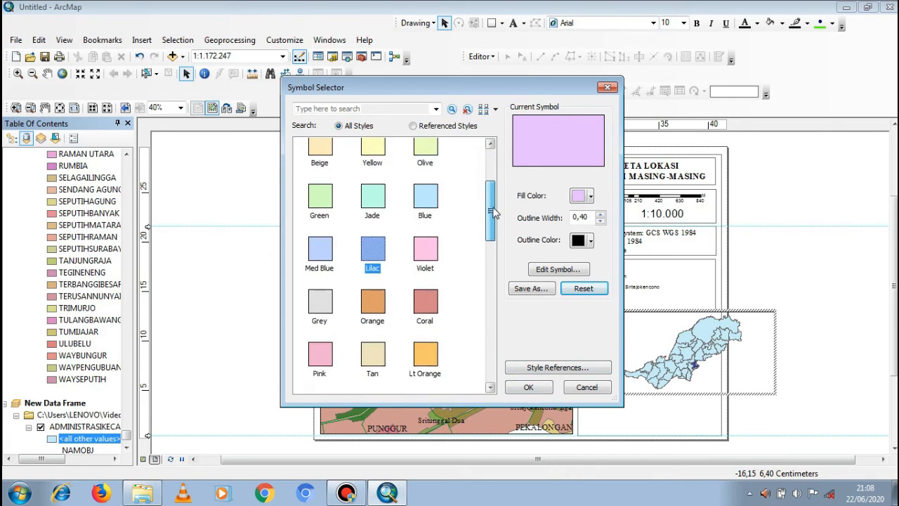
left_click(433, 304)
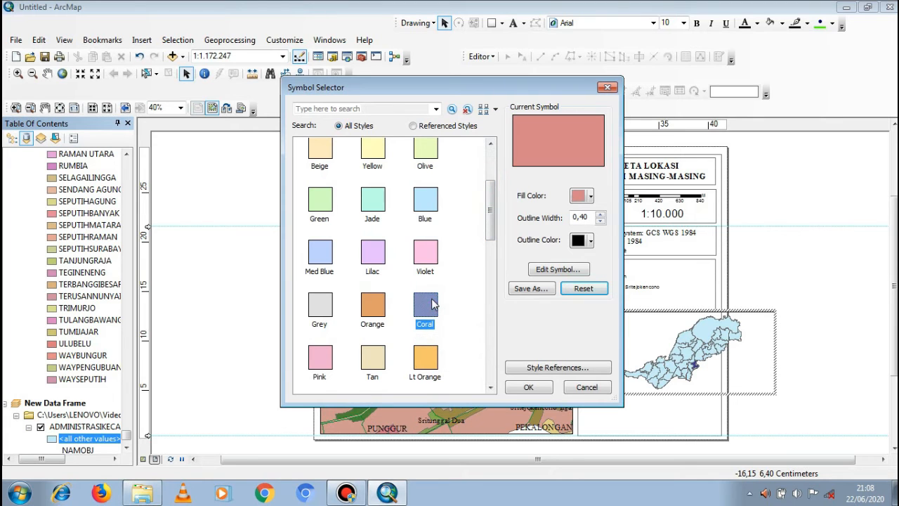
left_click(528, 387)
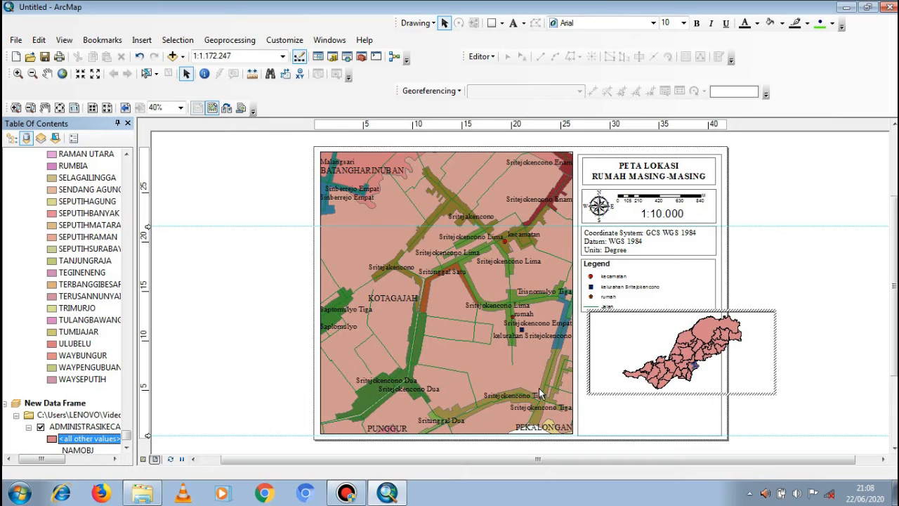
Step: Shrink the inset data frame and fit it directly below the legend, matching the width of the framed boxes above
left_click(719, 370)
left_click(762, 391)
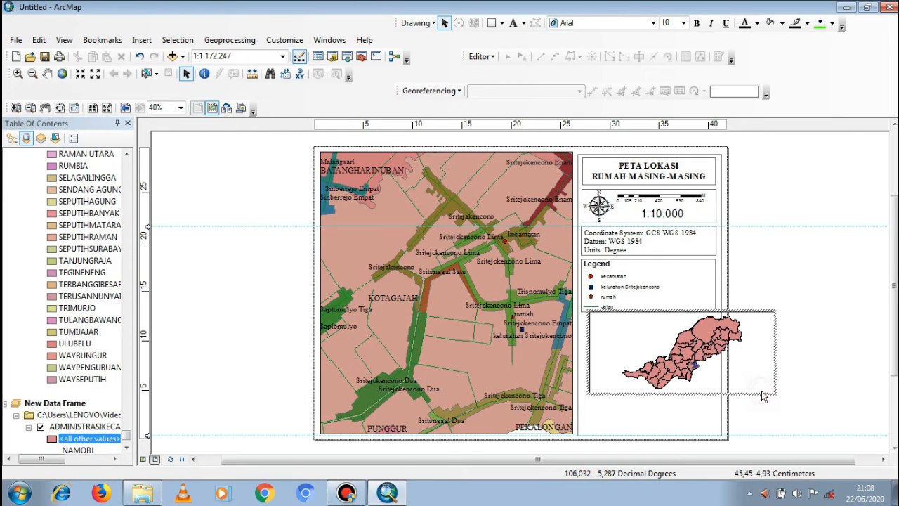
left_click(773, 392)
left_click(750, 315)
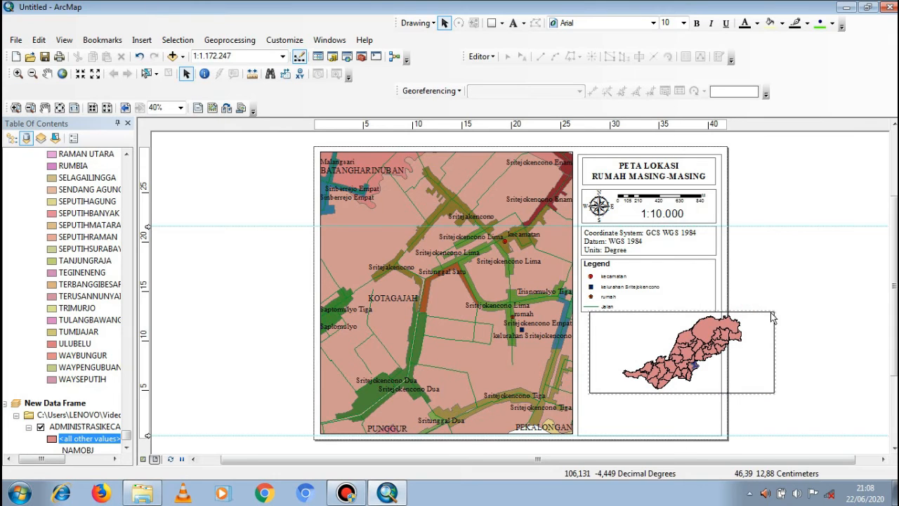
left_click(771, 313)
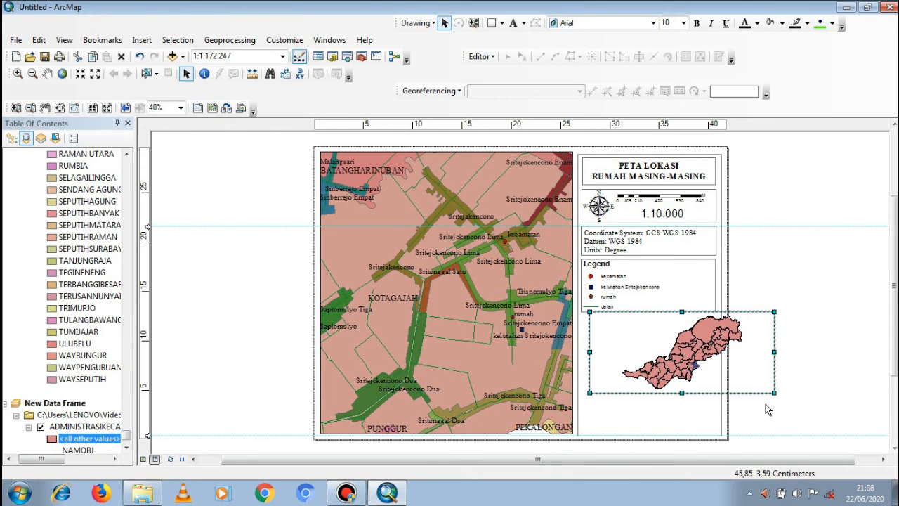
left_click_drag(774, 393, 718, 383)
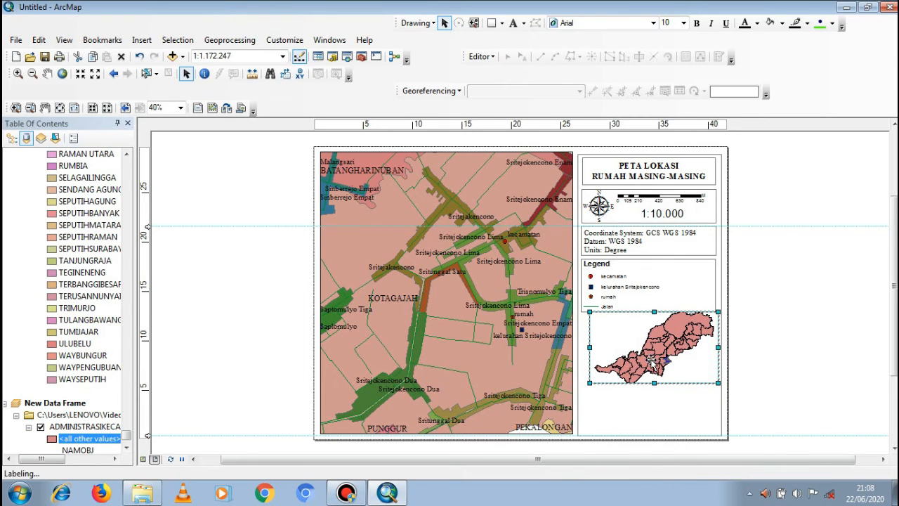
left_click_drag(652, 362, 643, 365)
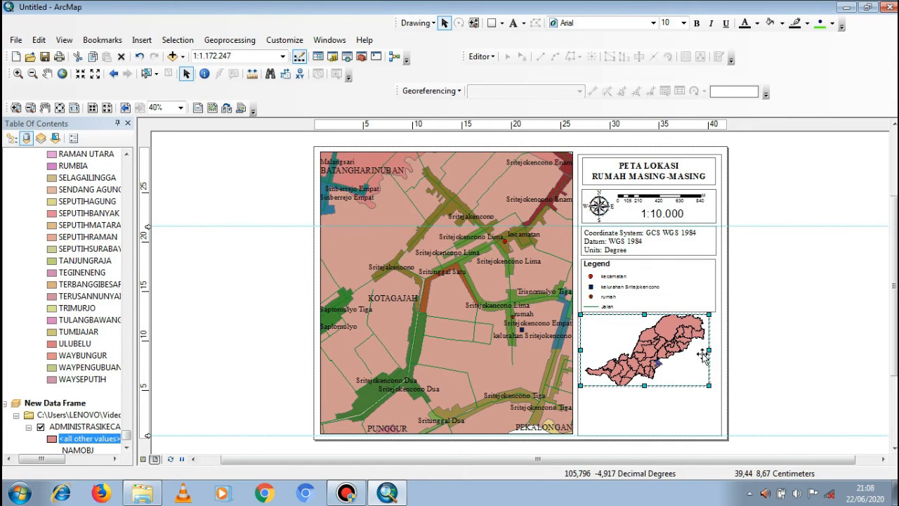
left_click_drag(710, 349, 716, 350)
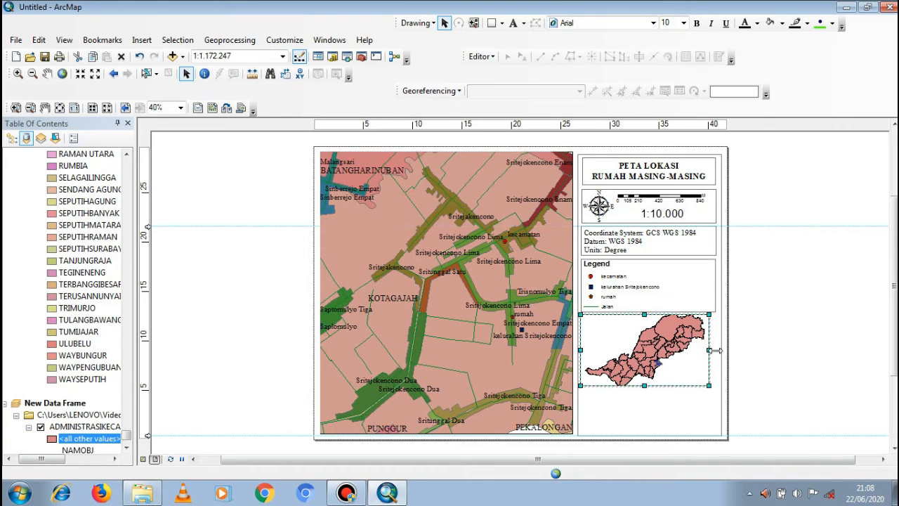
left_click_drag(580, 350, 582, 349)
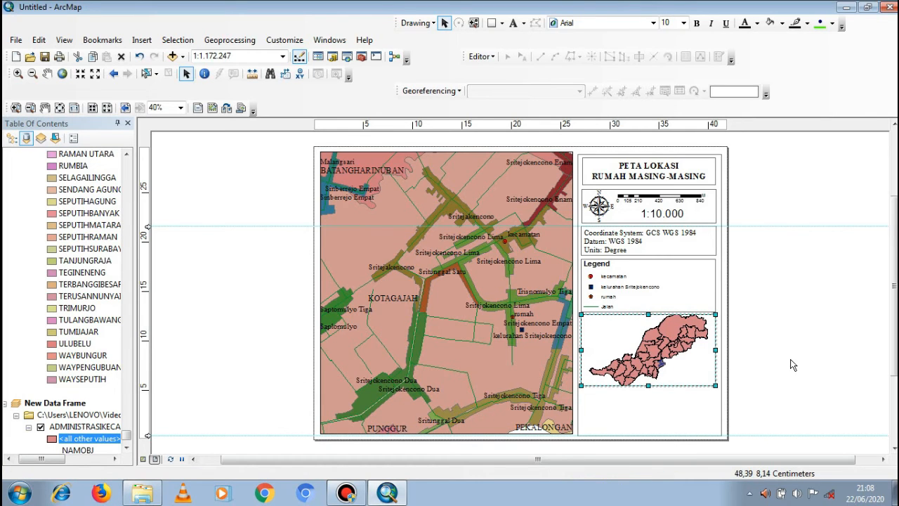
Step: Add a measured grid with grid lines and labels to the main map data frame, keeping the wizard's default intervals
left_click(466, 274)
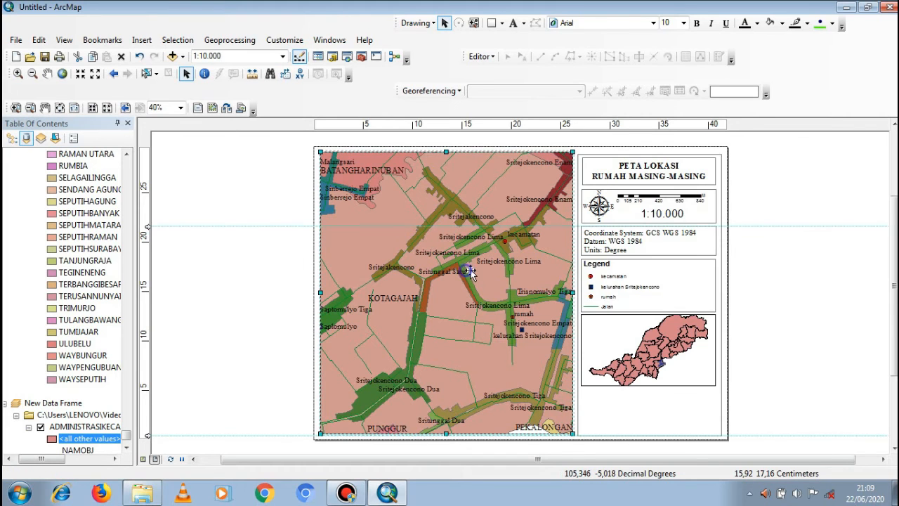
right_click(470, 276)
left_click(483, 259)
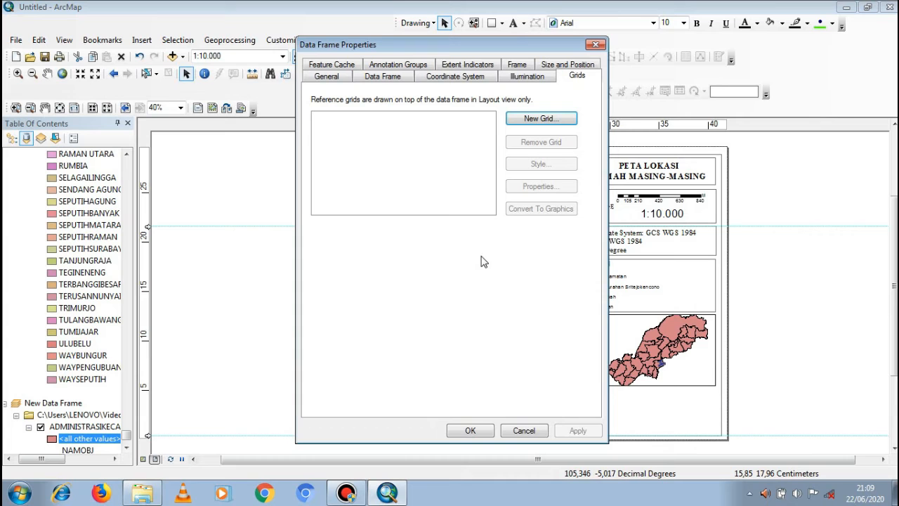
left_click(534, 121)
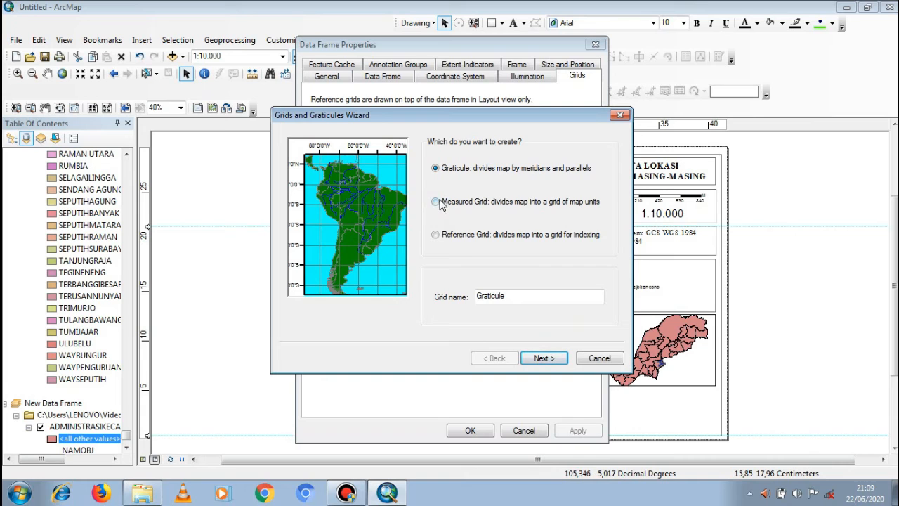
left_click(435, 202)
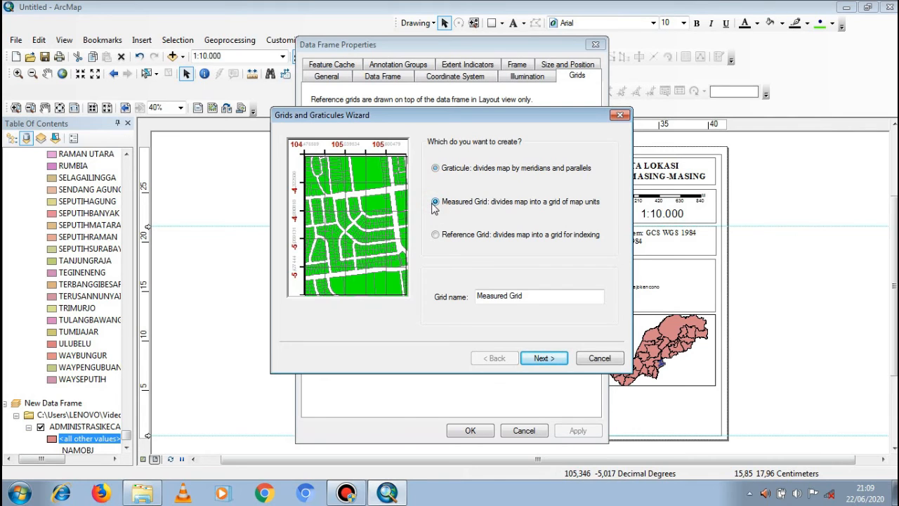
left_click(532, 360)
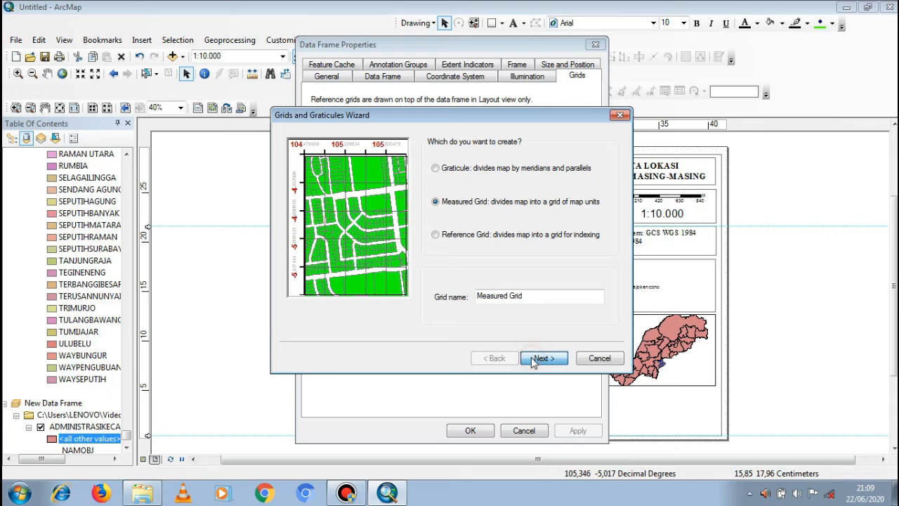
left_click(532, 359)
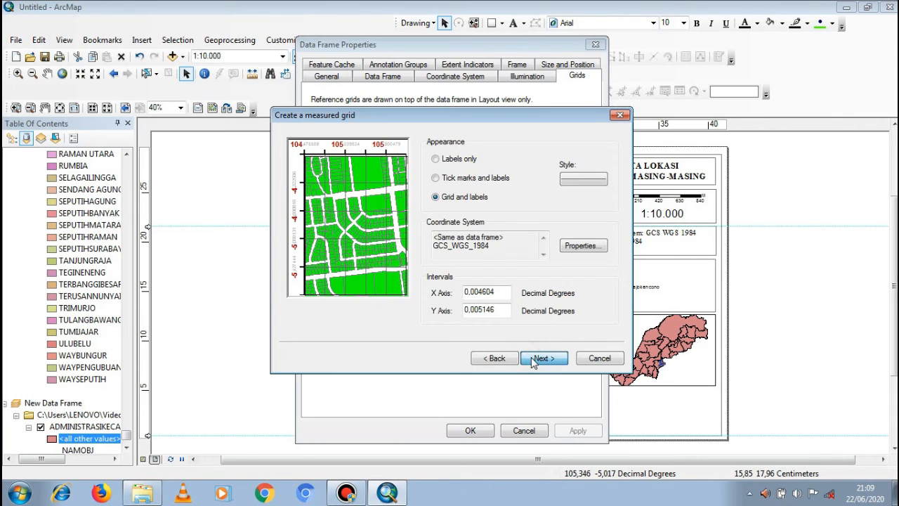
left_click(532, 360)
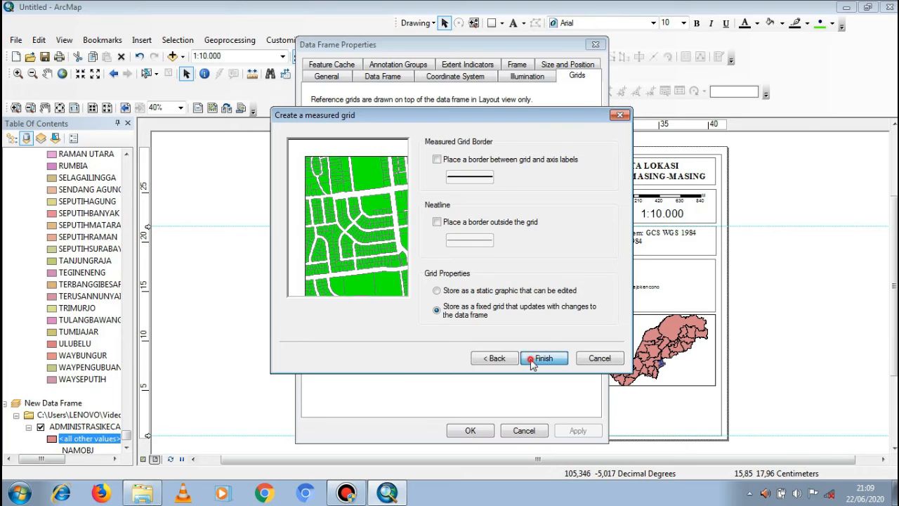
left_click(531, 360)
left_click(472, 432)
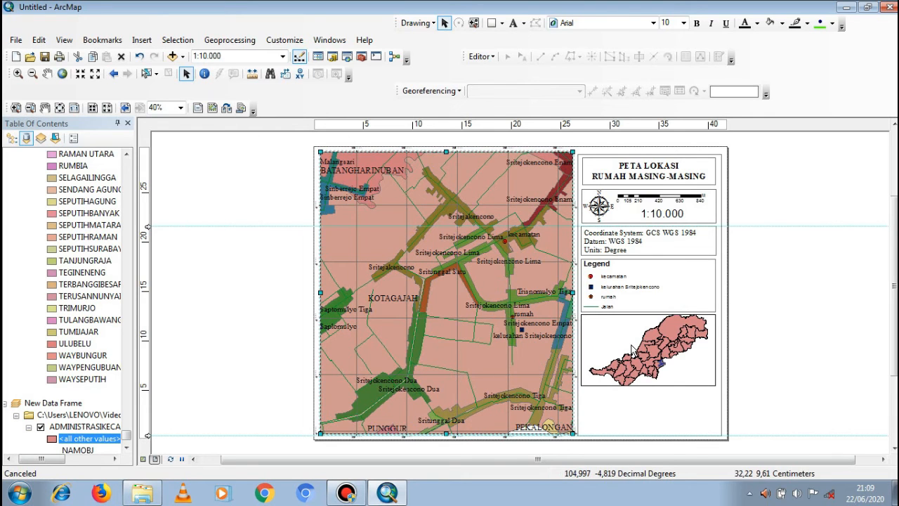
Step: Add a measured grid with grid lines and labels to the inset data frame, keeping the wizard's default settings
left_click(632, 349)
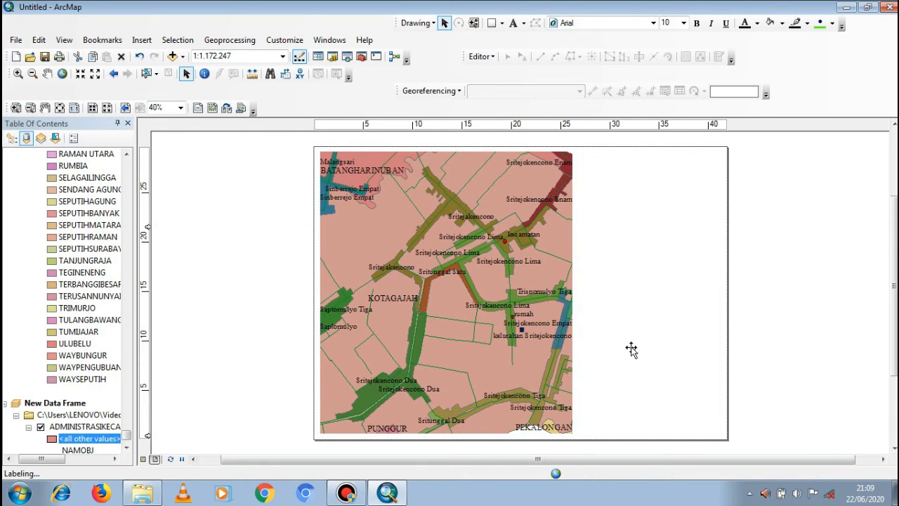
right_click(647, 347)
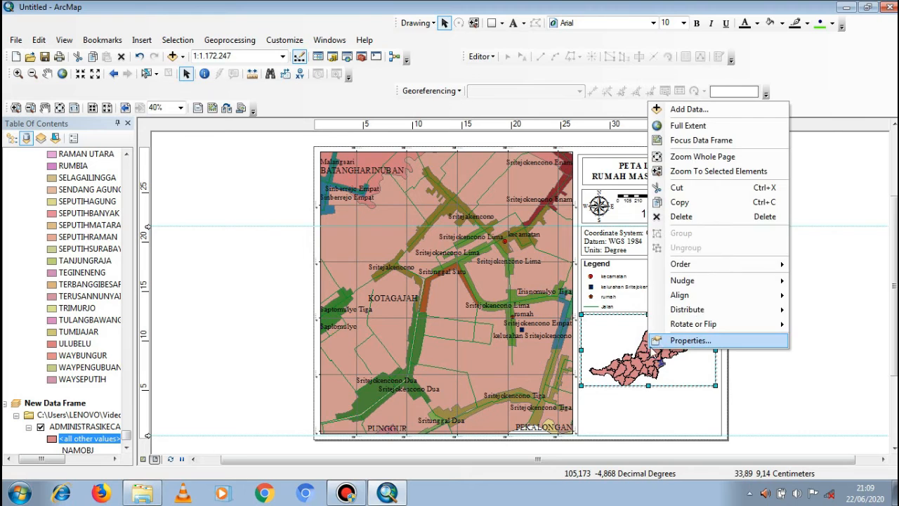
left_click(660, 342)
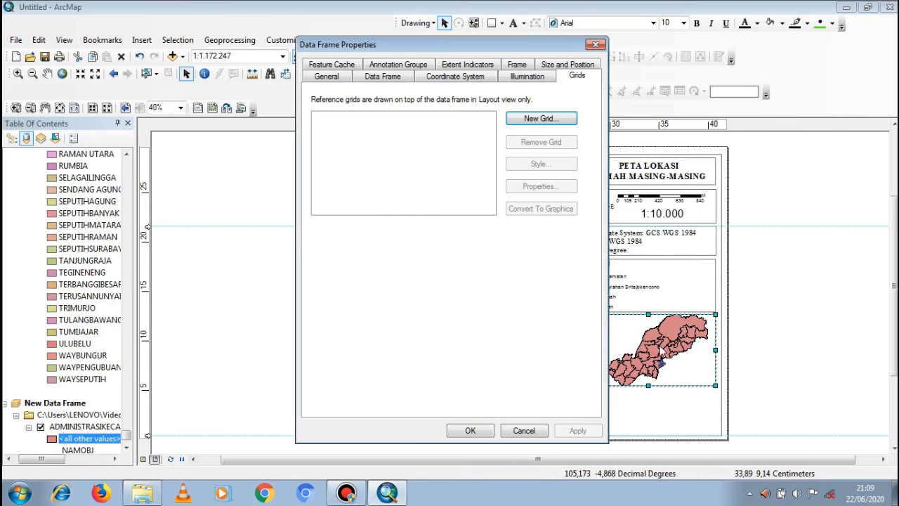
left_click(528, 118)
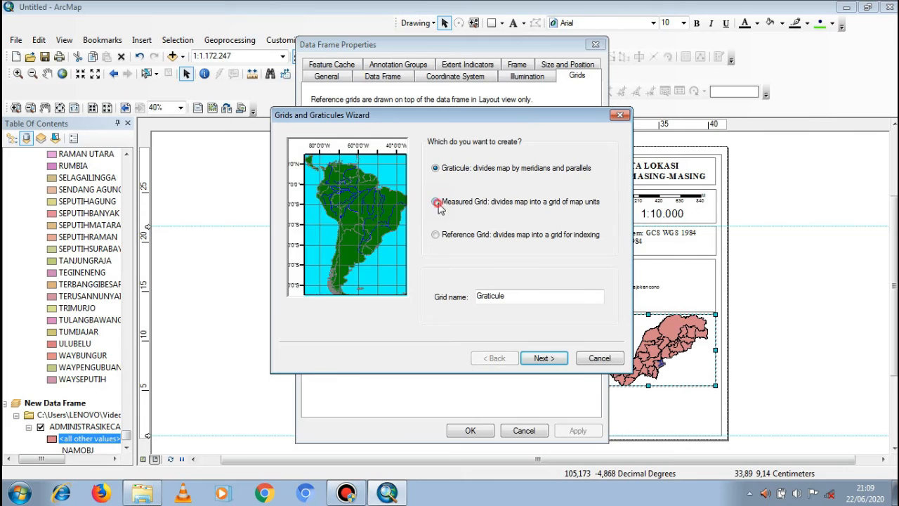
left_click(437, 204)
left_click(544, 359)
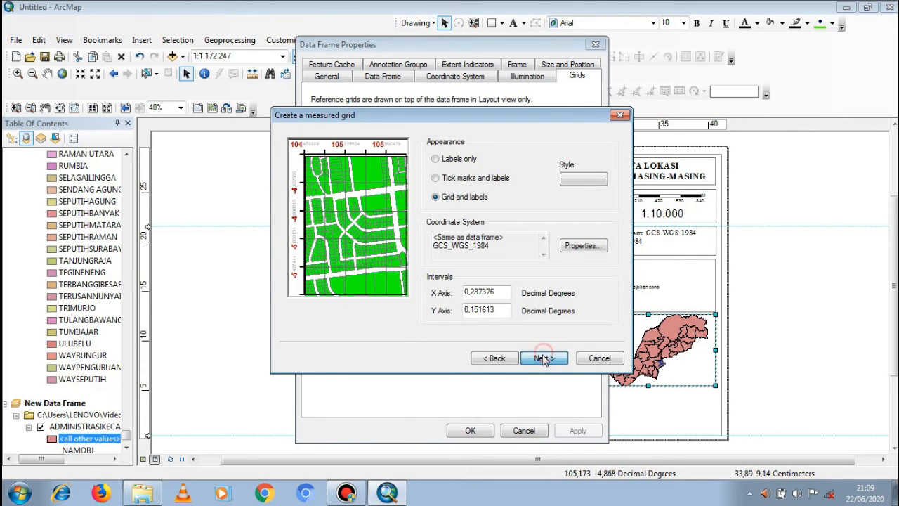
left_click(543, 358)
left_click(545, 358)
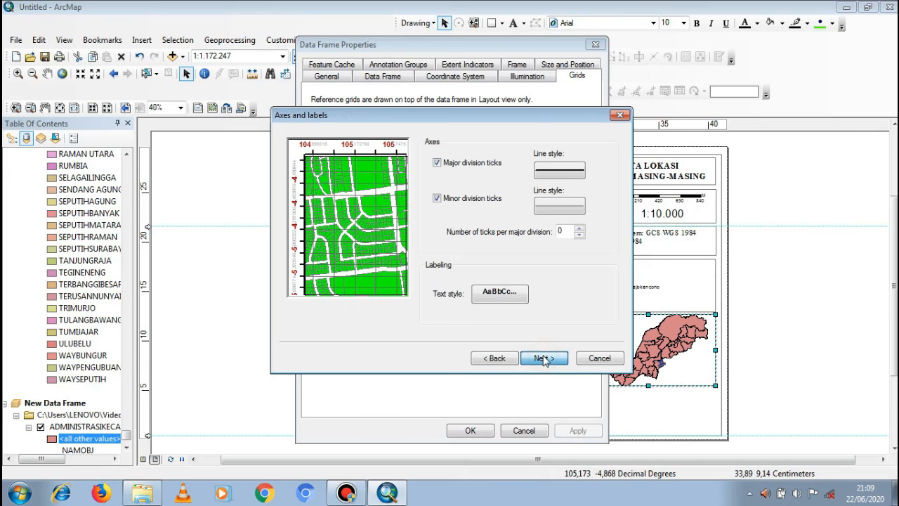
left_click(545, 361)
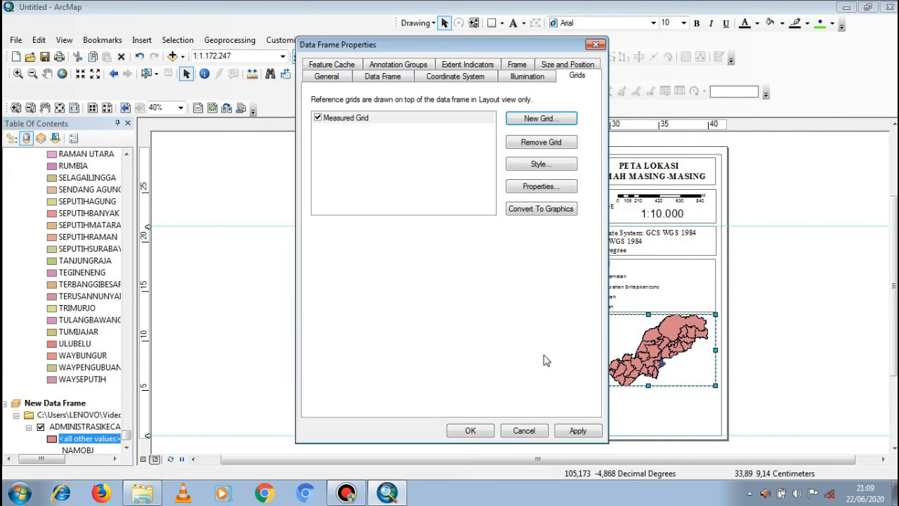
left_click(481, 430)
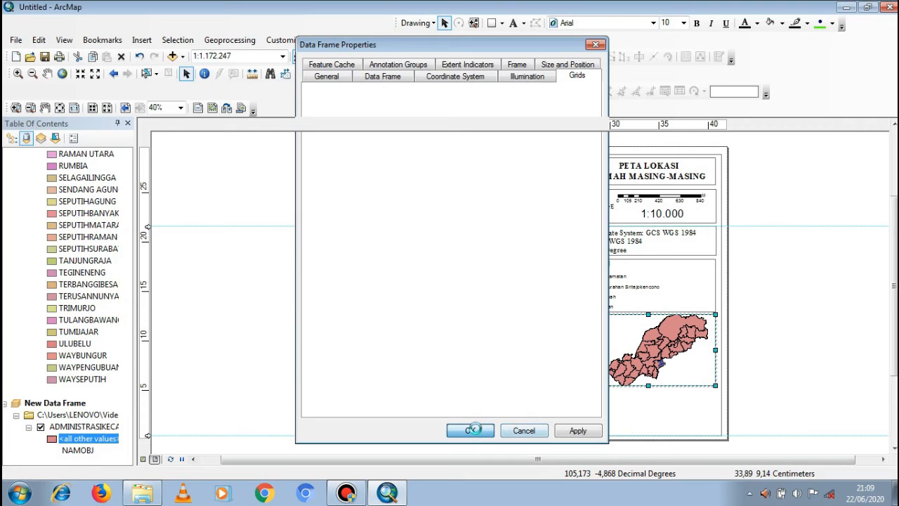
right_click(479, 432)
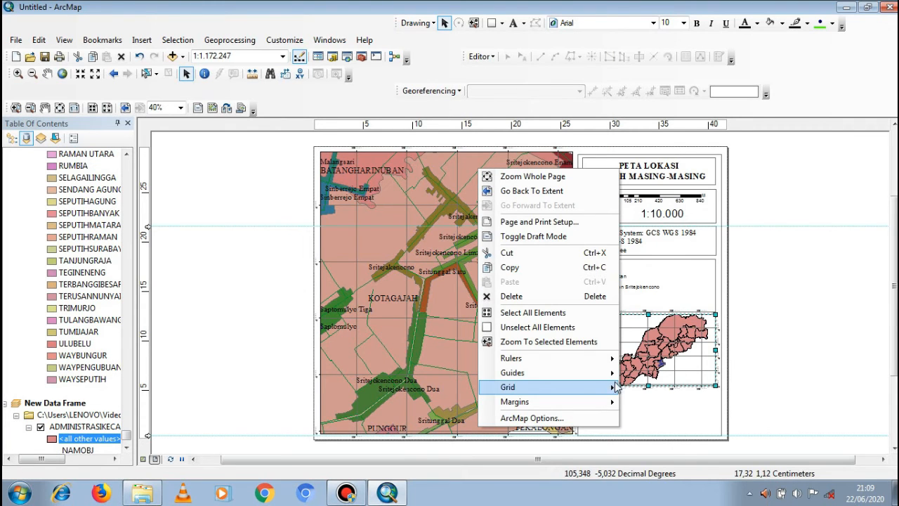
mouse_move(555, 387)
left_click(680, 409)
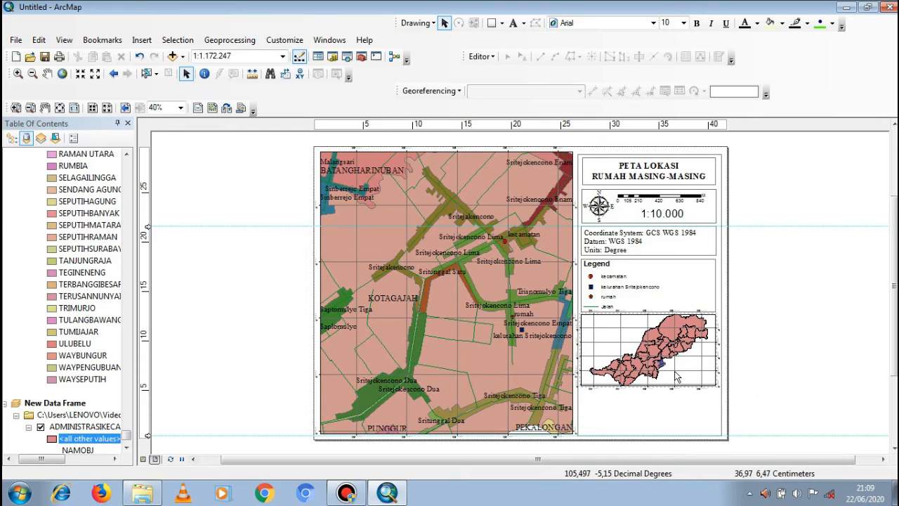
Step: Reposition the inset data frame below the legend and trim its edges to match the width of the framed boxes above
left_click_drag(648, 314, 653, 315)
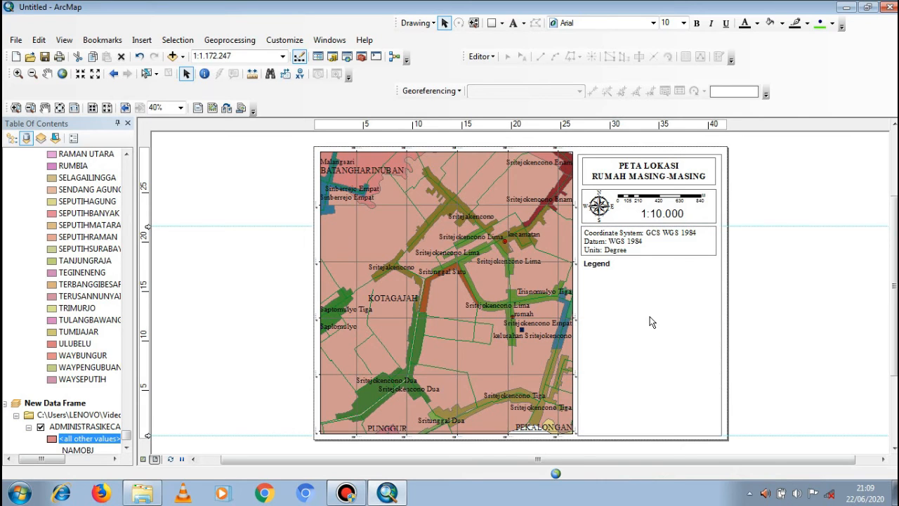
right_click(652, 319)
left_click(651, 337)
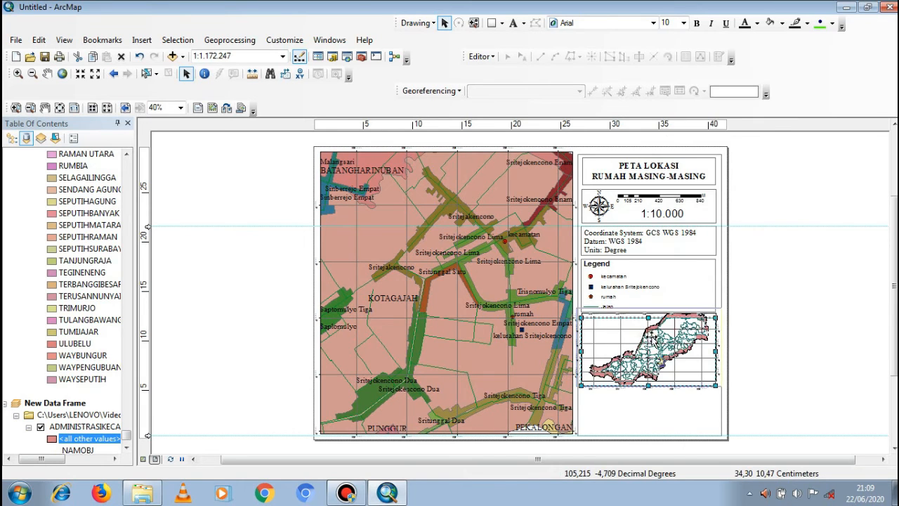
left_click_drag(652, 338, 654, 336)
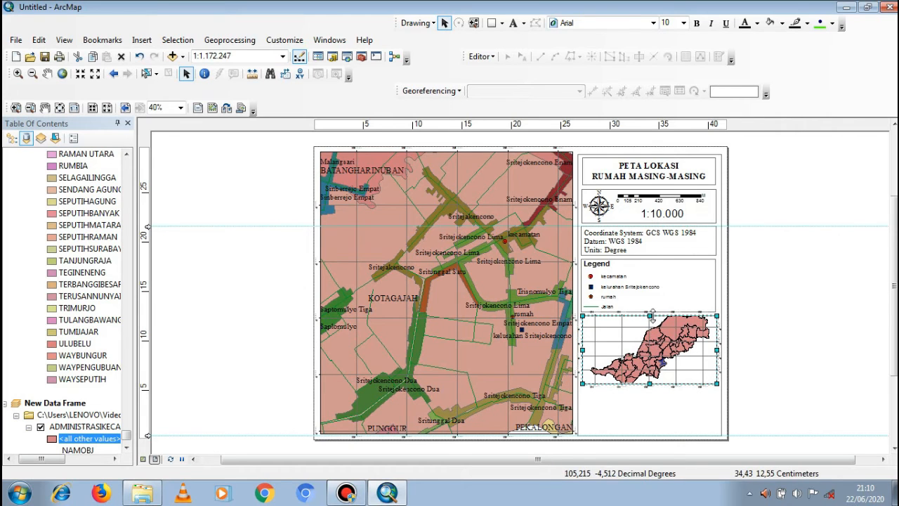
left_click_drag(650, 315, 651, 318)
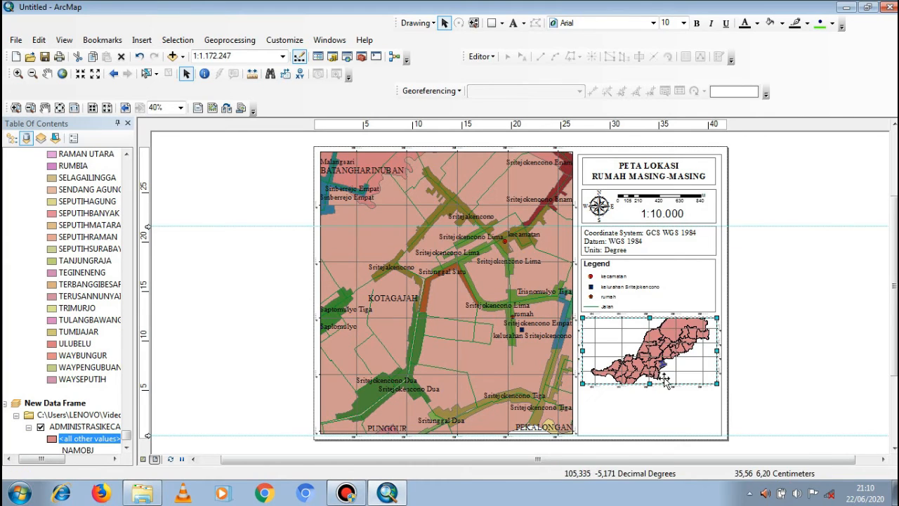
left_click_drag(649, 384, 650, 381)
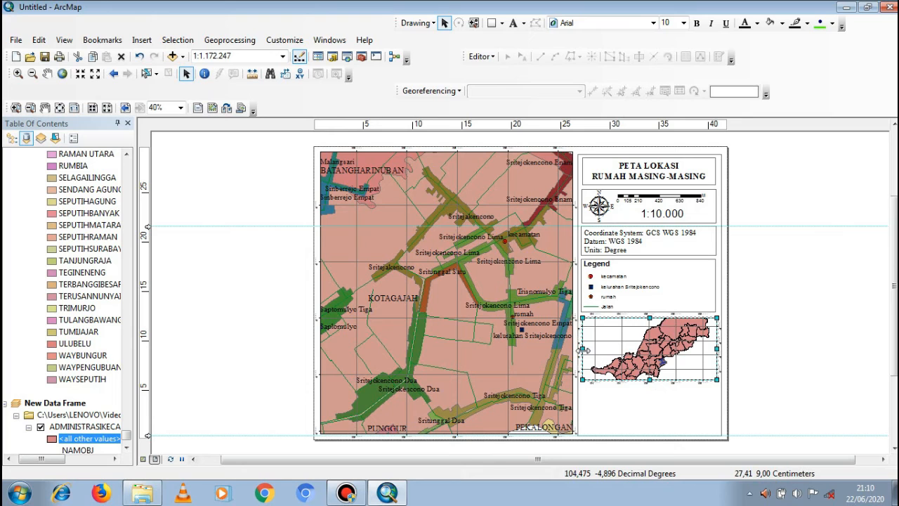
left_click_drag(585, 348, 583, 349)
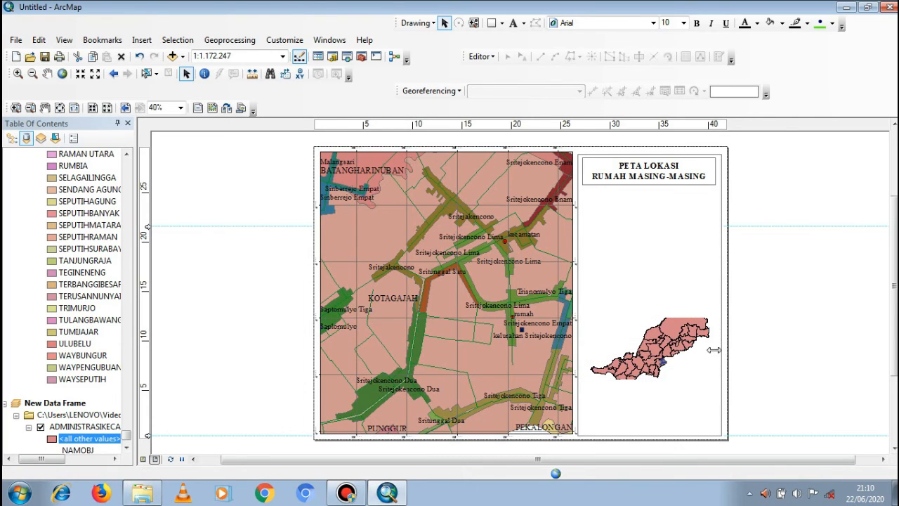
left_click_drag(717, 347, 715, 347)
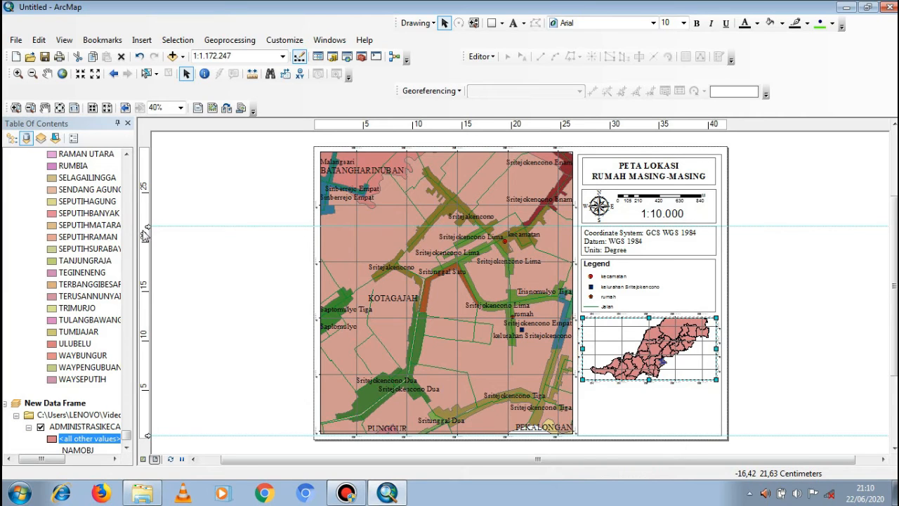
Step: Move a horizontal guide just below the inset map and draw a rectangle about 13.3 cm wide and 4.2 cm high beneath it
left_click_drag(150, 349, 148, 387)
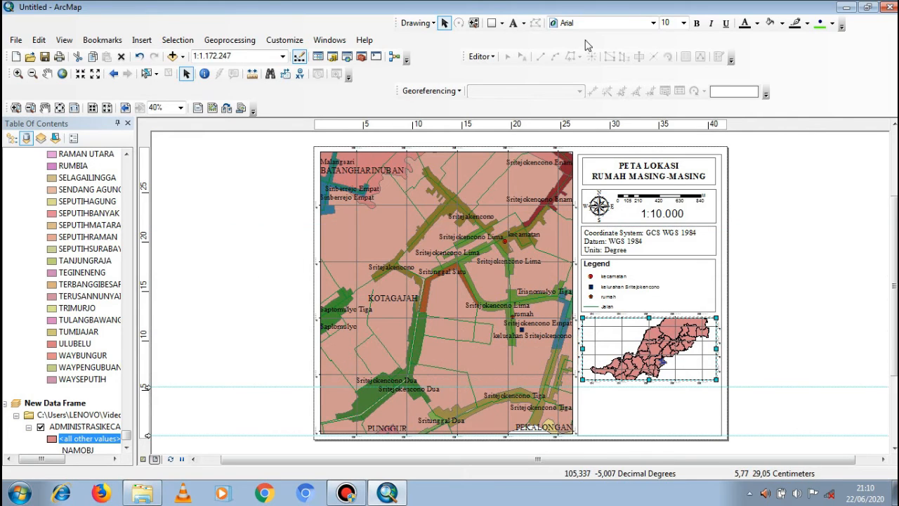
left_click(492, 23)
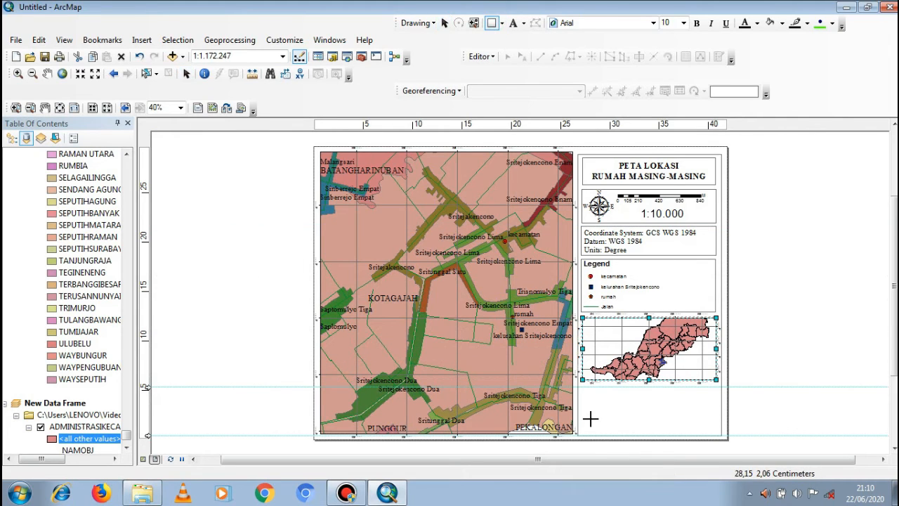
left_click_drag(583, 387, 715, 428)
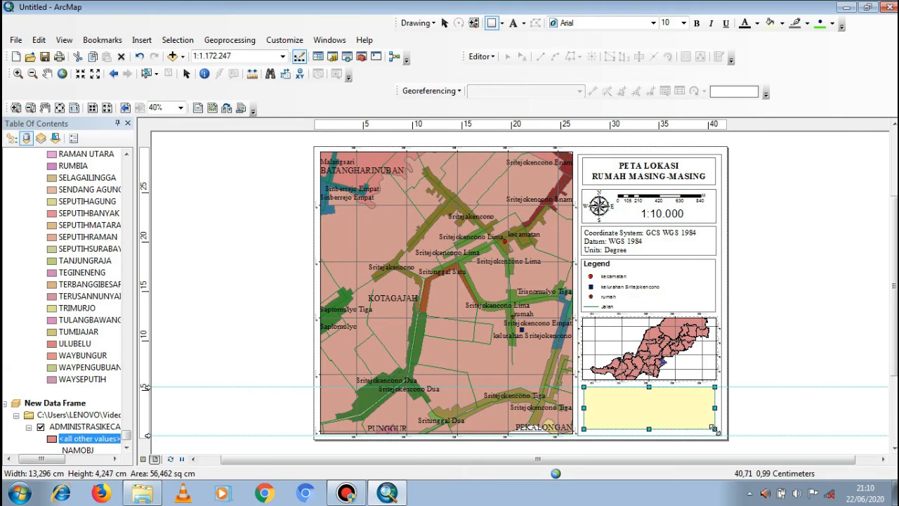
Step: Raise the lower horizontal guide slightly, extend the outer side-panel frame a little upward, and shorten its bottom edge to the guide
left_click_drag(147, 436, 147, 431)
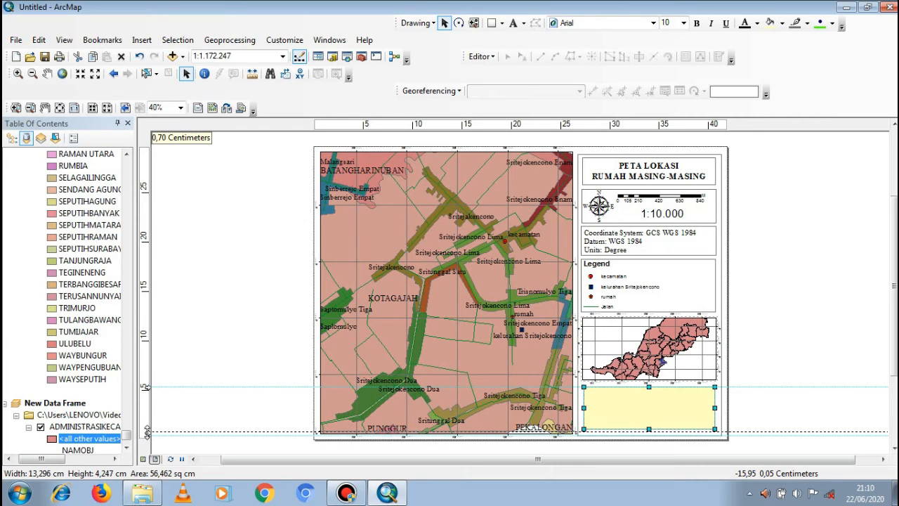
left_click_drag(147, 430, 147, 432)
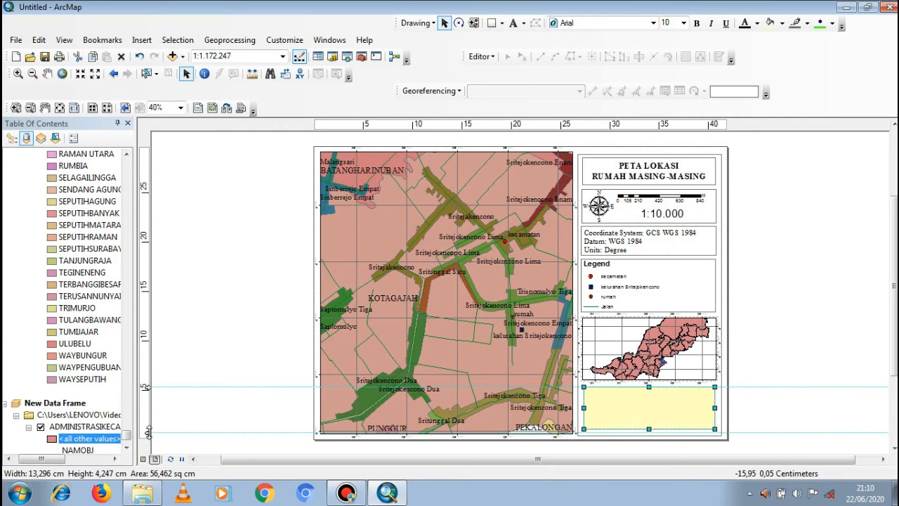
left_click(579, 174)
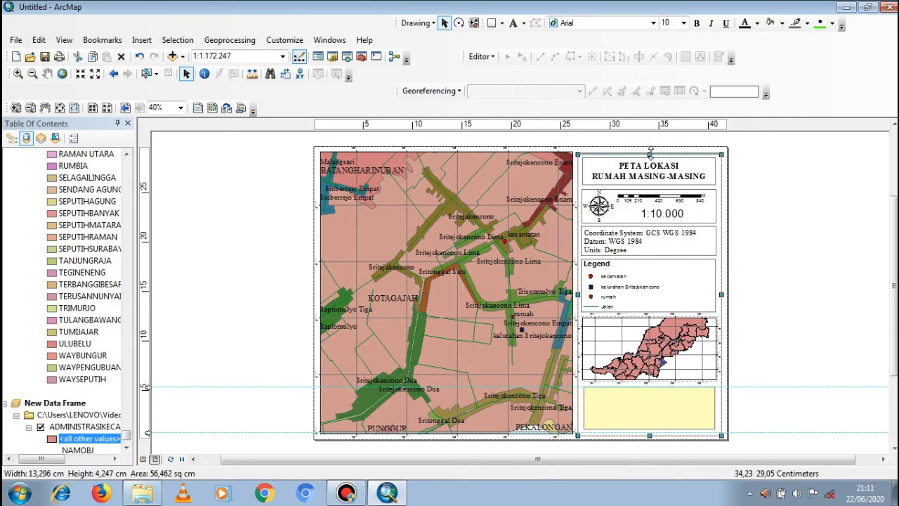
left_click_drag(650, 154, 650, 152)
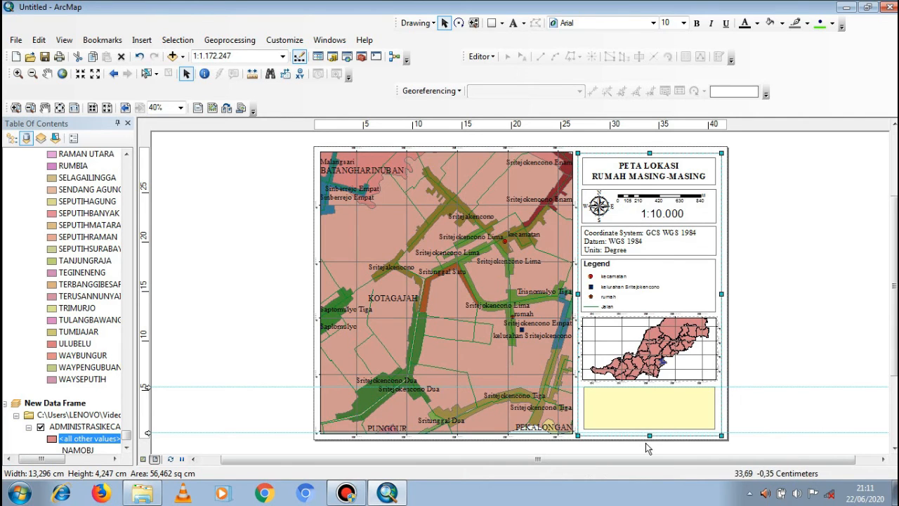
left_click_drag(649, 430, 650, 426)
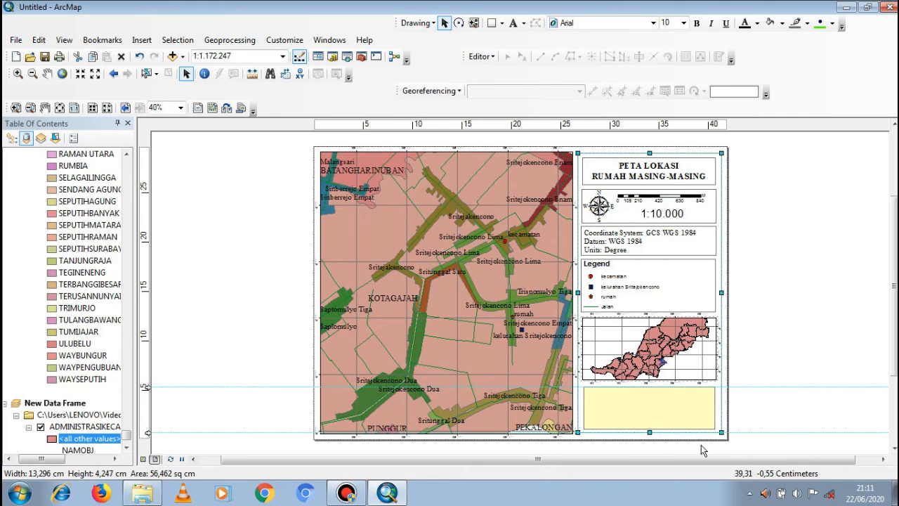
Step: Widen the rectangle below the inset to match the inset frame's width and set its fill to No Color
left_click(683, 422)
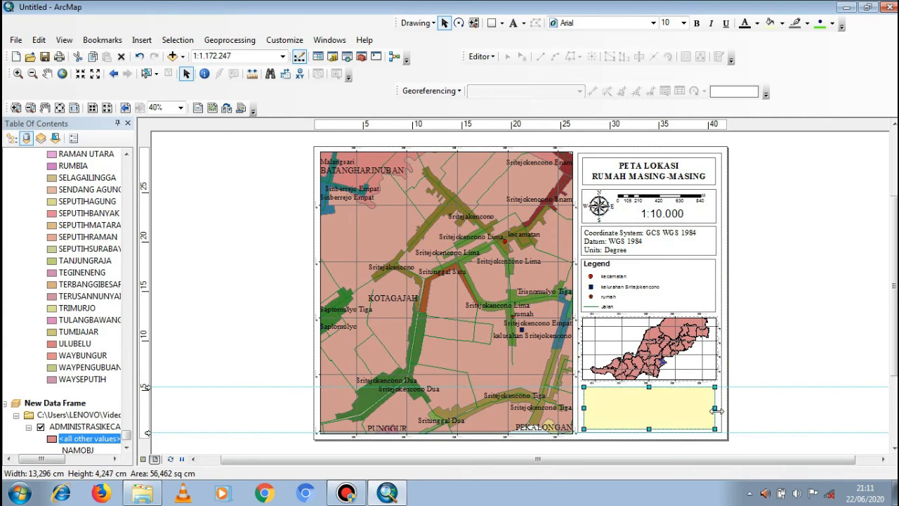
left_click_drag(716, 410, 718, 410)
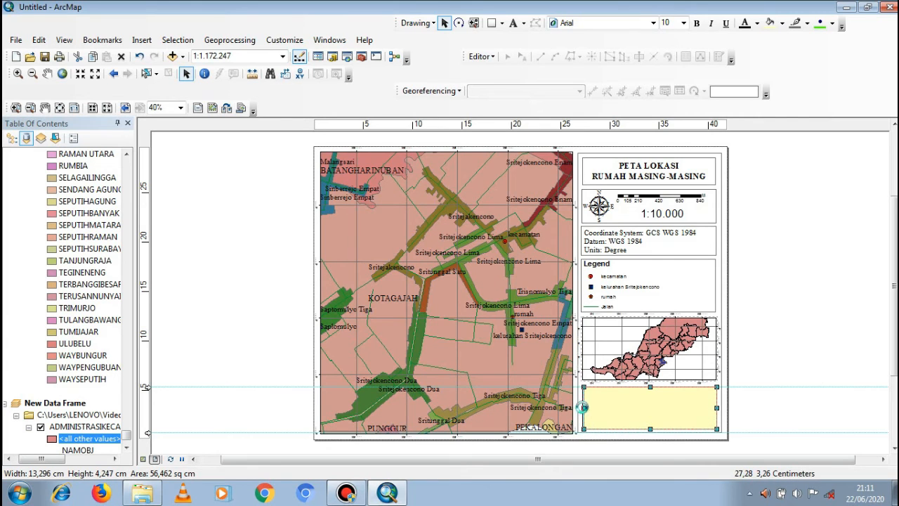
left_click_drag(583, 408, 581, 408)
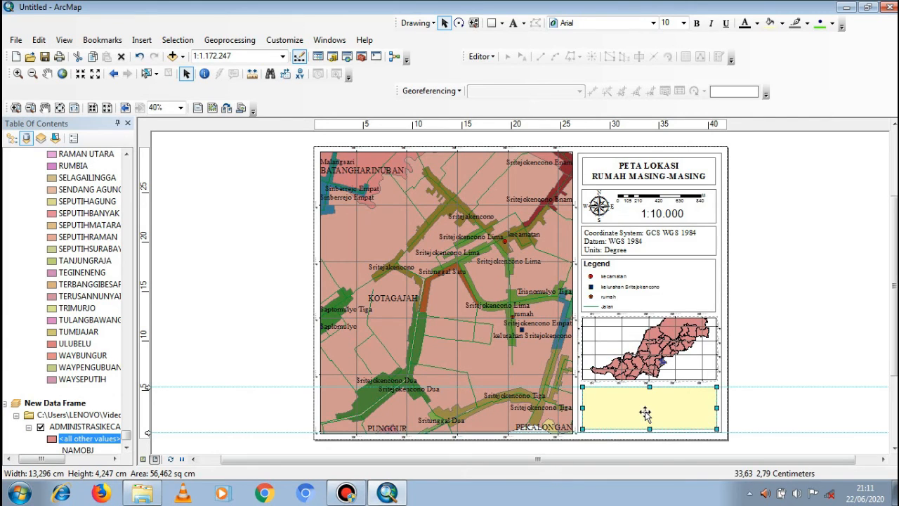
left_click(782, 23)
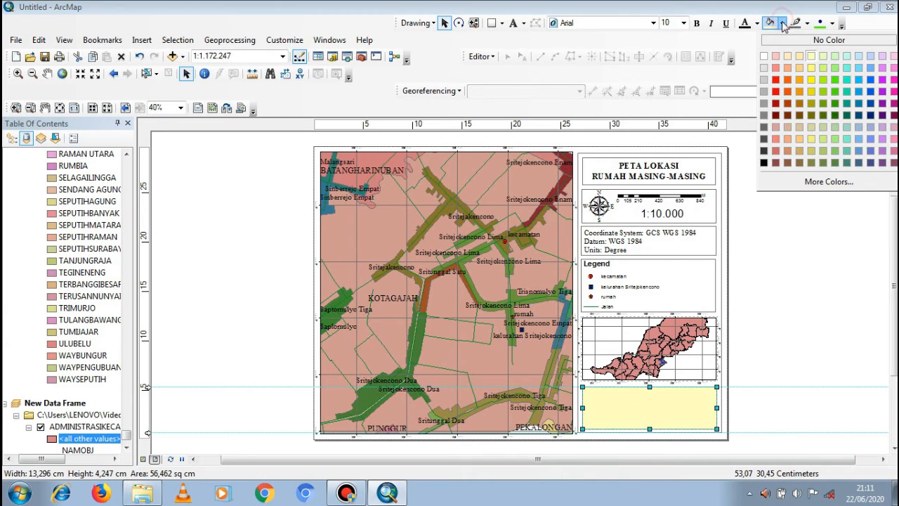
left_click(787, 44)
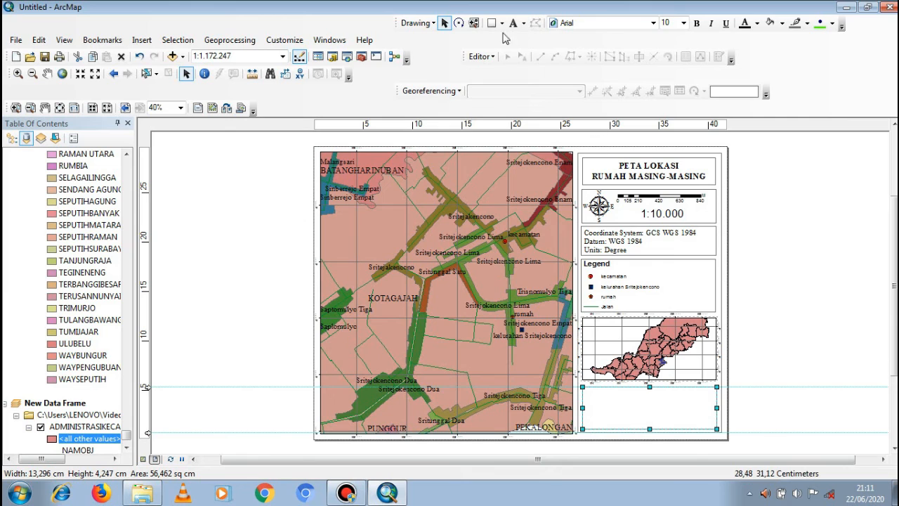
Step: Insert the text "Dibuat oleh:" in the empty box below the inset and move it up to the box's upper edge
left_click(514, 25)
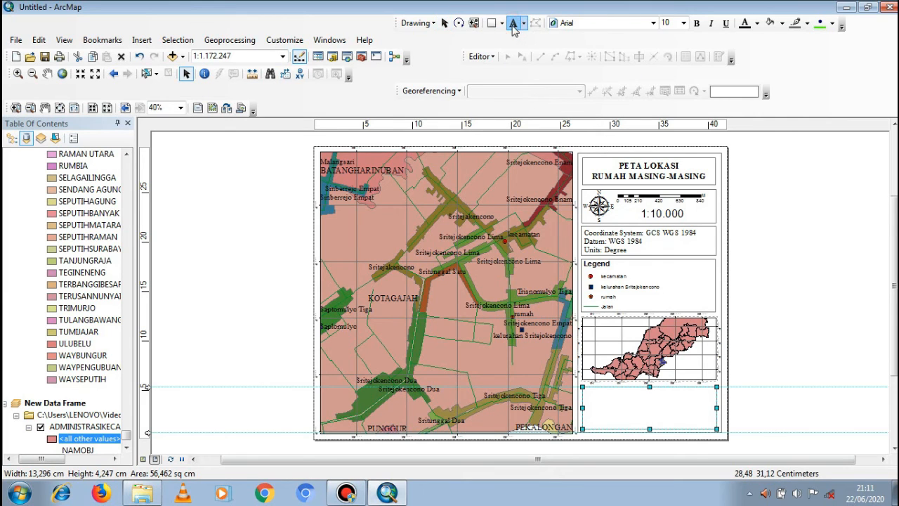
left_click(636, 396)
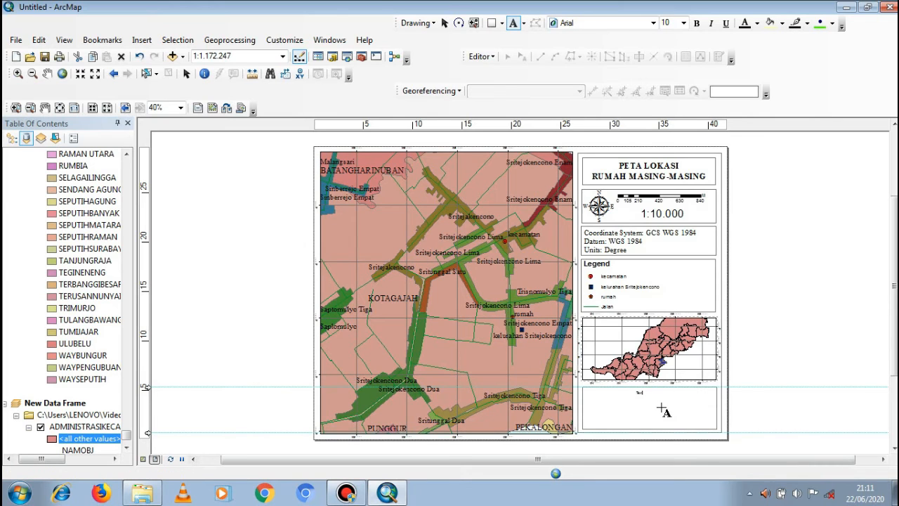
key("Return")
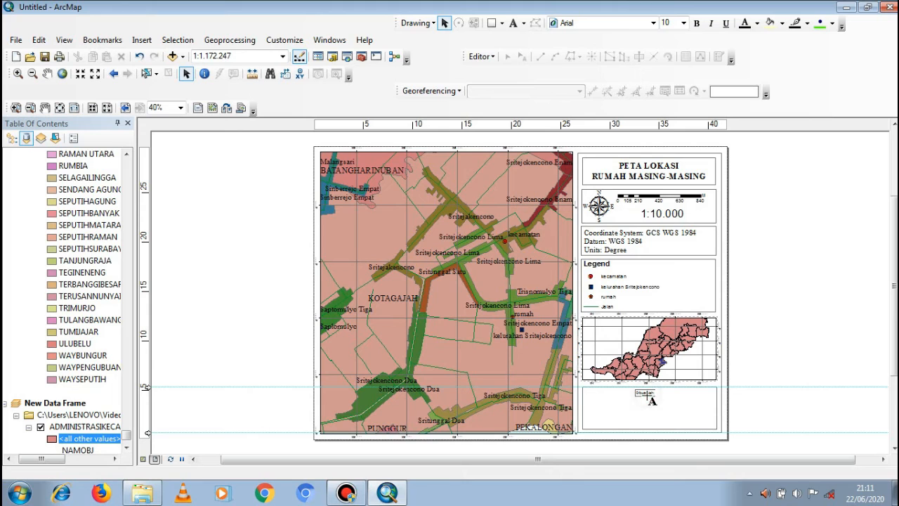
left_click(675, 410)
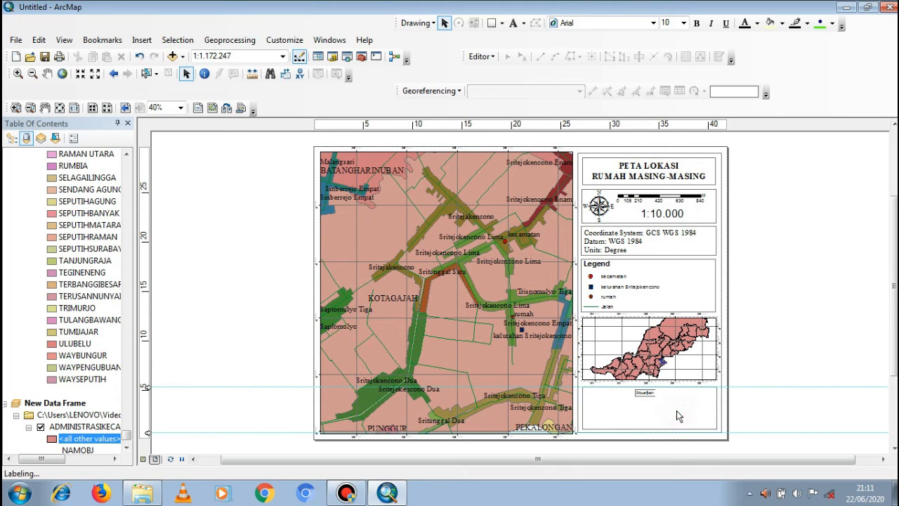
left_click(644, 393)
left_click_drag(645, 393, 645, 386)
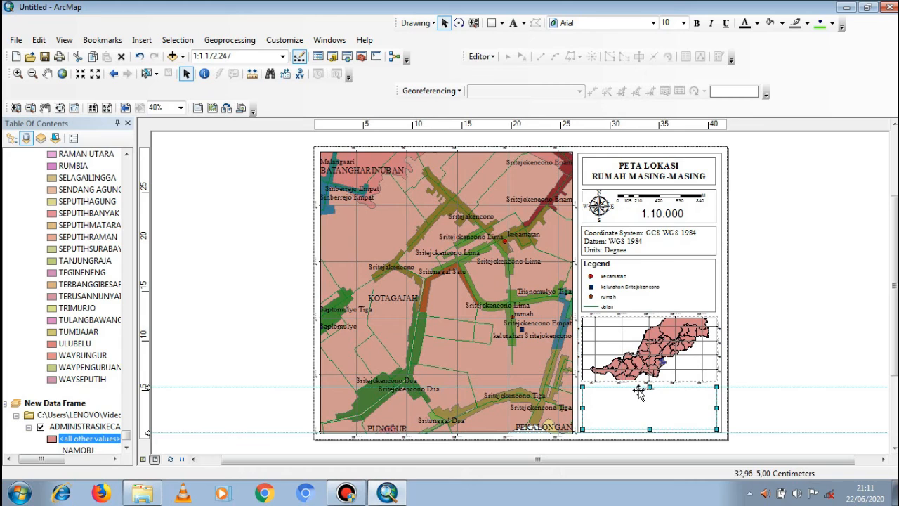
Step: Add a second line with the author's name and student number to the "Dibuat oleh:" text and center-align it
left_click(639, 394)
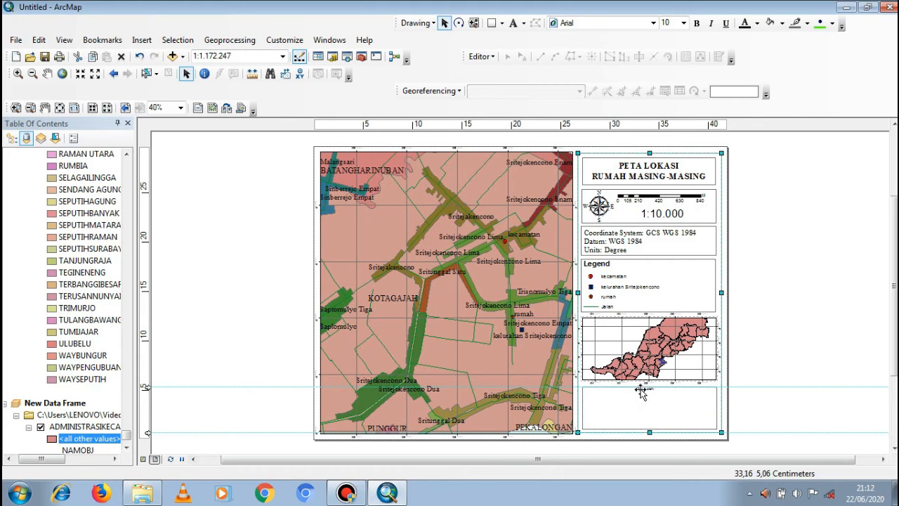
left_click(640, 391)
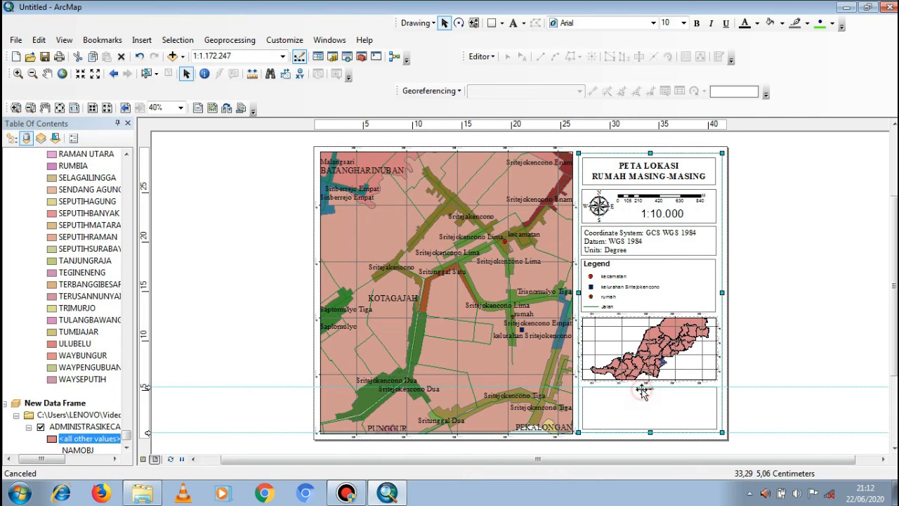
double_click(642, 392)
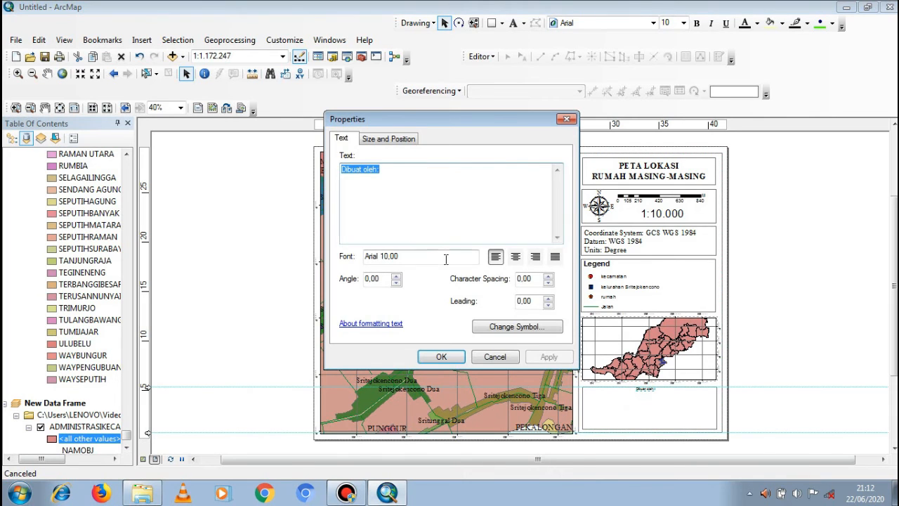
left_click(381, 173)
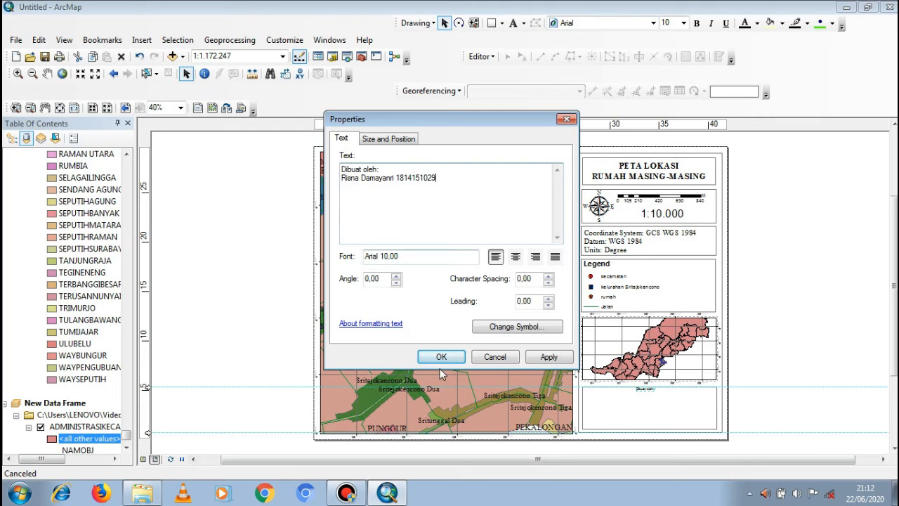
left_click(516, 257)
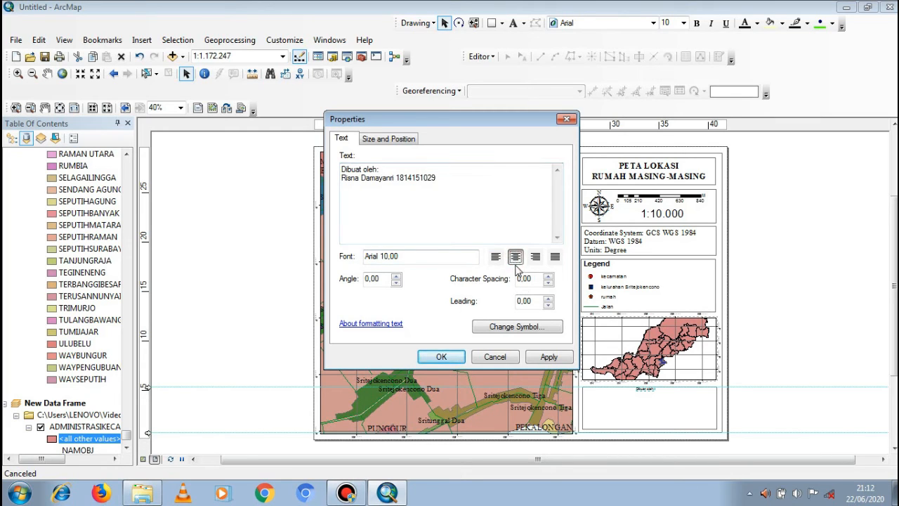
left_click(441, 357)
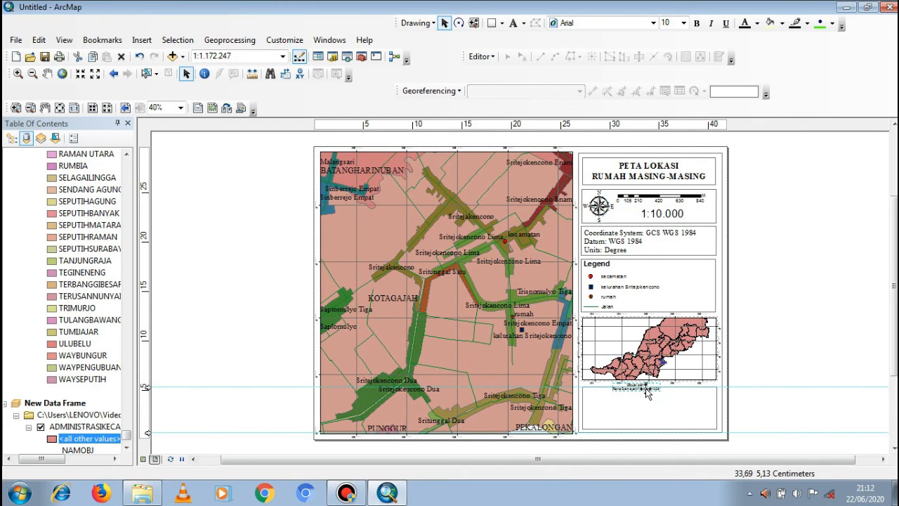
Step: Set the author credit text to size 18 and try the Tahoma and Traditional Arabic fonts on it
left_click(683, 24)
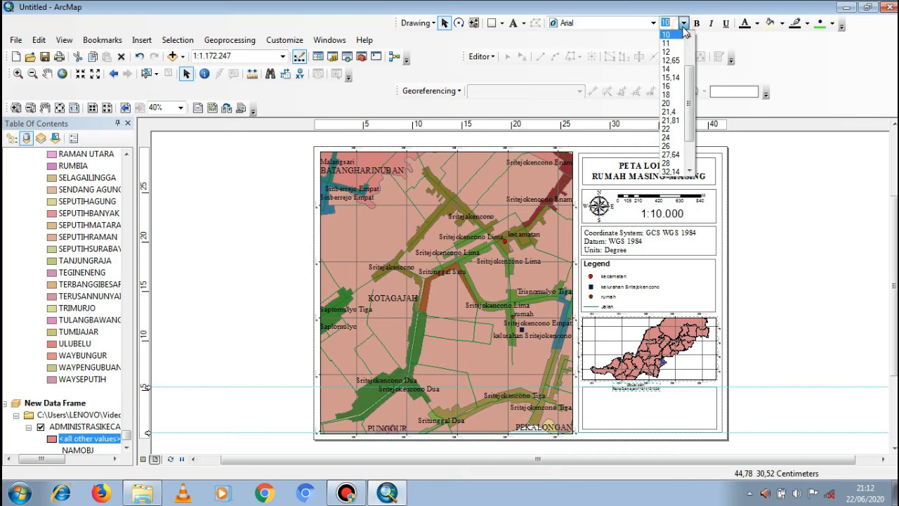
left_click(667, 95)
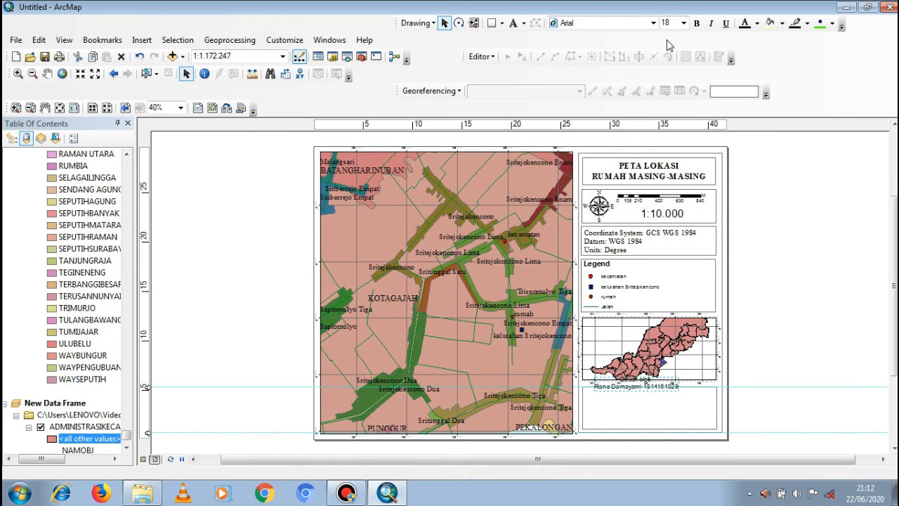
left_click(653, 23)
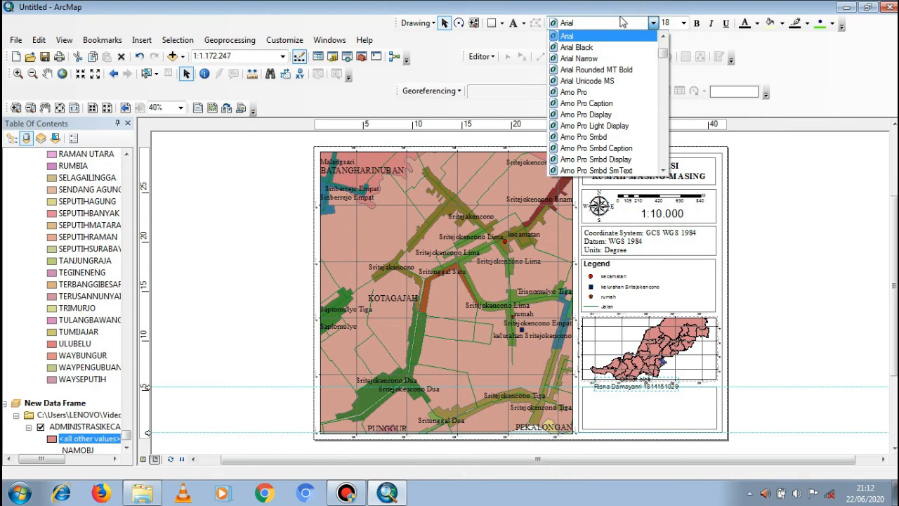
left_click(621, 22)
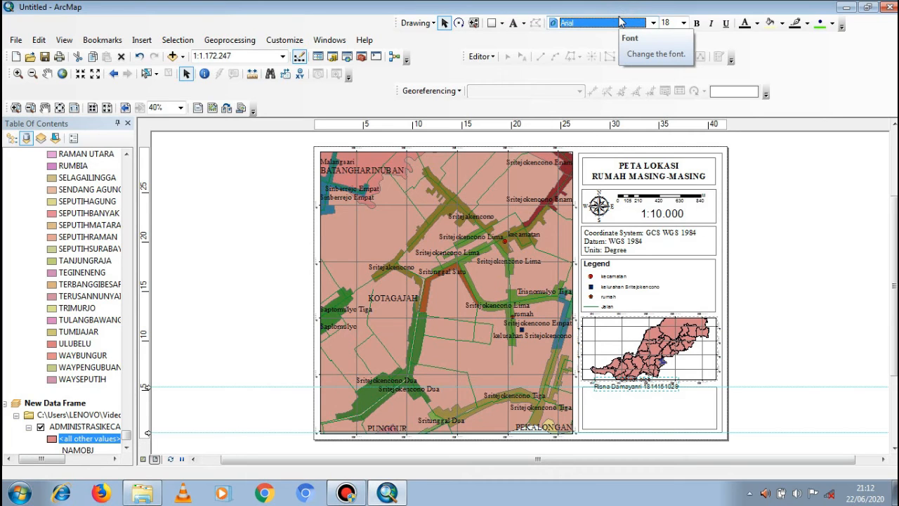
type("Tahoma")
key("Return")
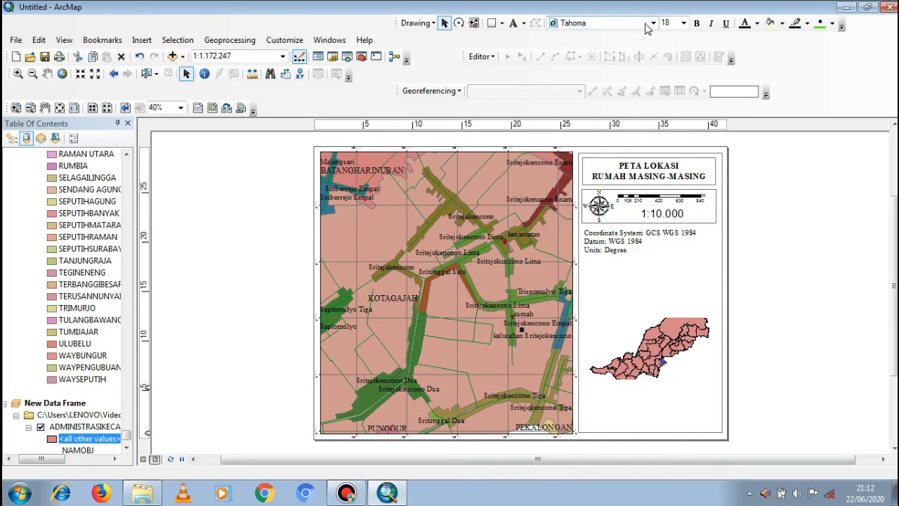
left_click(653, 23)
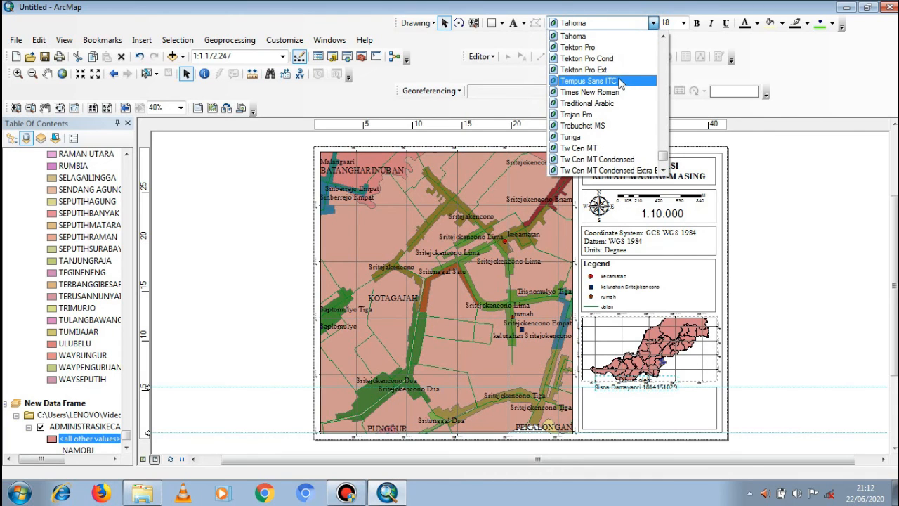
left_click(621, 103)
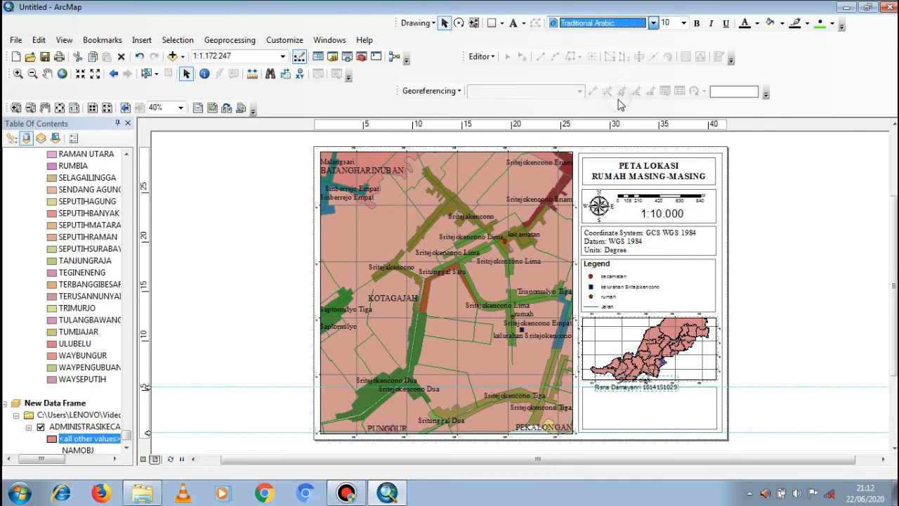
Step: Try bold on the author credit text and move it down to the middle of its box
left_click(697, 23)
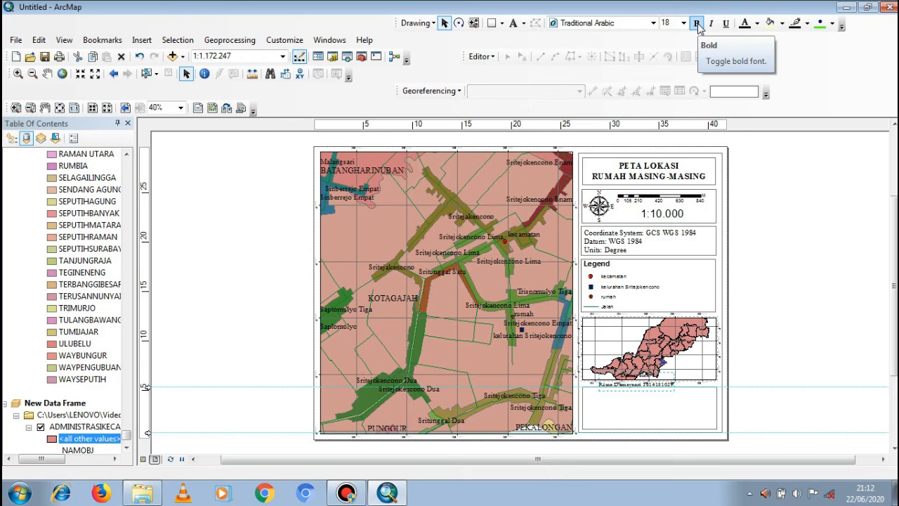
left_click(697, 24)
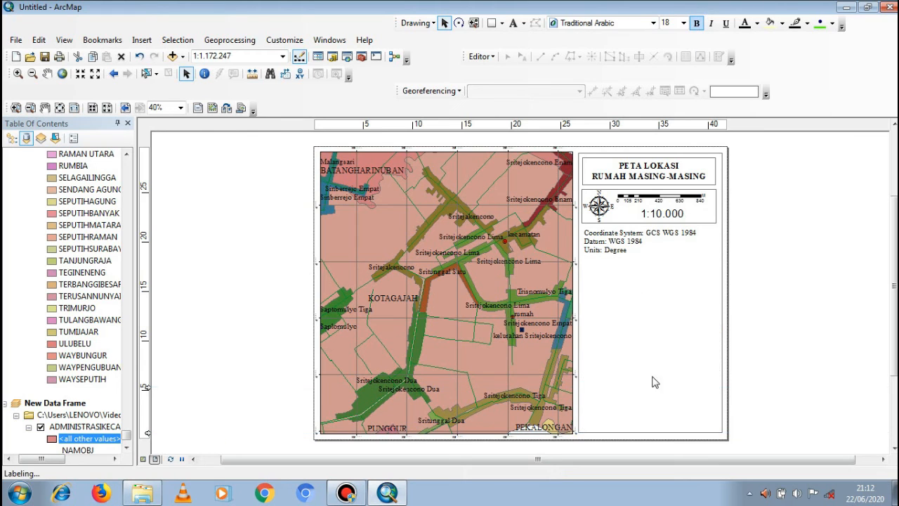
left_click_drag(645, 383, 658, 405)
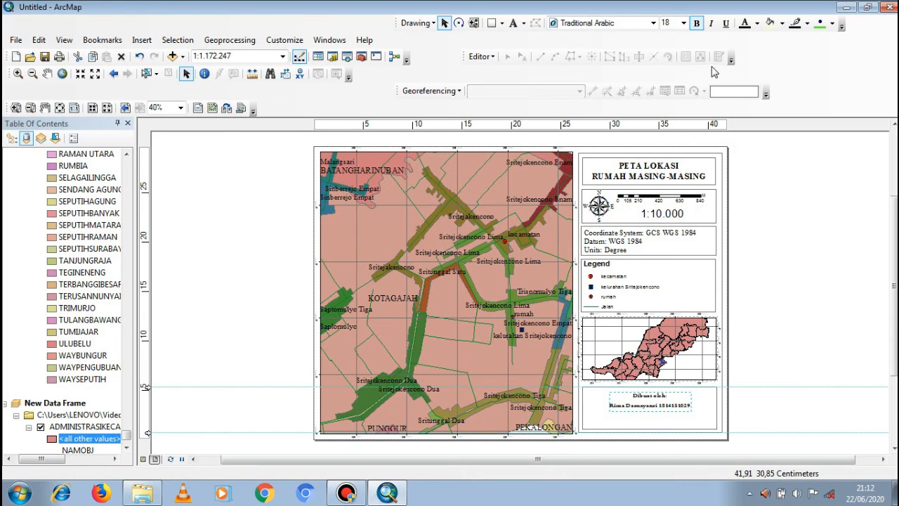
left_click(697, 24)
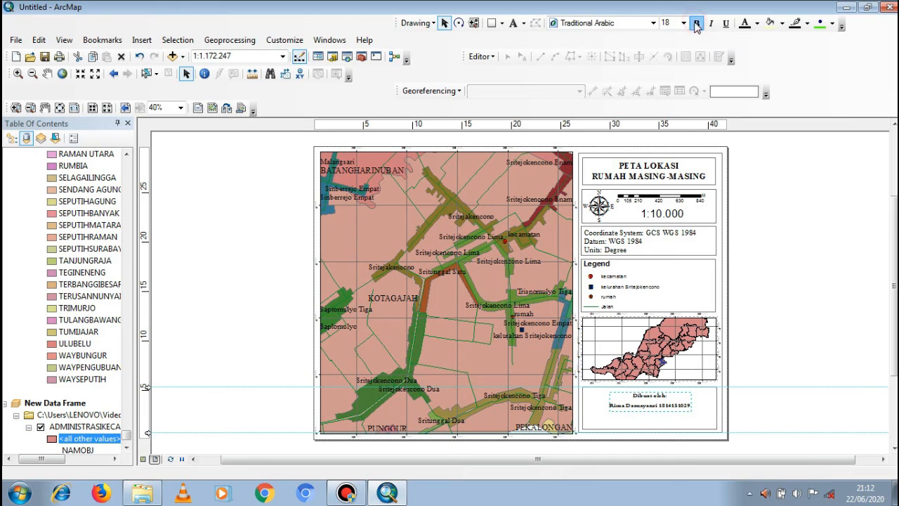
Step: Set the author credit's font to Times New Roman and move it up to the box's upper edge
left_click(652, 23)
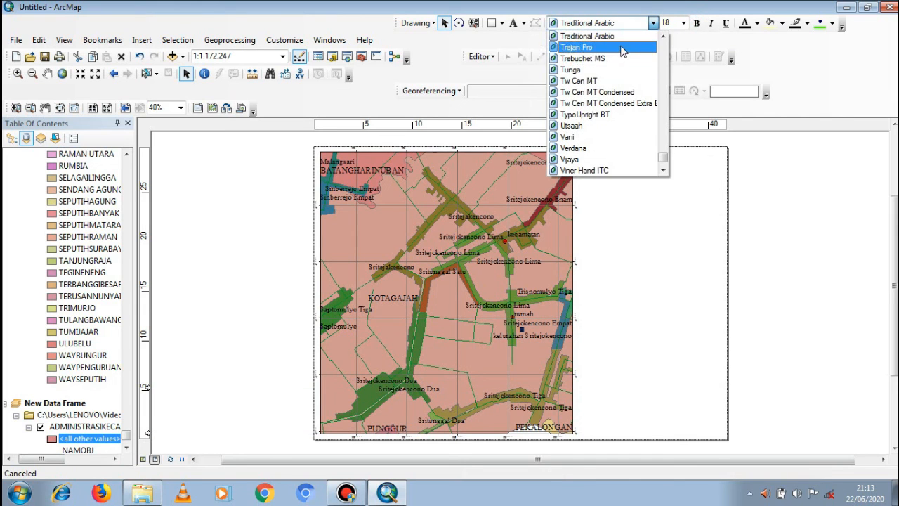
left_click(661, 40)
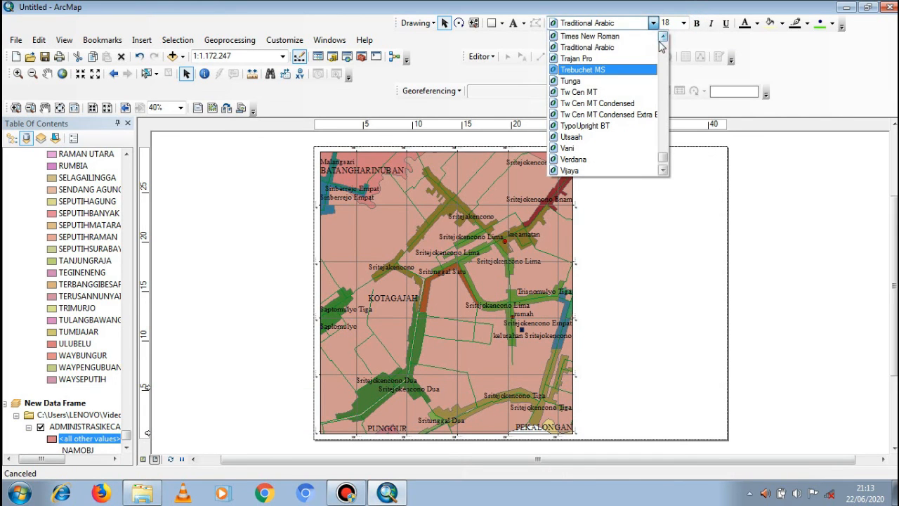
scroll(632, 36, "up", 1)
left_click(604, 42)
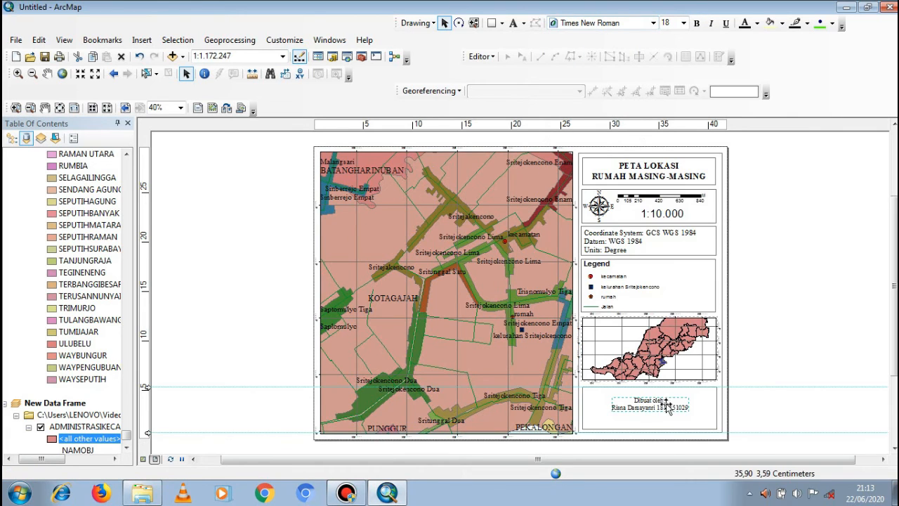
left_click_drag(664, 406, 658, 398)
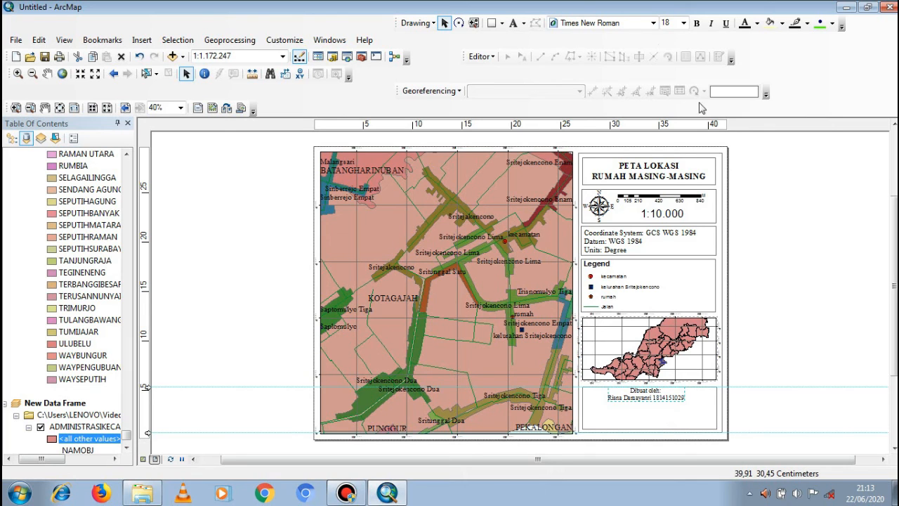
Step: Insert the text "JURUSAN KEHUTANAN" in the empty area below the author credit and select it
left_click(514, 23)
left_click(670, 411)
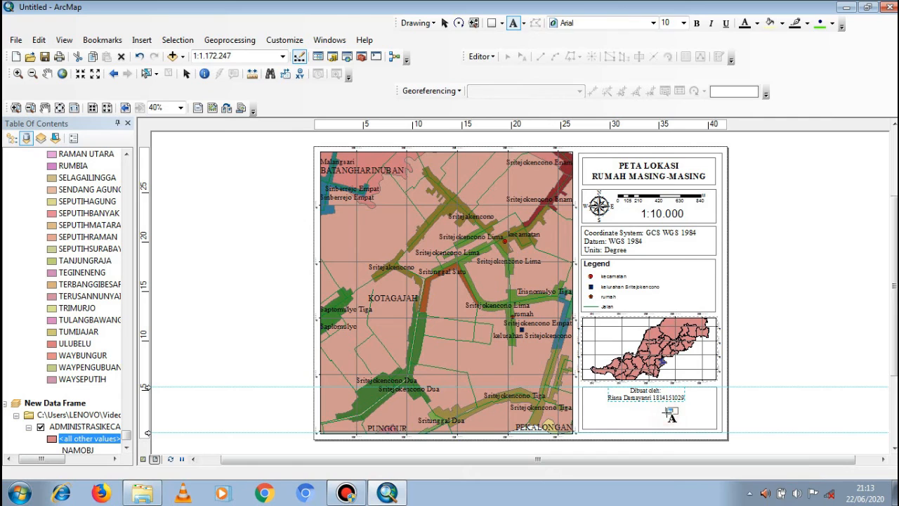
key("Escape")
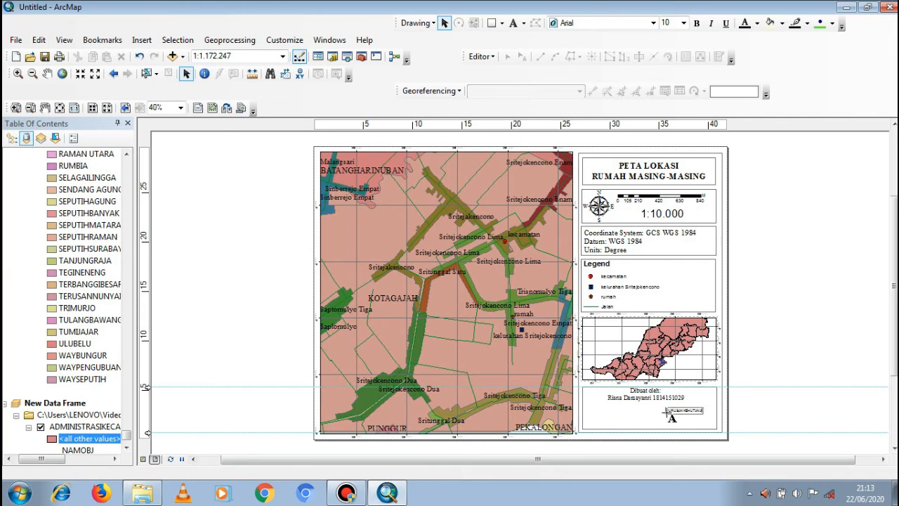
left_click(696, 409)
left_click(682, 414)
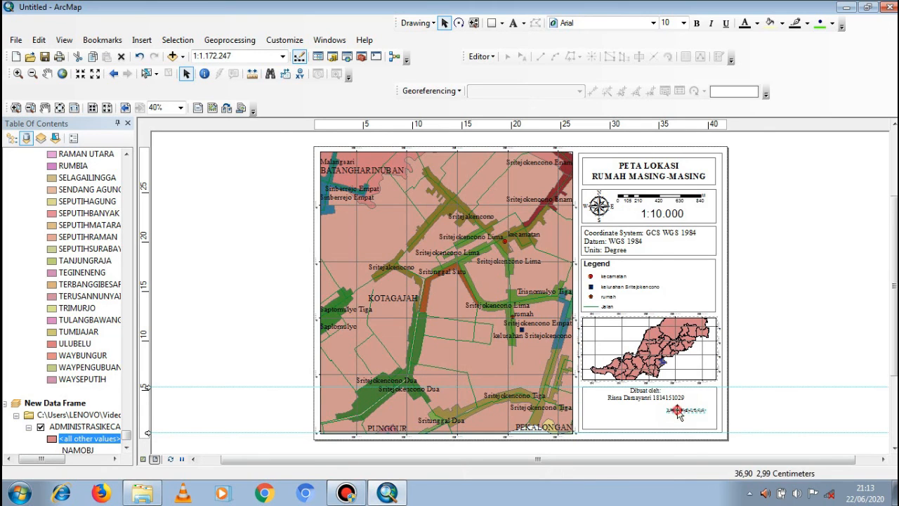
Step: Add the lines "FAKULTAS PERTANIAN", "UNIVERSITAS LAMPUNG" and "2020" to the "JURUSAN KEHUTANAN" text and center-align it
double_click(680, 415)
left_click(429, 169)
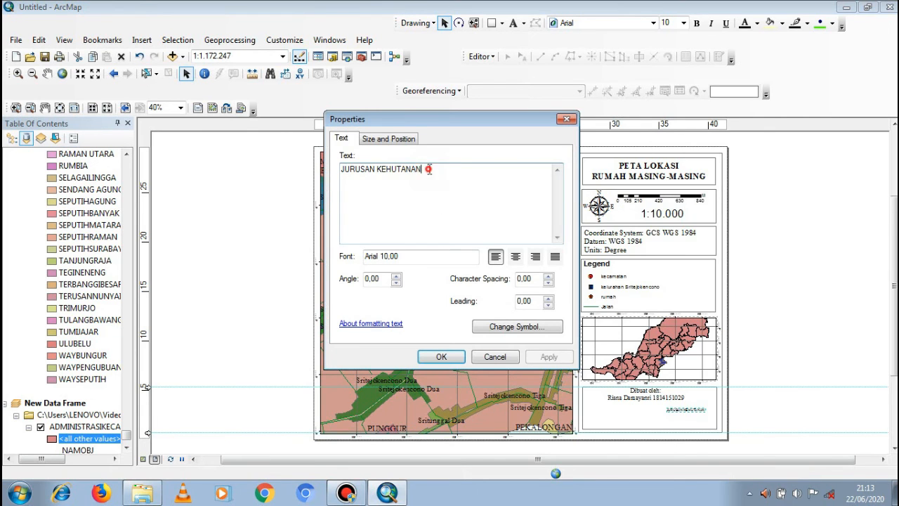
key("Return")
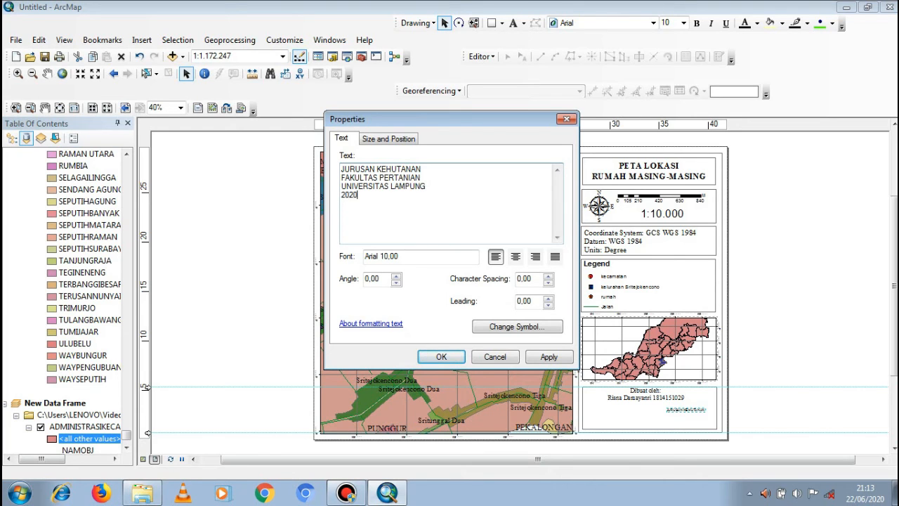
left_click(515, 256)
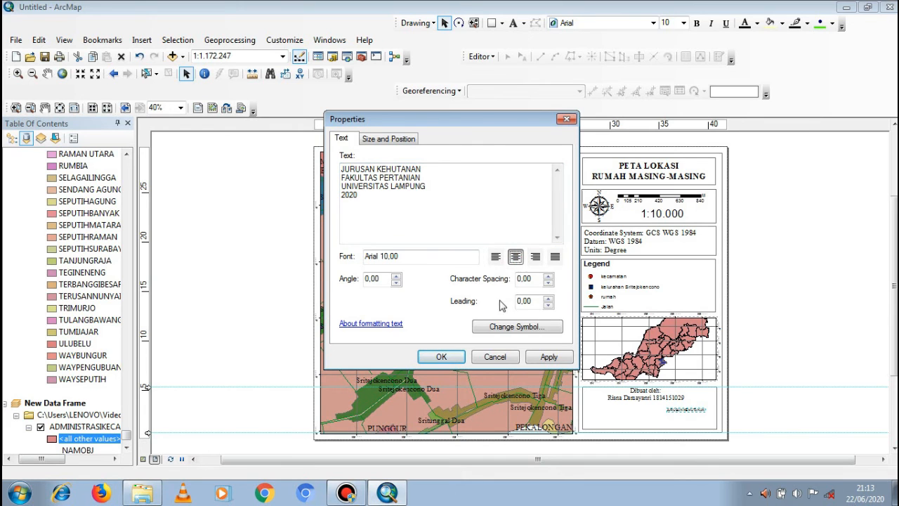
left_click(449, 361)
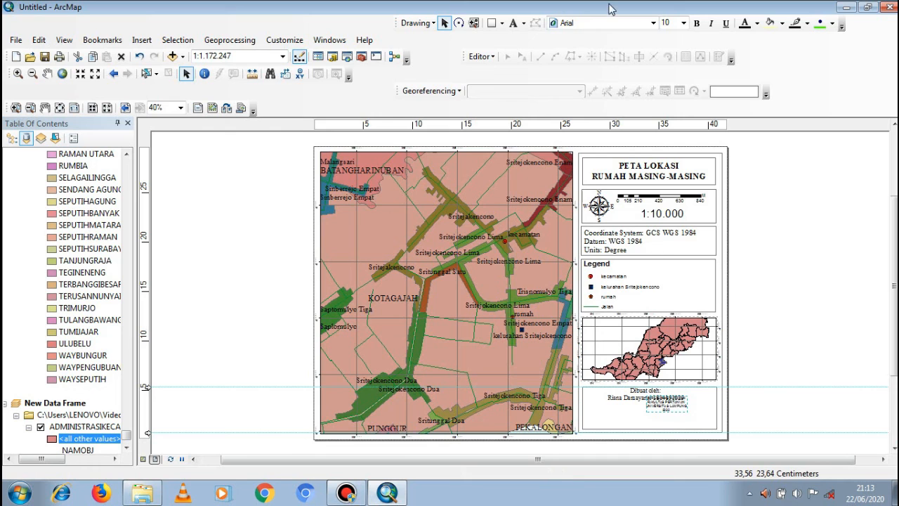
Step: Change the font of the "JURUSAN KEHUTANAN" text block to Times New Roman
left_click(652, 24)
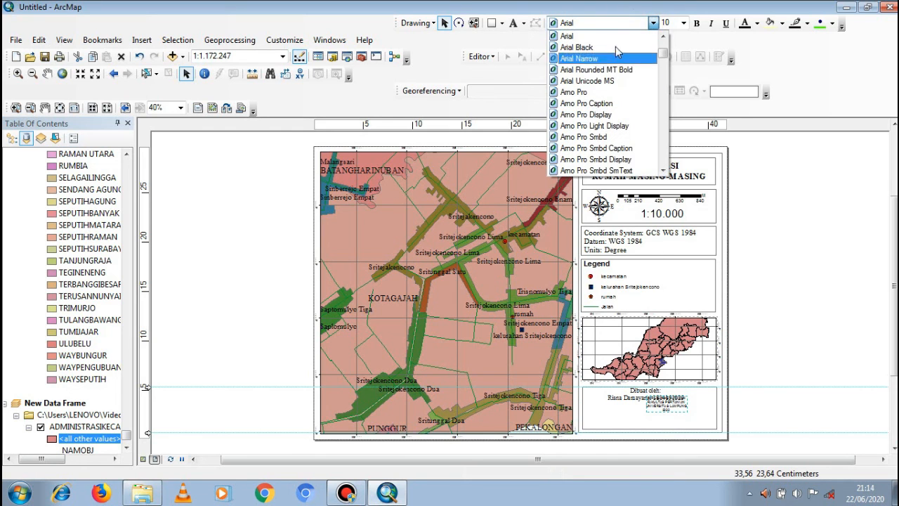
left_click(608, 24)
type("Tahoma")
key("Return")
left_click(652, 23)
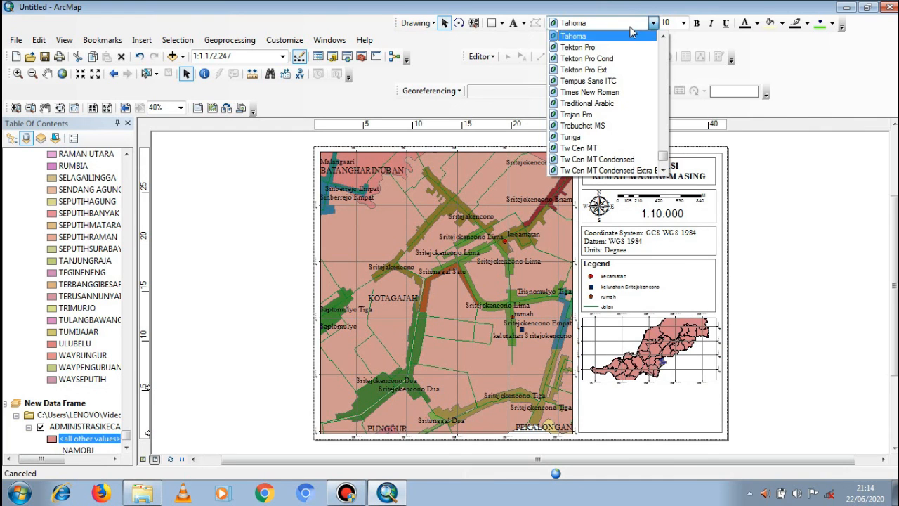
left_click(606, 92)
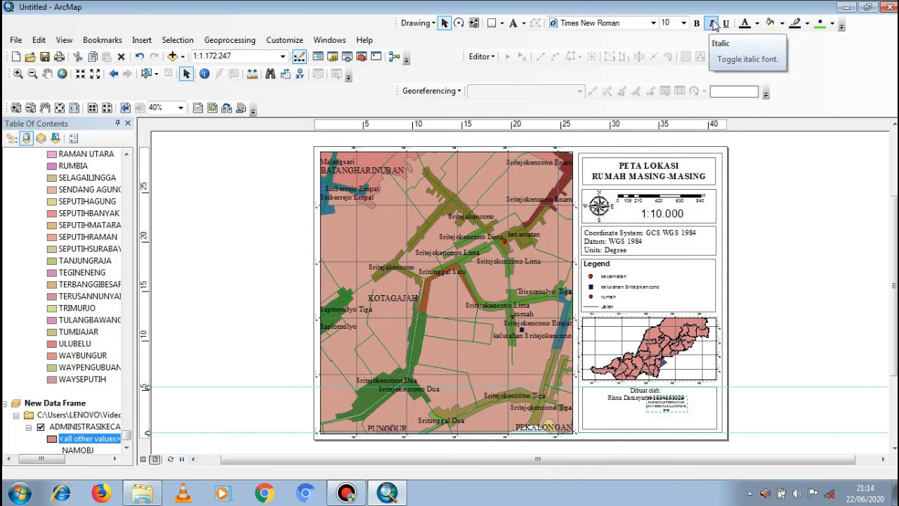
Step: Make the "JURUSAN KEHUTANAN" text block bold, trying size 20 before setting it to 18
left_click(684, 24)
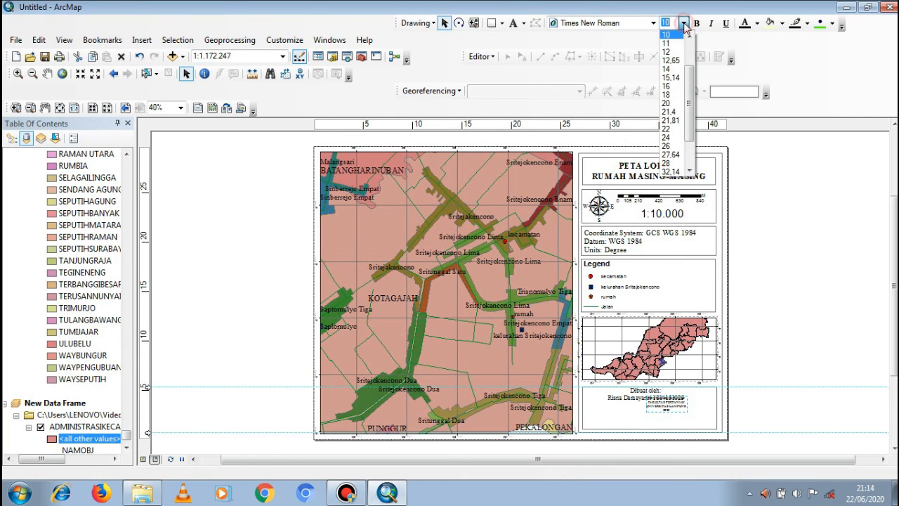
left_click(666, 104)
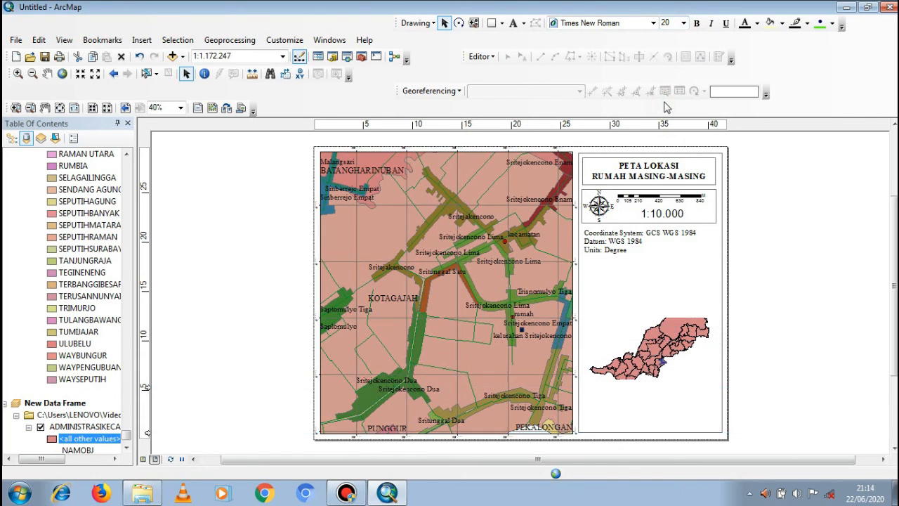
left_click(699, 25)
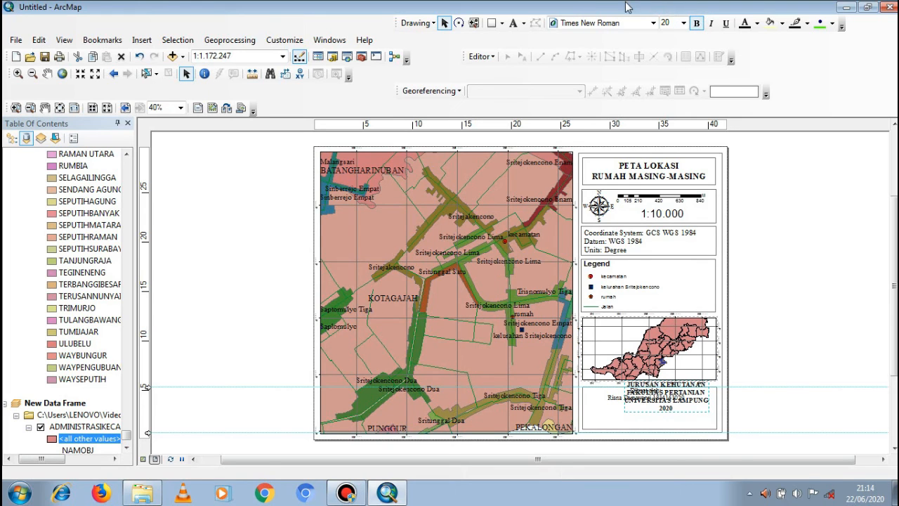
left_click(683, 23)
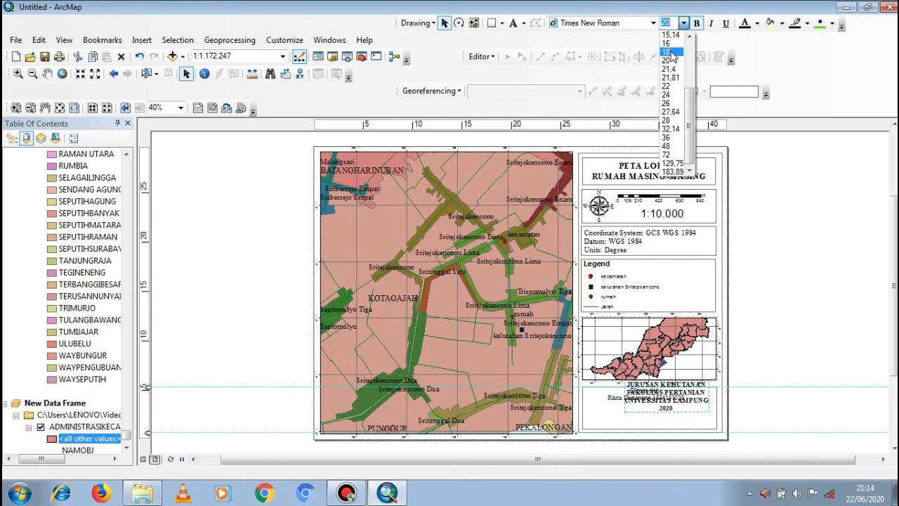
left_click(672, 52)
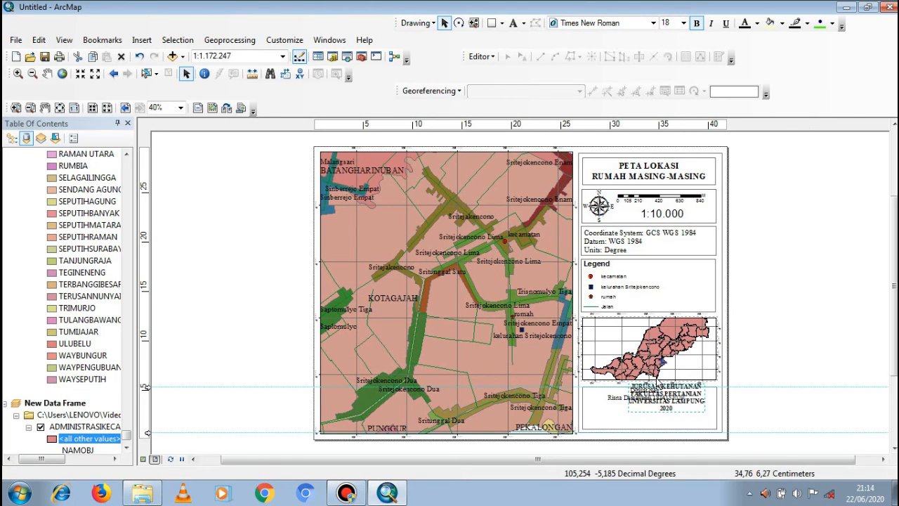
Step: Move the "JURUSAN KEHUTANAN" text block off the page beside the layout and set the author credit's size to 16
left_click_drag(658, 398, 788, 384)
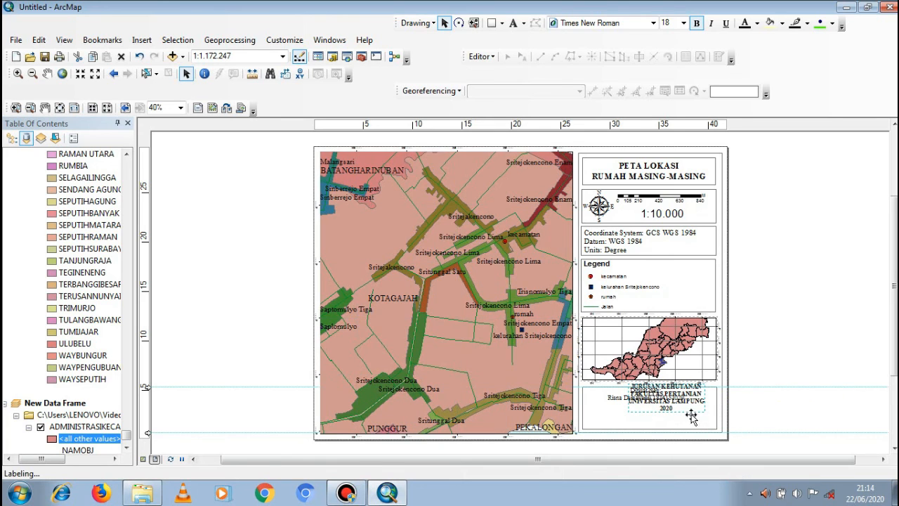
left_click(645, 395)
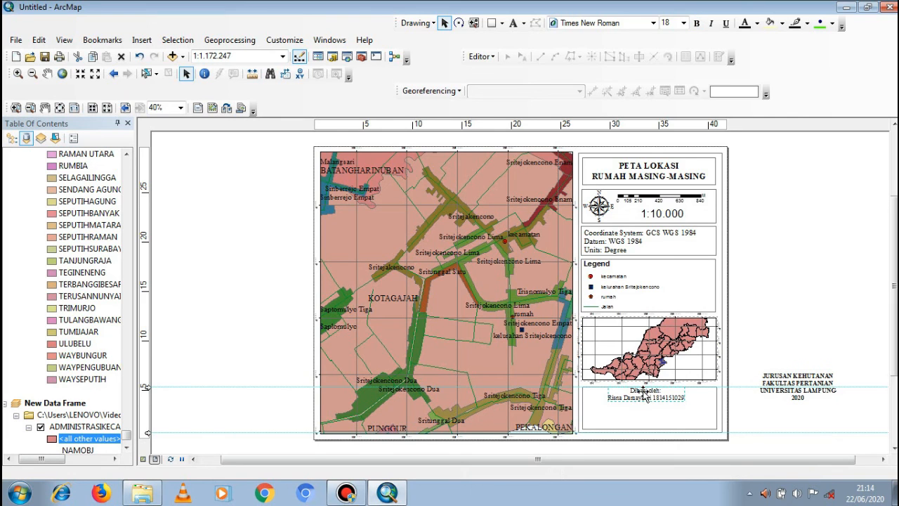
left_click(683, 23)
left_click(673, 44)
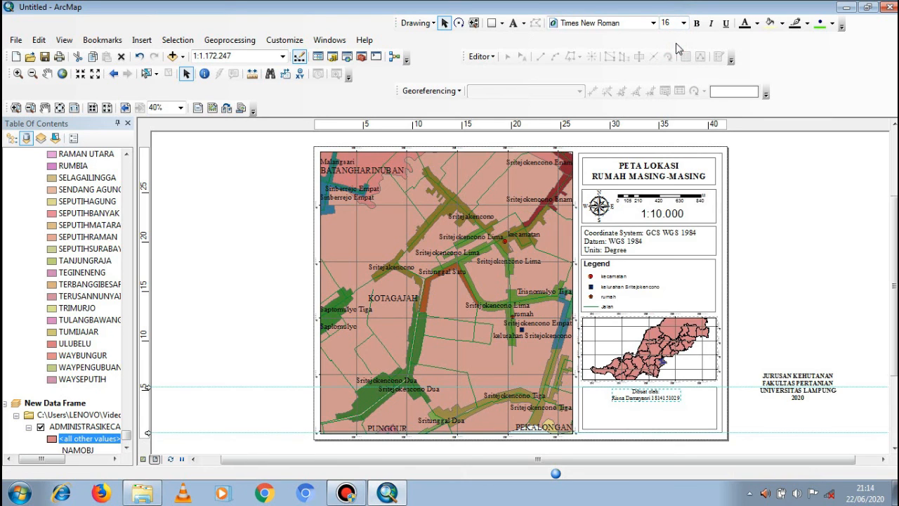
Step: Move the "JURUSAN KEHUTANAN" text block back into the box below the author credit and set its size to 16
left_click(780, 391)
left_click_drag(780, 391, 663, 416)
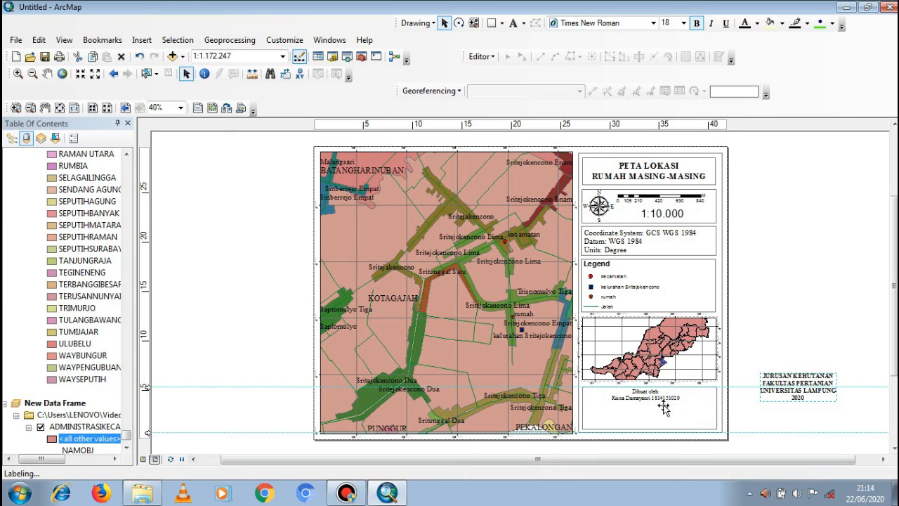
left_click(683, 23)
left_click(670, 44)
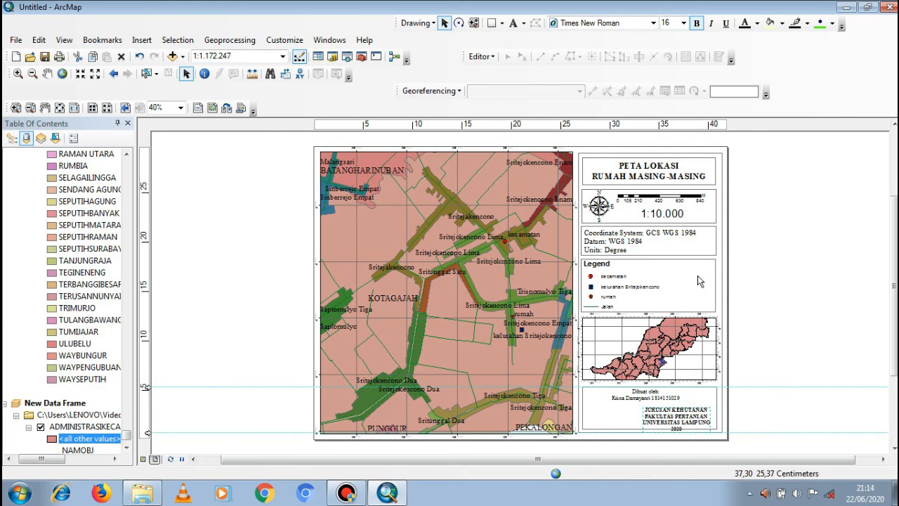
Step: Move the "JURUSAN KEHUTANAN" text block slightly higher inside the box below the inset map
left_click_drag(676, 418, 677, 414)
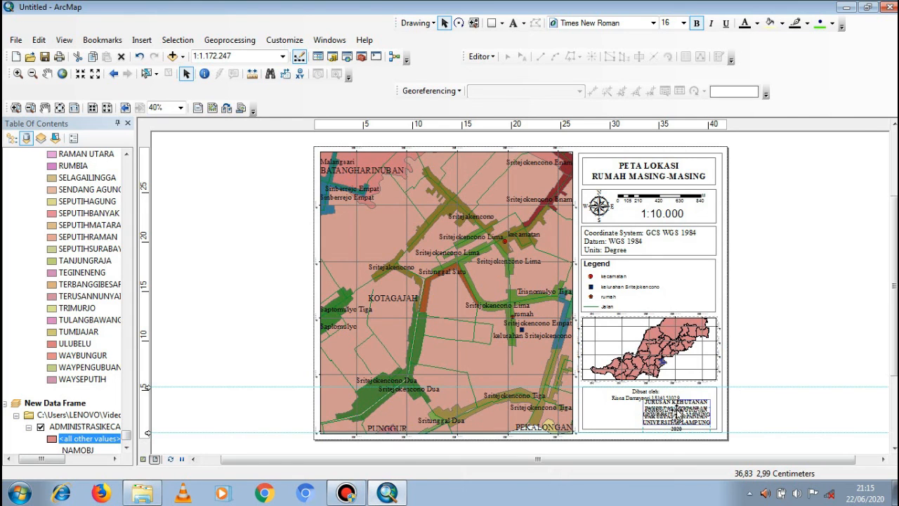
left_click_drag(677, 413, 677, 406)
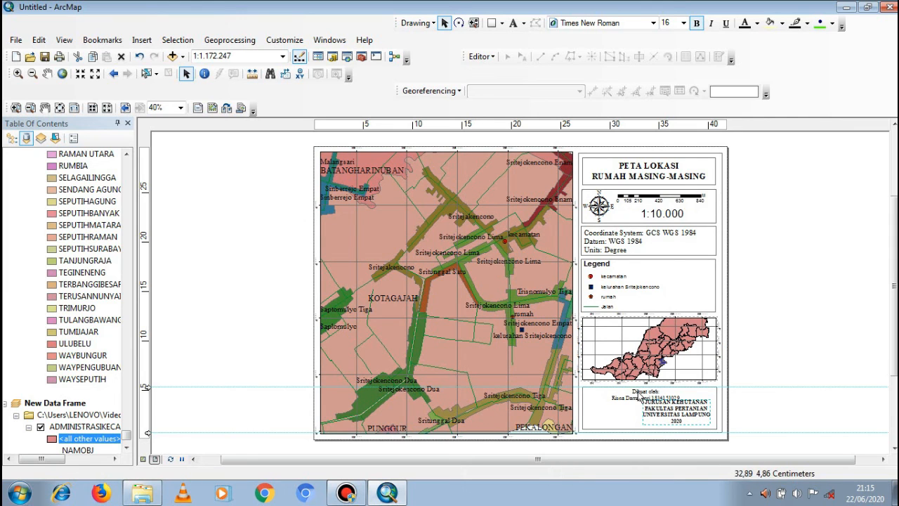
Step: Shorten the inset map frame from below and extend the credit box upward toward it
left_click(640, 367)
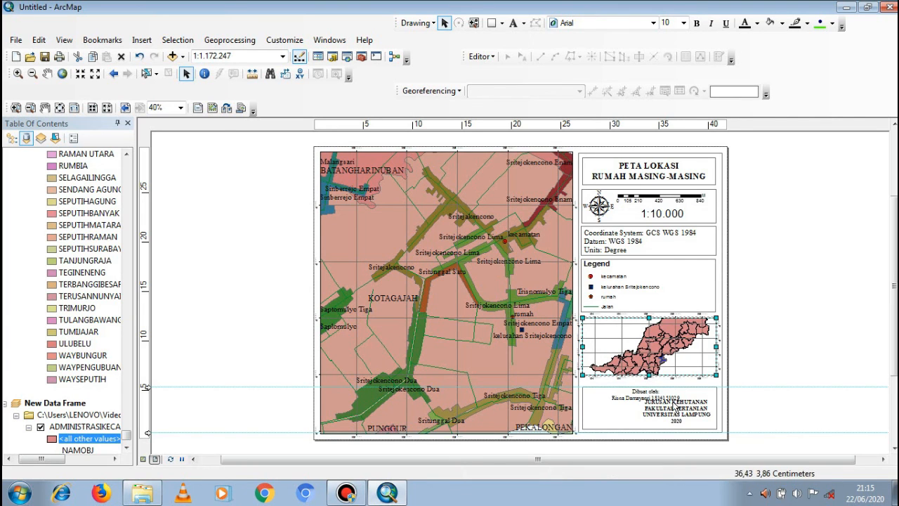
left_click(674, 391)
left_click(582, 400)
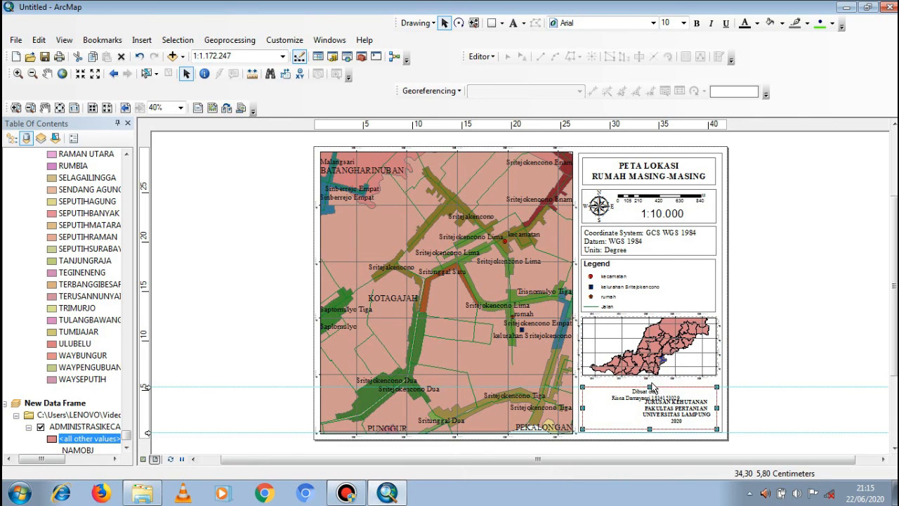
left_click_drag(650, 387, 650, 381)
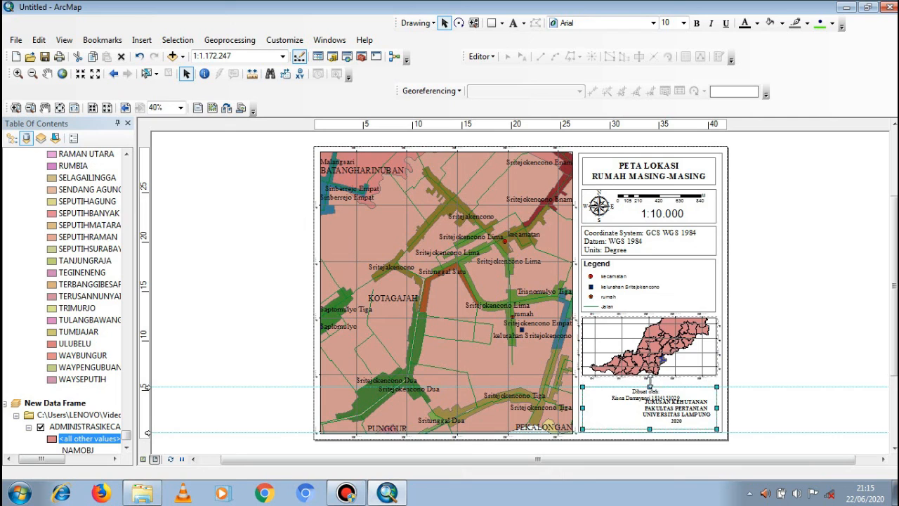
Step: Raise the horizontal guide to the credit box's upper edge and move the author credit up just beneath it
left_click(651, 391)
left_click(651, 391)
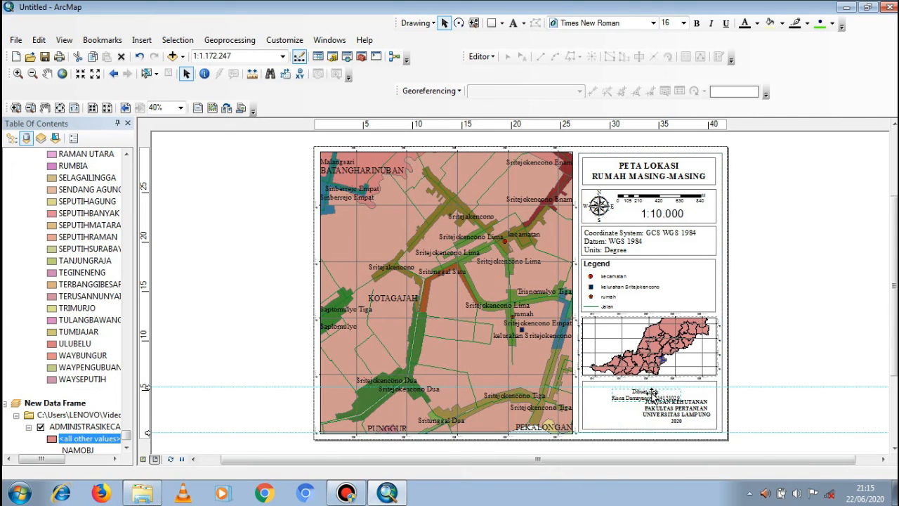
left_click_drag(652, 390, 652, 392)
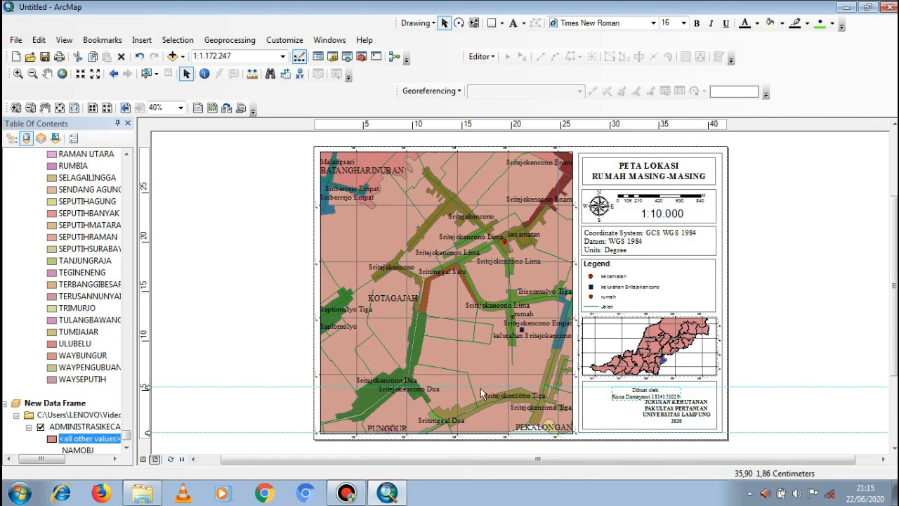
left_click_drag(145, 388, 146, 382)
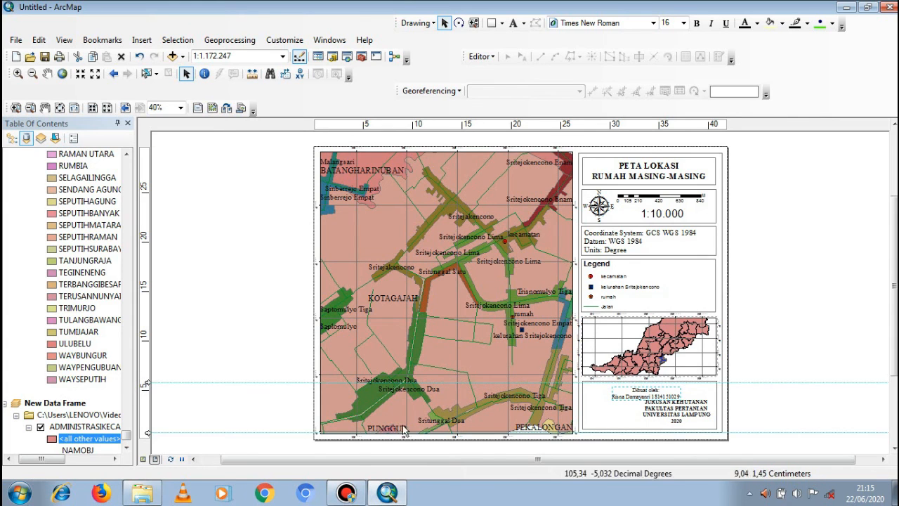
left_click_drag(649, 397, 646, 388)
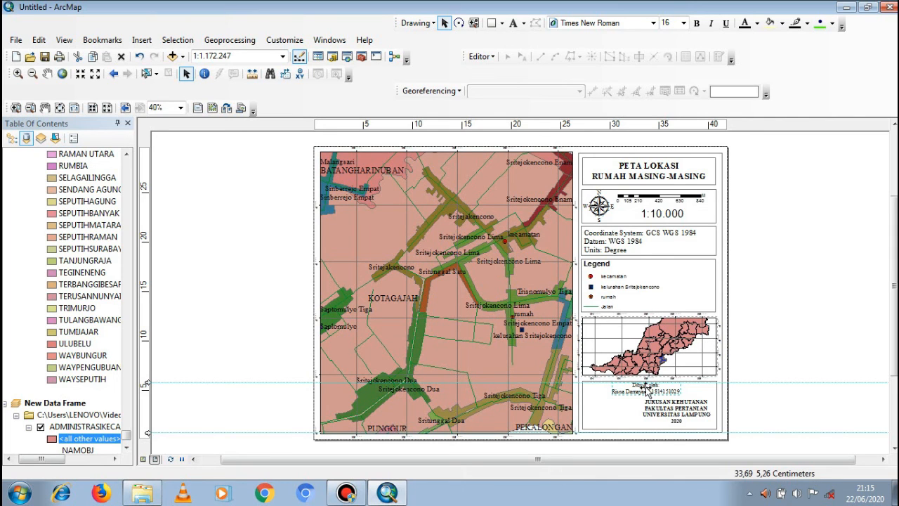
Step: Correct the ending of the author's surname in the credit text to "ti"
double_click(646, 388)
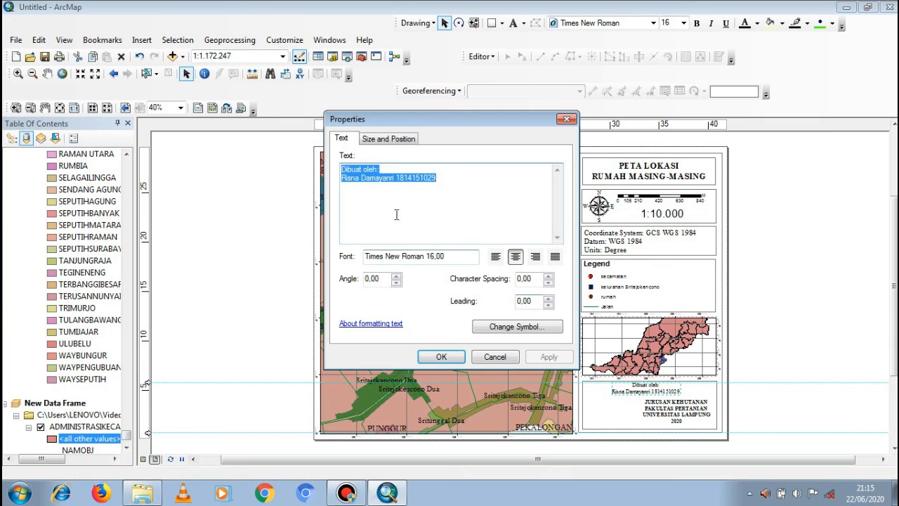
left_click(393, 180)
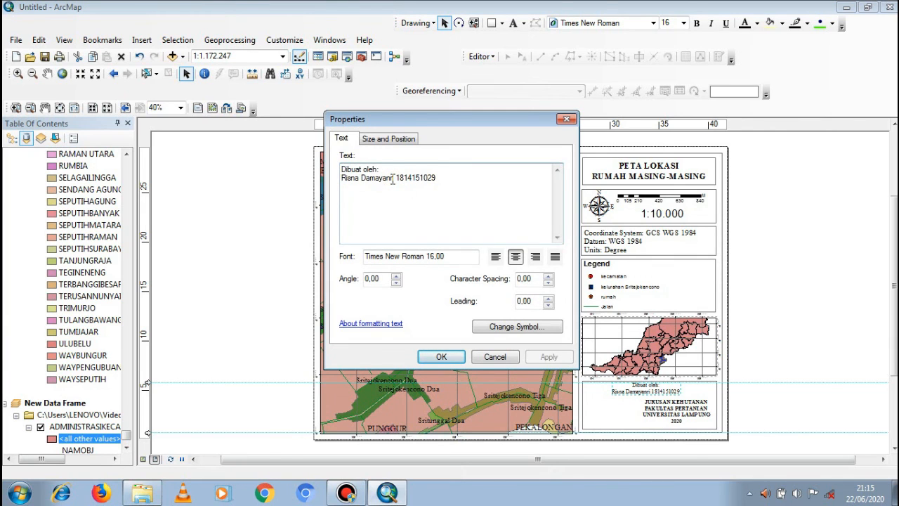
key("BackSpace")
key("BackSpace")
type("ti")
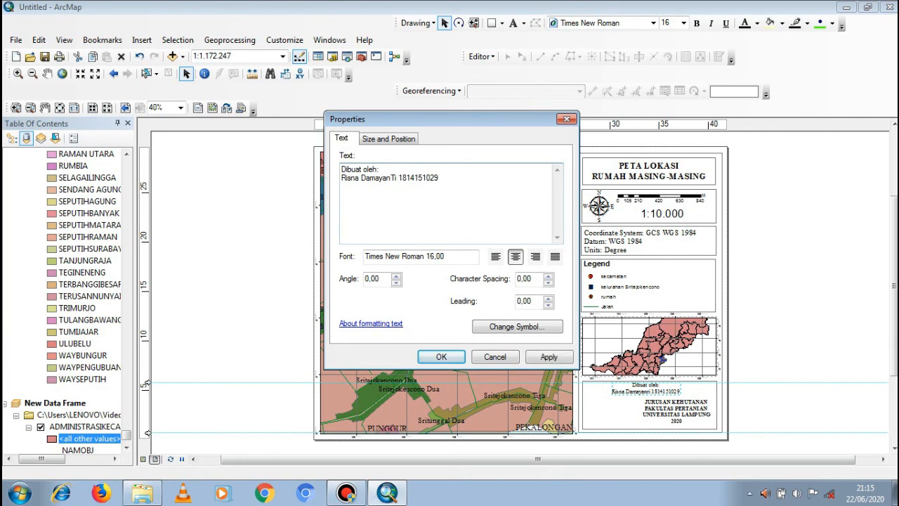
key("BackSpace")
key("BackSpace")
type("ti")
left_click(453, 360)
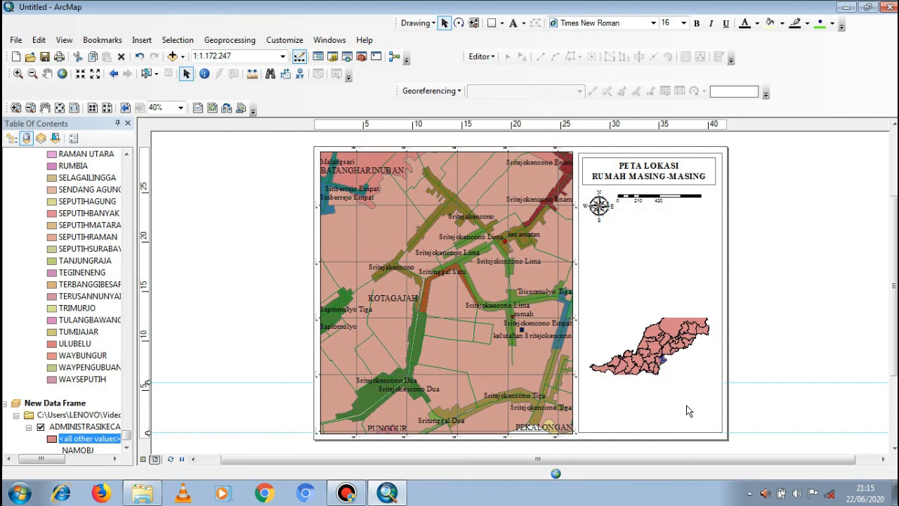
Step: Set the size of the "JURUSAN KEHUTANAN" text block to 18
left_click(678, 416)
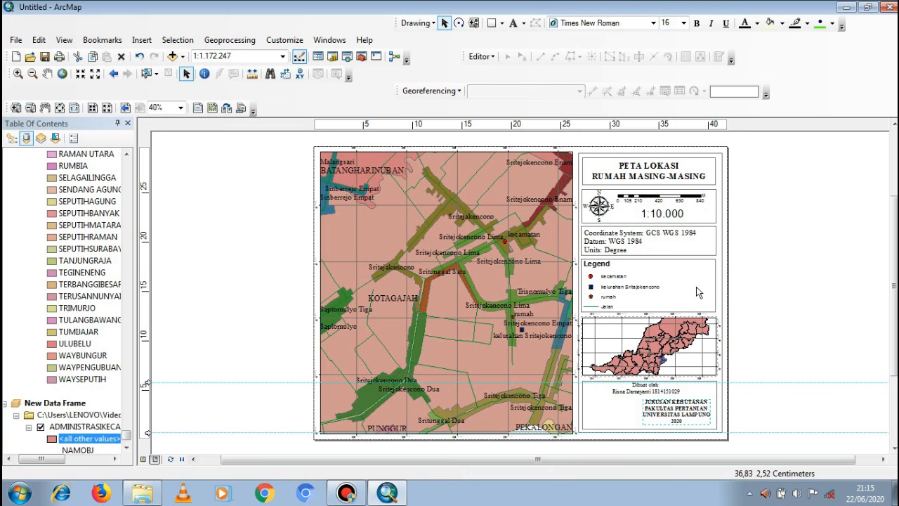
left_click(683, 24)
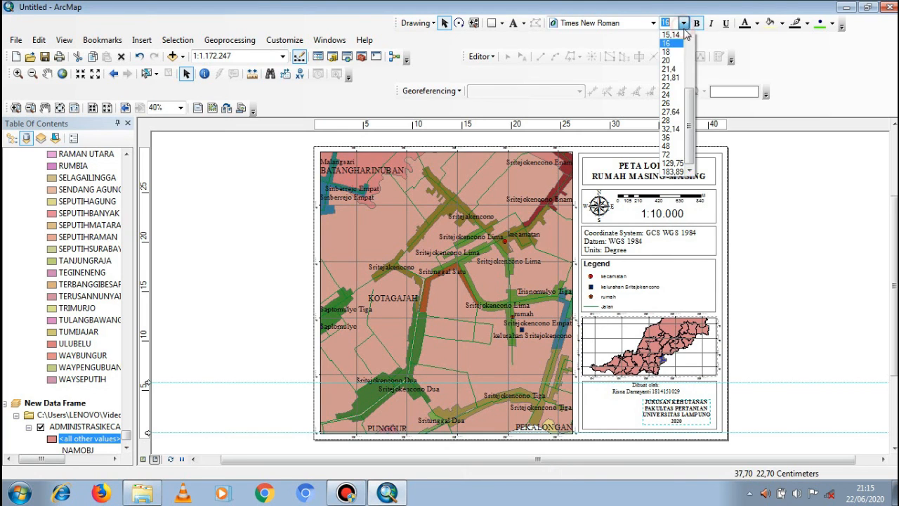
left_click(670, 51)
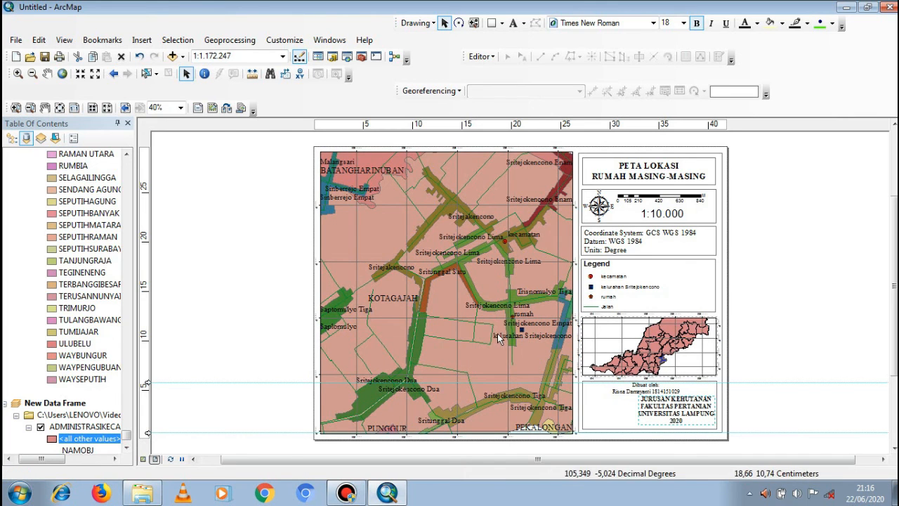
Step: Insert the Universitas Lampung logo picture from the Downloads folder into the layout
left_click(148, 43)
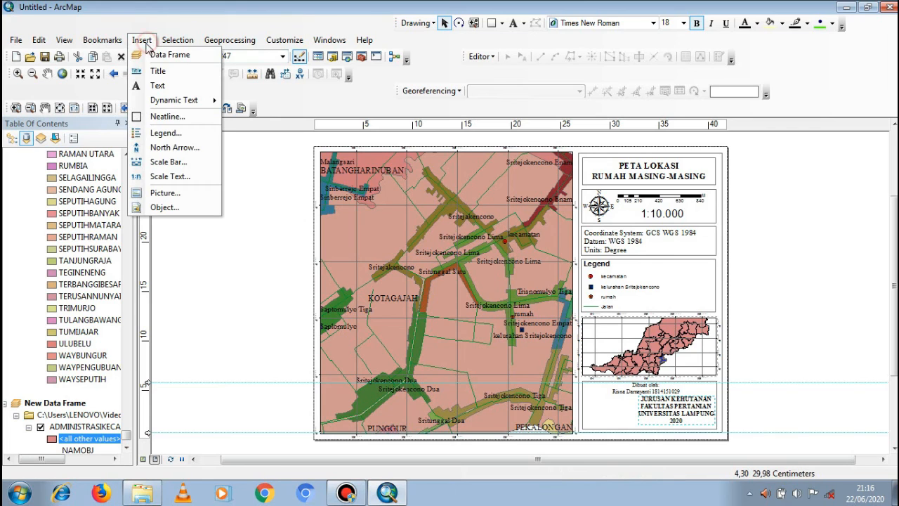
left_click(163, 194)
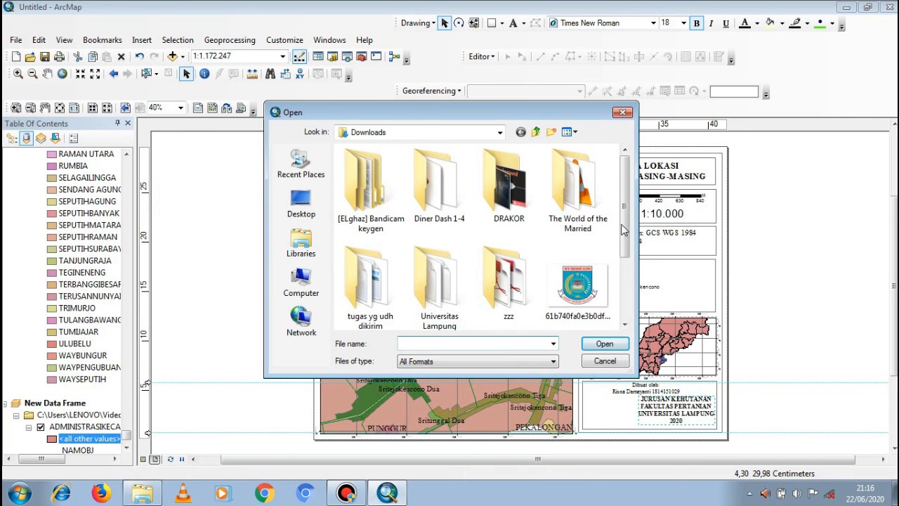
left_click_drag(623, 224, 621, 267)
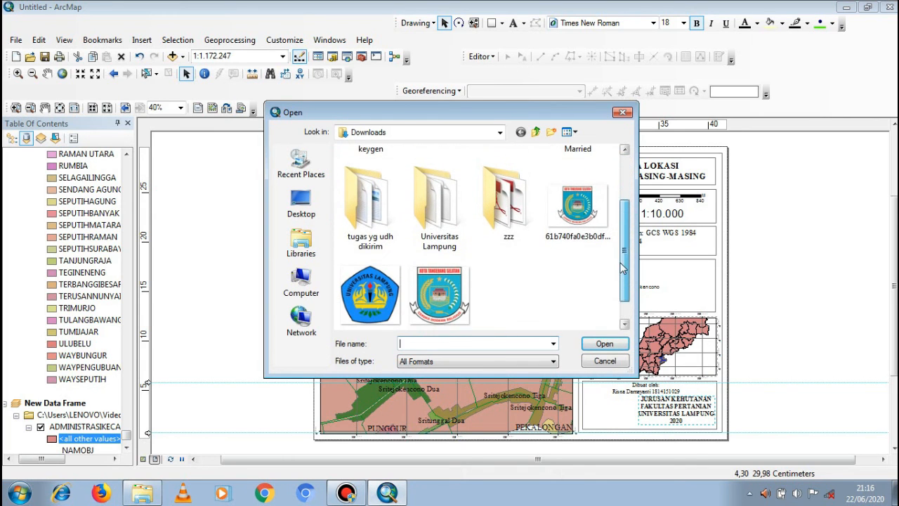
left_click(383, 298)
left_click(605, 344)
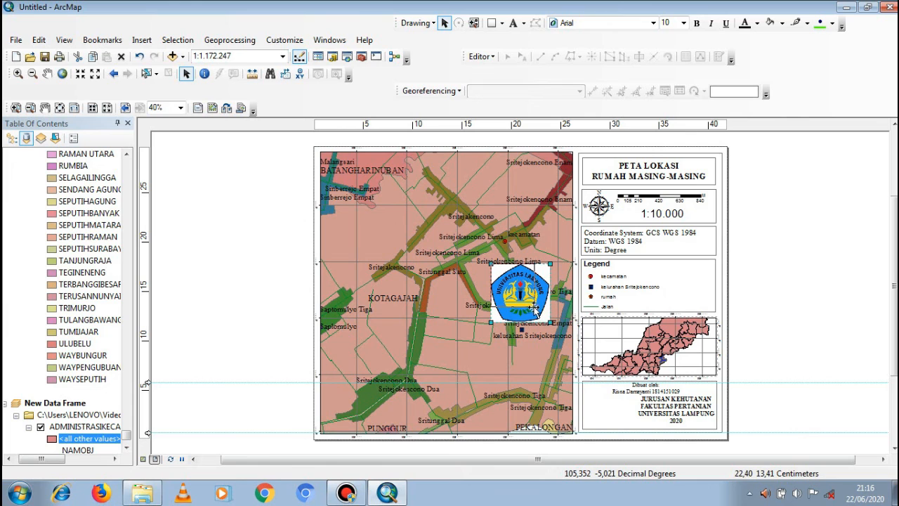
Step: Move the logo into the credit box beside the institution text and shrink it to fit inside
key("Delete")
key("ctrl+z")
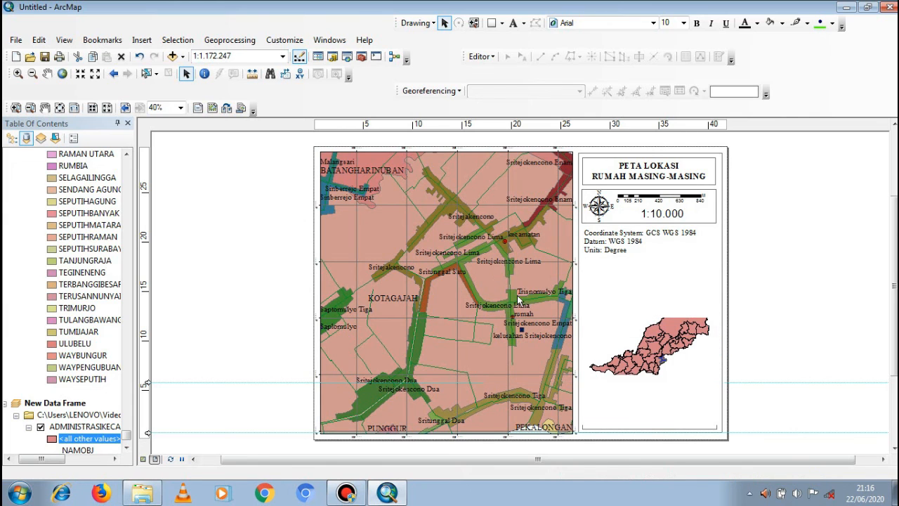
left_click_drag(508, 293, 597, 416)
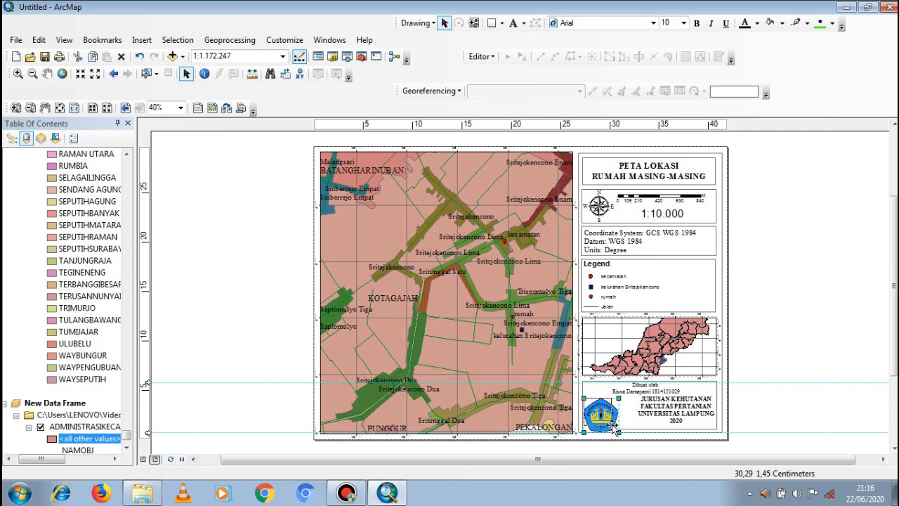
left_click_drag(618, 432, 605, 413)
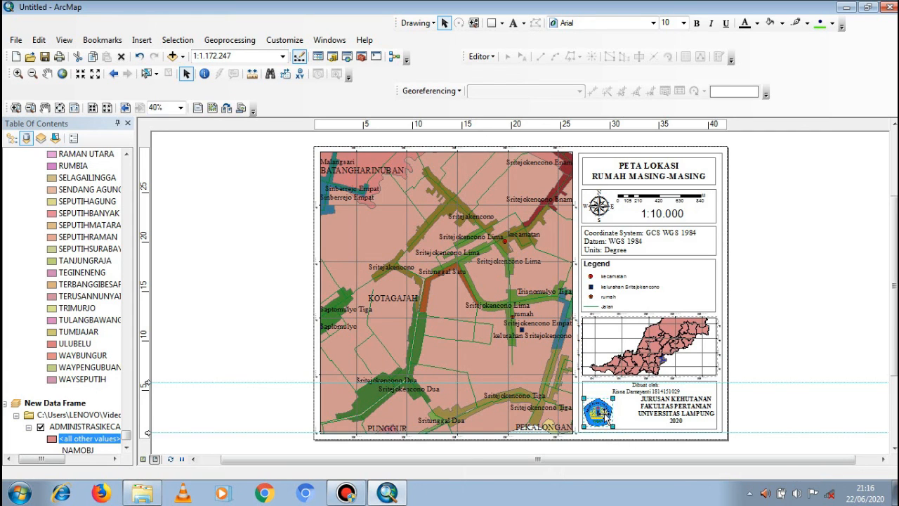
Step: Move the "JURUSAN KEHUTANAN" text block closer to the logo, centered below the author credit, and deselect it
left_click(661, 413)
left_click_drag(661, 413, 639, 412)
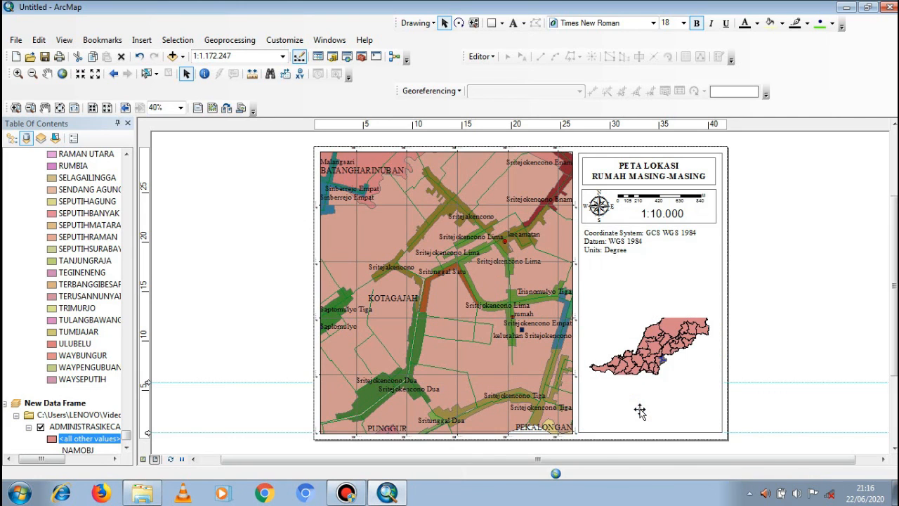
left_click(796, 416)
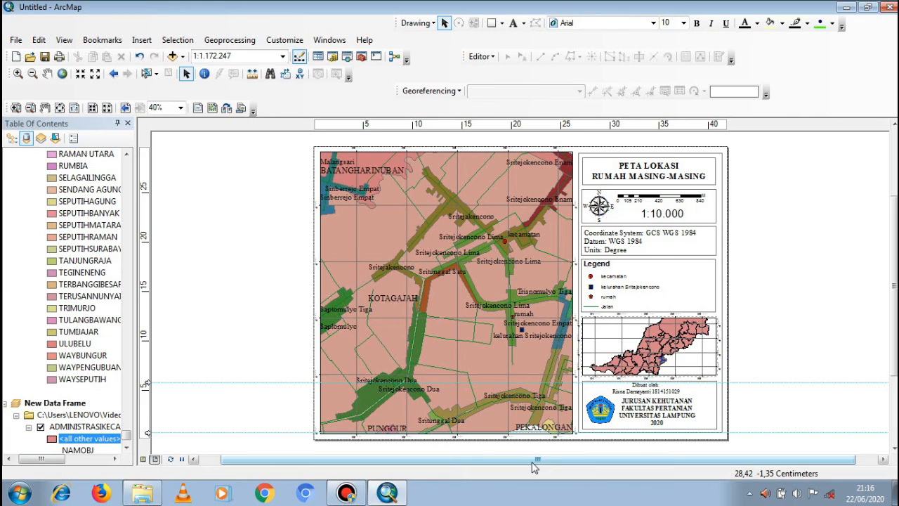
Step: Start a map export to DATA (D:) and replace the default file name with the author's full name
left_click(15, 40)
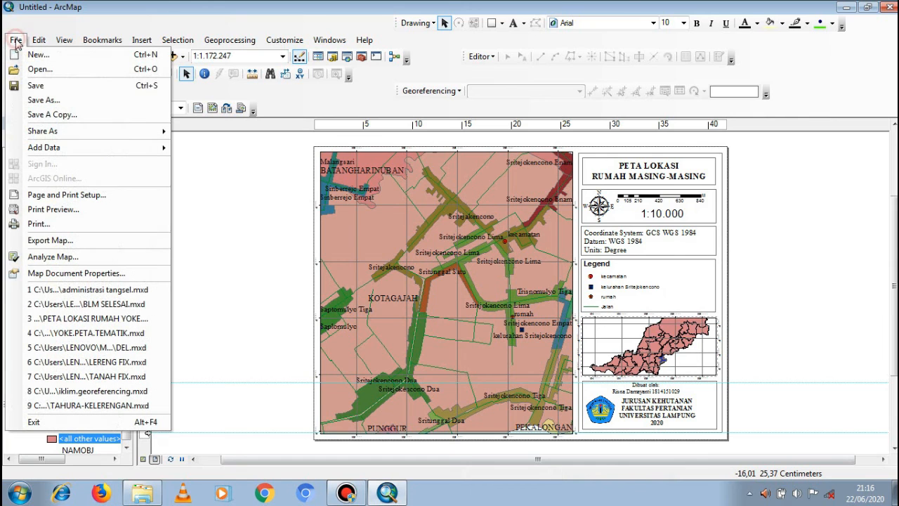
left_click(45, 245)
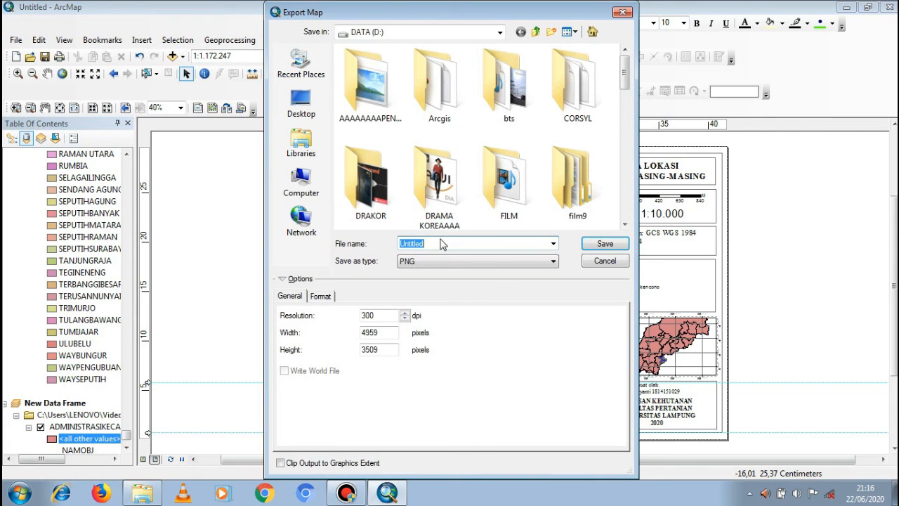
left_click(442, 243)
key("BackSpace")
key("BackSpace")
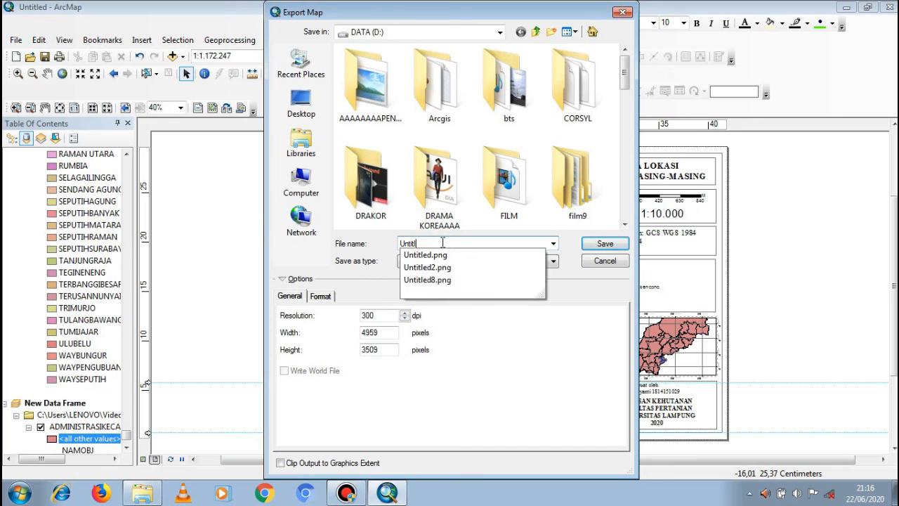
key("BackSpace")
key("BackSpace")
key("BackSpace")
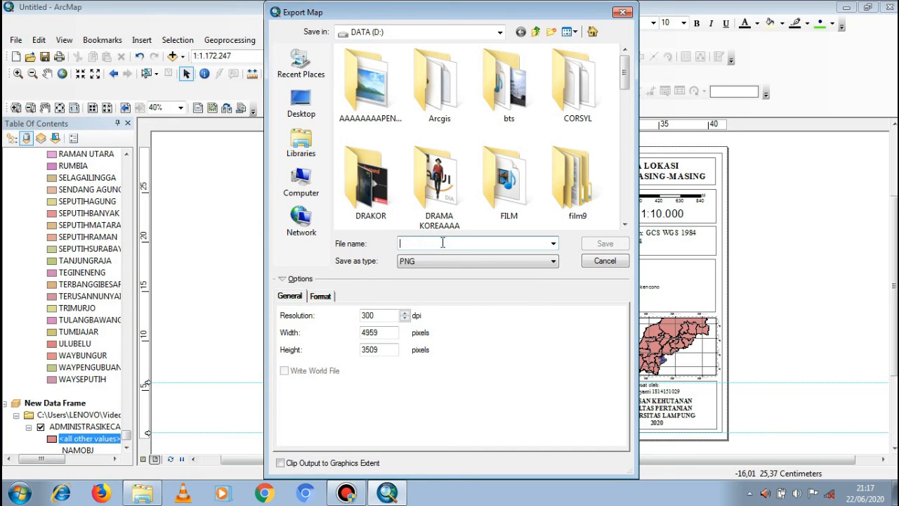
type("RISNA DAMAYANTI")
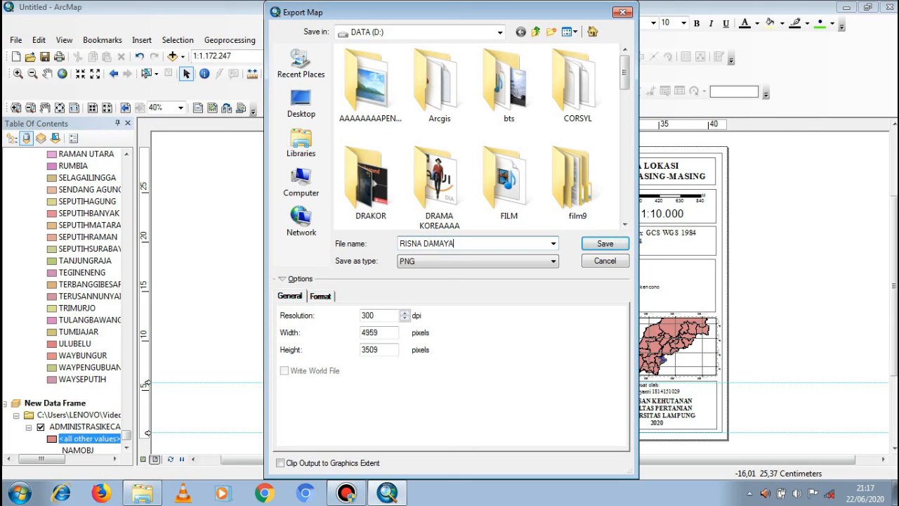
Step: Export the map at 300 dpi in PNG format, after trying JPEG
left_click(543, 262)
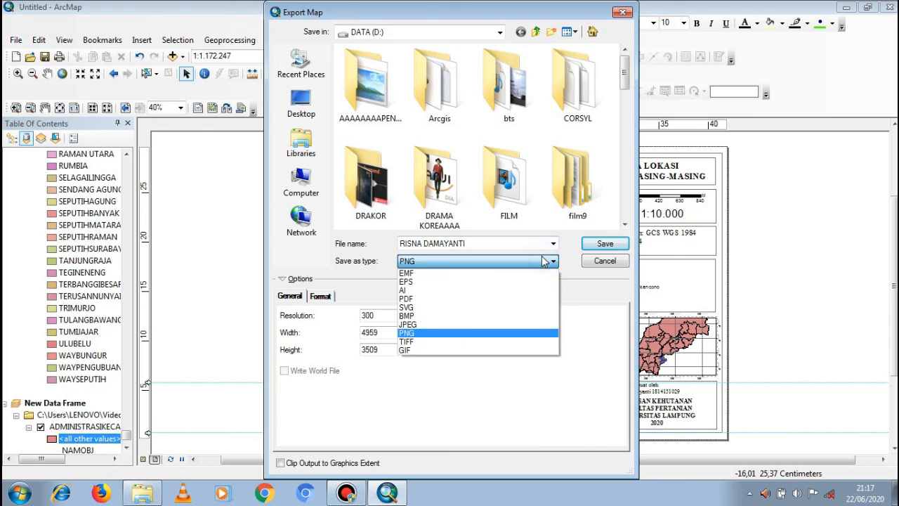
left_click(518, 325)
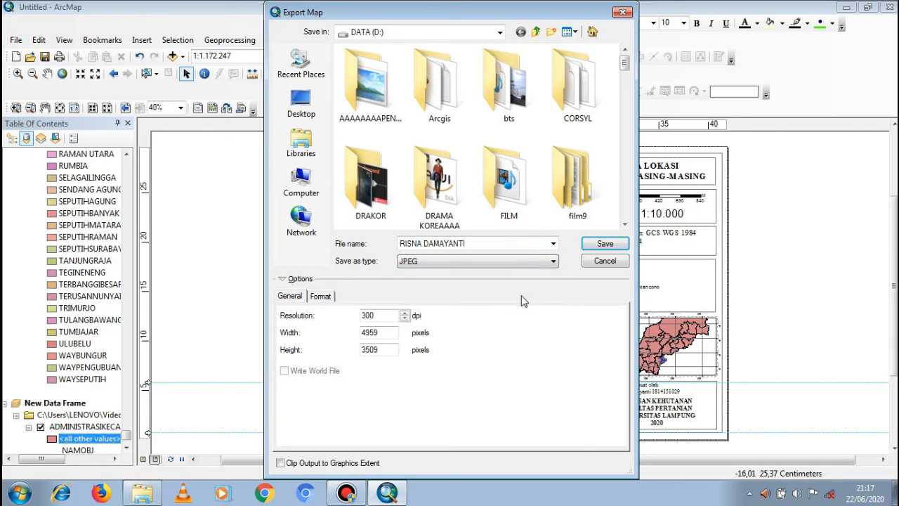
left_click(524, 264)
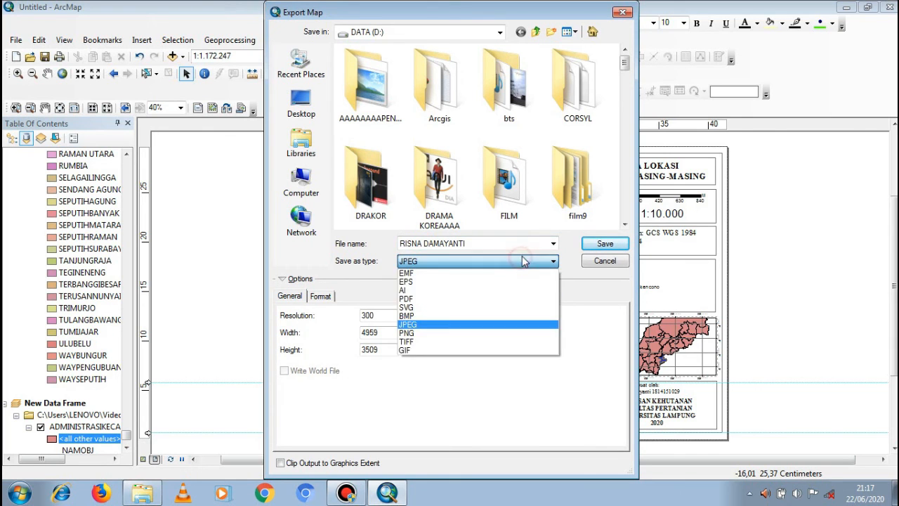
left_click(454, 333)
left_click(604, 245)
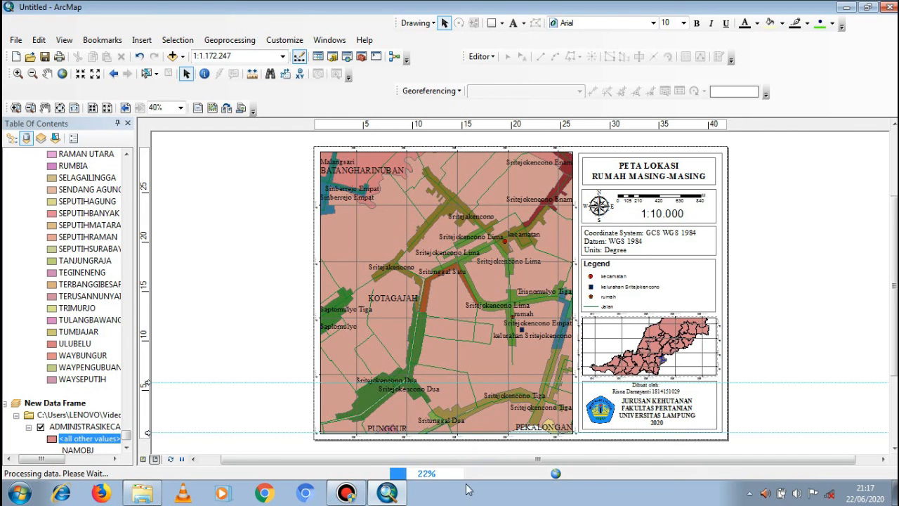
mouse_move(356, 498)
left_click(356, 497)
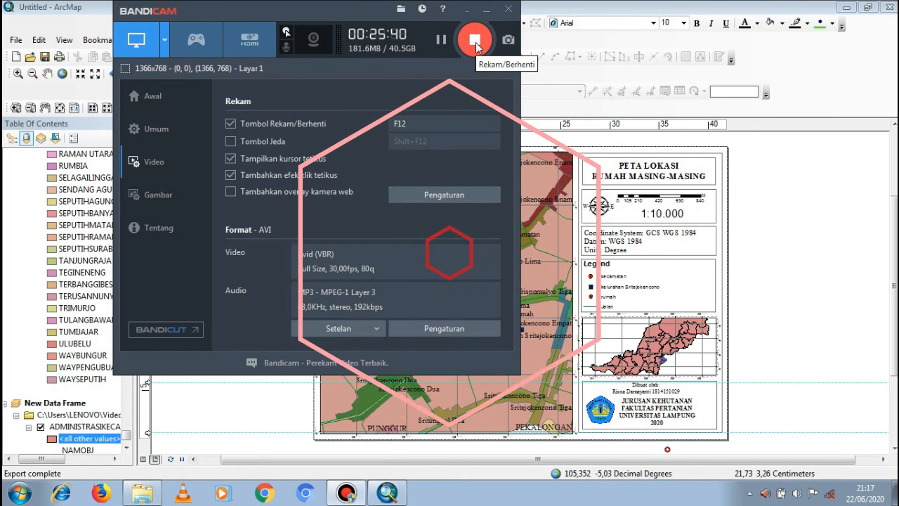
left_click(476, 42)
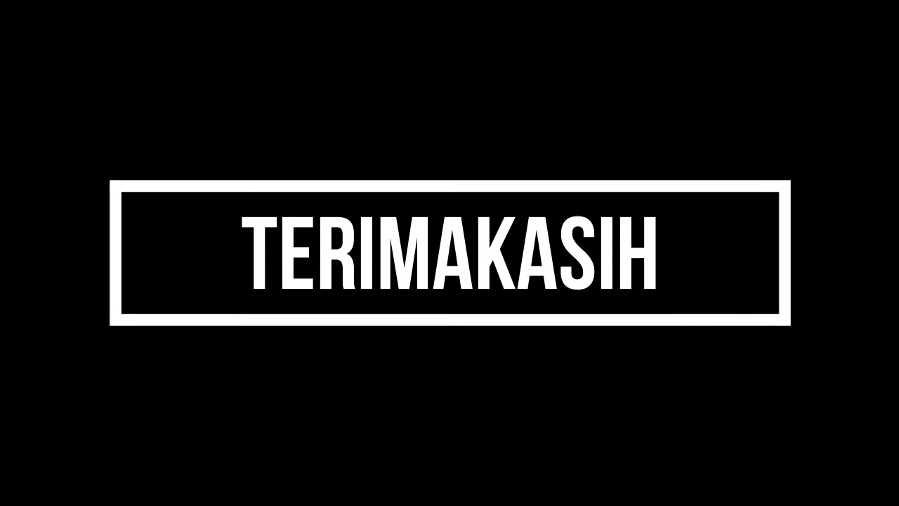